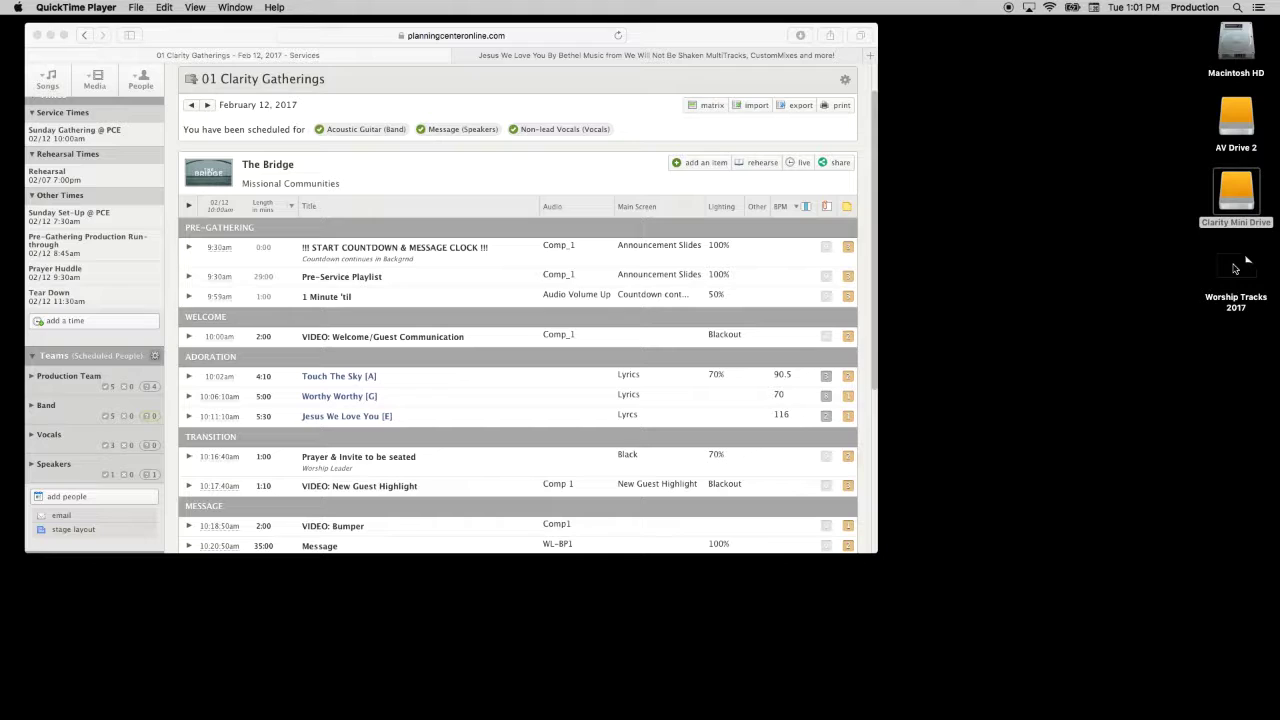
- Open the Worship Tracks 2017 concert, delete the three old song patches from the WORSHIP SET folder and save the concert
{"action": "left_click", "coordinate": [1235, 268]}
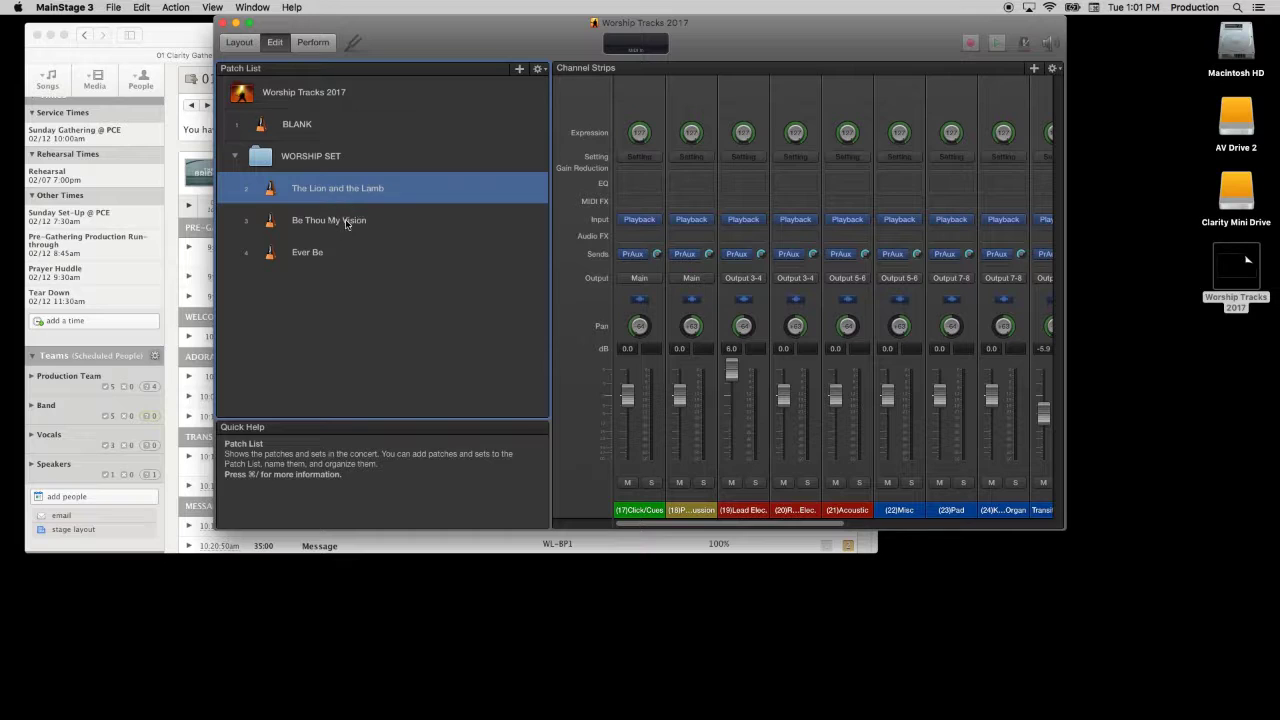
{"action": "key", "text": "Delete"}
{"action": "key", "text": "Delete"}
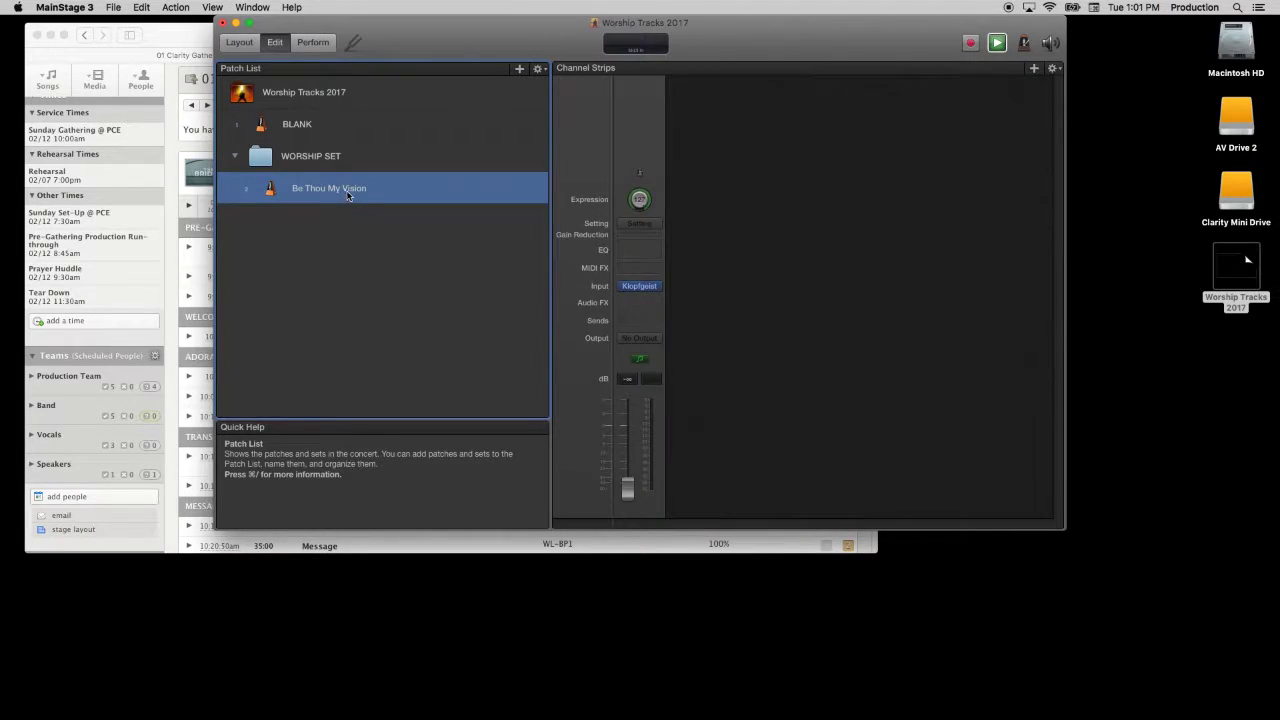
{"action": "key", "text": "Delete"}
{"action": "key", "text": "super+s"}
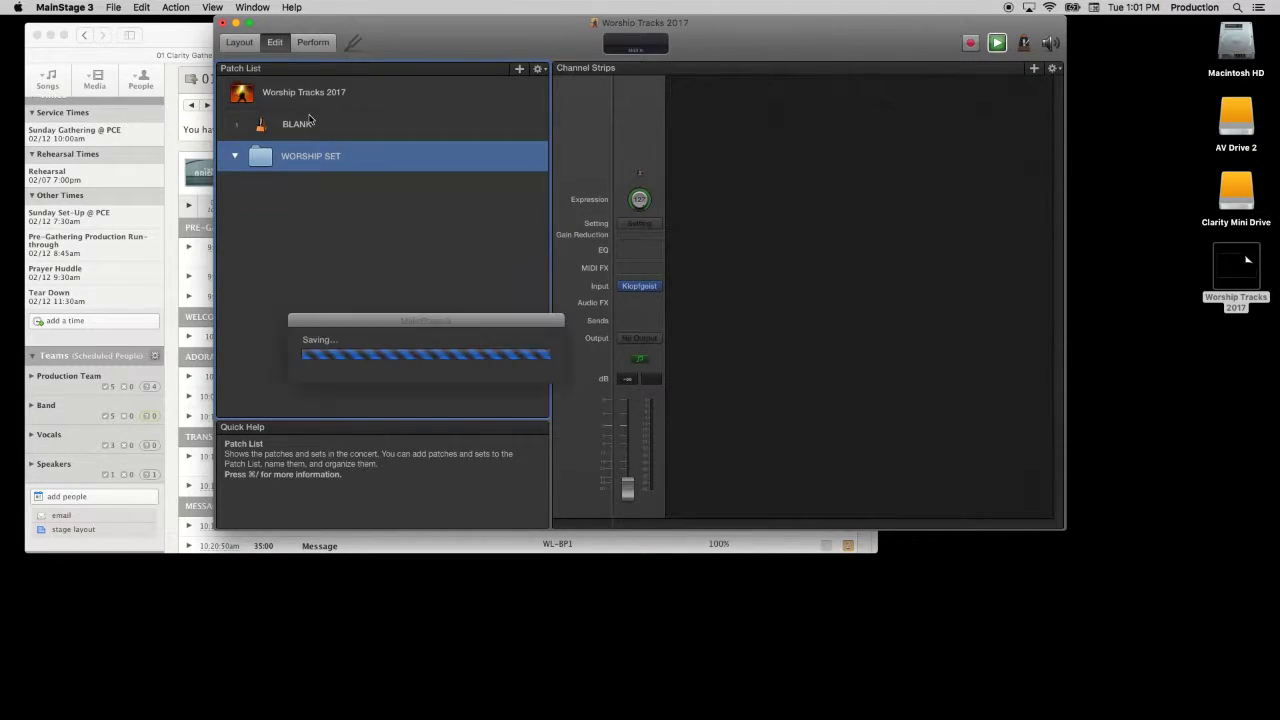
- Clean up the concert by deleting all unused files from its project folder
{"action": "left_click", "coordinate": [113, 7]}
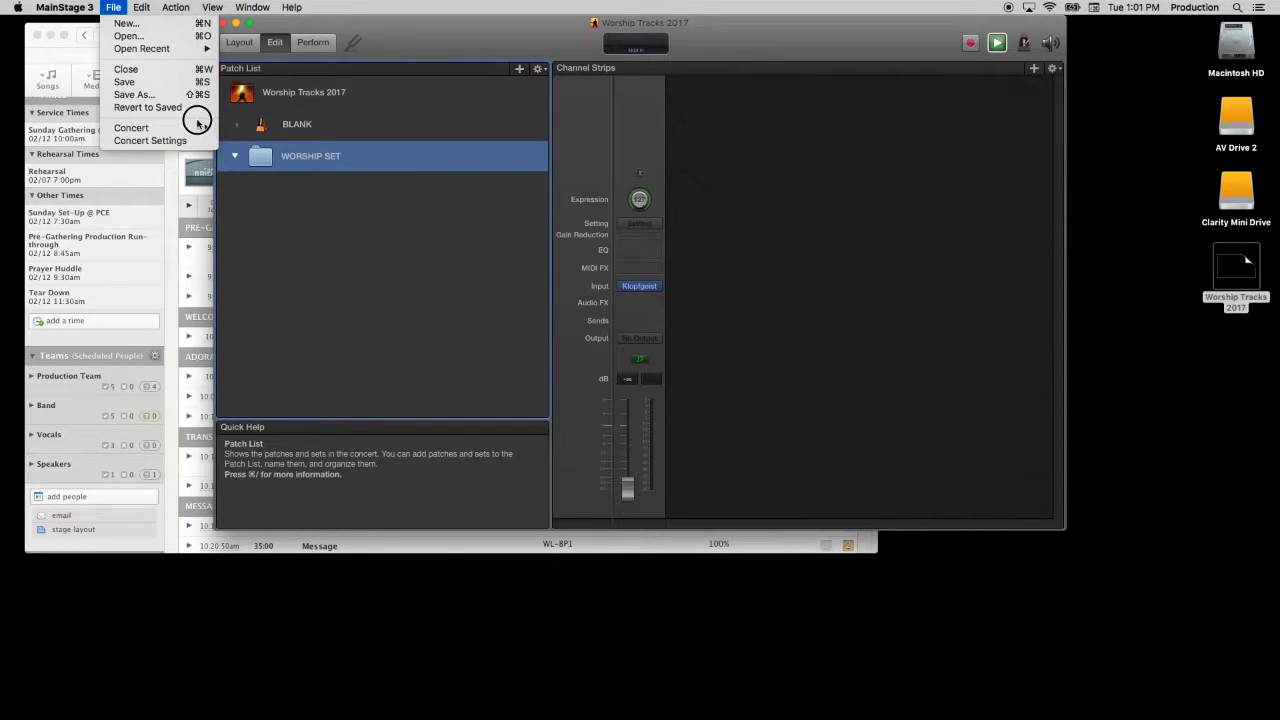
{"action": "mouse_move", "coordinate": [197, 128]}
{"action": "left_click", "coordinate": [263, 133]}
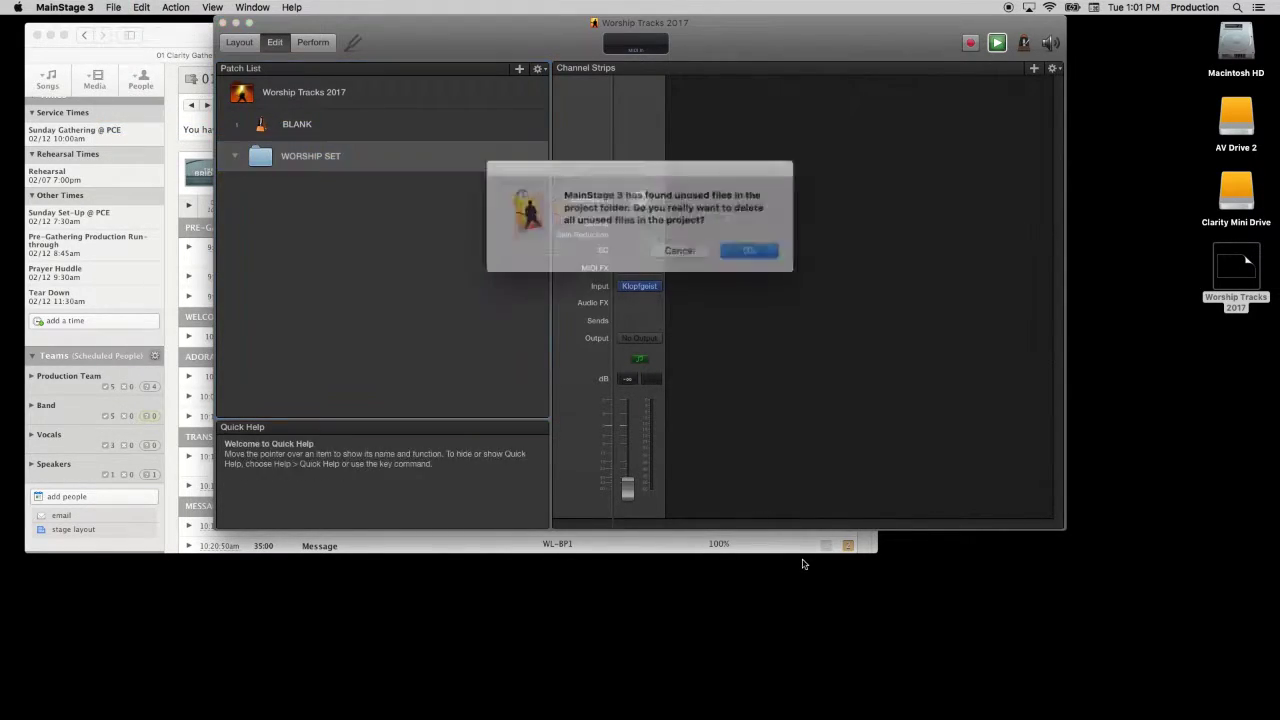
{"action": "left_click", "coordinate": [736, 246]}
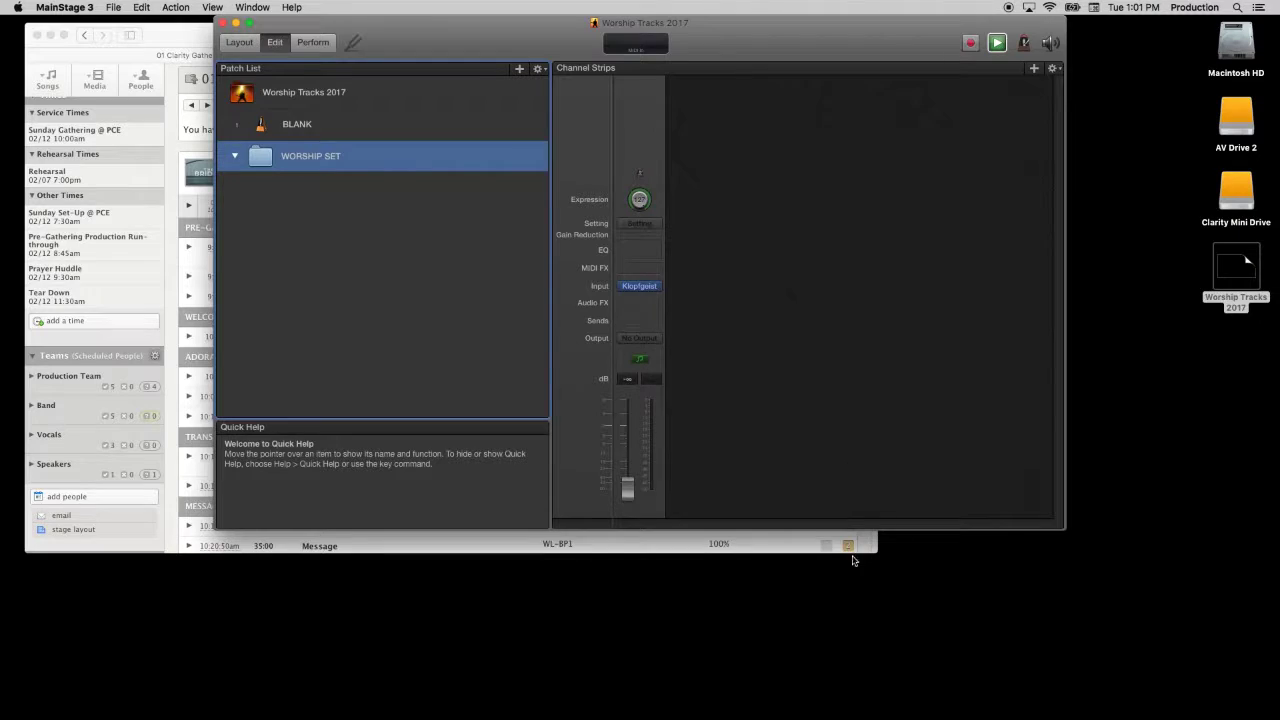
- Try to permanently empty the Trash in Finder, stopping the operation when files are in use
{"action": "left_click", "coordinate": [824, 714]}
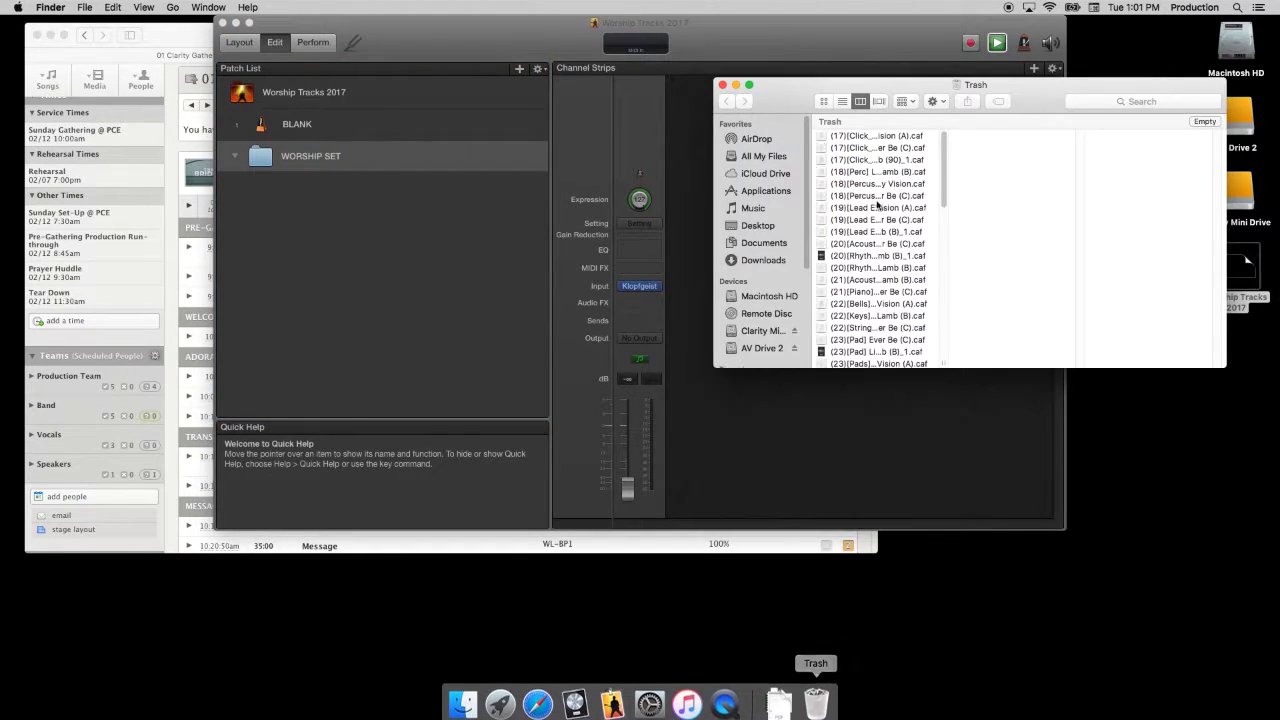
{"action": "left_click", "coordinate": [1204, 121]}
{"action": "left_click", "coordinate": [745, 252]}
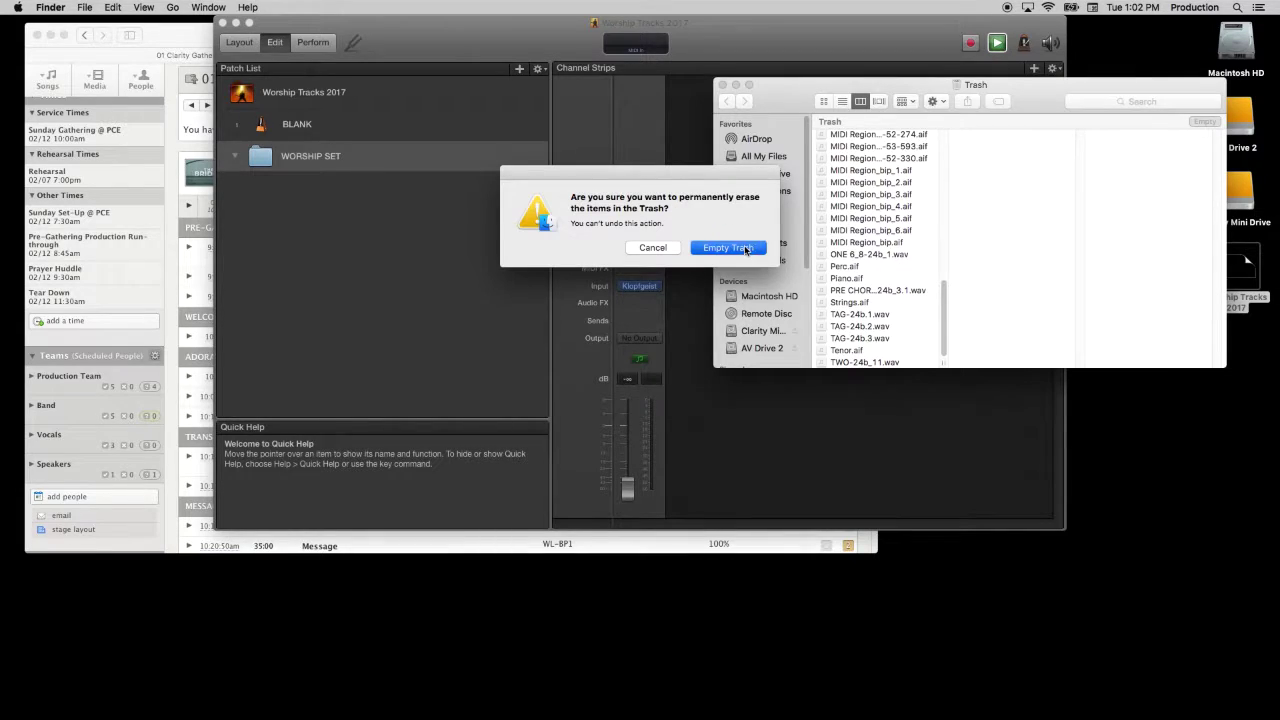
{"action": "left_click", "coordinate": [537, 186]}
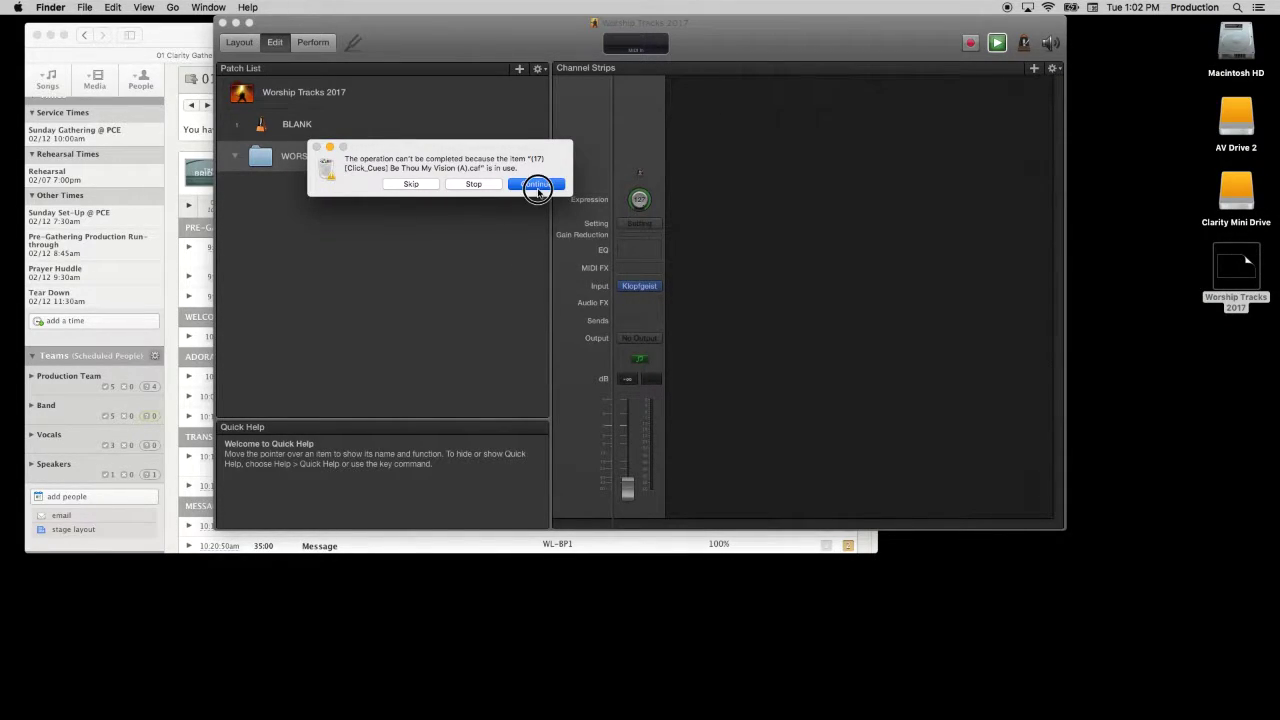
{"action": "left_click", "coordinate": [418, 185]}
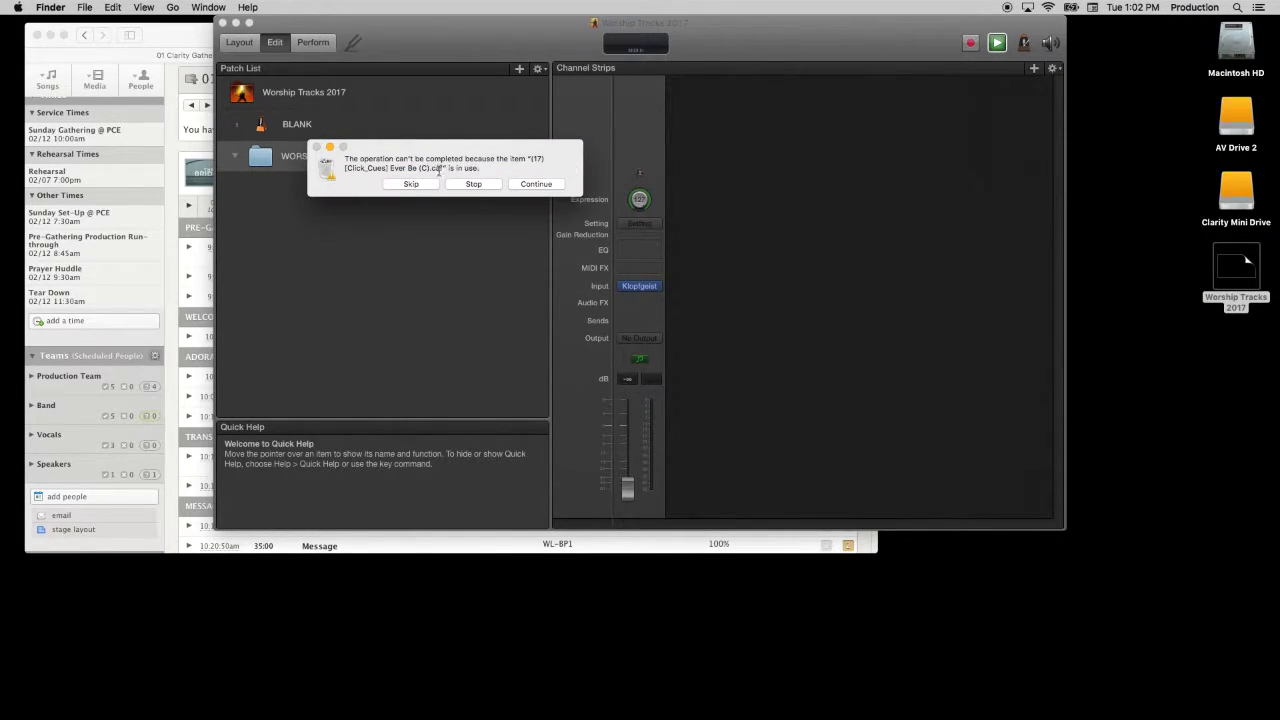
{"action": "left_click", "coordinate": [494, 188]}
- Close the Worship Tracks 2017 concert and try again to empty the Trash
{"action": "left_click", "coordinate": [438, 277]}
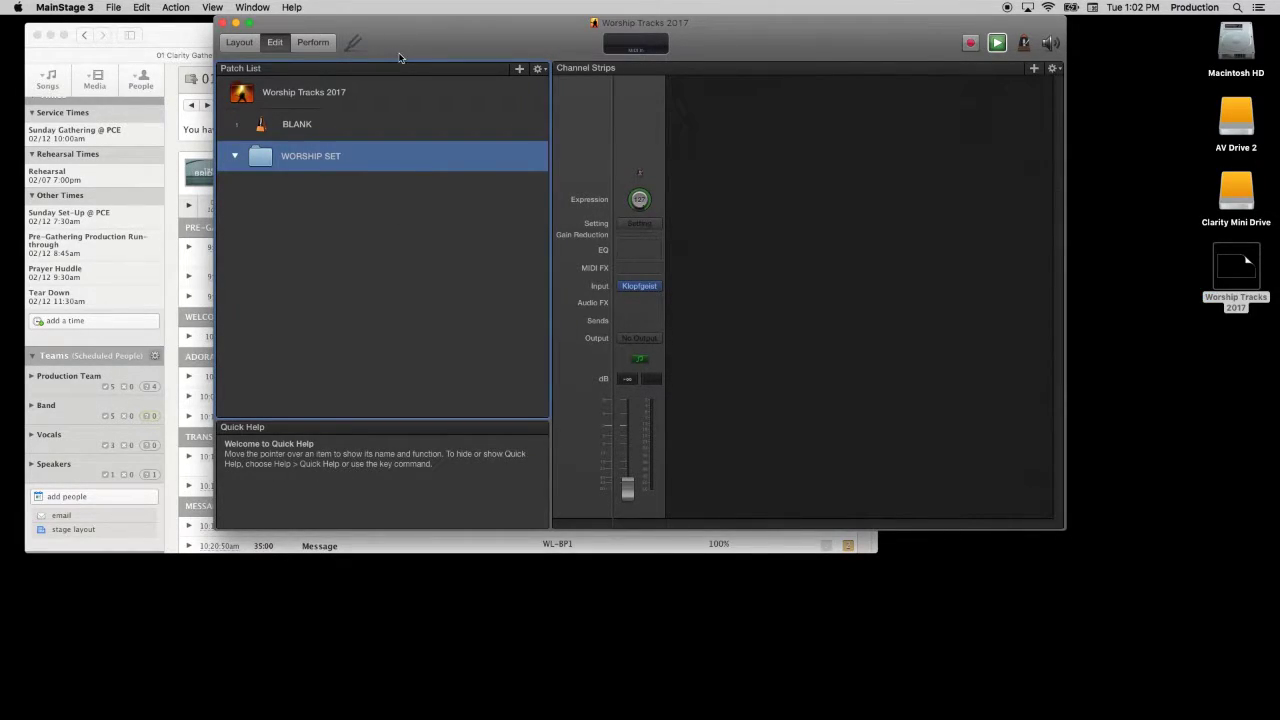
{"action": "key", "text": "super+w"}
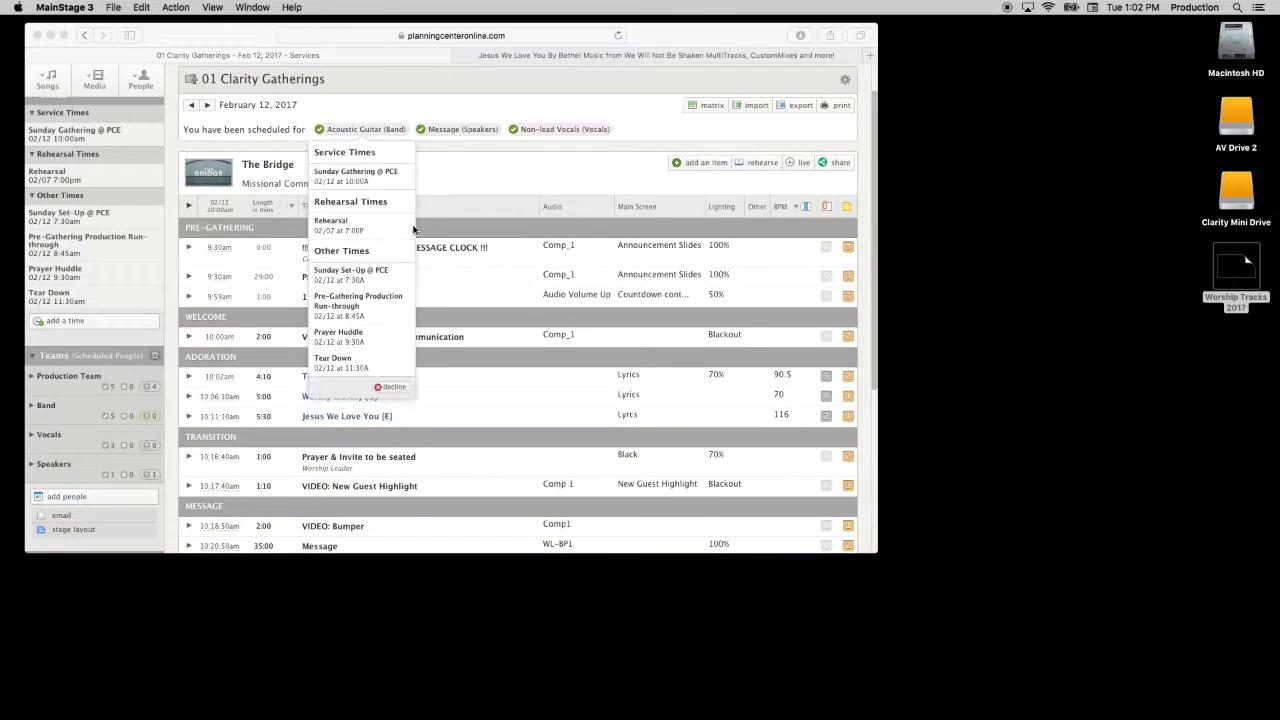
{"action": "left_click", "coordinate": [820, 695]}
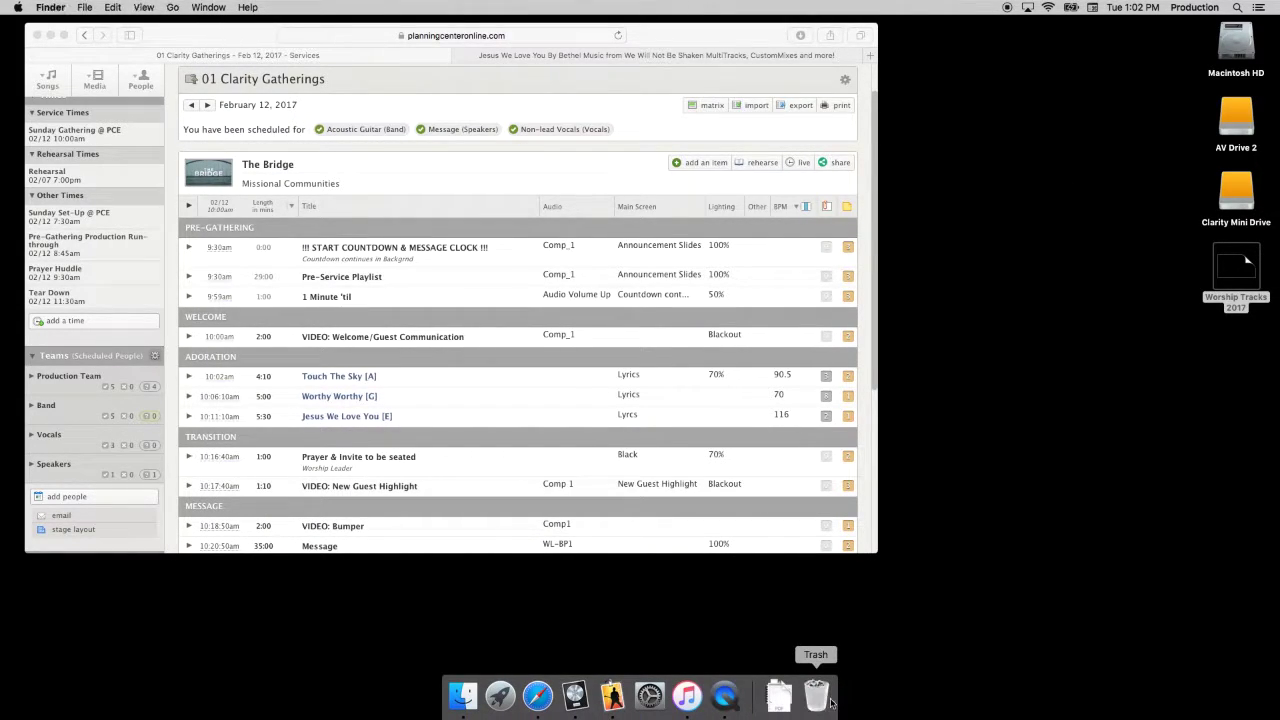
{"action": "left_click", "coordinate": [1202, 120]}
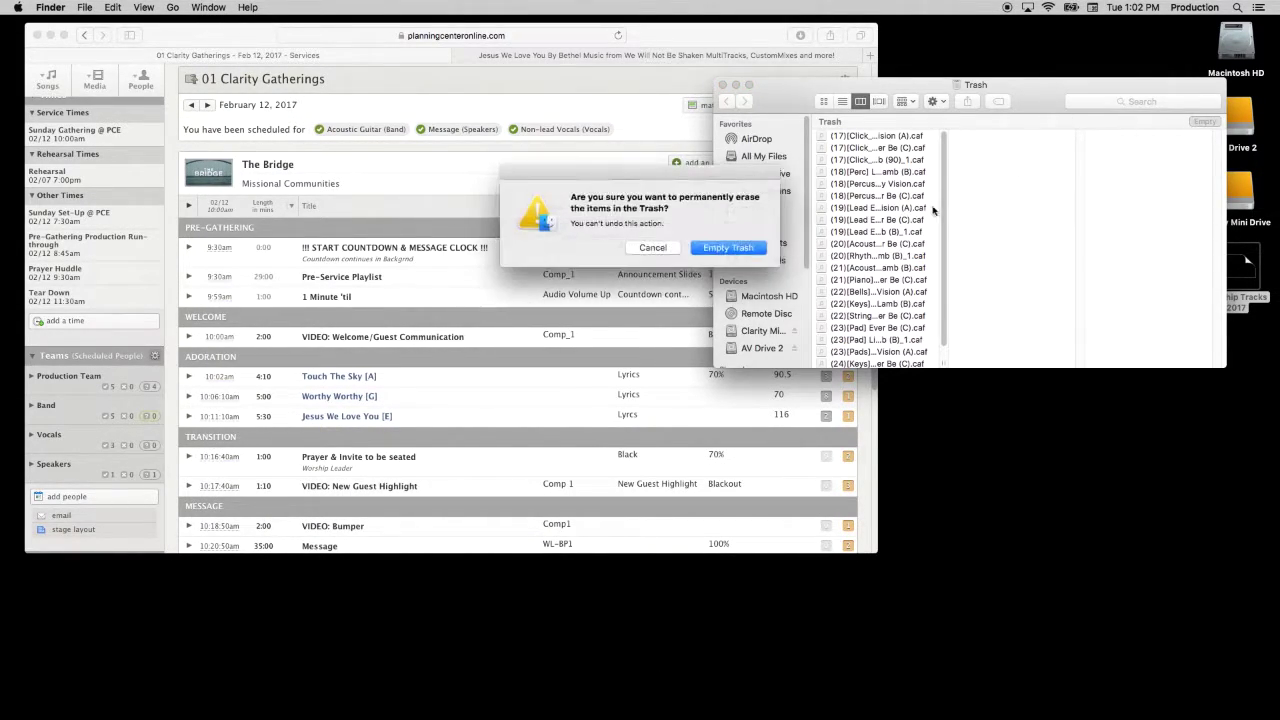
{"action": "left_click", "coordinate": [728, 247]}
{"action": "left_click", "coordinate": [466, 188]}
- Quit MainStage to release the audio files, and permanently empty the Trash
{"action": "key", "text": "super+Tab"}
{"action": "key", "text": "super+Tab"}
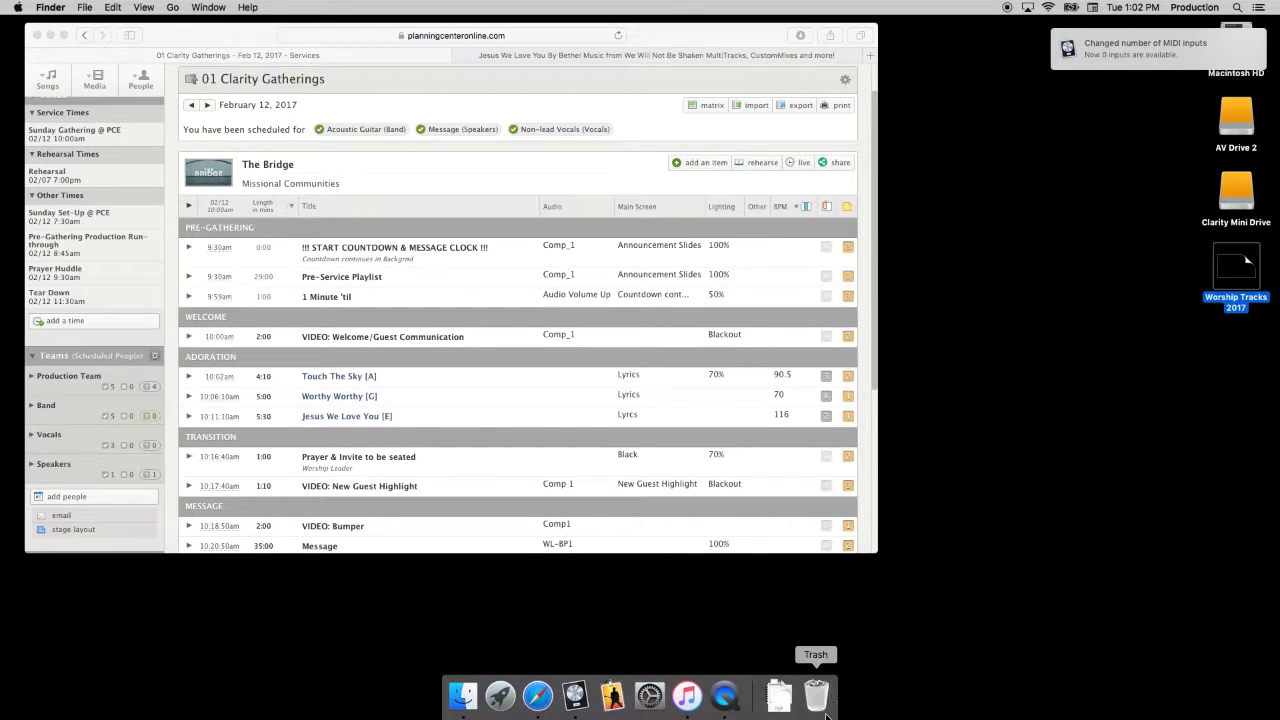
{"action": "left_click", "coordinate": [812, 683]}
{"action": "left_click", "coordinate": [1204, 122]}
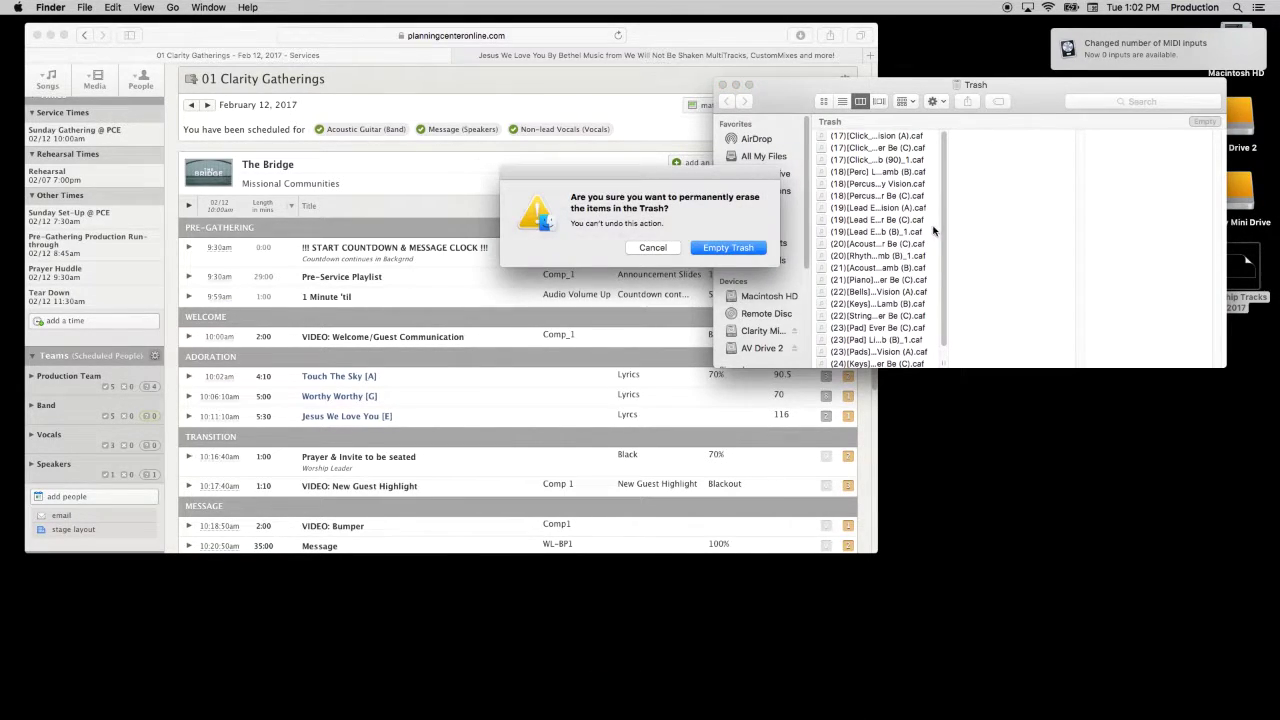
{"action": "left_click", "coordinate": [752, 250]}
- Reopen the Worship Tracks 2017 concert, widen its window and examine the Transition Pad's Playback instrument in the BLANK patch
{"action": "mouse_move", "coordinate": [760, 715]}
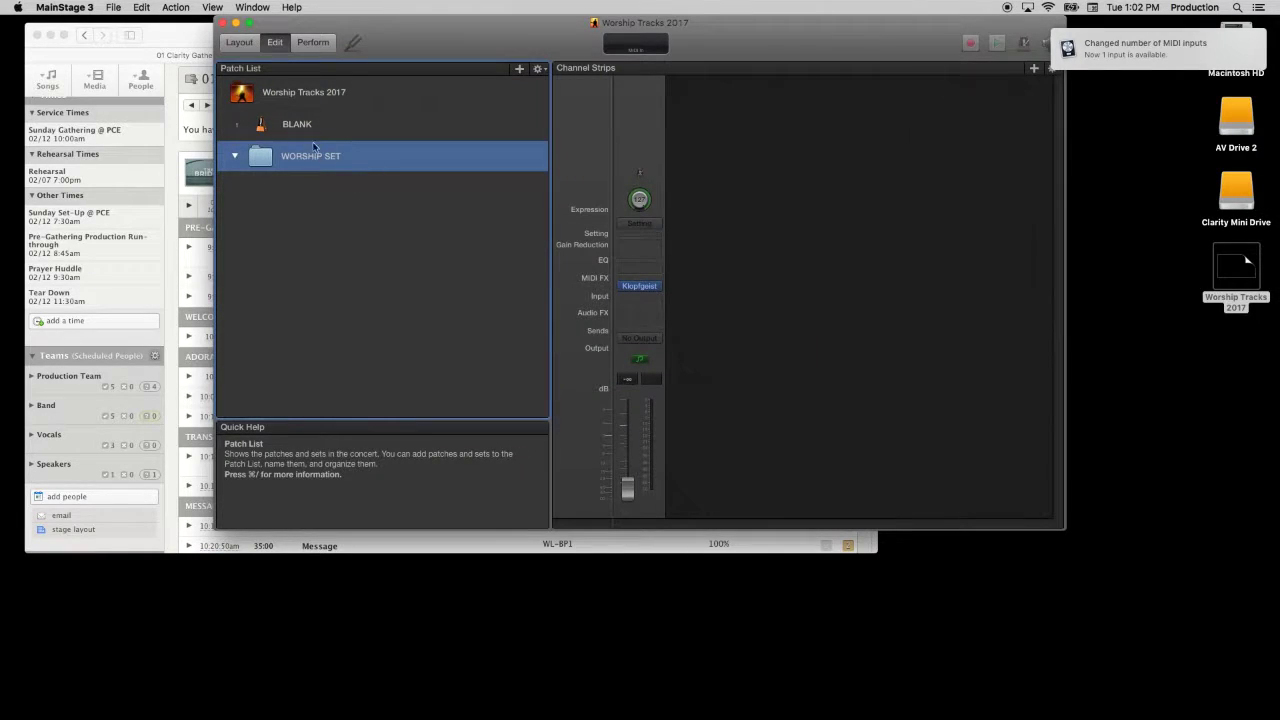
{"action": "left_click", "coordinate": [430, 133]}
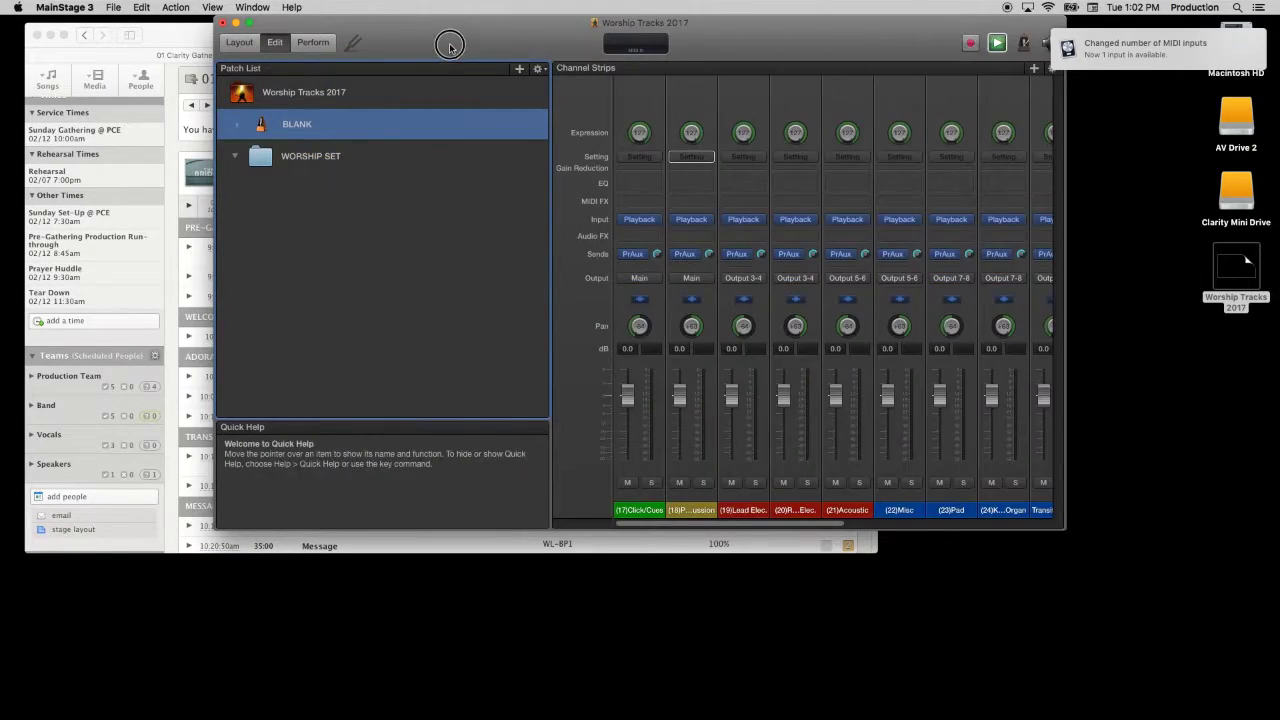
{"action": "left_click_drag", "start_coordinate": [955, 528], "coordinate": [1180, 521]}
{"action": "left_click", "coordinate": [948, 213]}
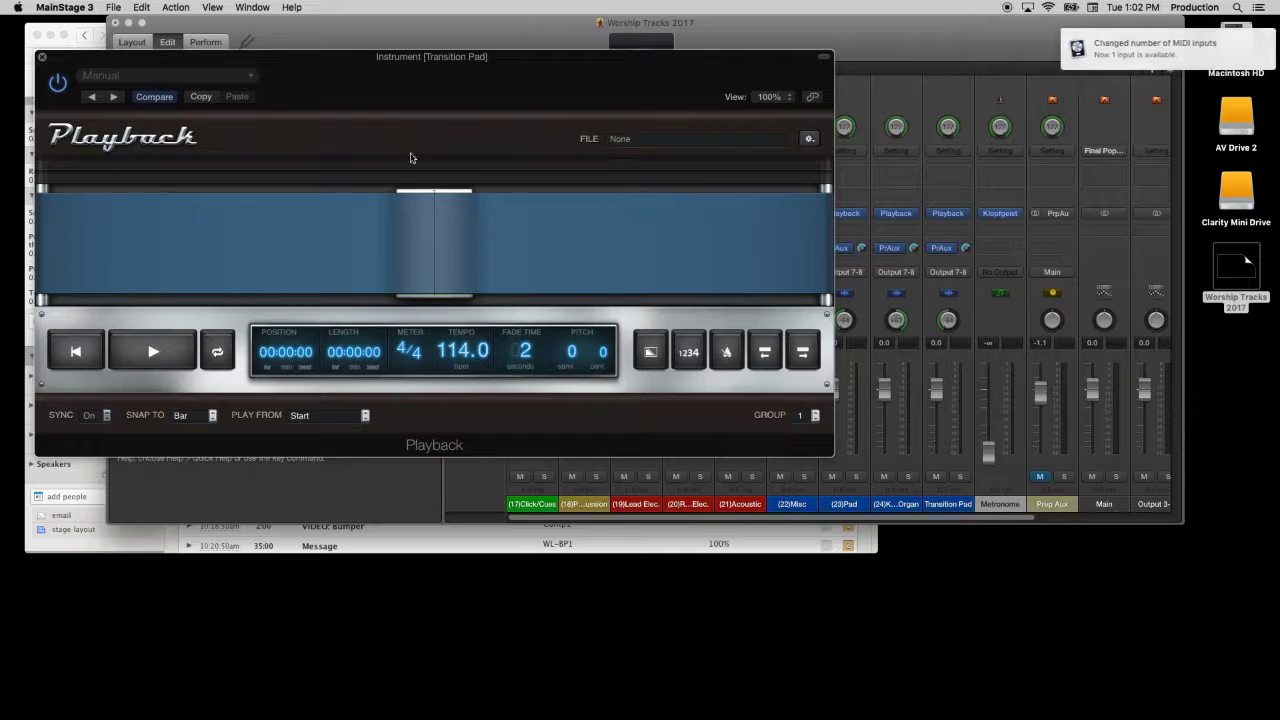
{"action": "left_click", "coordinate": [42, 57]}
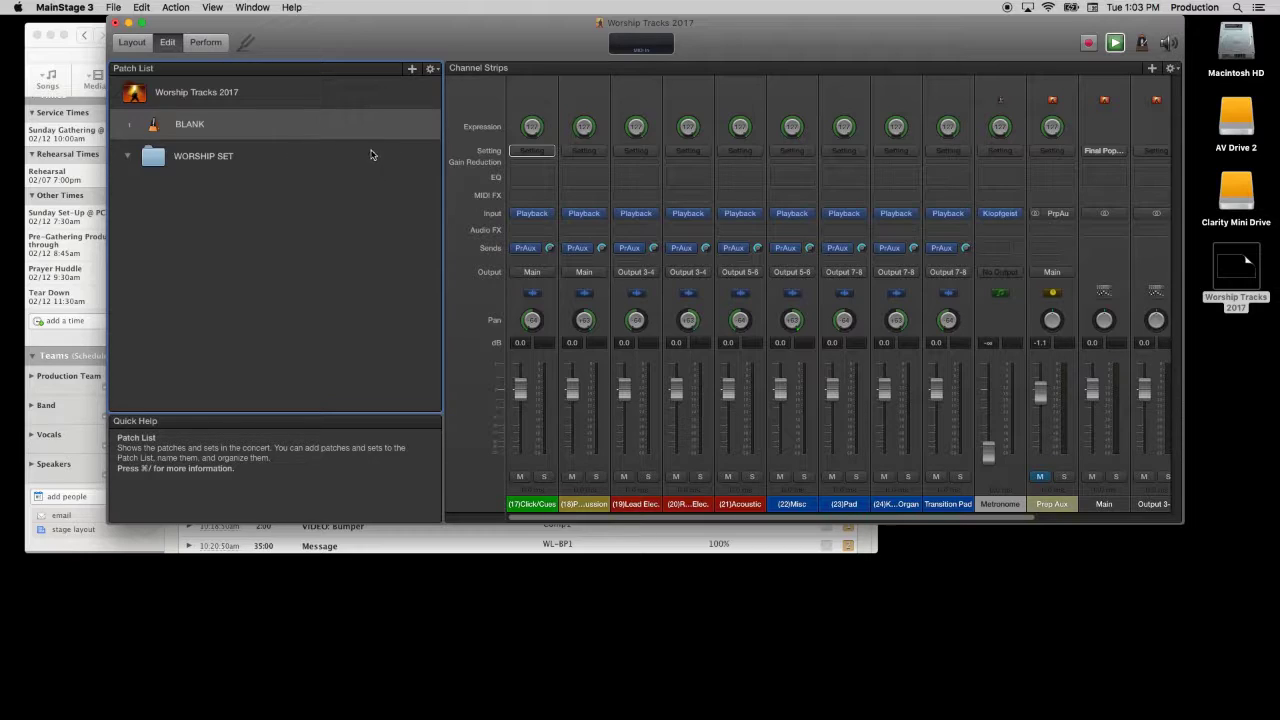
- Duplicate the BLANK patch three times and move the three copies into the WORSHIP SET folder
{"action": "left_click", "coordinate": [196, 131]}
{"action": "key", "text": "super+d"}
{"action": "key", "text": "super+d"}
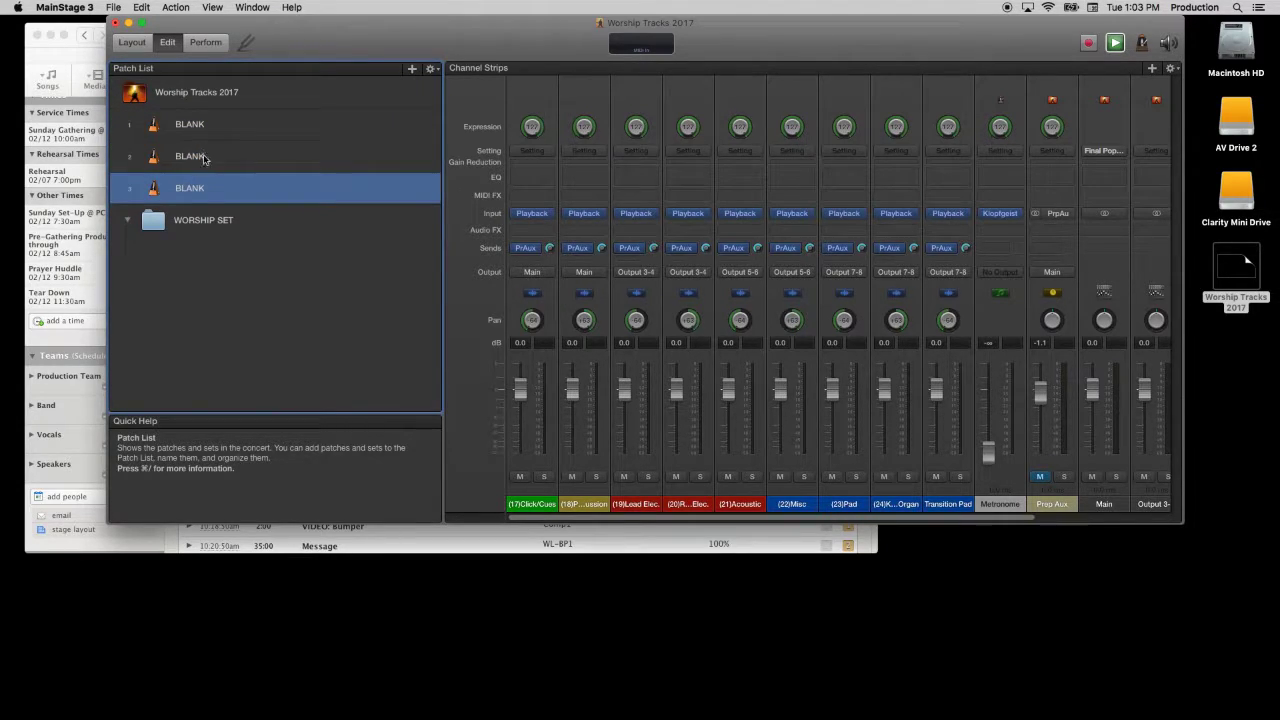
{"action": "key", "text": "super+d"}
{"action": "left_click", "coordinate": [201, 160], "text": "shift"}
{"action": "left_click_drag", "start_coordinate": [201, 160], "coordinate": [208, 256]}
{"action": "left_click", "coordinate": [194, 160]}
- Rename the three patches in WORSHIP SET, in order, as Touch the Sky, Worthy Worthy and Jesus We Love You
{"action": "double_click", "coordinate": [205, 188]}
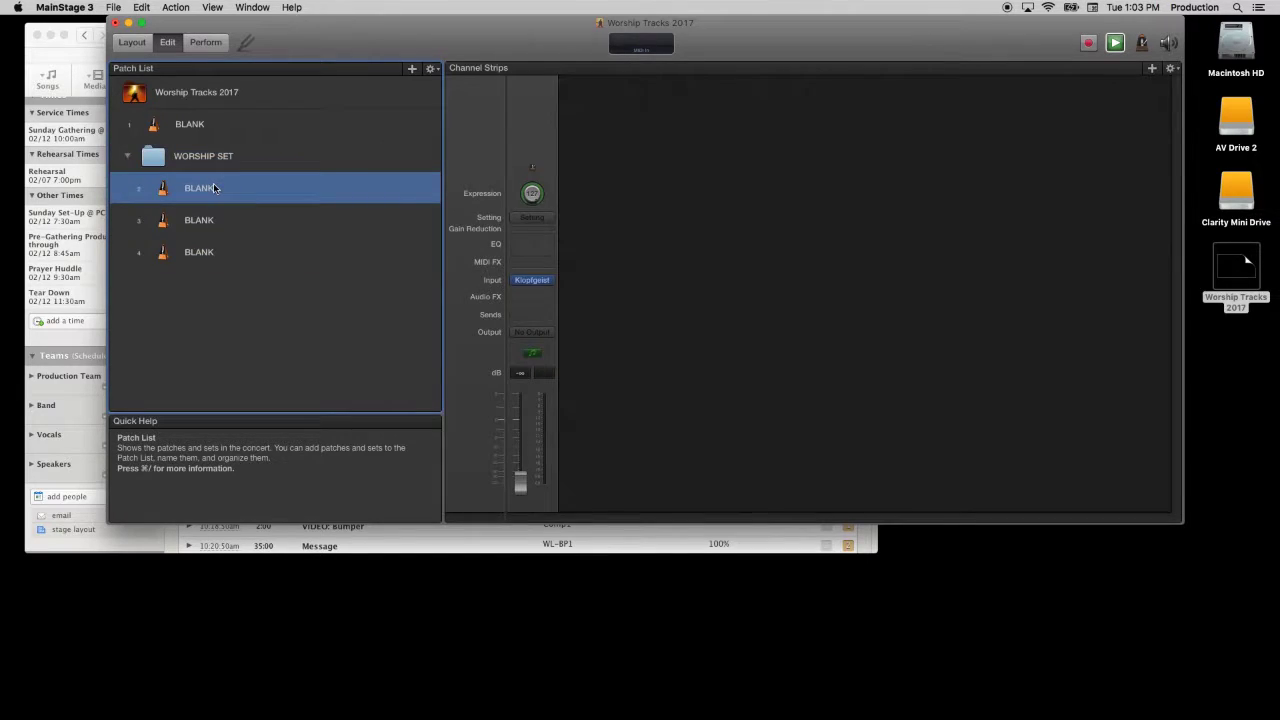
{"action": "type", "text": "Touch the Sky"}
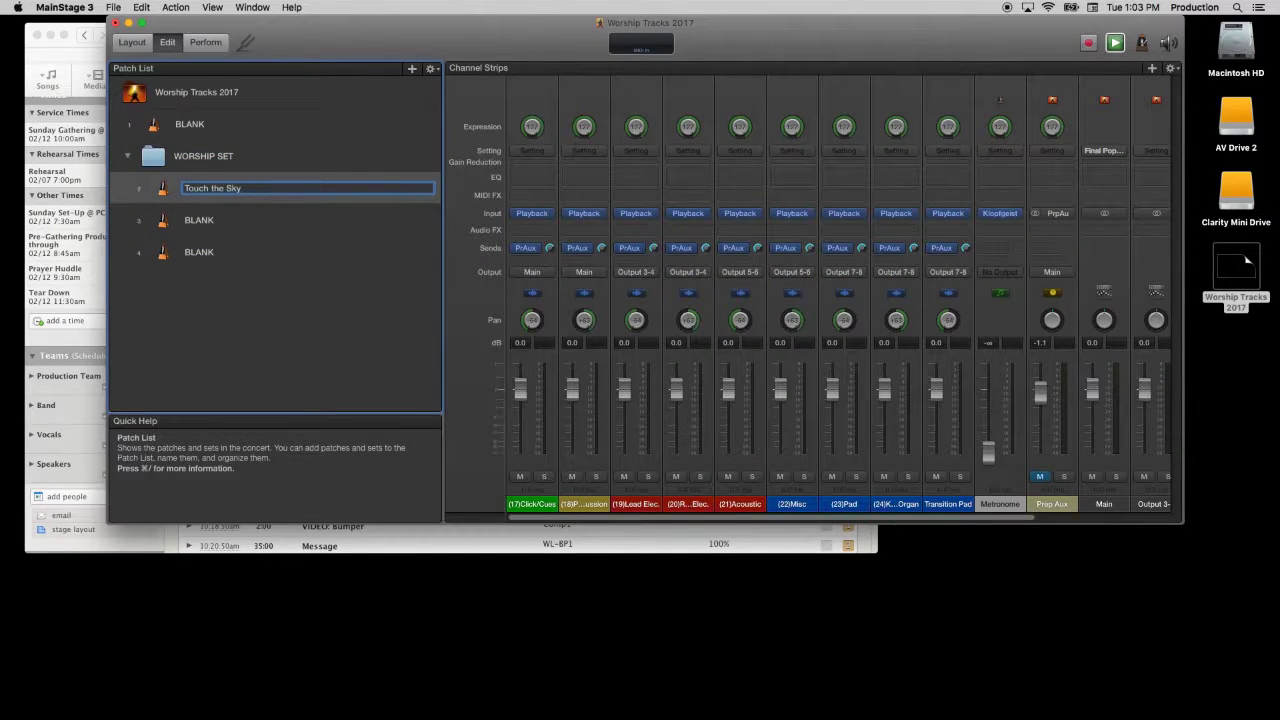
{"action": "left_click", "coordinate": [212, 220]}
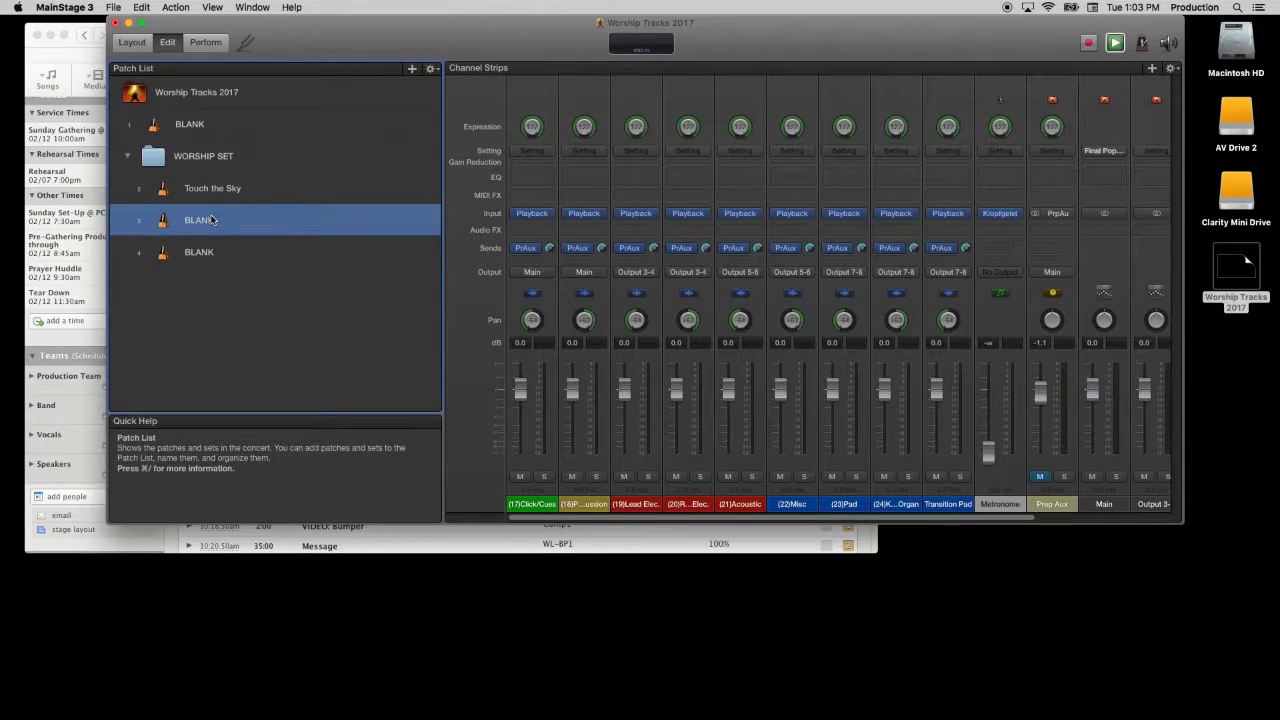
{"action": "double_click", "coordinate": [212, 220]}
{"action": "type", "text": "Jesus We Love"}
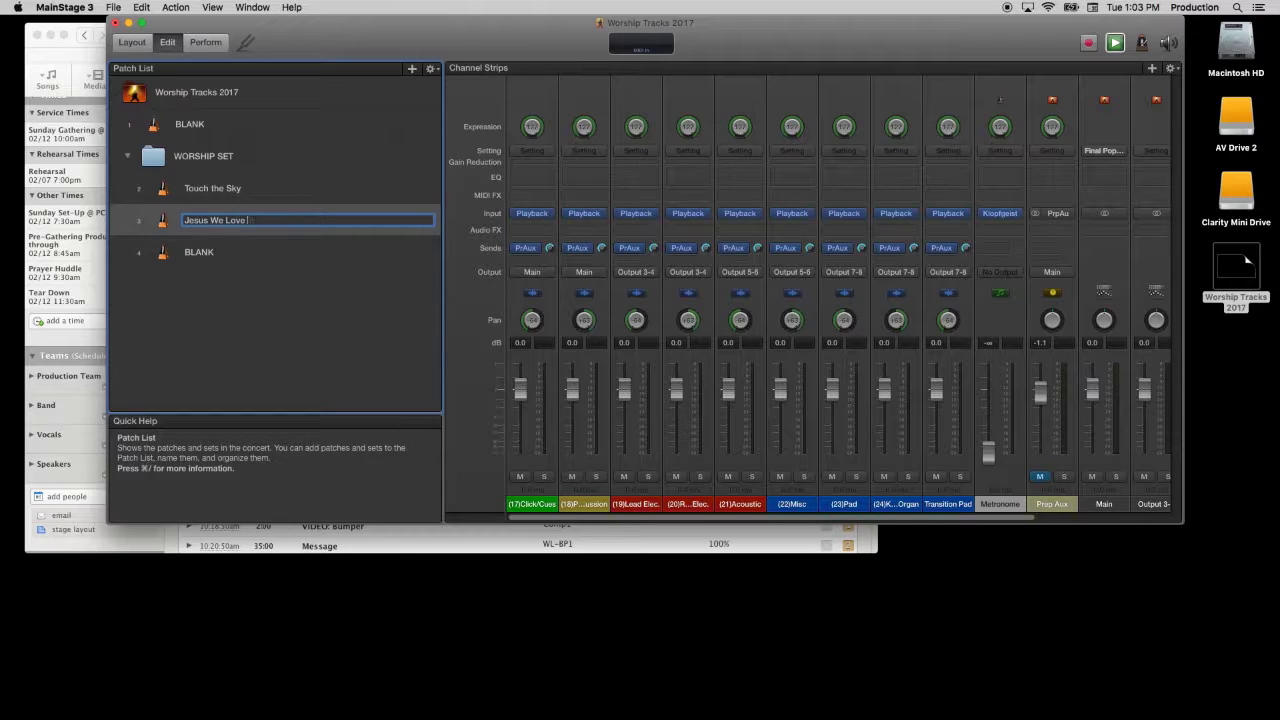
{"action": "type", "text": "Worl"}
{"action": "type", "text": "thy Worthy"}
{"action": "double_click", "coordinate": [204, 249]}
{"action": "type", "text": "Jesus We Love You"}
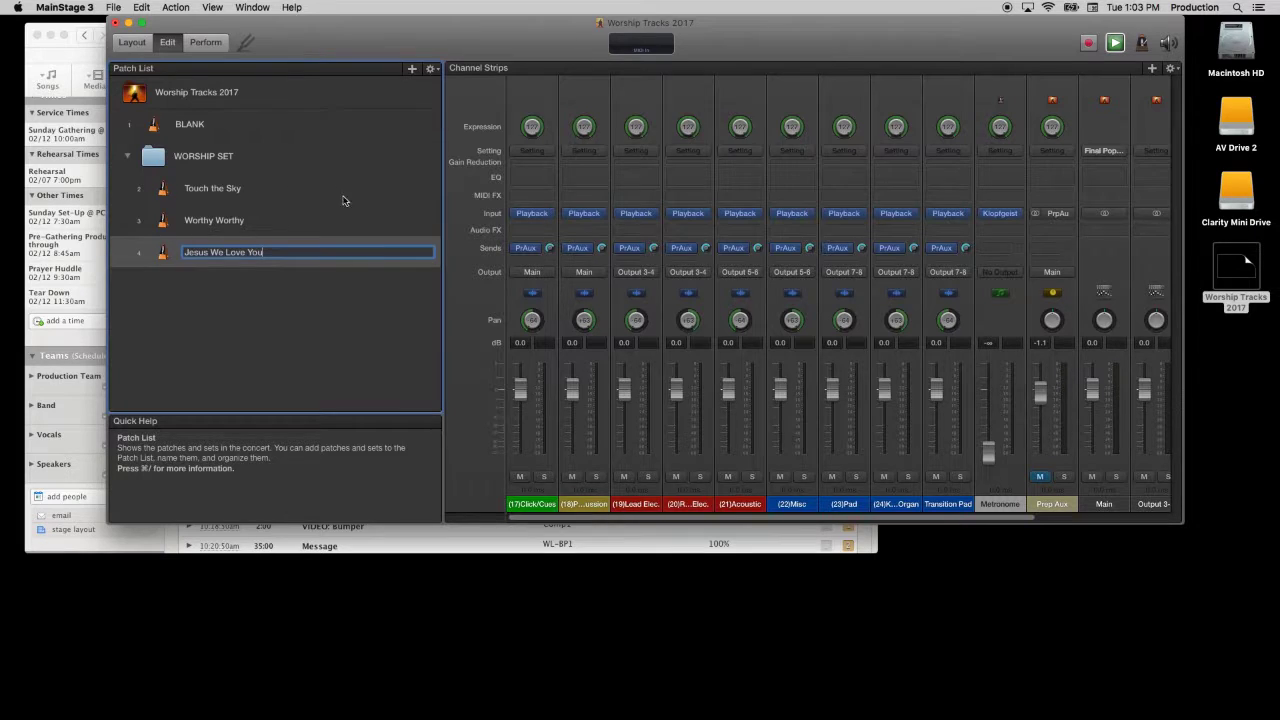
{"action": "key", "text": "Return"}
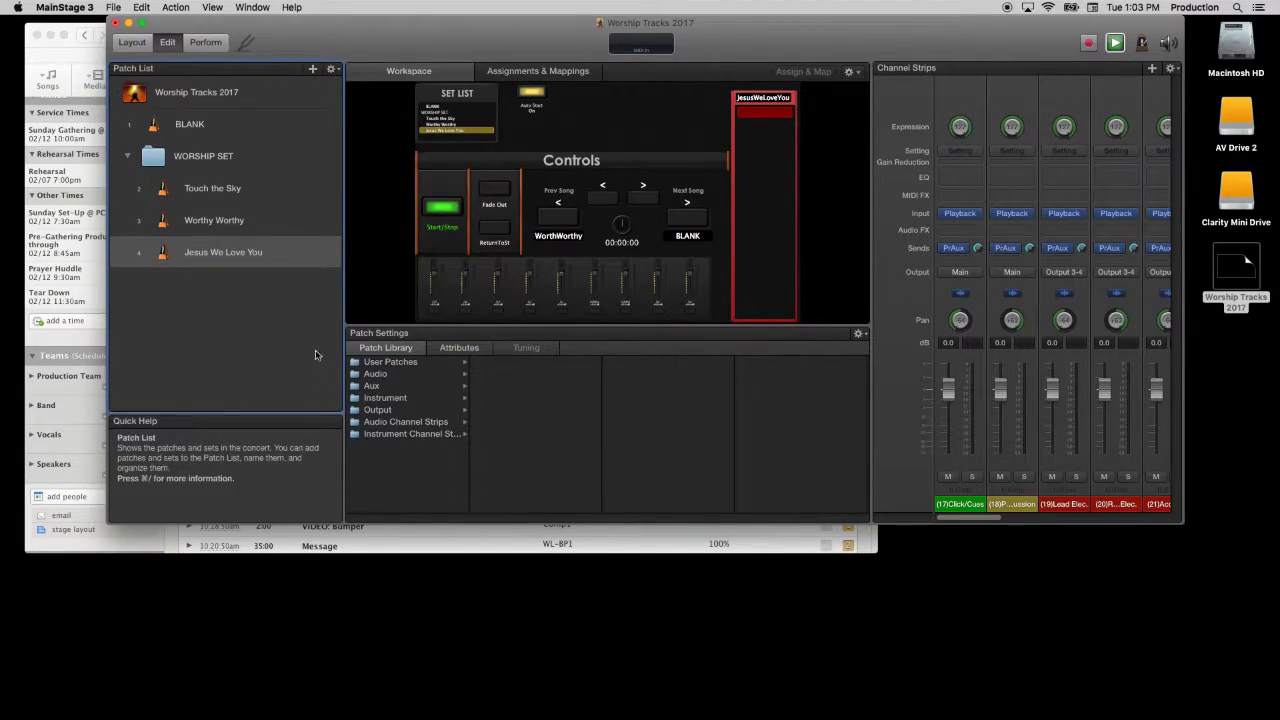
- Show the attributes of the Touch the Sky patch and check the song's BPM in the Planning Center service plan in Safari
{"action": "left_click", "coordinate": [241, 197]}
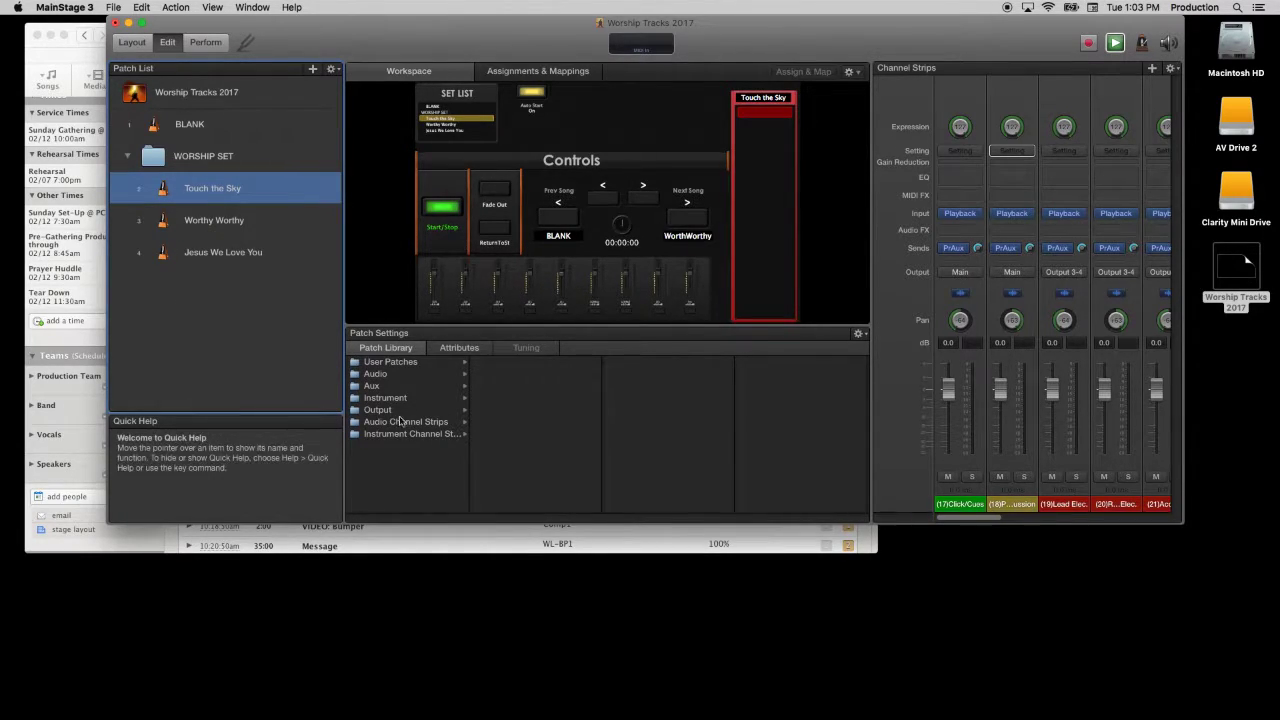
{"action": "left_click", "coordinate": [457, 348]}
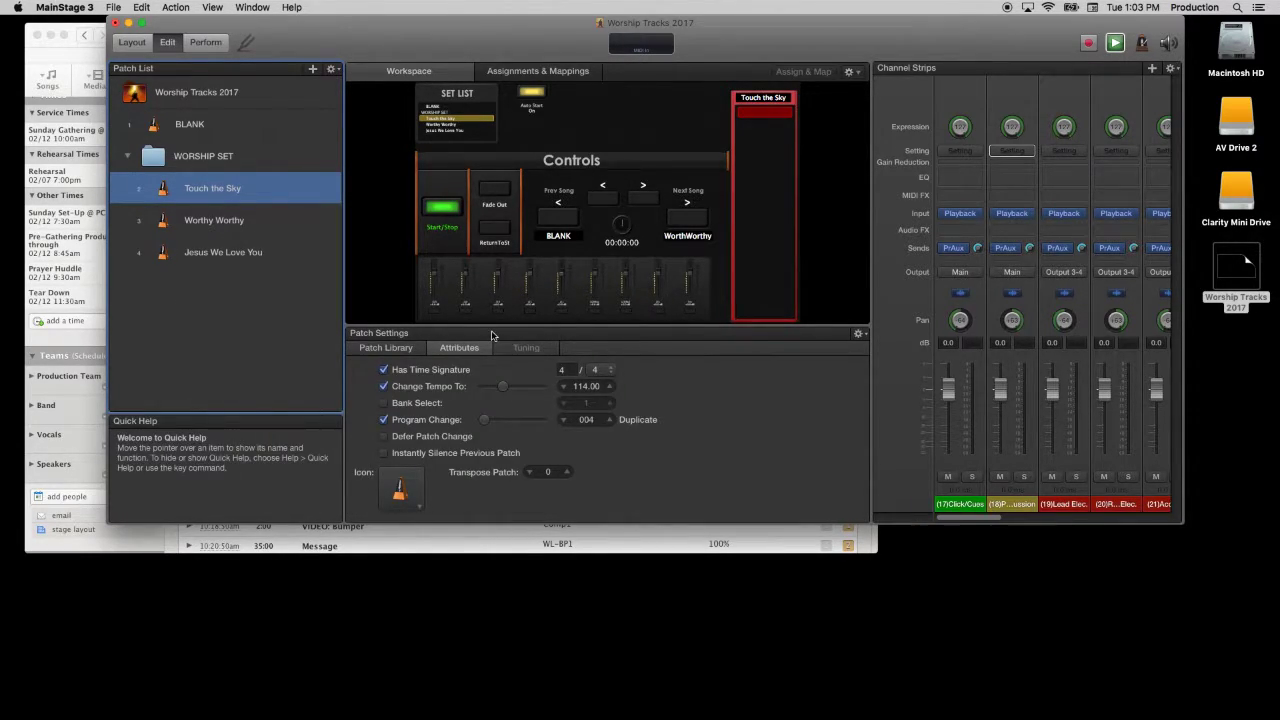
{"action": "key", "text": "super+Tab"}
{"action": "left_click", "coordinate": [772, 358]}
{"action": "key", "text": "super+Tab"}
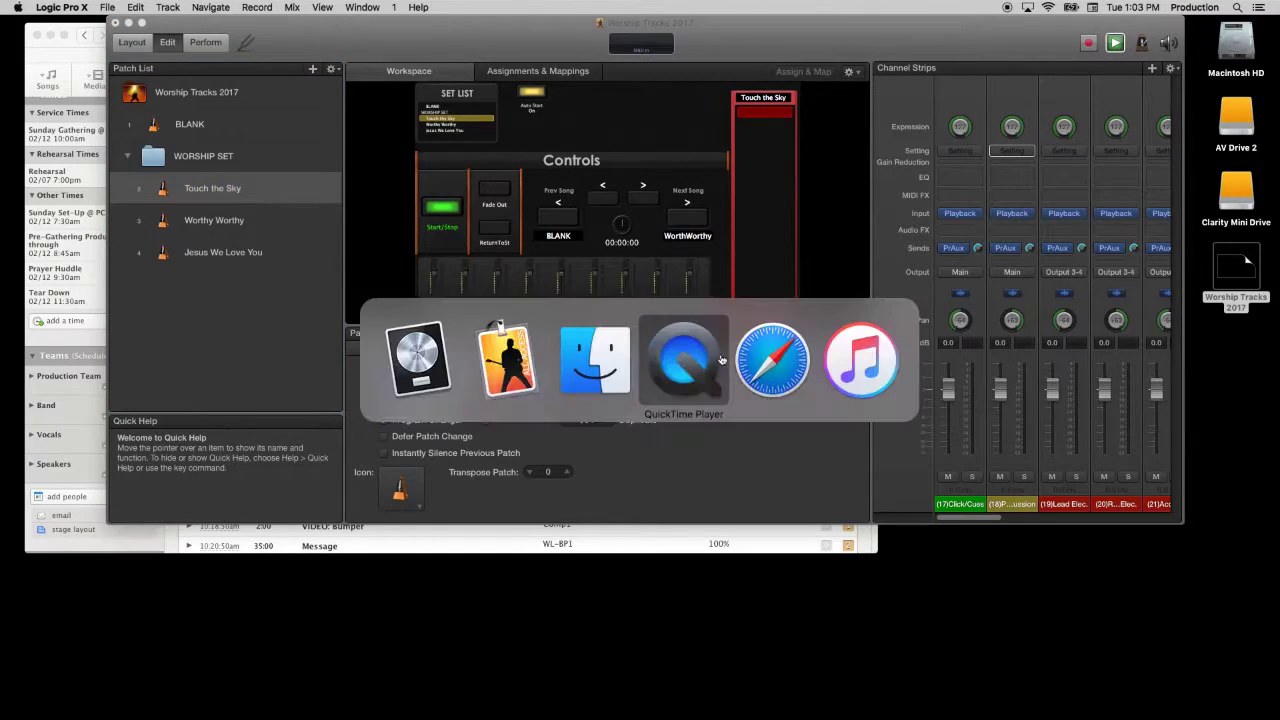
{"action": "left_click", "coordinate": [752, 360]}
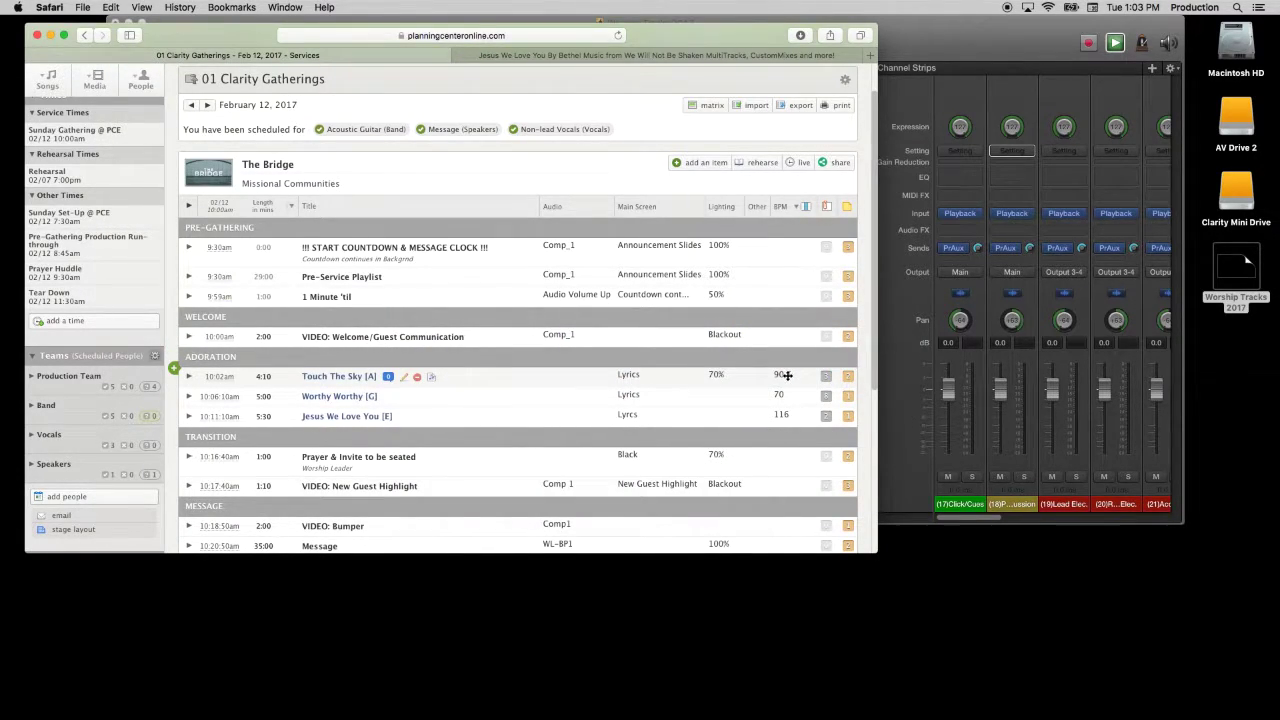
- Return to MainStage and set the Touch the Sky patch to change the tempo to 90.5
{"action": "key", "text": "super+Tab"}
{"action": "key", "text": "super+Tab"}
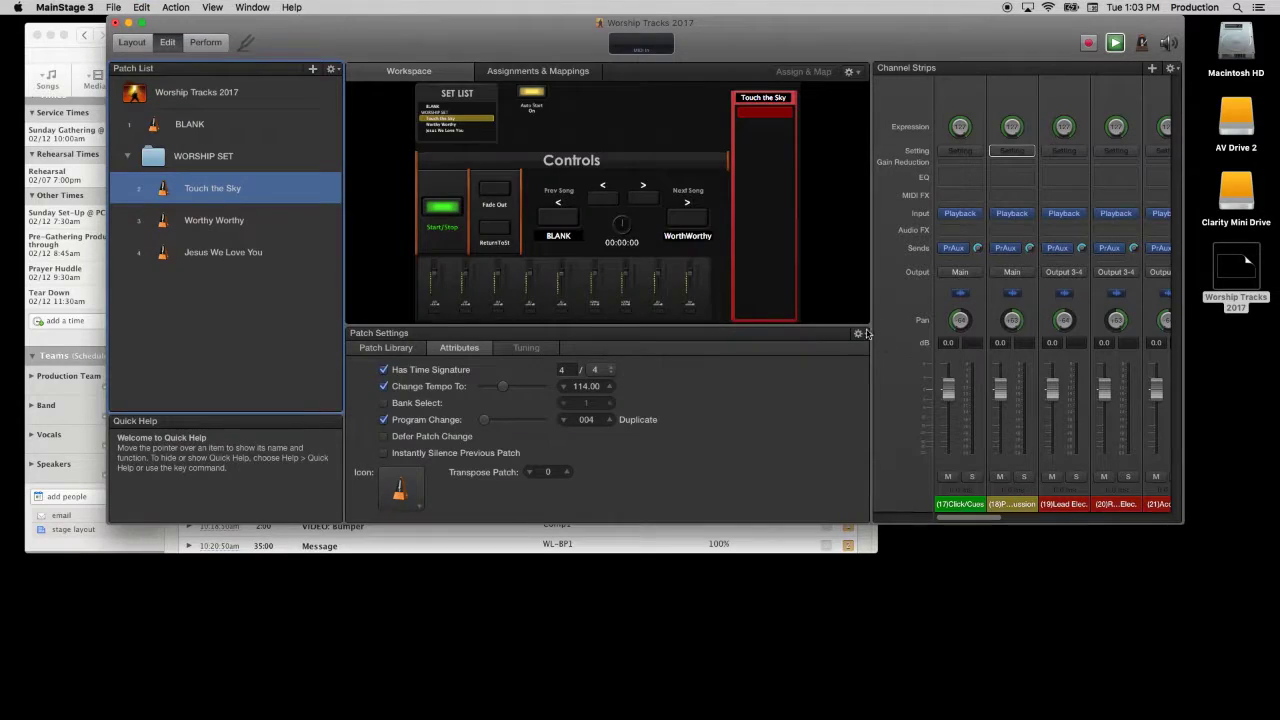
{"action": "left_click", "coordinate": [586, 386]}
{"action": "type", "text": "9"}
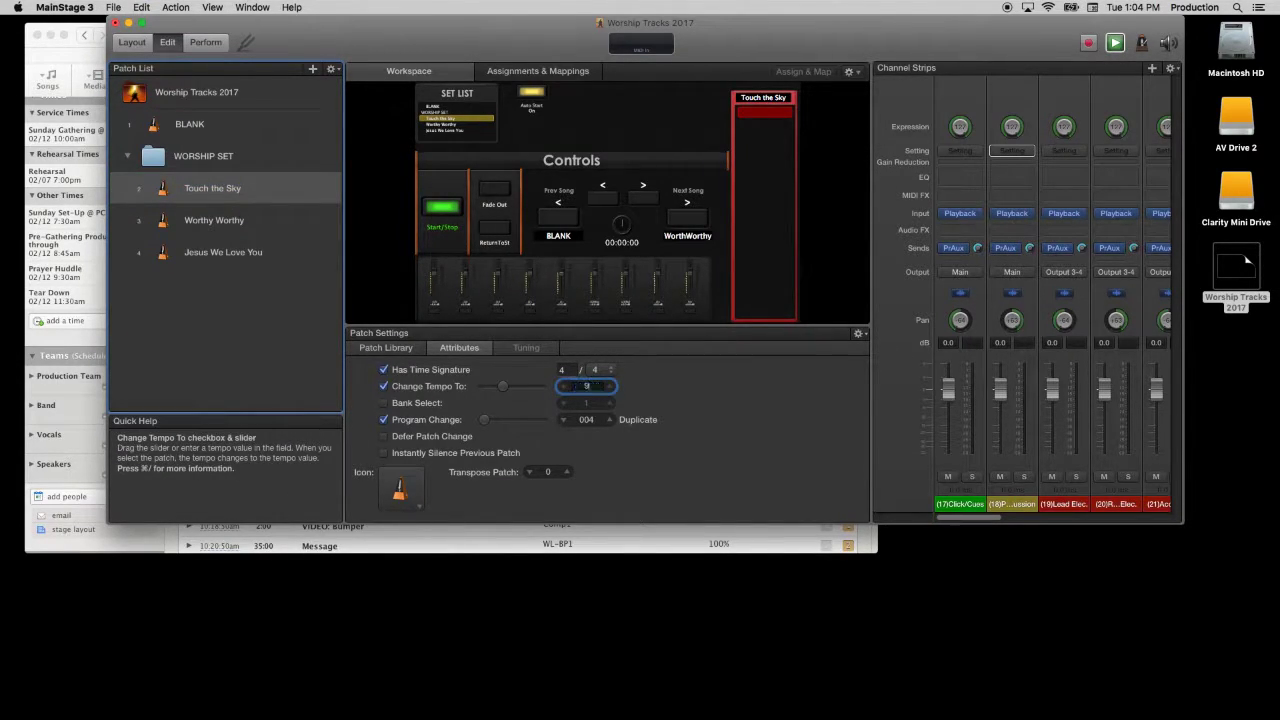
{"action": "type", "text": "0.5"}
{"action": "key", "text": "Return"}
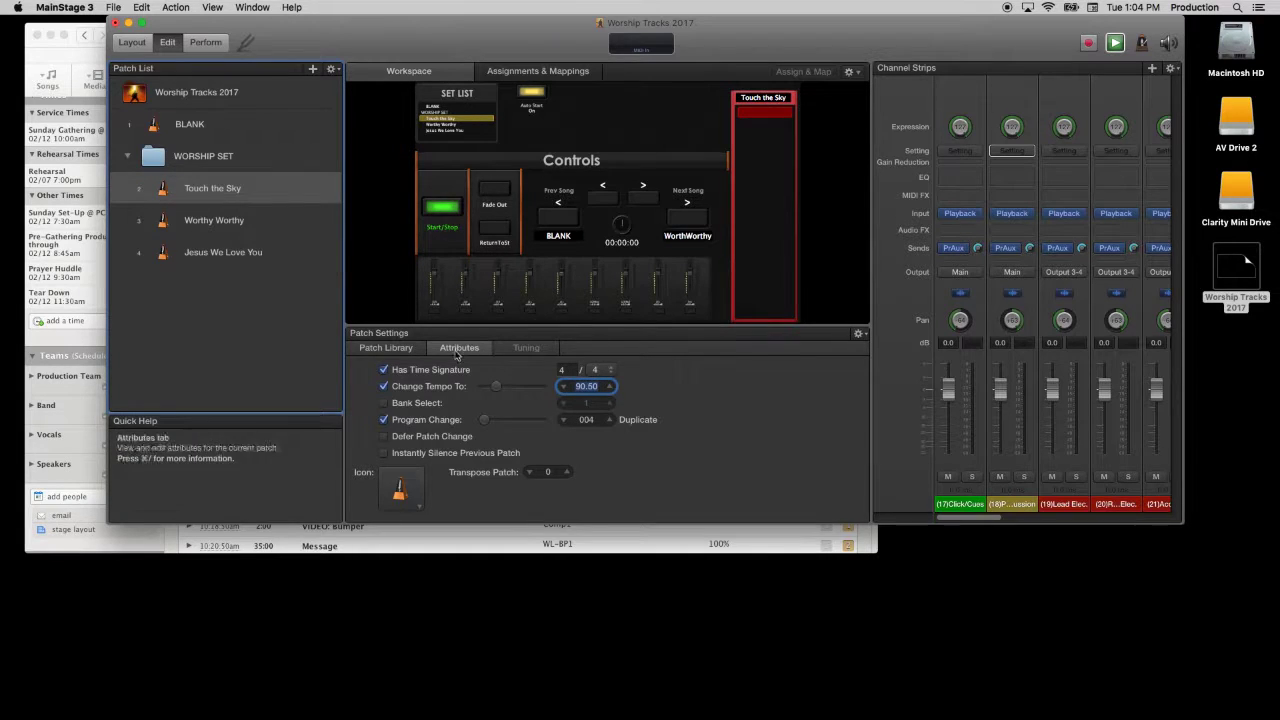
- Check the BPM of Worthy Worthy in the Safari service plan and set its MainStage patch to change the tempo to 70
{"action": "key", "text": "super+Tab"}
{"action": "key", "text": "super+Tab"}
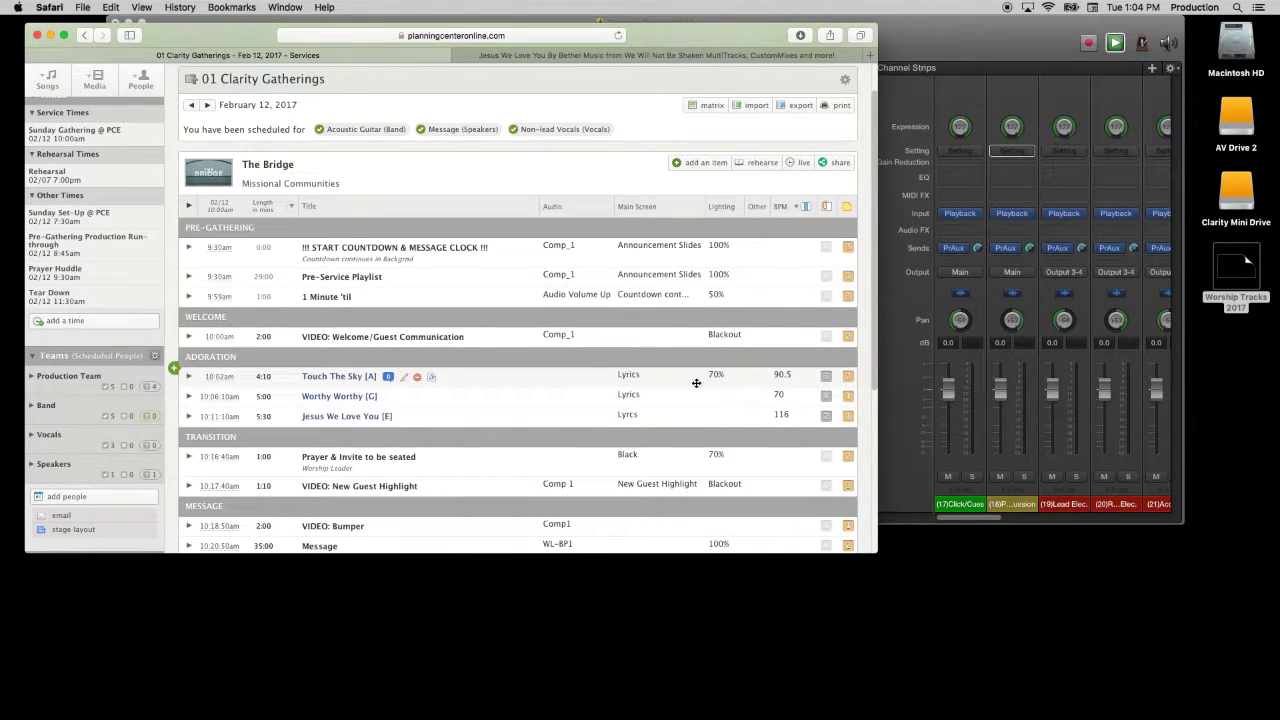
{"action": "key", "text": "super+Tab"}
{"action": "key", "text": "super+Tab"}
{"action": "key", "text": "Tab"}
{"action": "left_click", "coordinate": [237, 219]}
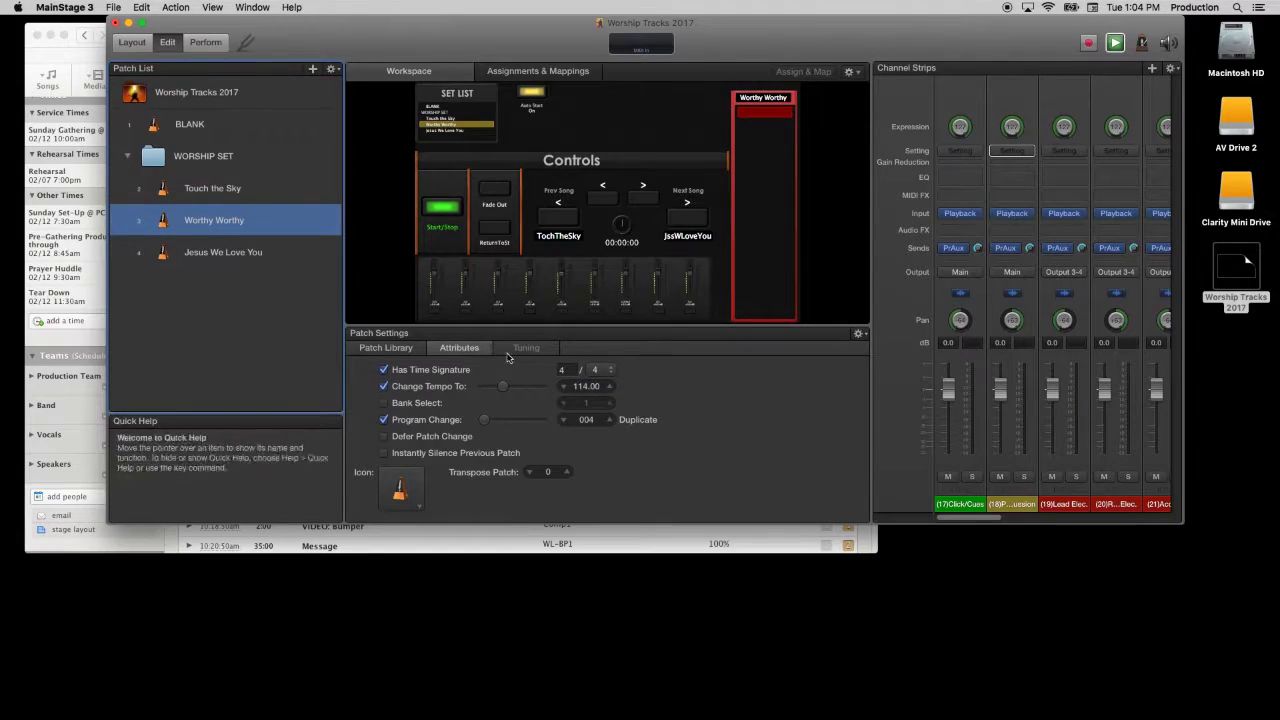
{"action": "left_click", "coordinate": [587, 386]}
{"action": "type", "text": "70"}
{"action": "key", "text": "Return"}
- Set the Jesus We Love You patch to a 6/4 time signature and a tempo of 116, and save the concert
{"action": "left_click", "coordinate": [237, 254]}
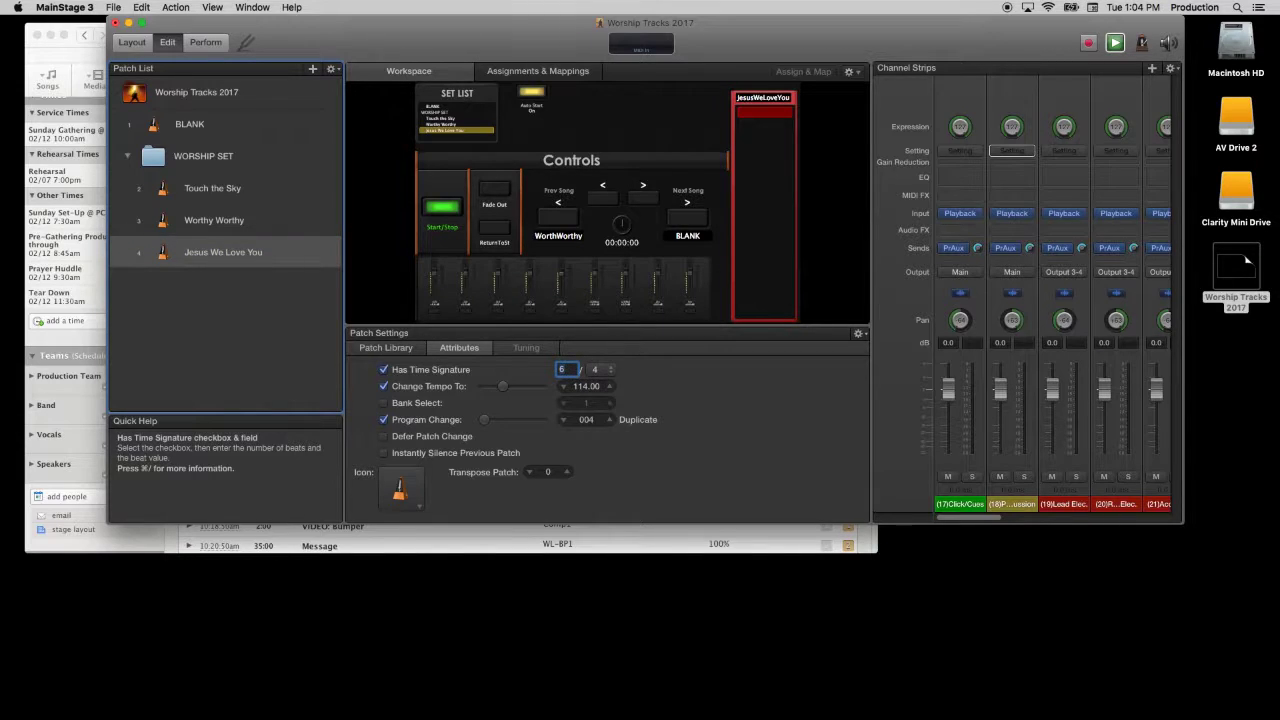
{"action": "left_click", "coordinate": [586, 387]}
{"action": "type", "text": "116"}
{"action": "key", "text": "Return"}
{"action": "key", "text": "super+Tab"}
{"action": "left_click", "coordinate": [309, 47]}
{"action": "key", "text": "super+s"}
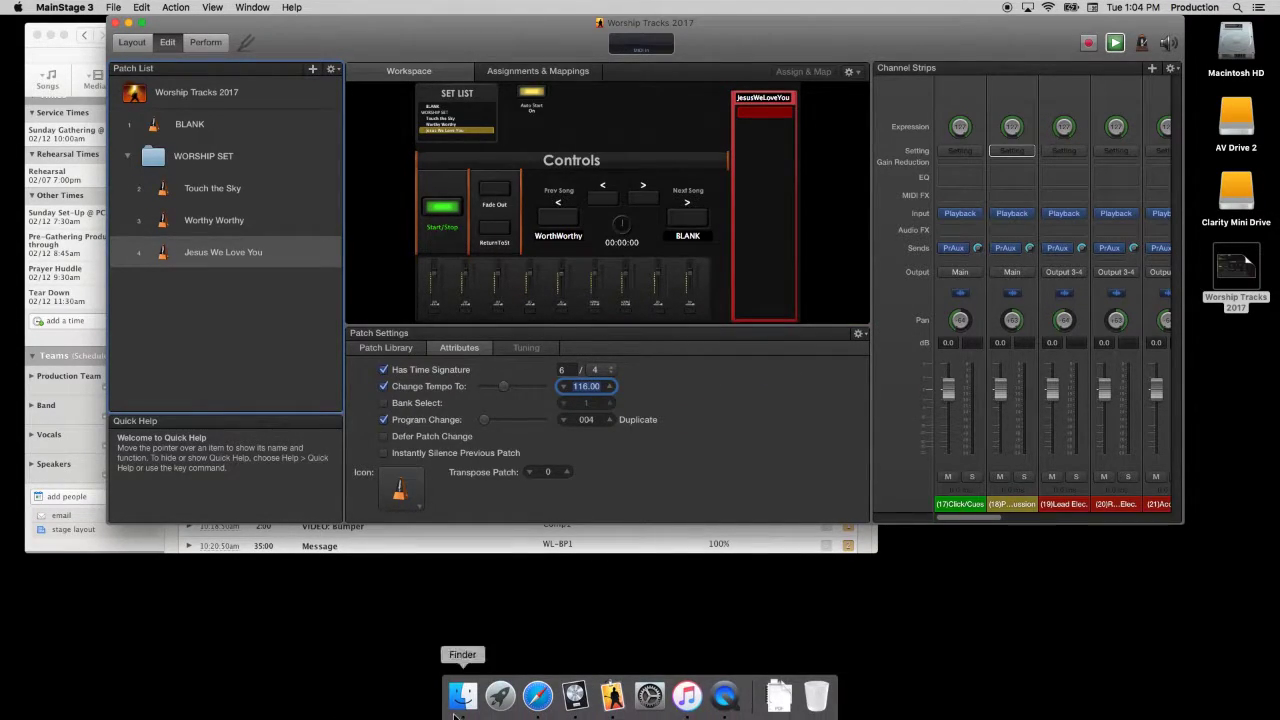
- Switch to Finder and open the Touch The Sky (A) folder under 04 Mainstage, 01 Songs on the Clarity Mini Drive
{"action": "left_click", "coordinate": [455, 715]}
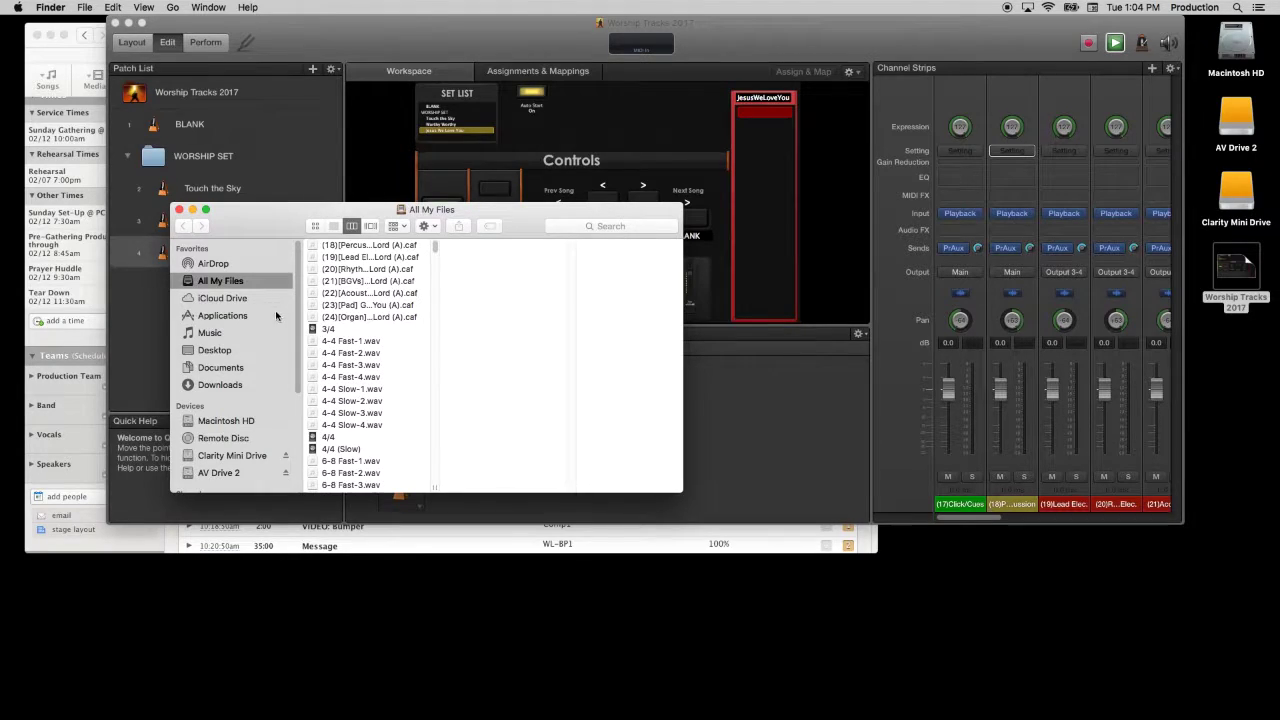
{"action": "left_click", "coordinate": [235, 455]}
{"action": "left_click", "coordinate": [356, 283]}
{"action": "left_click", "coordinate": [356, 292]}
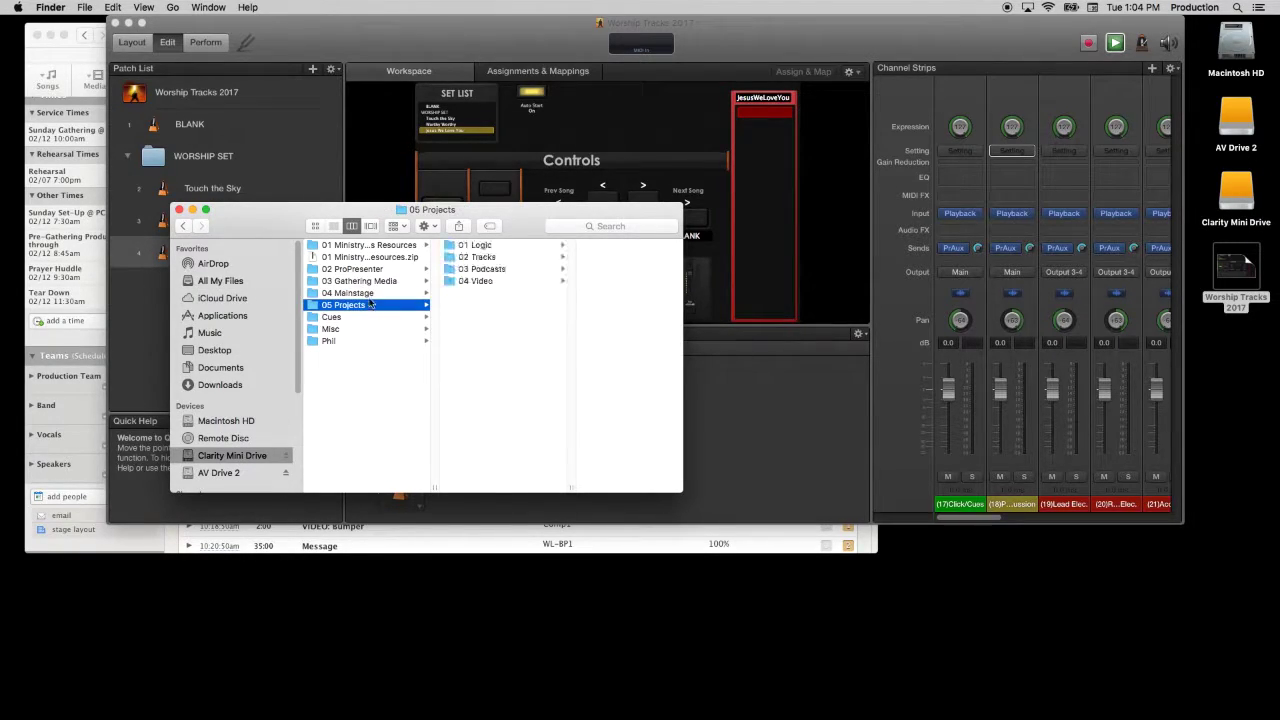
{"action": "left_click", "coordinate": [505, 245]}
{"action": "scroll", "coordinate": [580, 360], "scroll_direction": "down", "scroll_amount": 5}
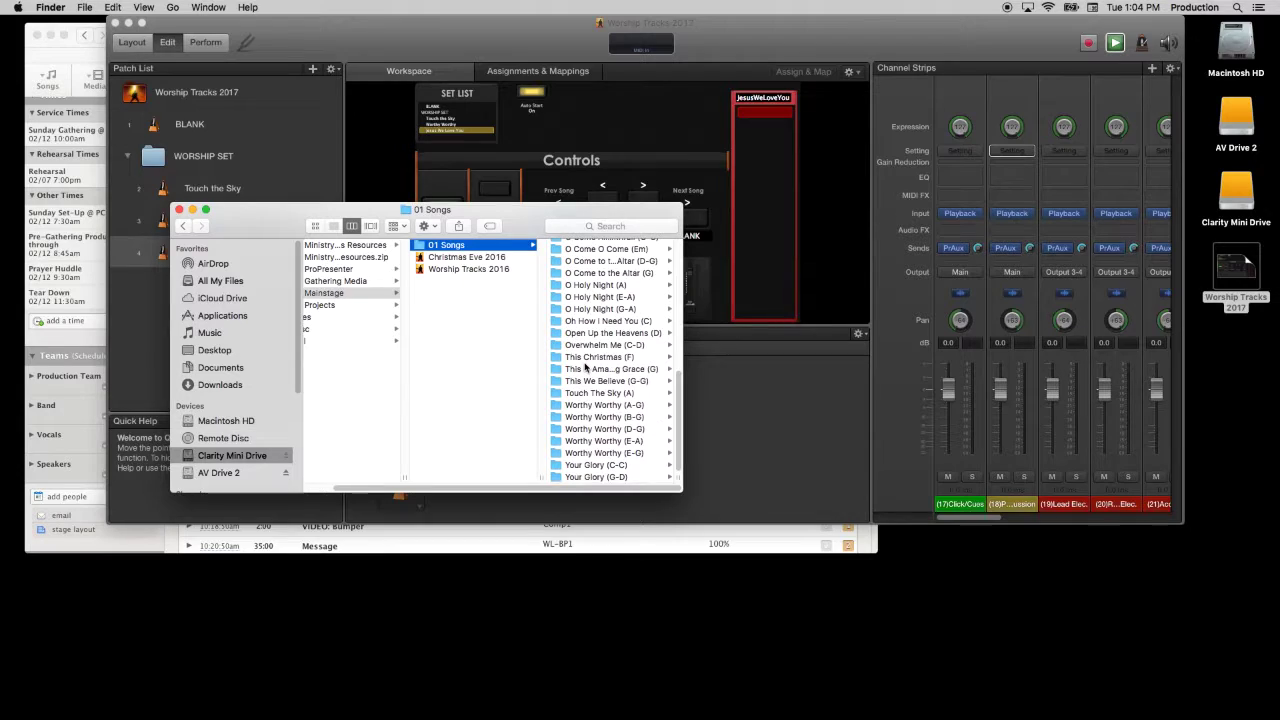
{"action": "left_click", "coordinate": [604, 392]}
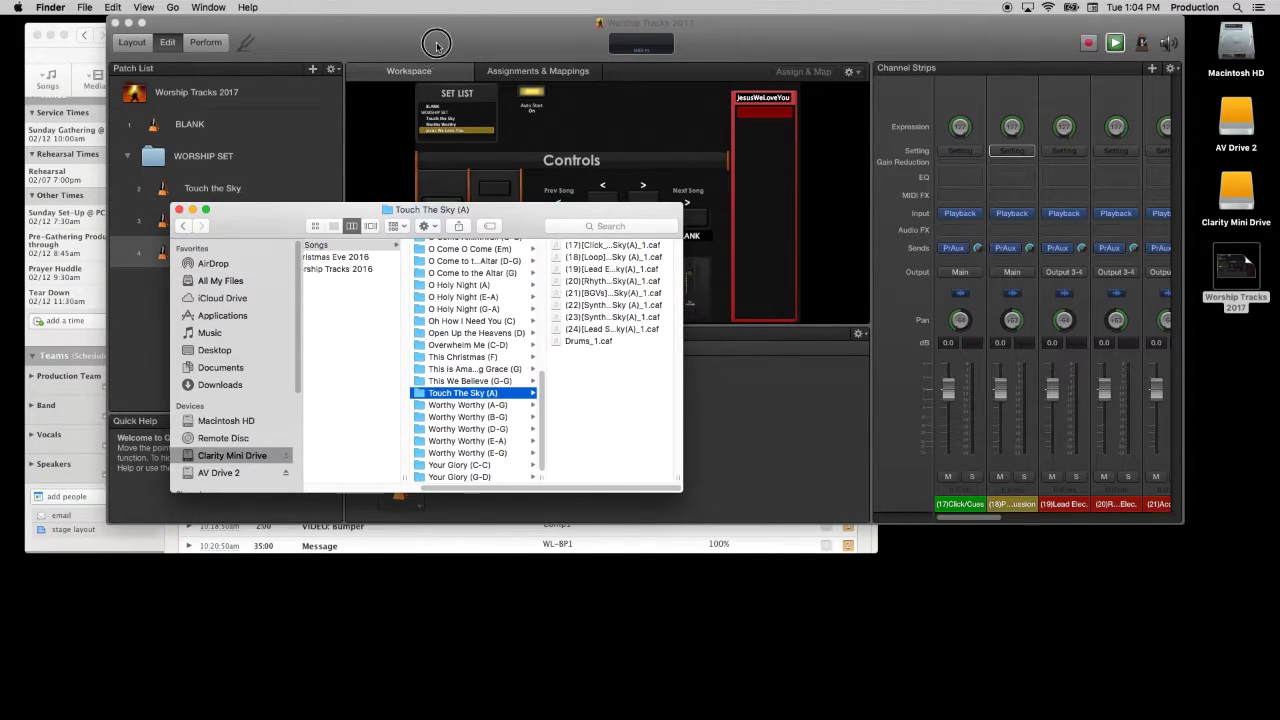
- Expand MainStage's channel strips over the workspace area and arrange the Finder window below their Playback inputs
{"action": "left_click", "coordinate": [436, 42]}
{"action": "left_click_drag", "start_coordinate": [476, 47], "coordinate": [414, 51]}
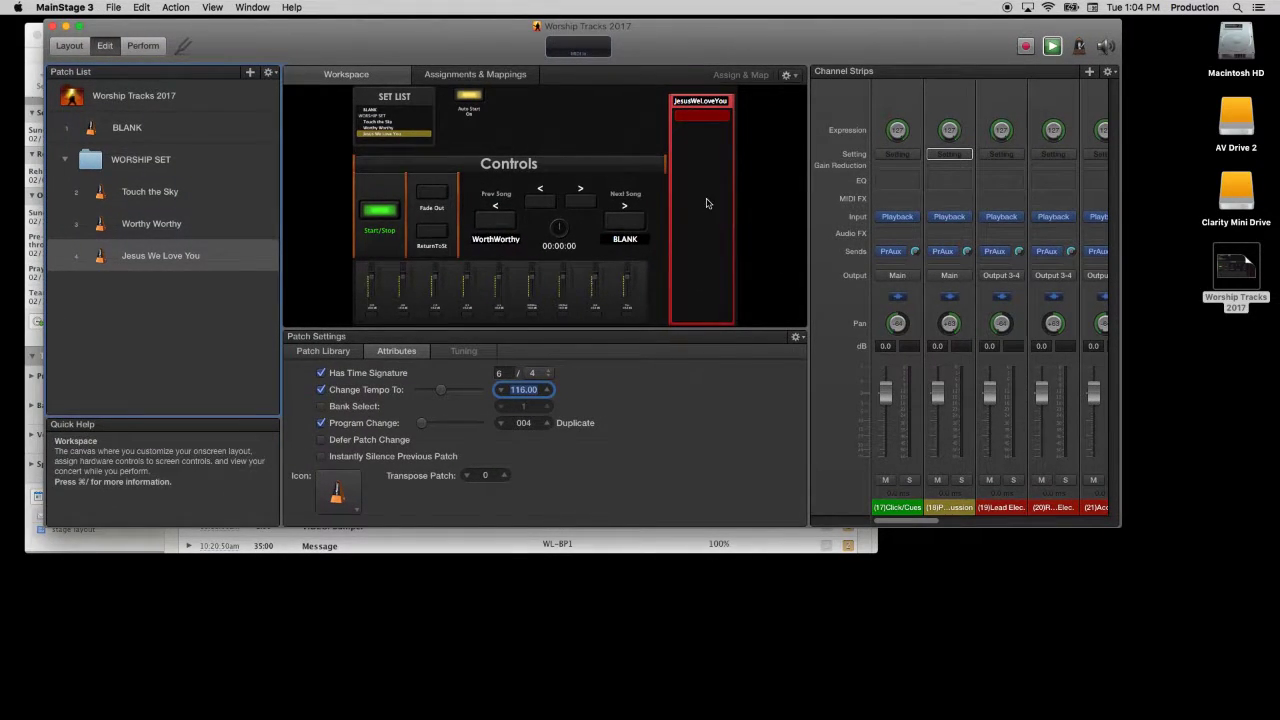
{"action": "key", "text": "x"}
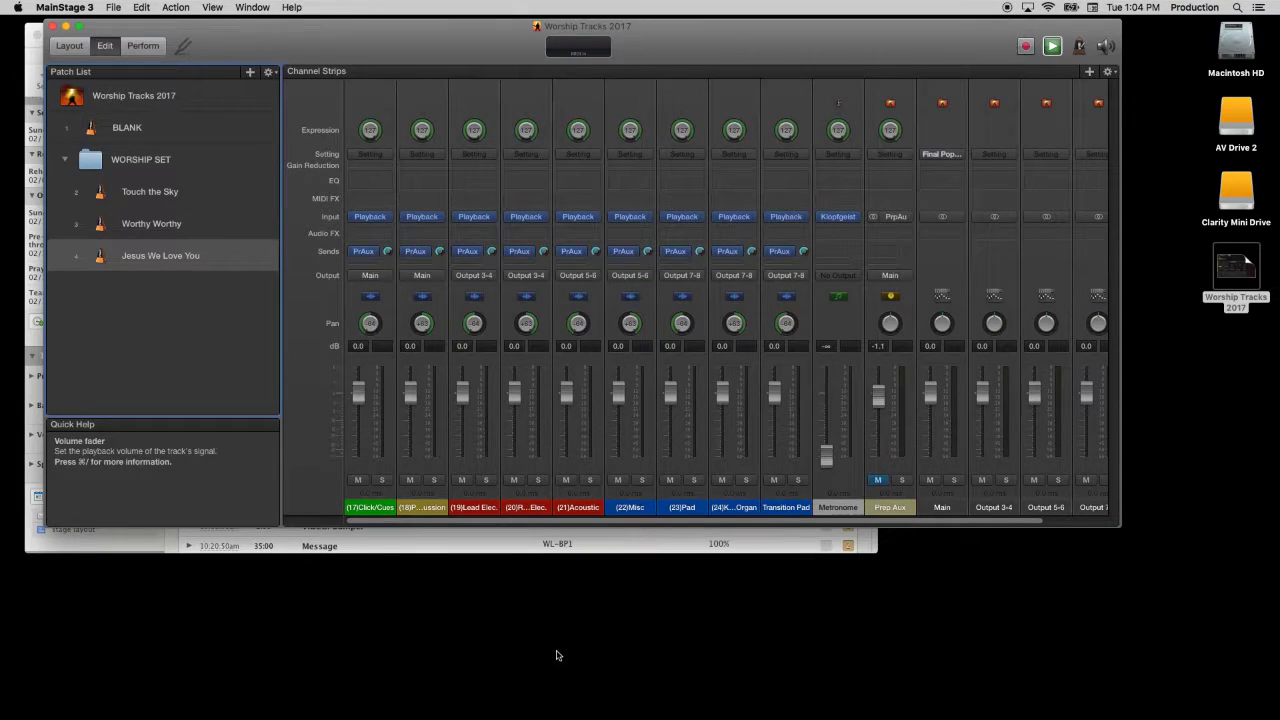
{"action": "left_click", "coordinate": [561, 656]}
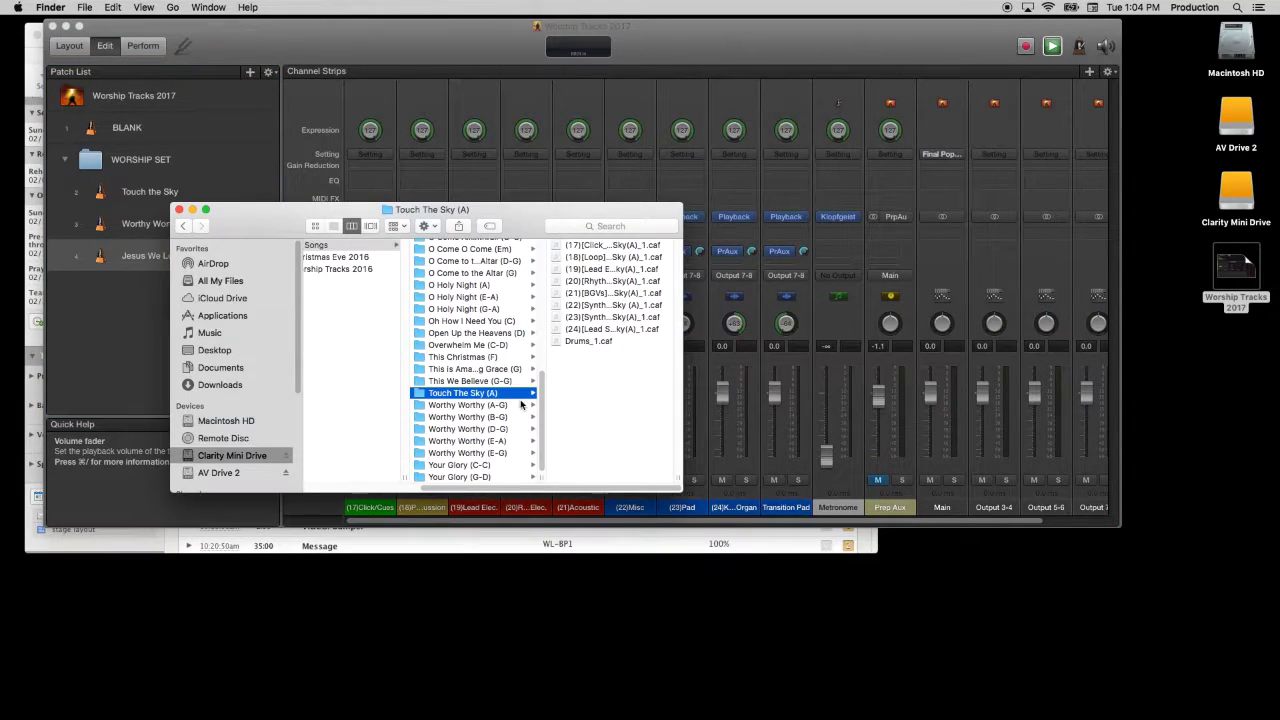
{"action": "left_click_drag", "start_coordinate": [549, 219], "coordinate": [495, 540]}
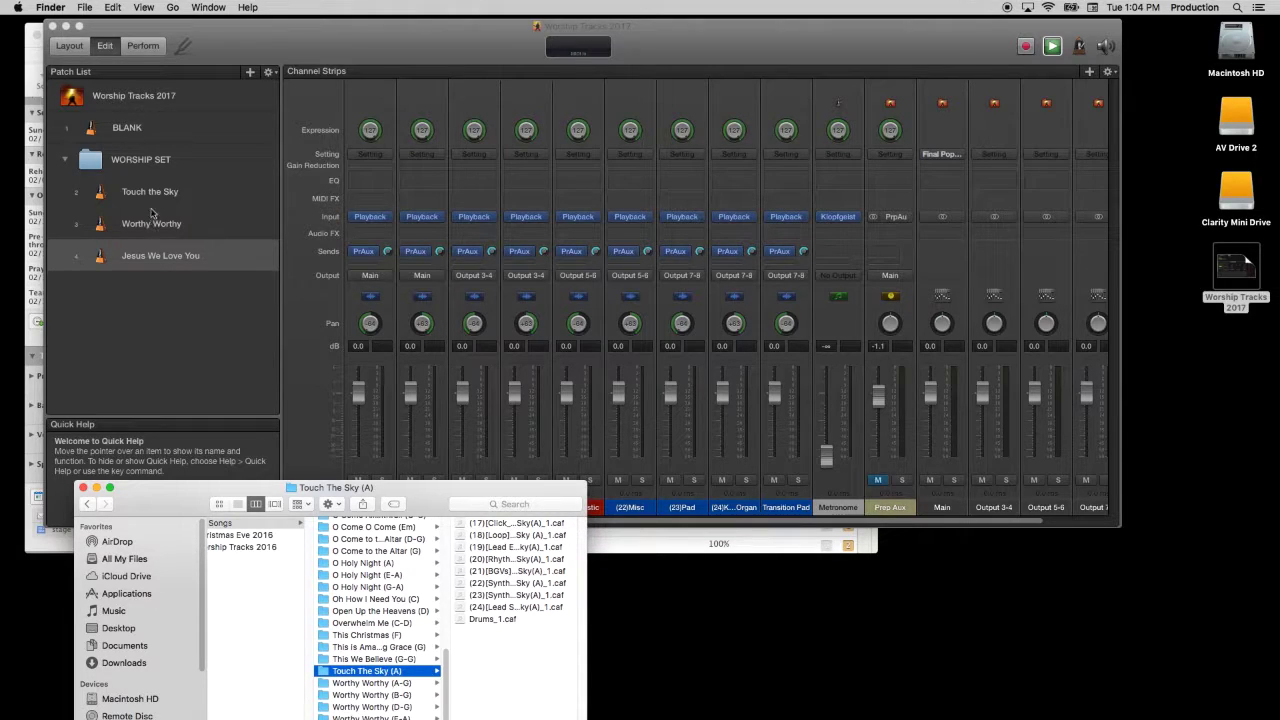
- Select the Touch the Sky patch and load its audio files 17 to 24 into the Playback inputs of the matching channel strips
{"action": "left_click", "coordinate": [173, 262]}
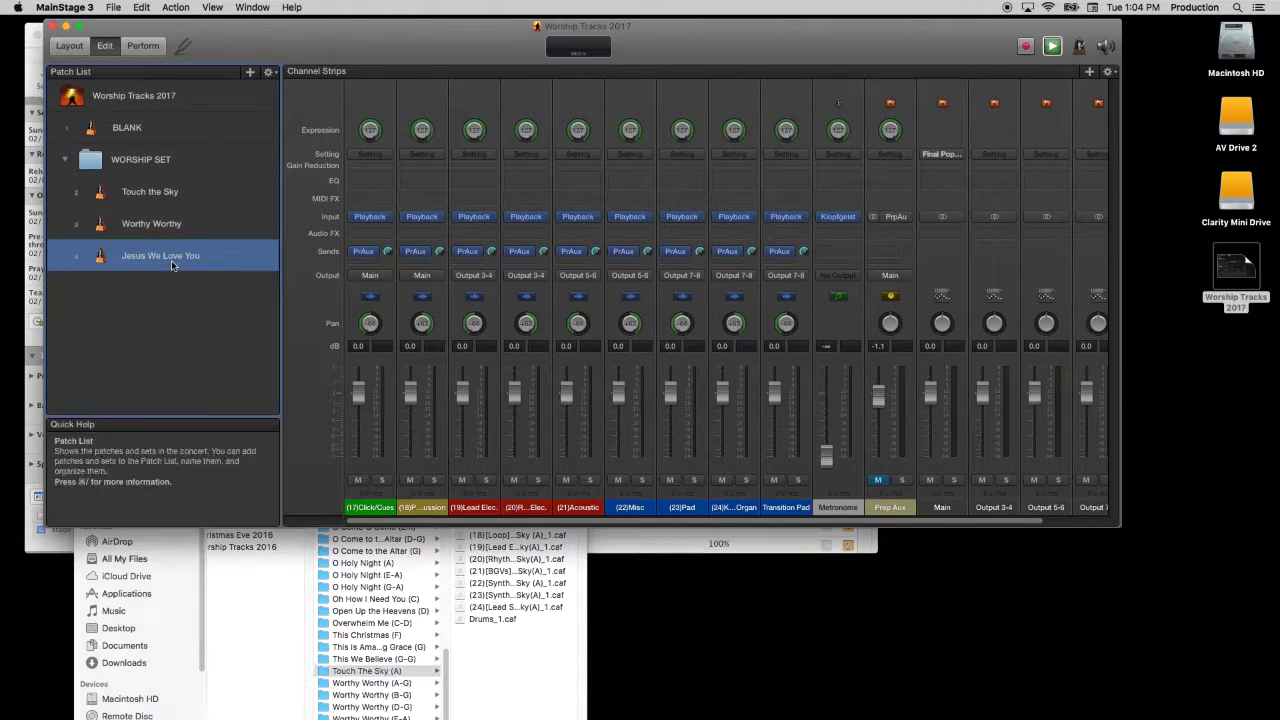
{"action": "left_click", "coordinate": [168, 196]}
{"action": "left_click", "coordinate": [526, 657]}
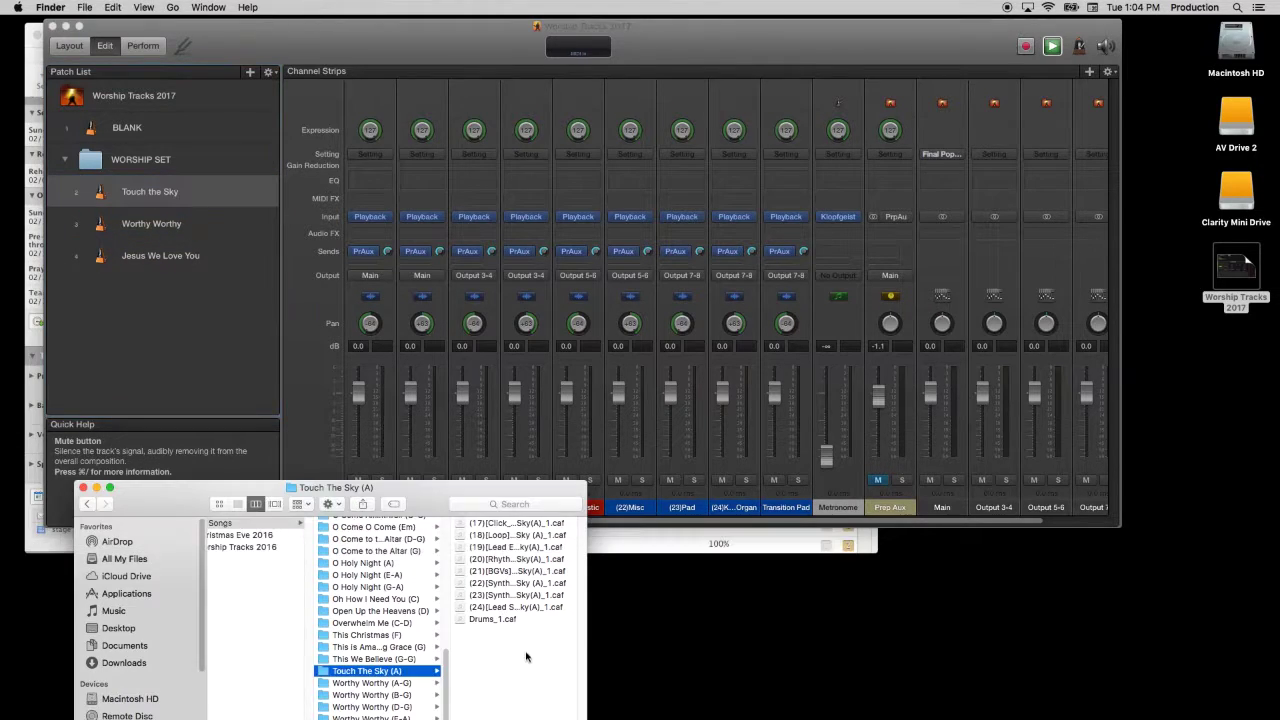
{"action": "left_click_drag", "start_coordinate": [488, 525], "coordinate": [362, 210]}
{"action": "left_click_drag", "start_coordinate": [487, 537], "coordinate": [425, 232]}
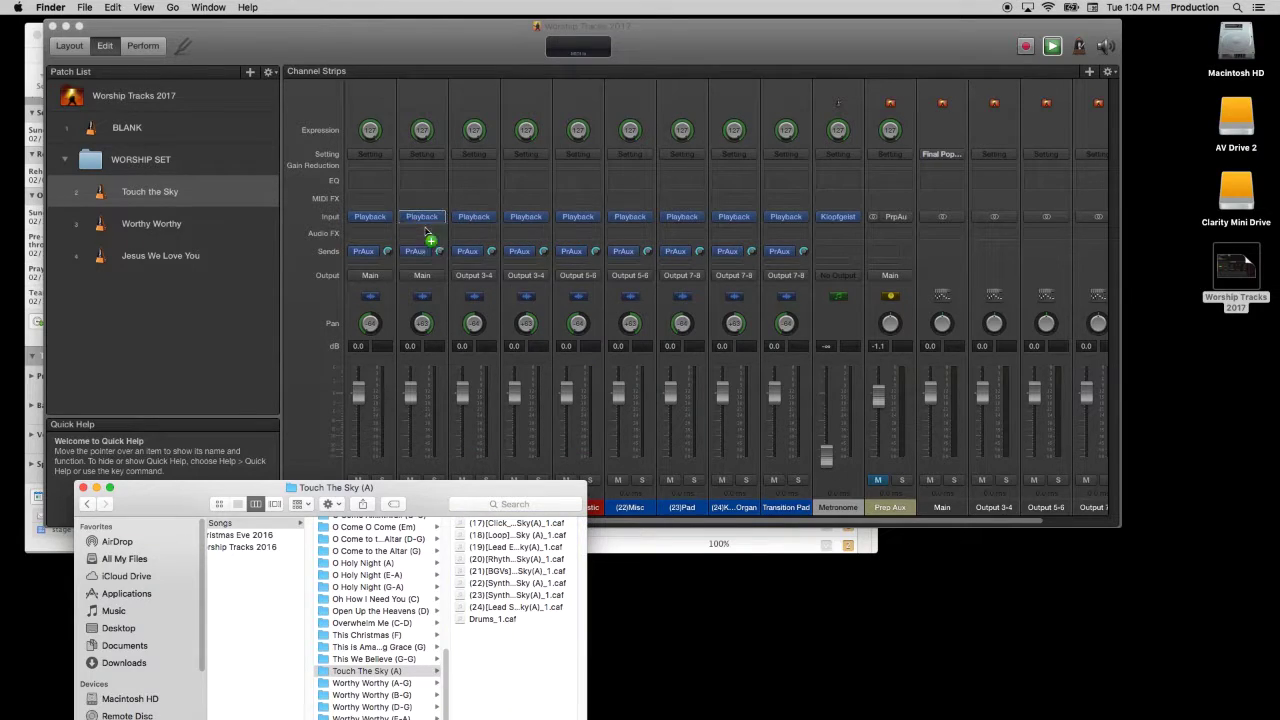
{"action": "left_click_drag", "start_coordinate": [485, 535], "coordinate": [474, 222]}
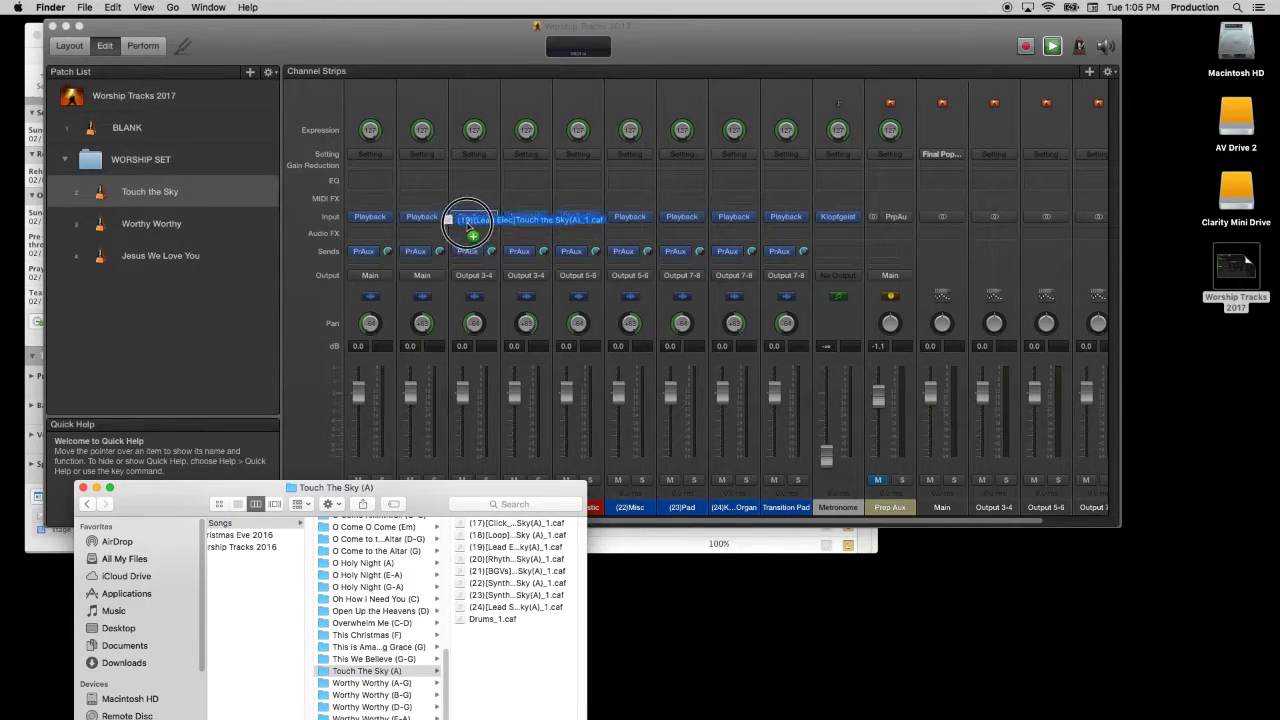
{"action": "left_click_drag", "start_coordinate": [480, 564], "coordinate": [522, 220]}
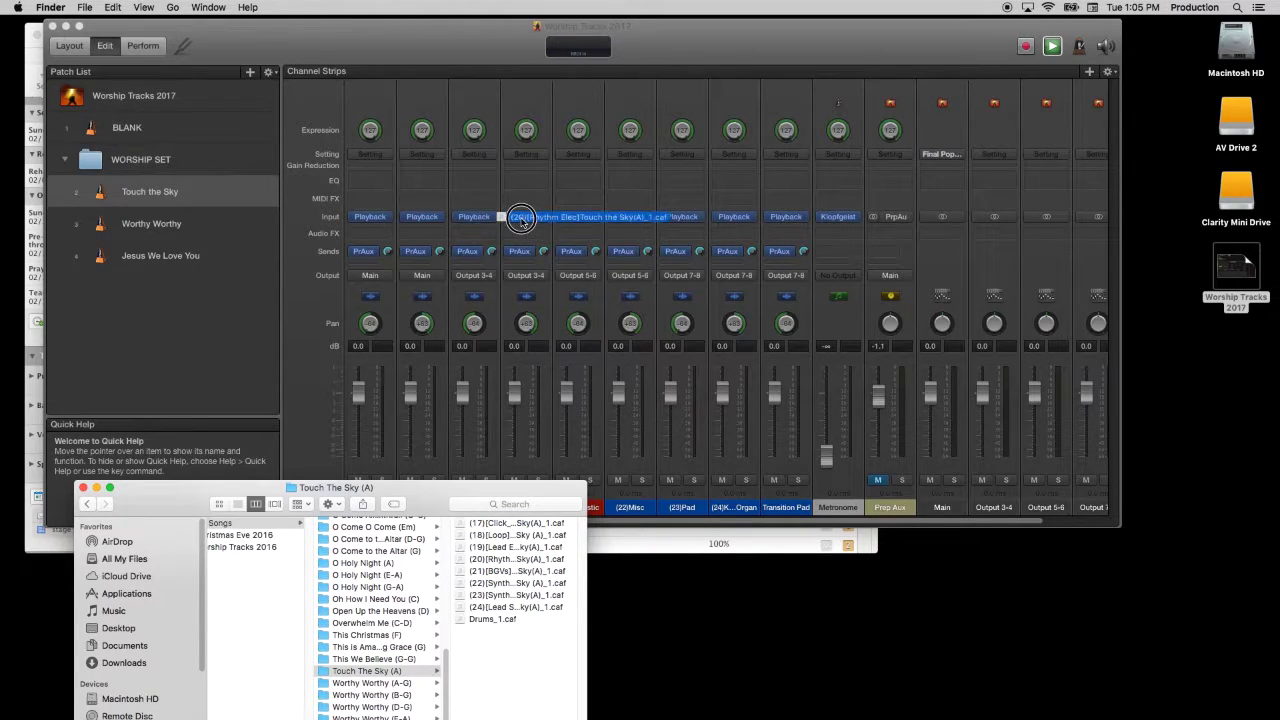
{"action": "left_click_drag", "start_coordinate": [483, 576], "coordinate": [566, 218]}
{"action": "left_click_drag", "start_coordinate": [483, 597], "coordinate": [630, 220]}
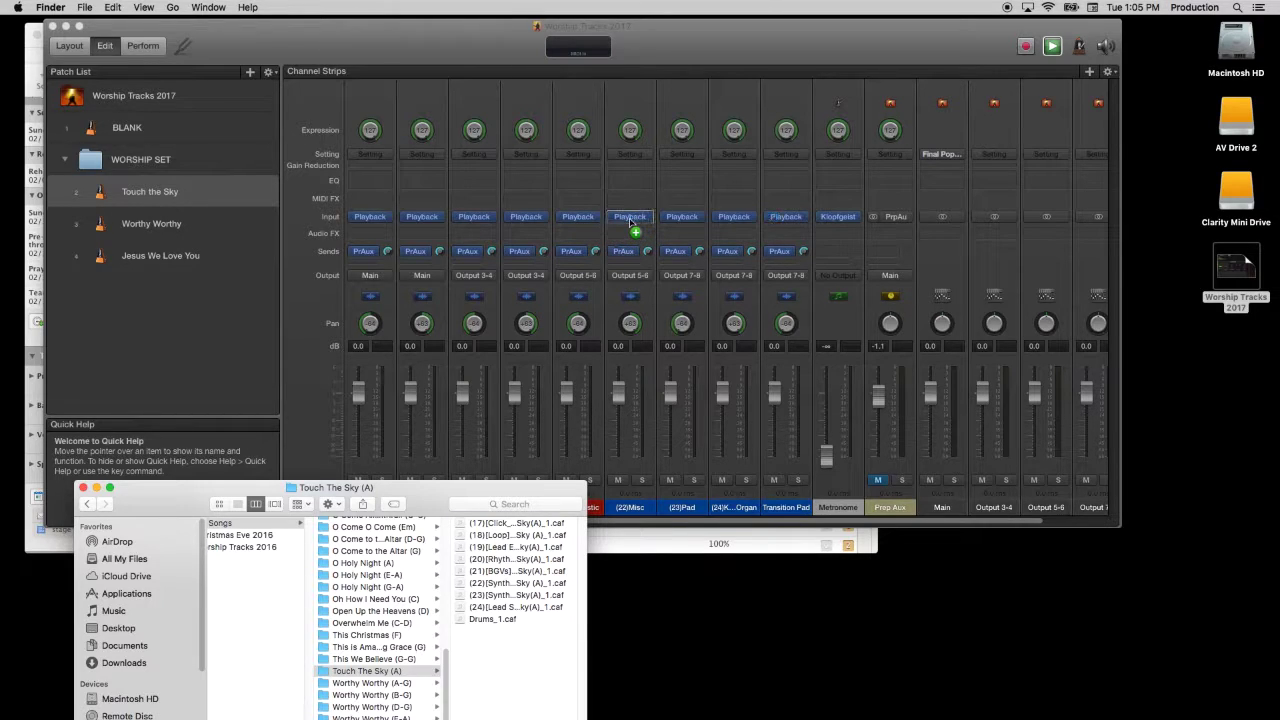
{"action": "left_click_drag", "start_coordinate": [479, 595], "coordinate": [684, 220]}
{"action": "left_click_drag", "start_coordinate": [471, 615], "coordinate": [735, 220]}
{"action": "left_click_drag", "start_coordinate": [209, 255], "coordinate": [209, 255]}
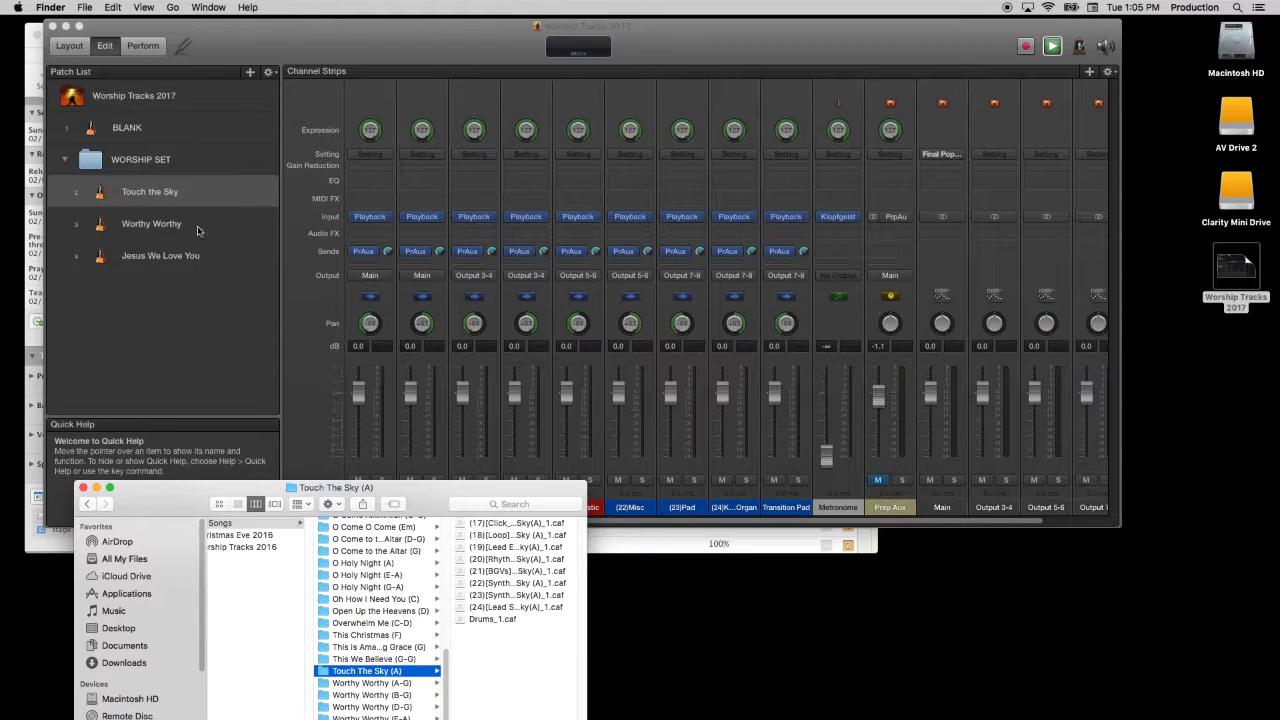
- Select the Worthy Worthy patch and open the Worthy Worthy (A-G) song folder in Finder
{"action": "left_click", "coordinate": [140, 228]}
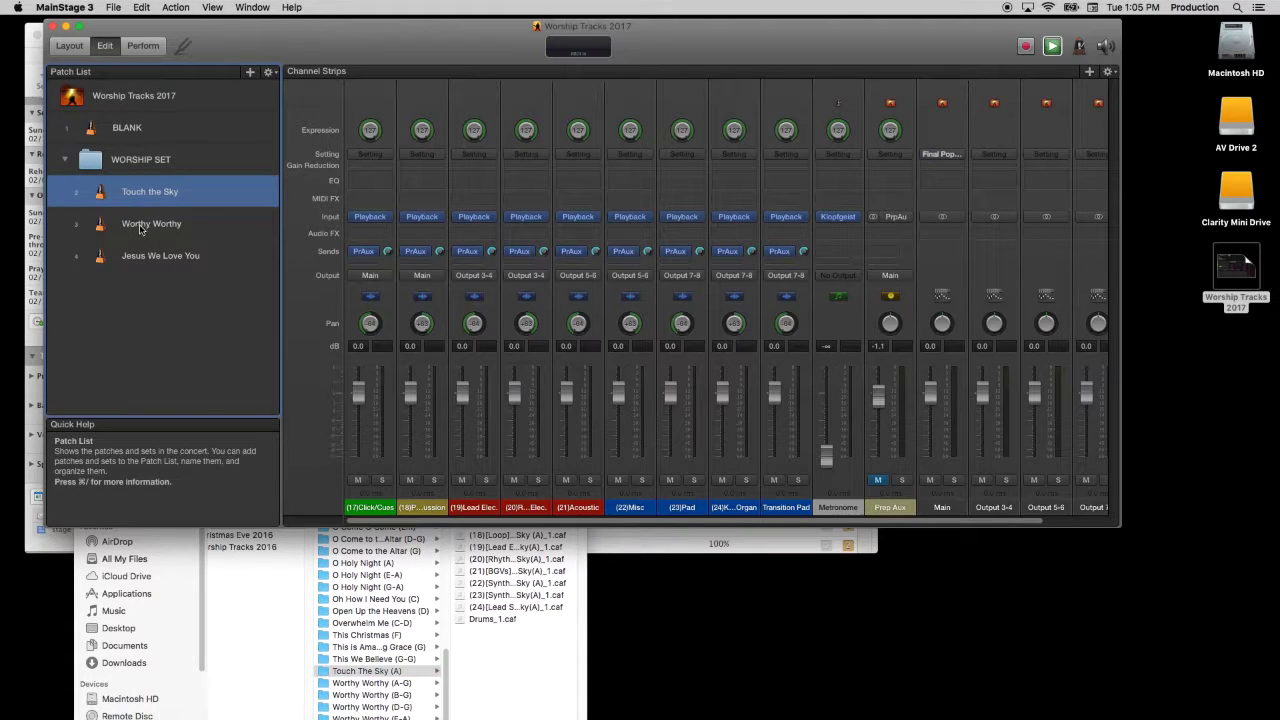
{"action": "left_click", "coordinate": [140, 228]}
{"action": "left_click", "coordinate": [397, 680]}
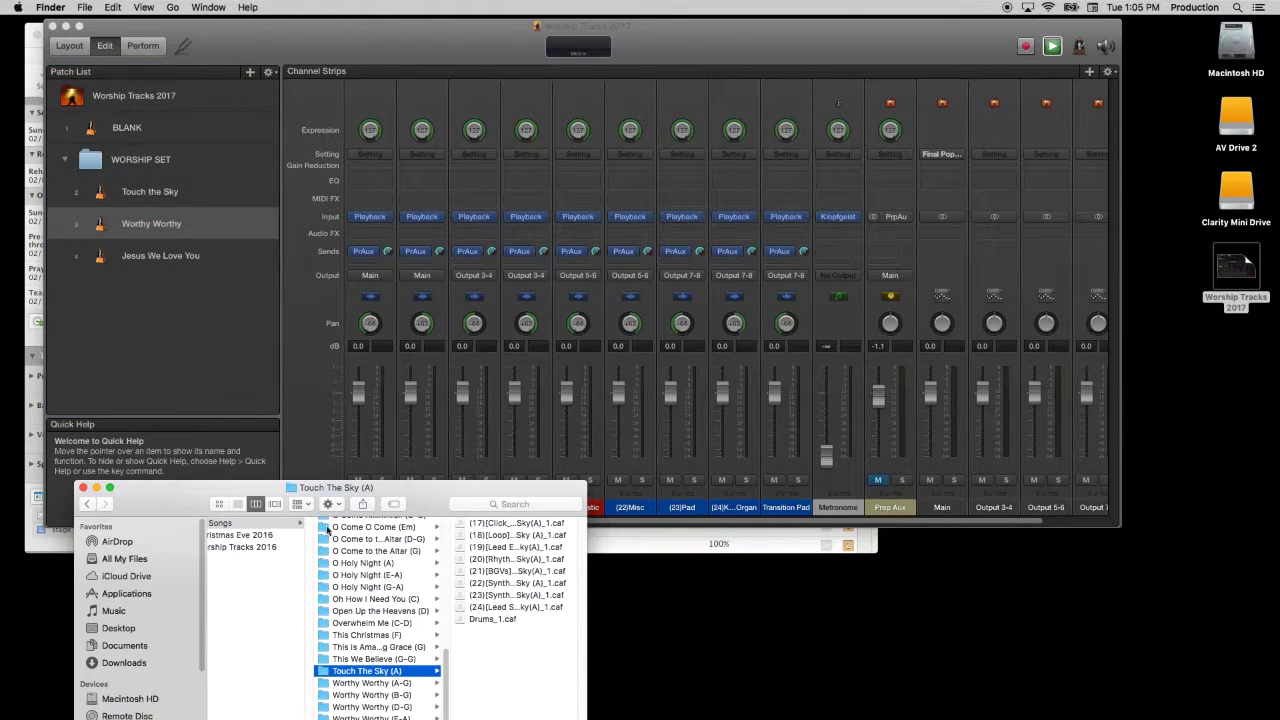
{"action": "left_click_drag", "start_coordinate": [431, 501], "coordinate": [411, 416]}
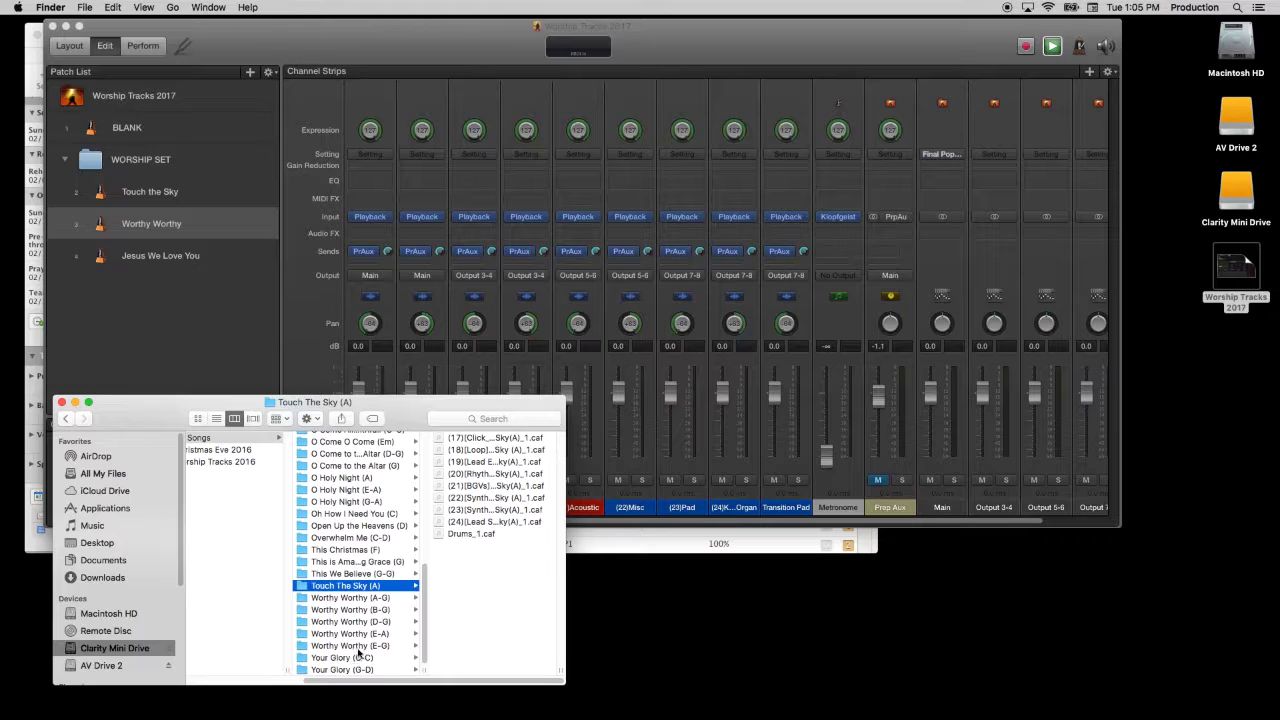
{"action": "left_click", "coordinate": [364, 598]}
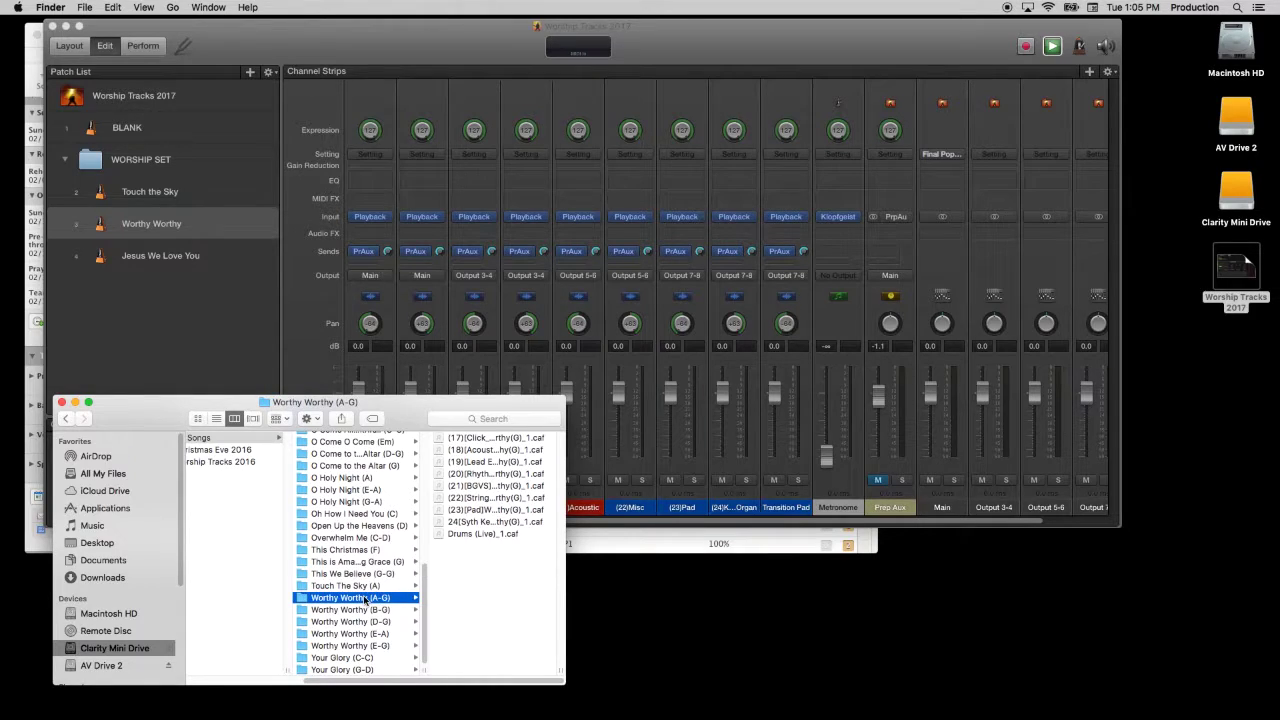
- Check the Worthy Worthy entry in the Safari service plan against the chosen song folder, and return to Finder and MainStage
{"action": "left_click", "coordinate": [510, 439]}
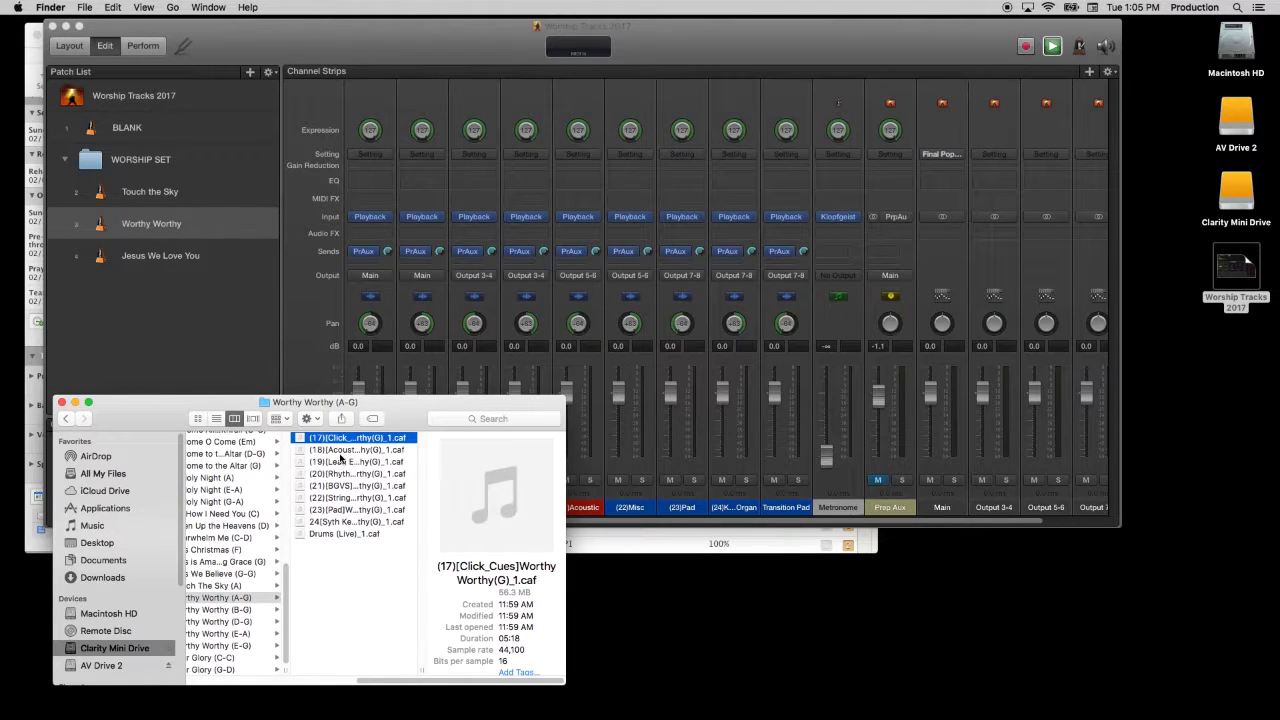
{"action": "key", "text": "super+Tab"}
{"action": "key", "text": "super+Tab"}
{"action": "key", "text": "super+Tab"}
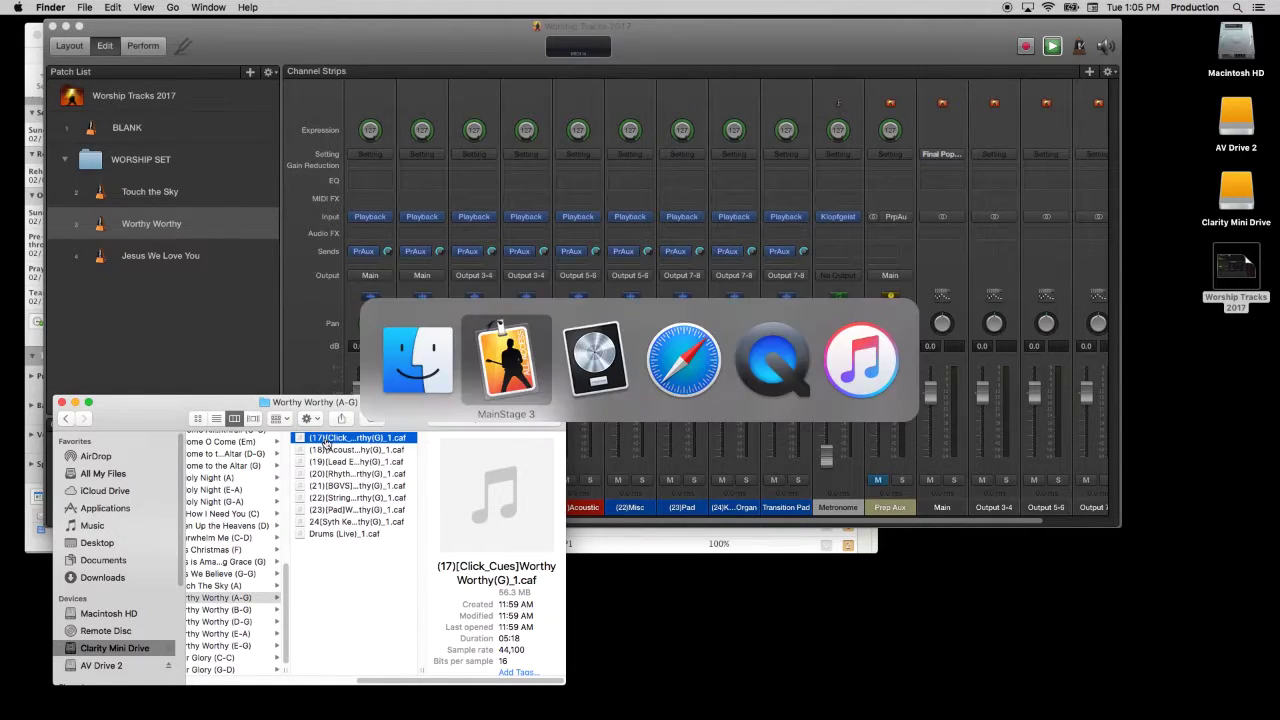
{"action": "key", "text": "super+Tab"}
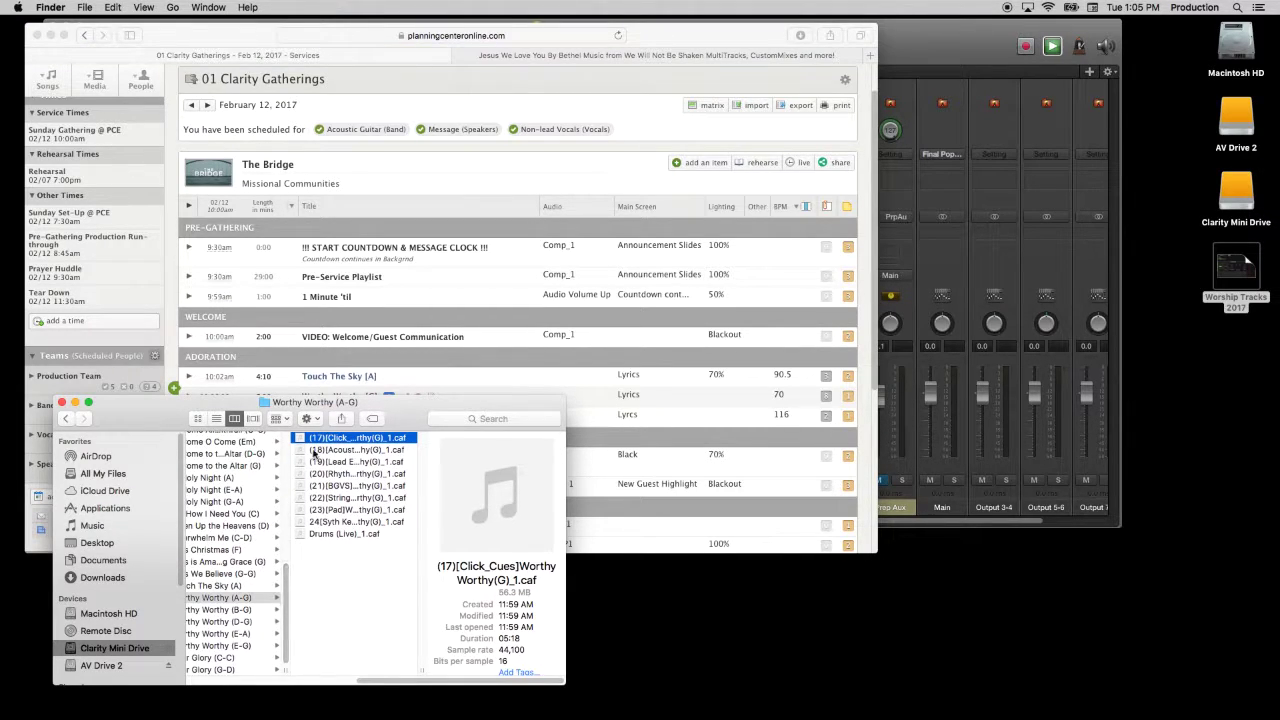
{"action": "key", "text": "super+Tab"}
- Load the Worthy Worthy audio files 17 to 21 onto the matching channel strips of the Worthy Worthy patch
{"action": "left_click", "coordinate": [327, 440]}
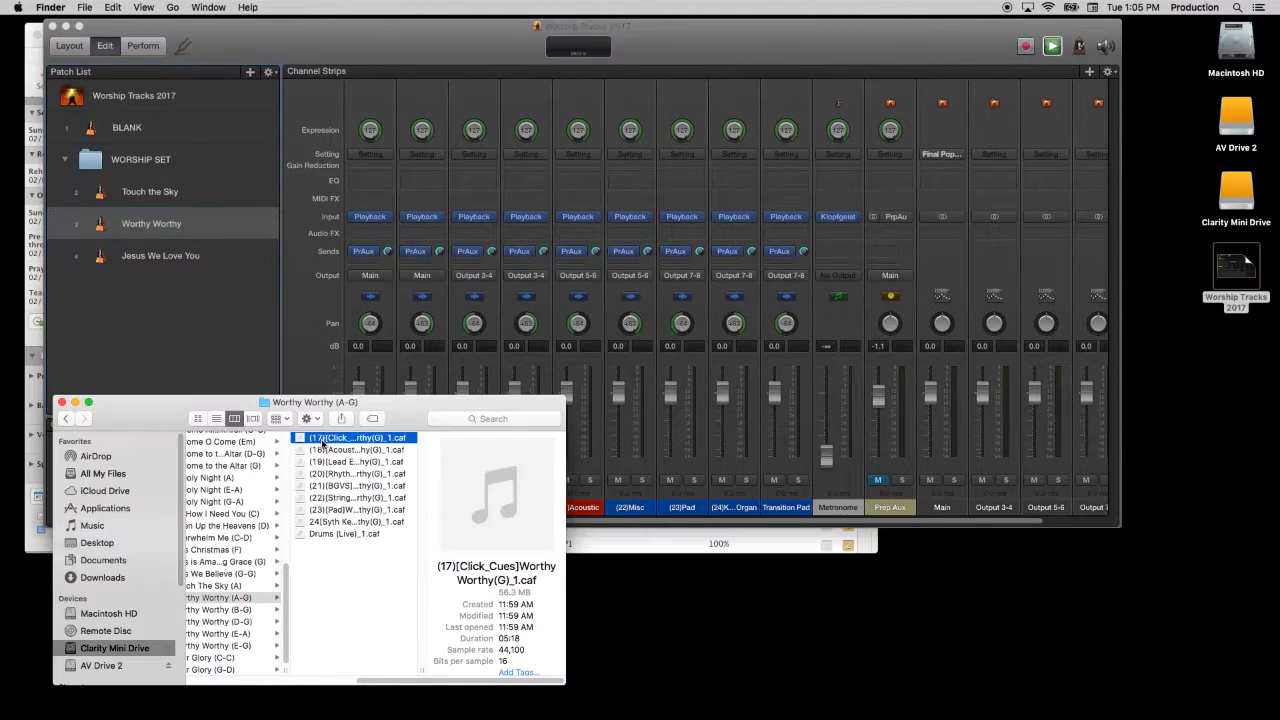
{"action": "left_click_drag", "start_coordinate": [327, 440], "coordinate": [349, 313]}
{"action": "left_click_drag", "start_coordinate": [338, 458], "coordinate": [335, 372]}
{"action": "left_click_drag", "start_coordinate": [322, 462], "coordinate": [473, 223]}
{"action": "left_click_drag", "start_coordinate": [322, 470], "coordinate": [525, 225]}
{"action": "left_click_drag", "start_coordinate": [320, 490], "coordinate": [577, 222]}
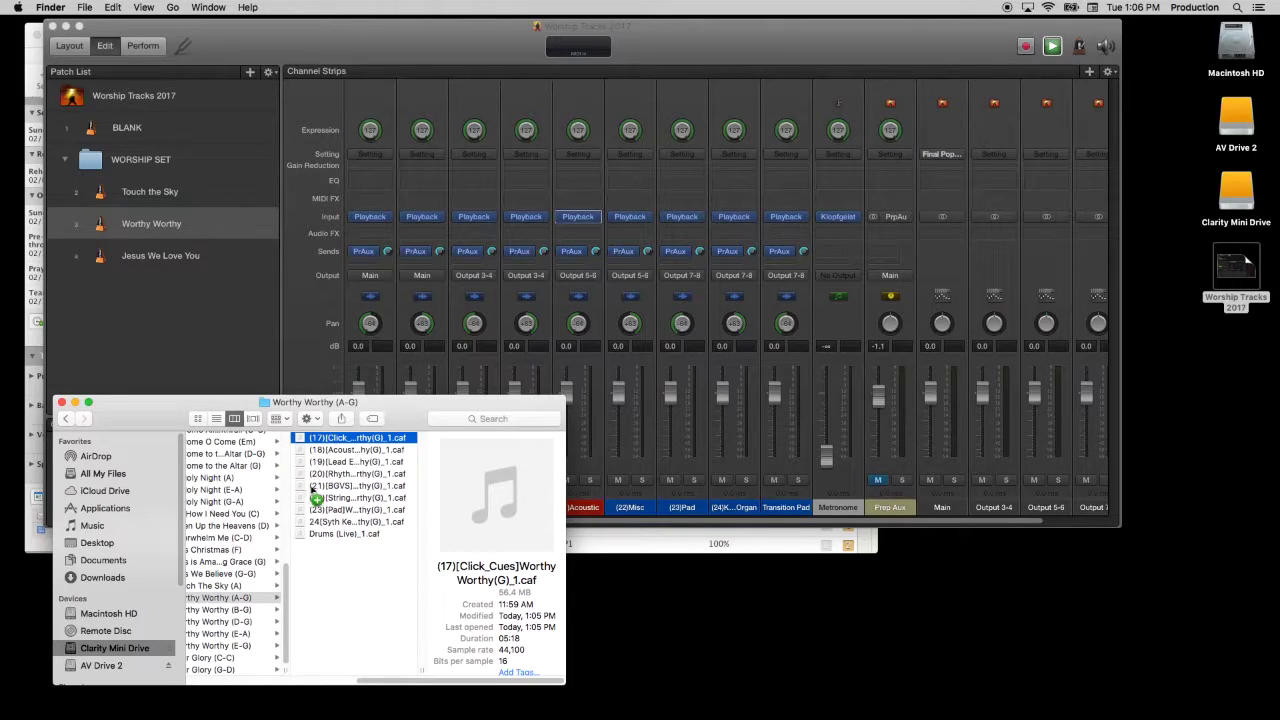
- Load the Worthy Worthy Strings file onto the (22)Misc channel strip and the Pad file onto the (23)Pad strip
{"action": "left_click_drag", "start_coordinate": [323, 506], "coordinate": [523, 418]}
{"action": "left_click", "coordinate": [405, 575]}
{"action": "left_click", "coordinate": [330, 501], "text": "shift"}
{"action": "left_click", "coordinate": [400, 498]}
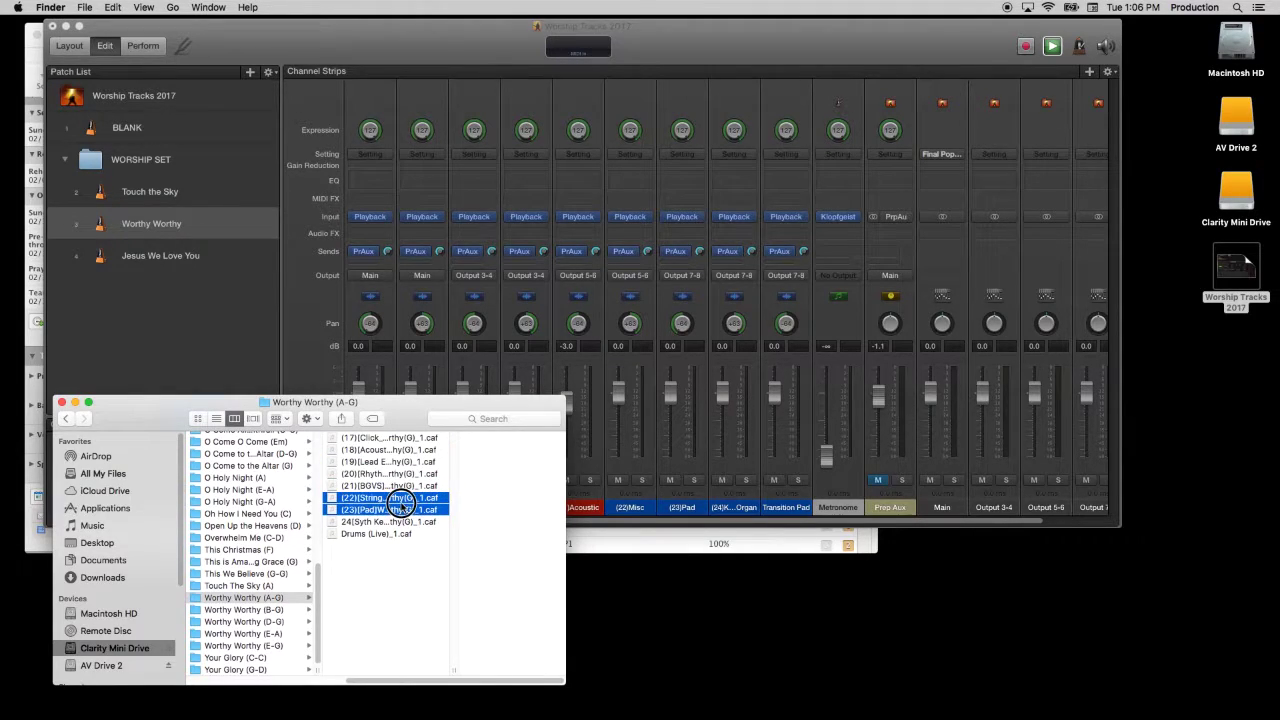
{"action": "left_click_drag", "start_coordinate": [405, 500], "coordinate": [337, 512]}
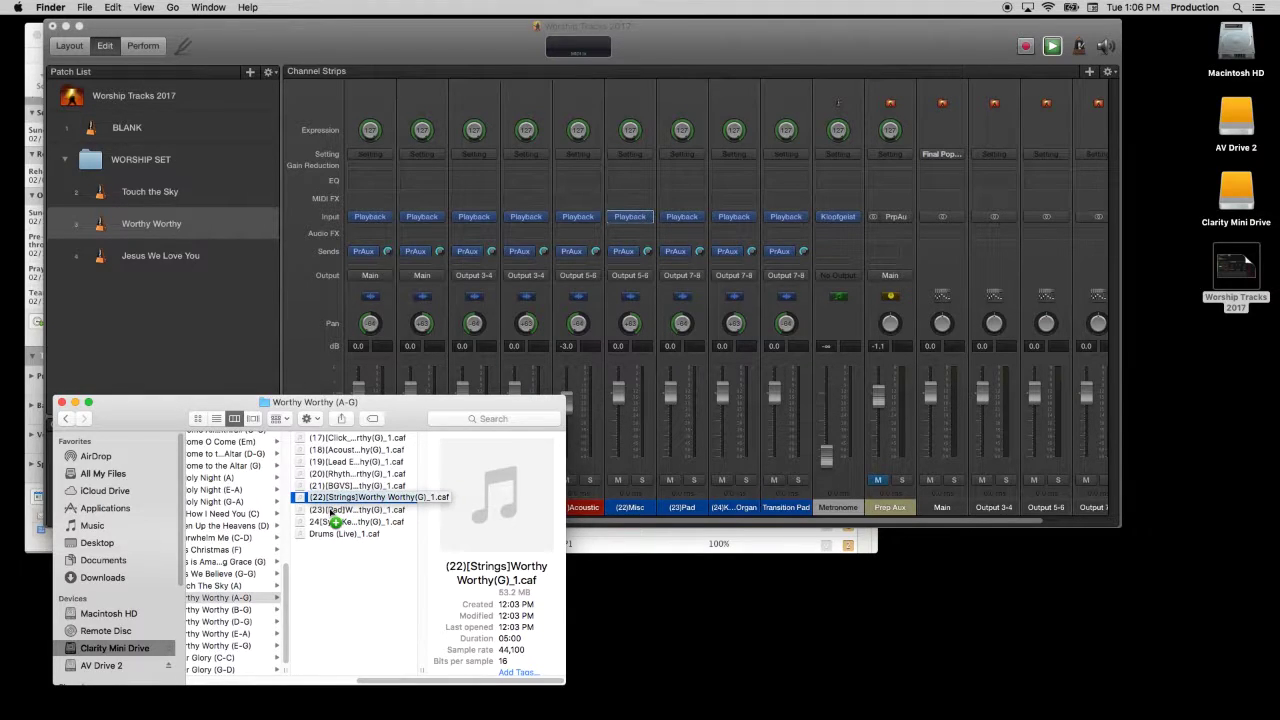
{"action": "left_click_drag", "start_coordinate": [333, 512], "coordinate": [675, 443]}
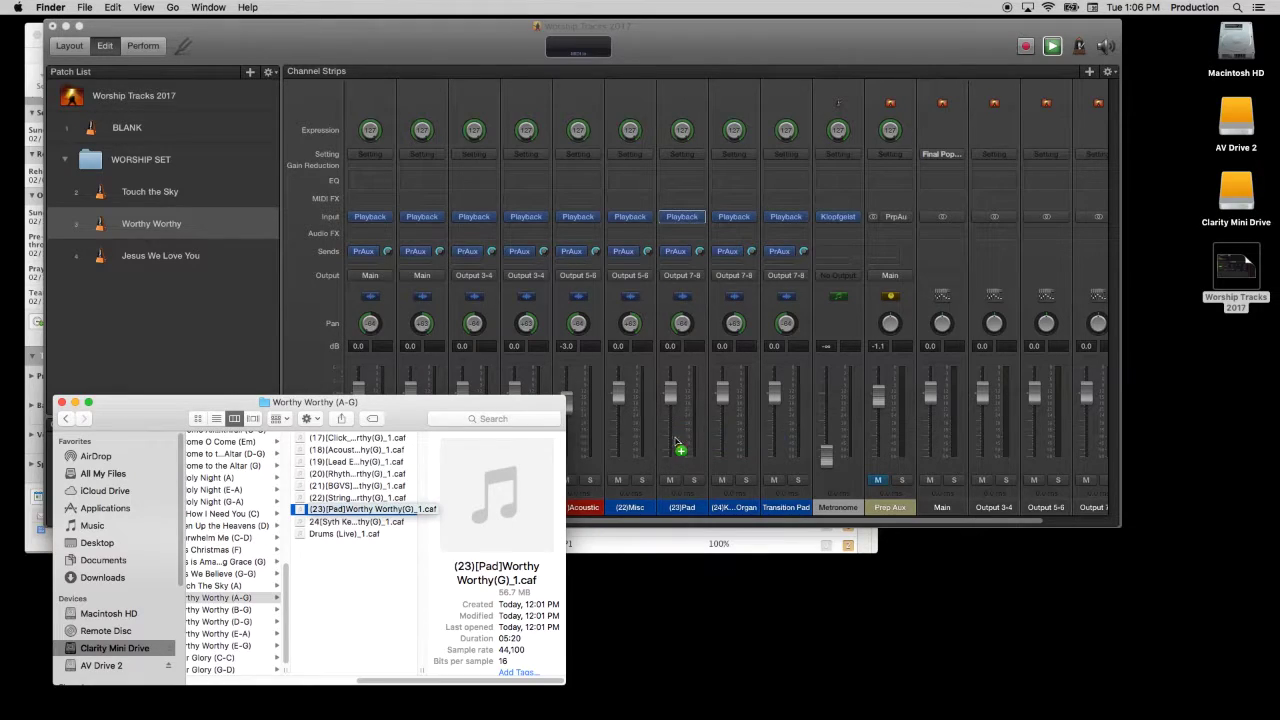
{"action": "left_click_drag", "start_coordinate": [320, 527], "coordinate": [318, 526]}
{"action": "double_click", "coordinate": [318, 526]}
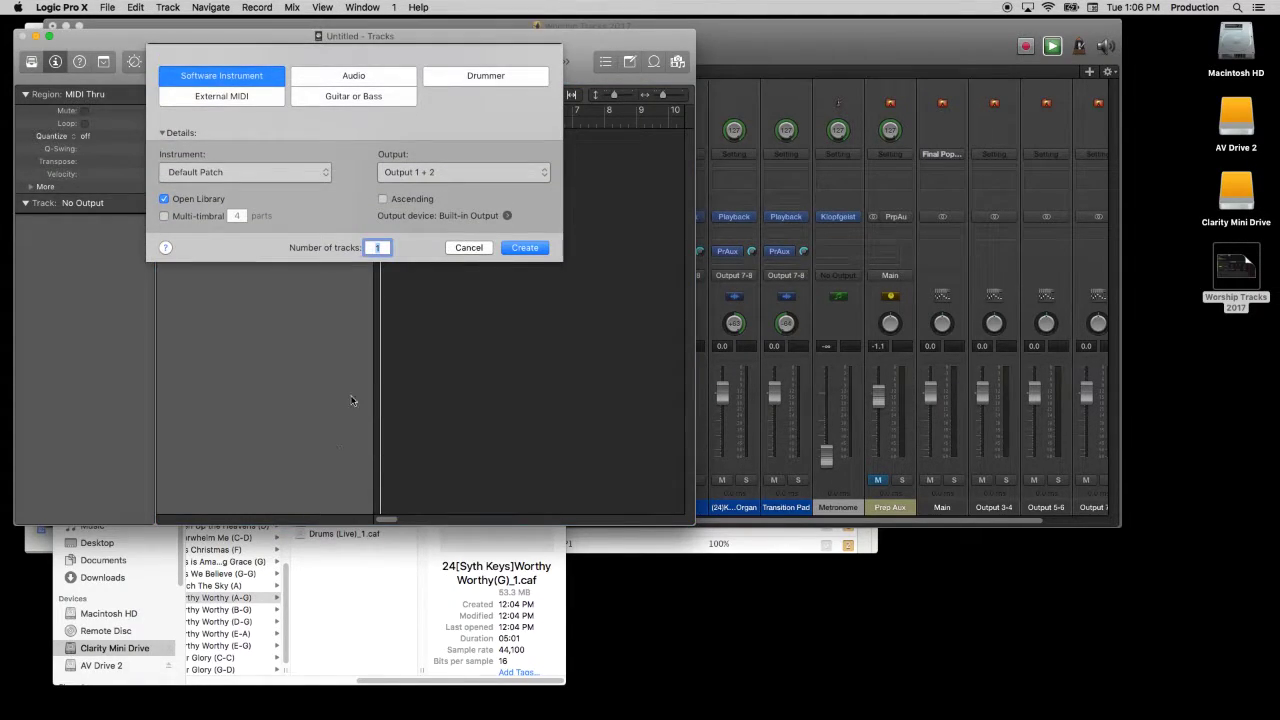
{"action": "key", "text": "Escape"}
{"action": "key", "text": "super+w"}
- Add an opening parenthesis before the 24 in the Syth Keys file name of the Worthy Worthy (A-G) folder
{"action": "left_click", "coordinate": [355, 522]}
{"action": "left_click", "coordinate": [355, 524]}
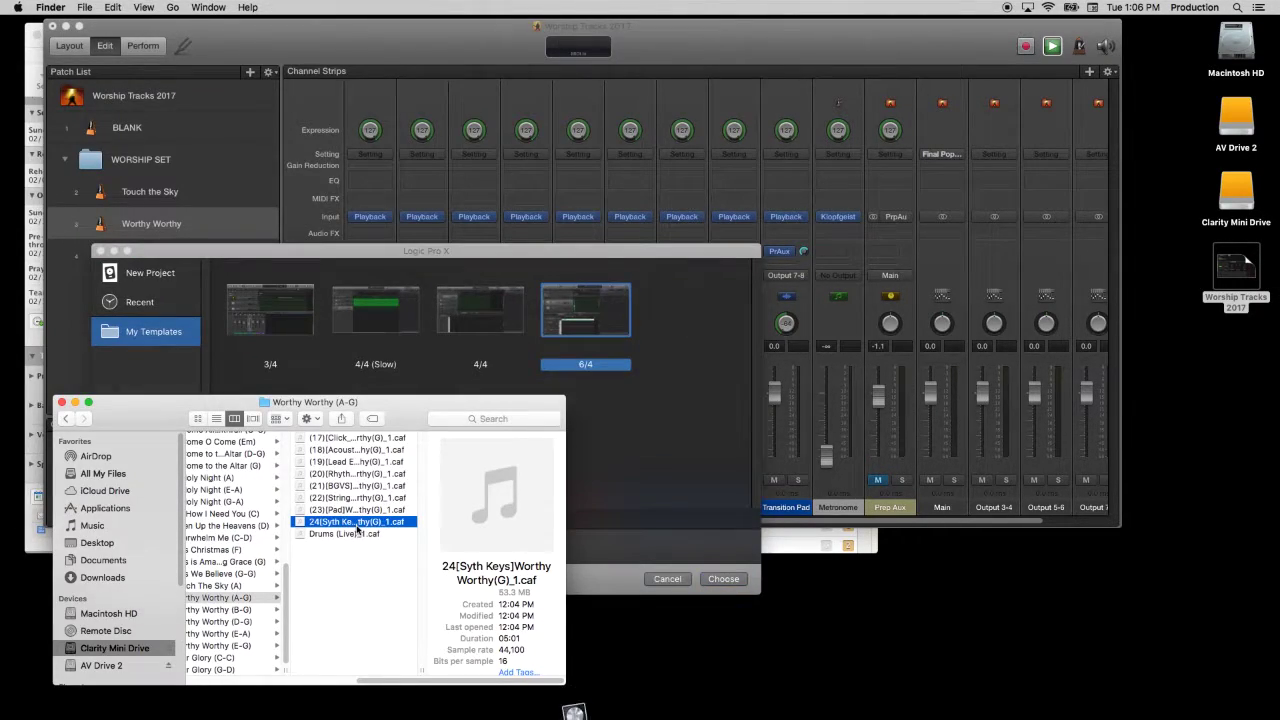
{"action": "left_click", "coordinate": [316, 522]}
{"action": "type", "text": "0"}
{"action": "type", "text": "9"}
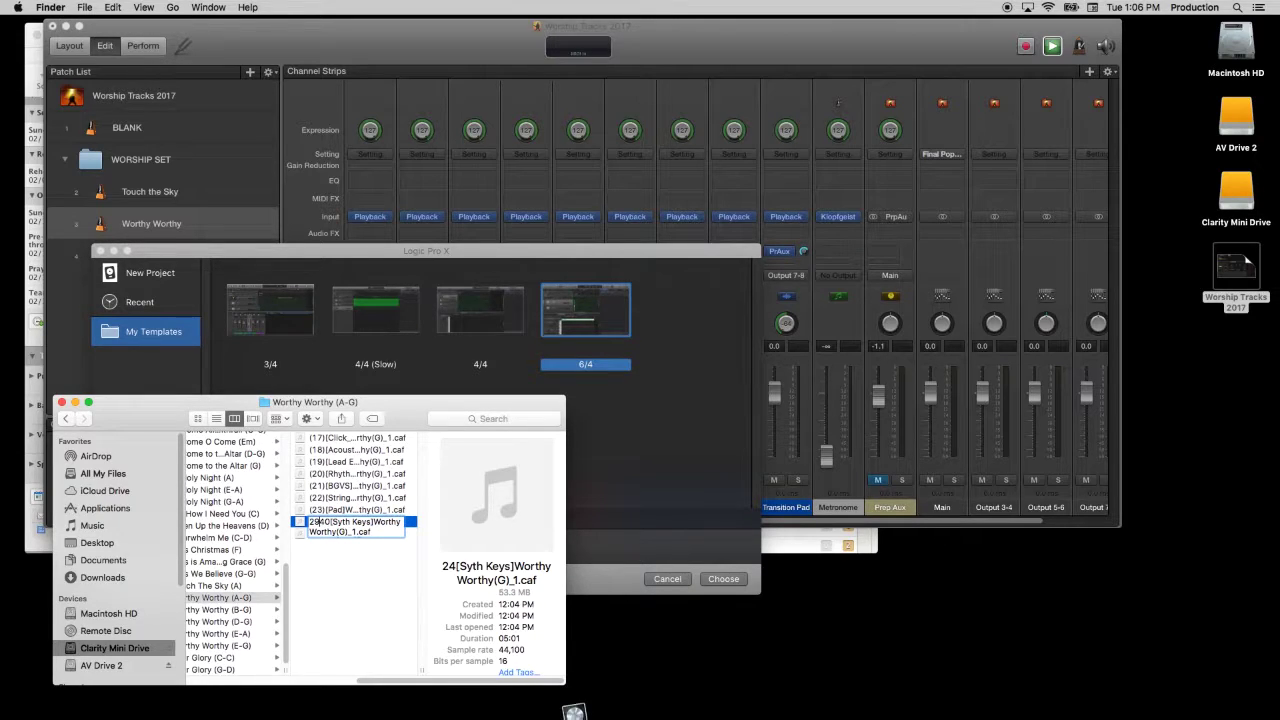
{"action": "key", "text": "BackSpace"}
{"action": "key", "text": "BackSpace"}
{"action": "type", "text": "(200"}
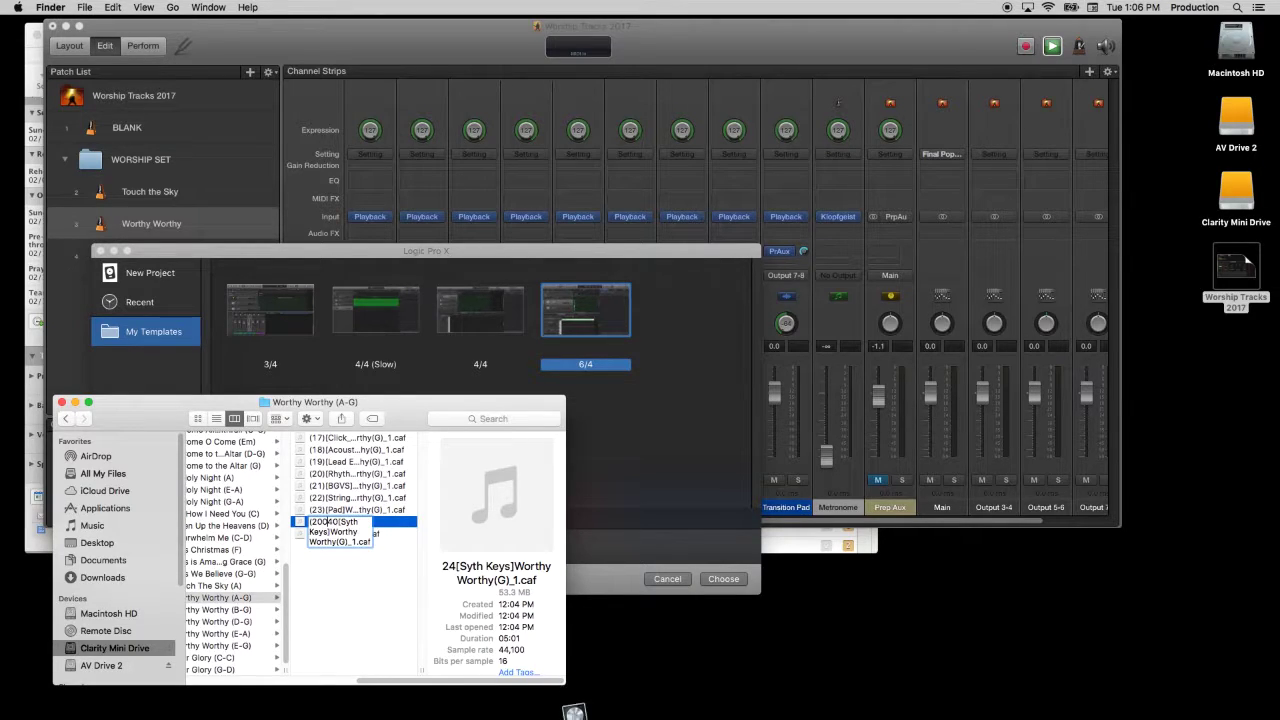
{"action": "key", "text": "BackSpace"}
{"action": "key", "text": "BackSpace"}
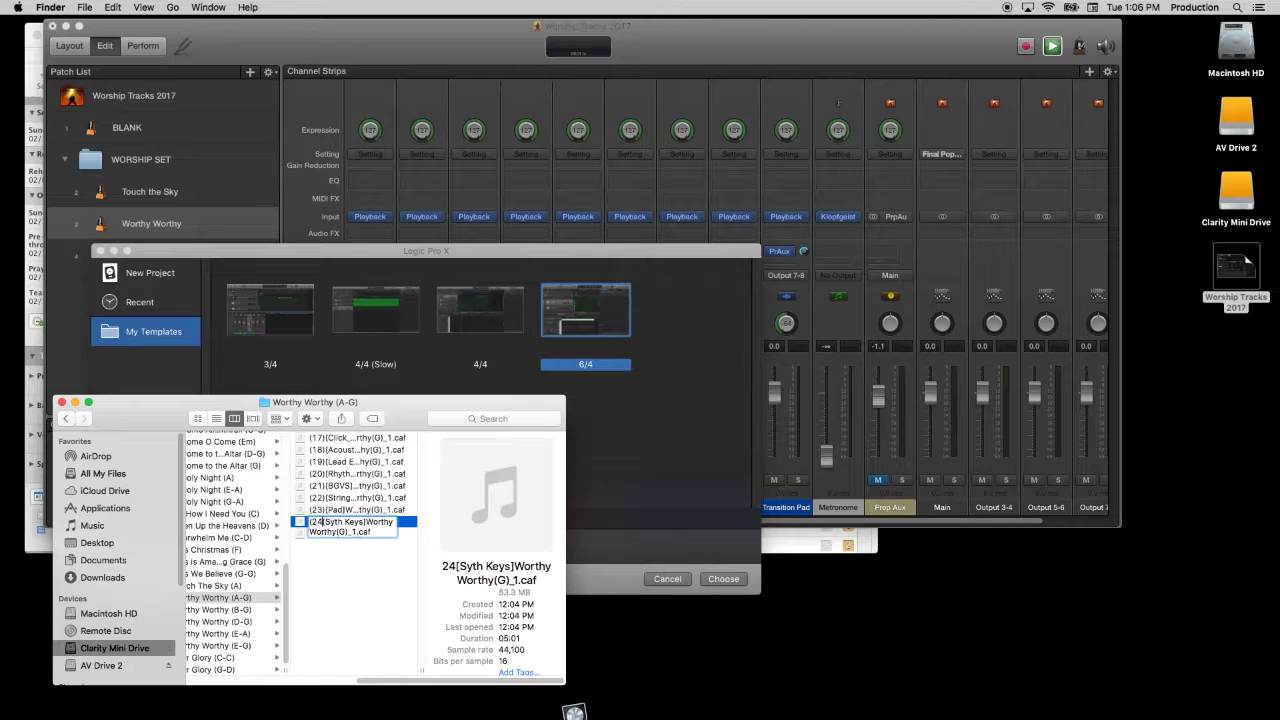
{"action": "key", "text": "Return"}
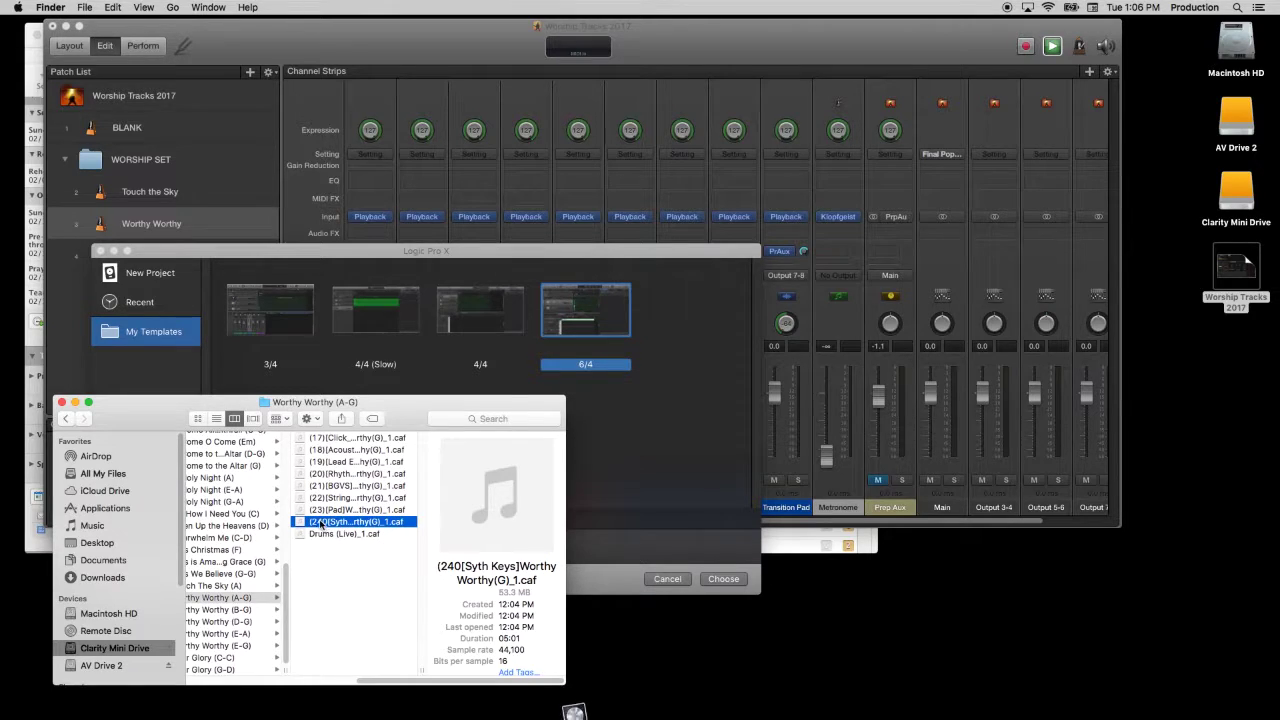
- Correct the file name to (24)[Syth Keys]Worthy Worthy(G)_1.caf and load the file onto the (24) keys and organ channel strip
{"action": "left_click", "coordinate": [318, 525]}
{"action": "left_click", "coordinate": [316, 522]}
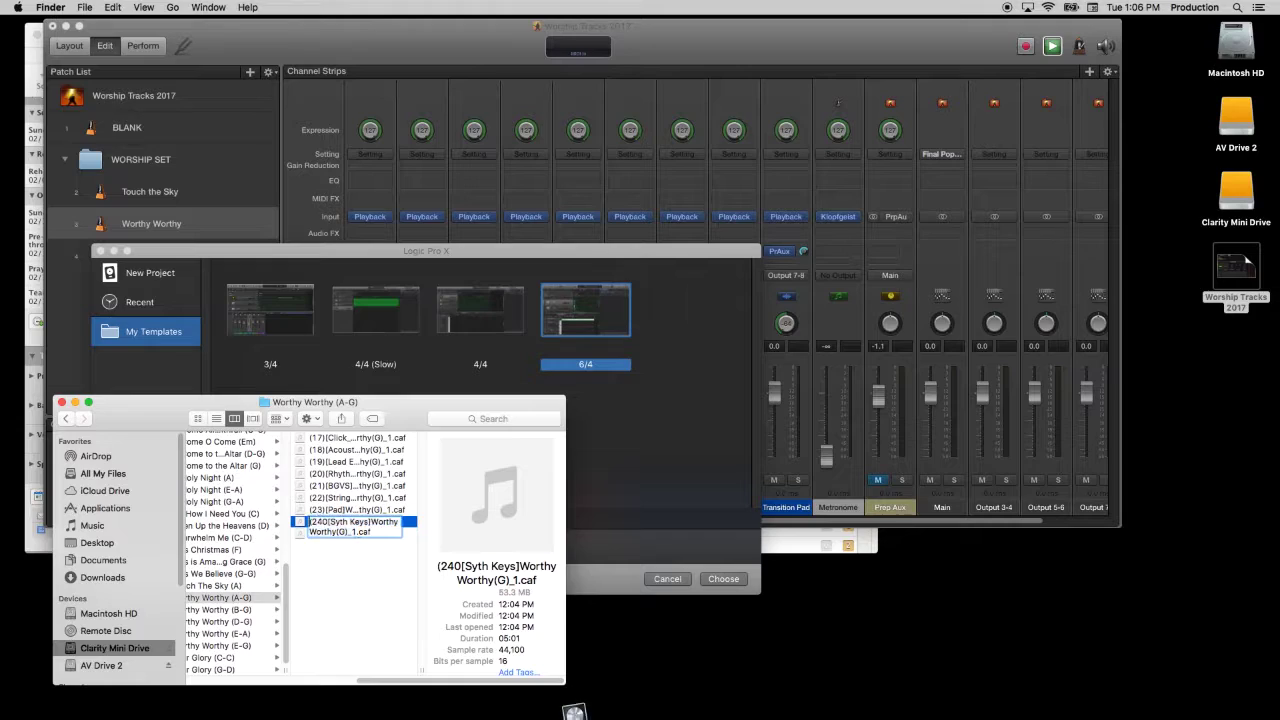
{"action": "key", "text": "BackSpace"}
{"action": "type", "text": ")"}
{"action": "key", "text": "Return"}
{"action": "left_click_drag", "start_coordinate": [301, 527], "coordinate": [730, 219]}
- Quit Logic Pro and set the volume of the (21)Acoustic channel strip in MainStage to 0 dB
{"action": "key", "text": "super+Tab"}
{"action": "key", "text": "super+Tab"}
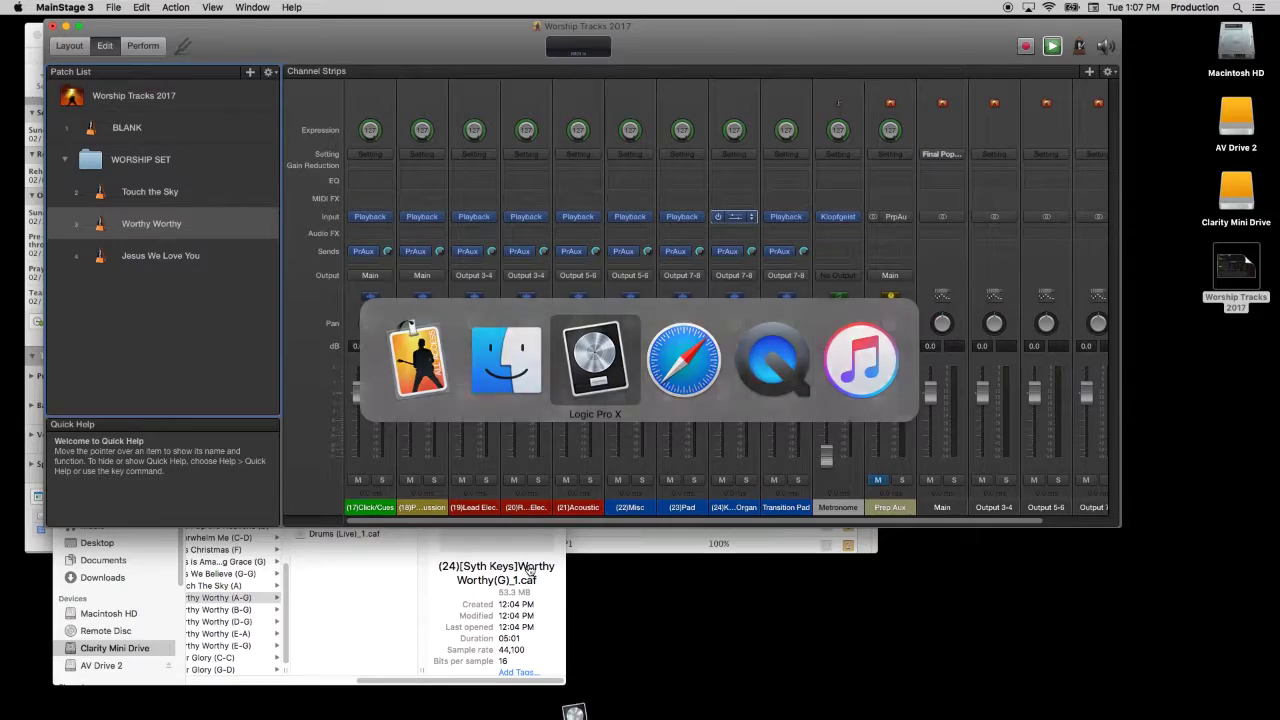
{"action": "left_click", "coordinate": [375, 624]}
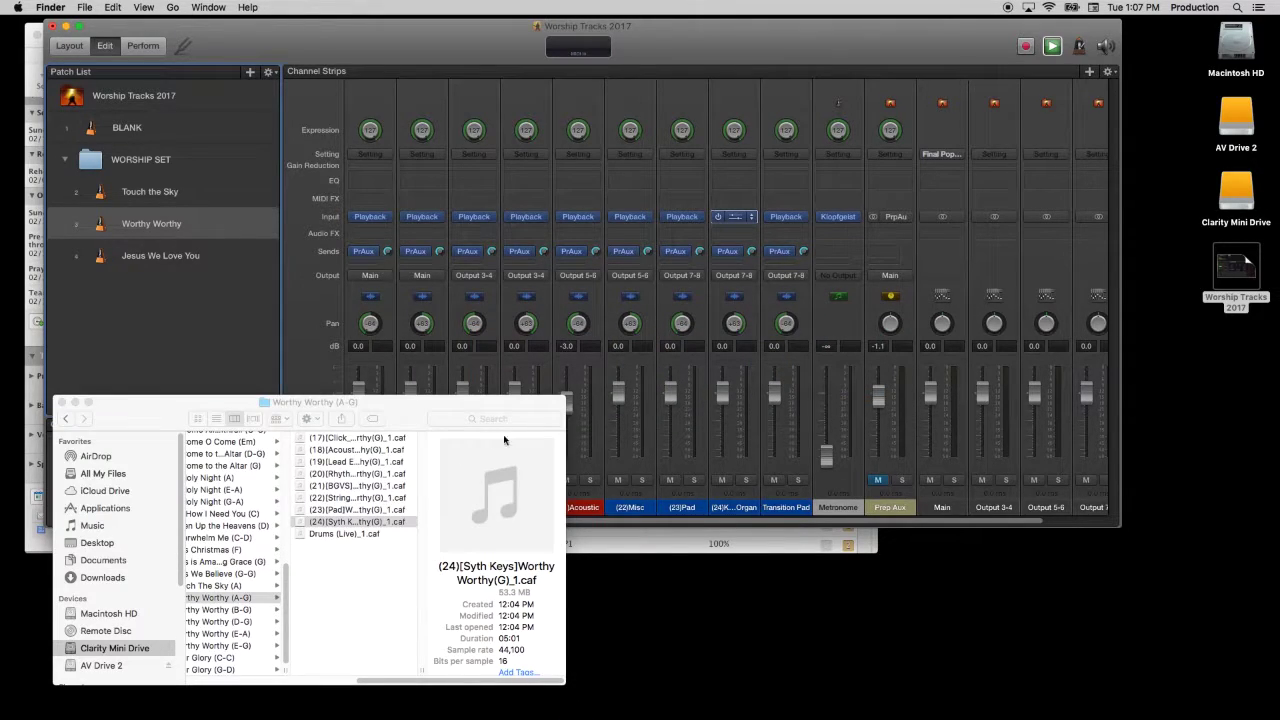
{"action": "left_click", "coordinate": [640, 444]}
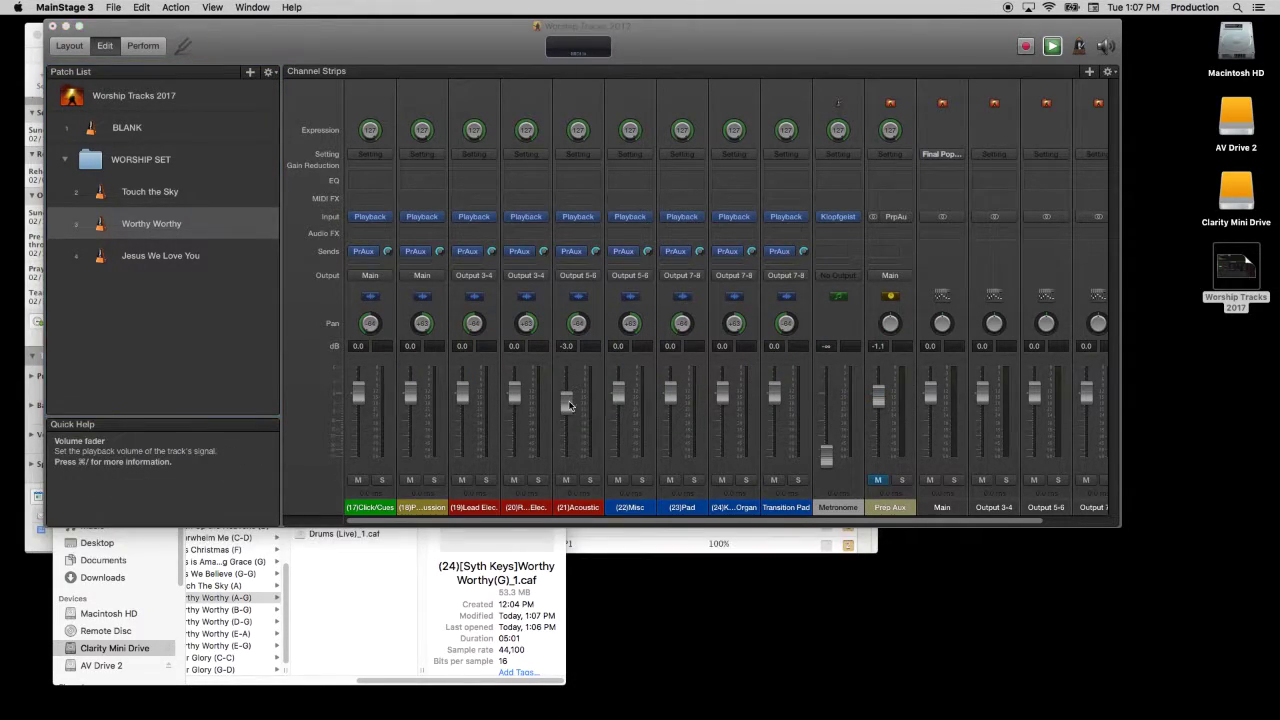
{"action": "type", "text": "0"}
{"action": "key", "text": "Return"}
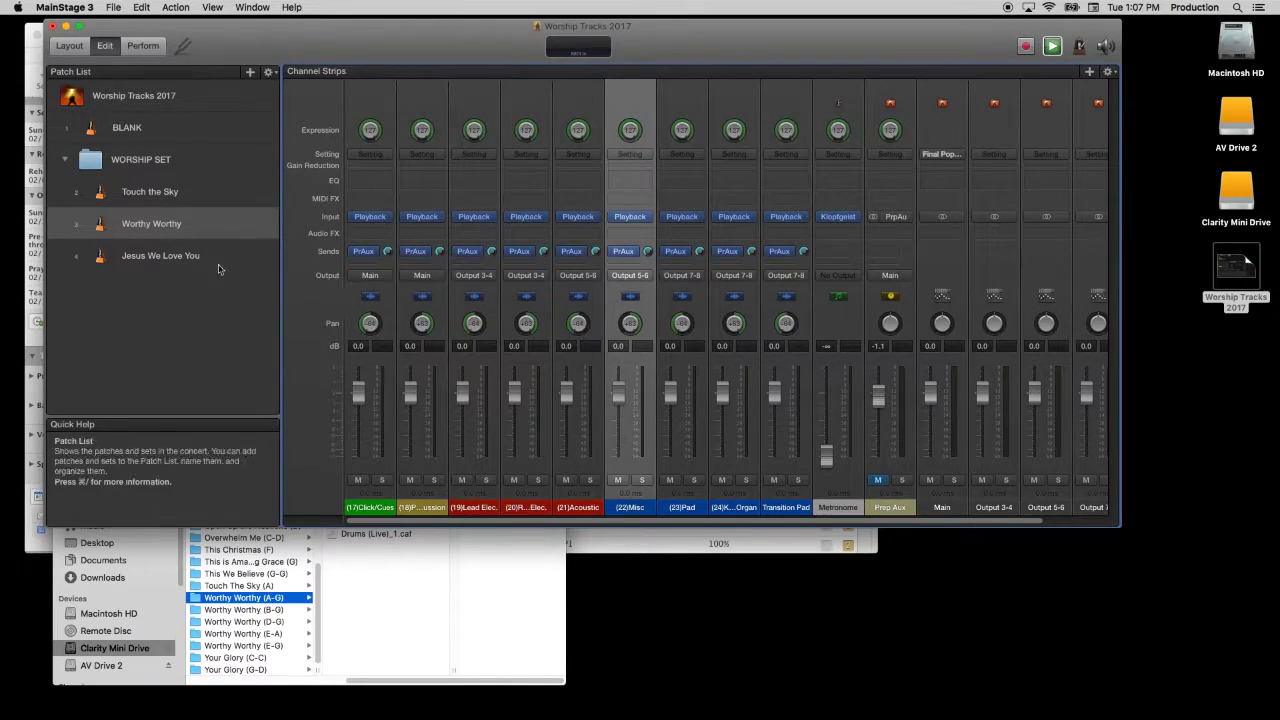
- Select the Jesus We Love You patch and open the Jesus We Love You (G-E) song folder in Finder
{"action": "left_click", "coordinate": [158, 192]}
{"action": "left_click", "coordinate": [152, 255]}
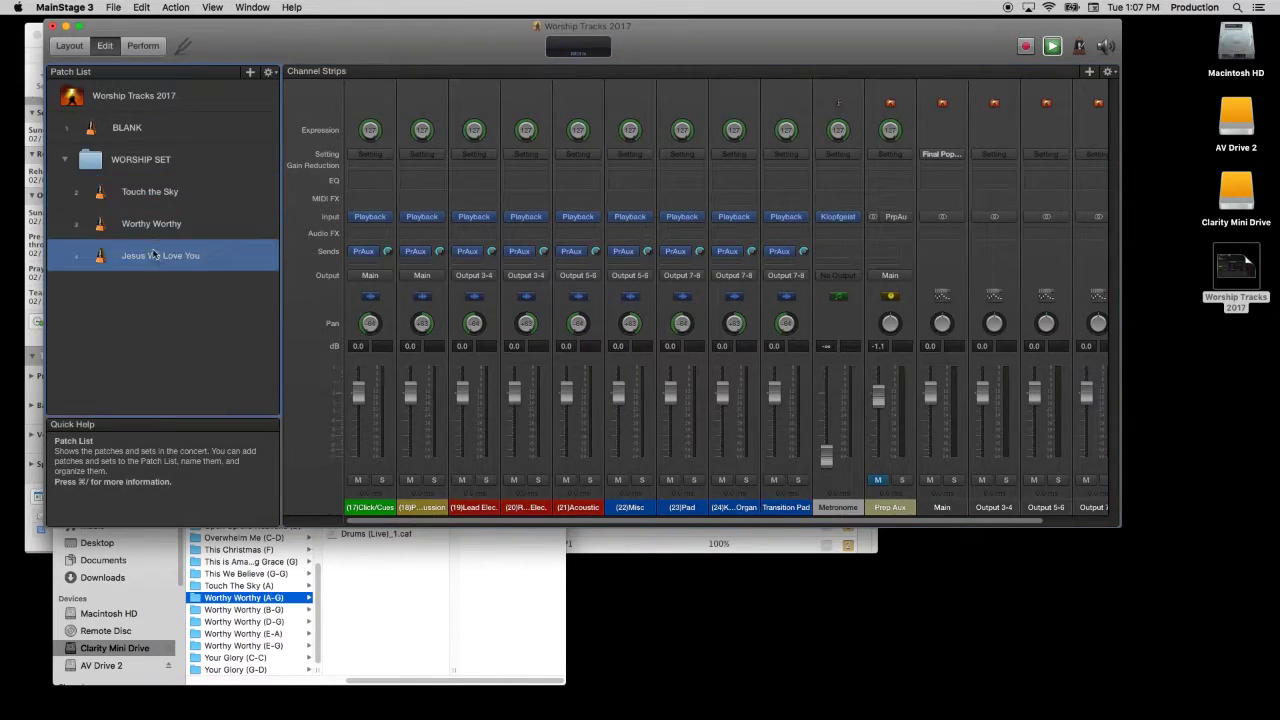
{"action": "left_click", "coordinate": [155, 225]}
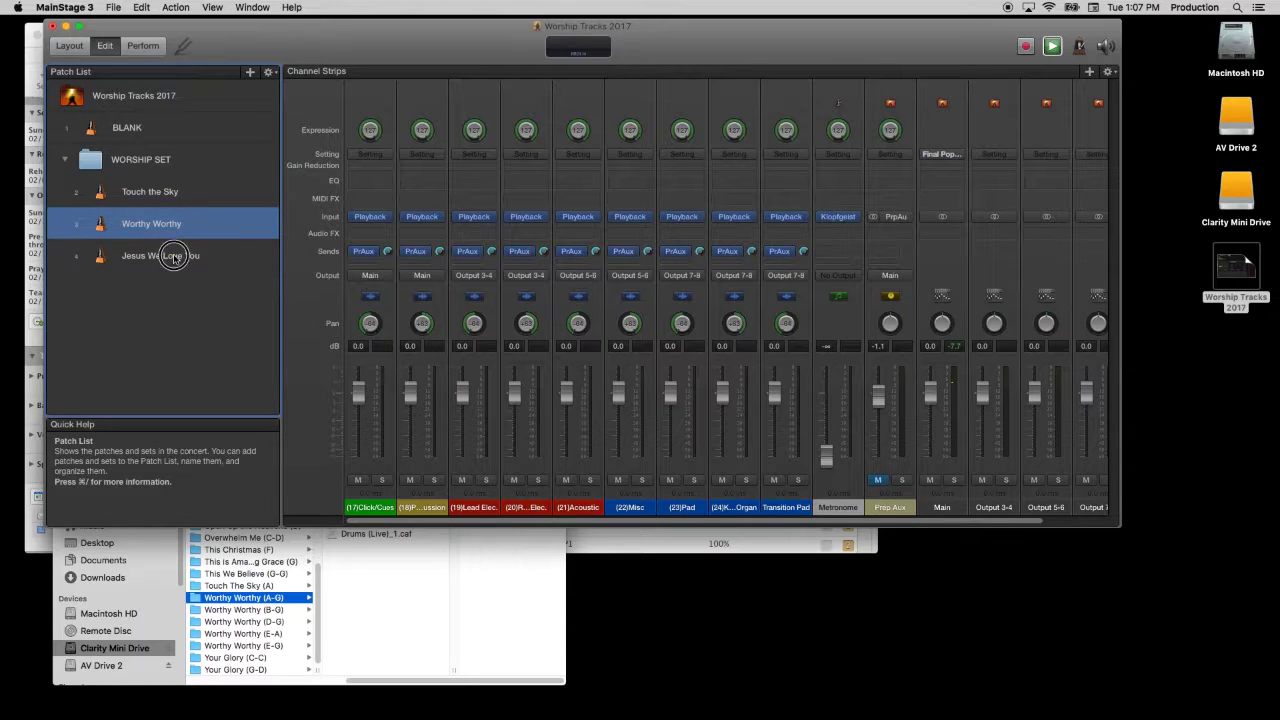
{"action": "left_click", "coordinate": [172, 255]}
{"action": "left_click", "coordinate": [259, 616]}
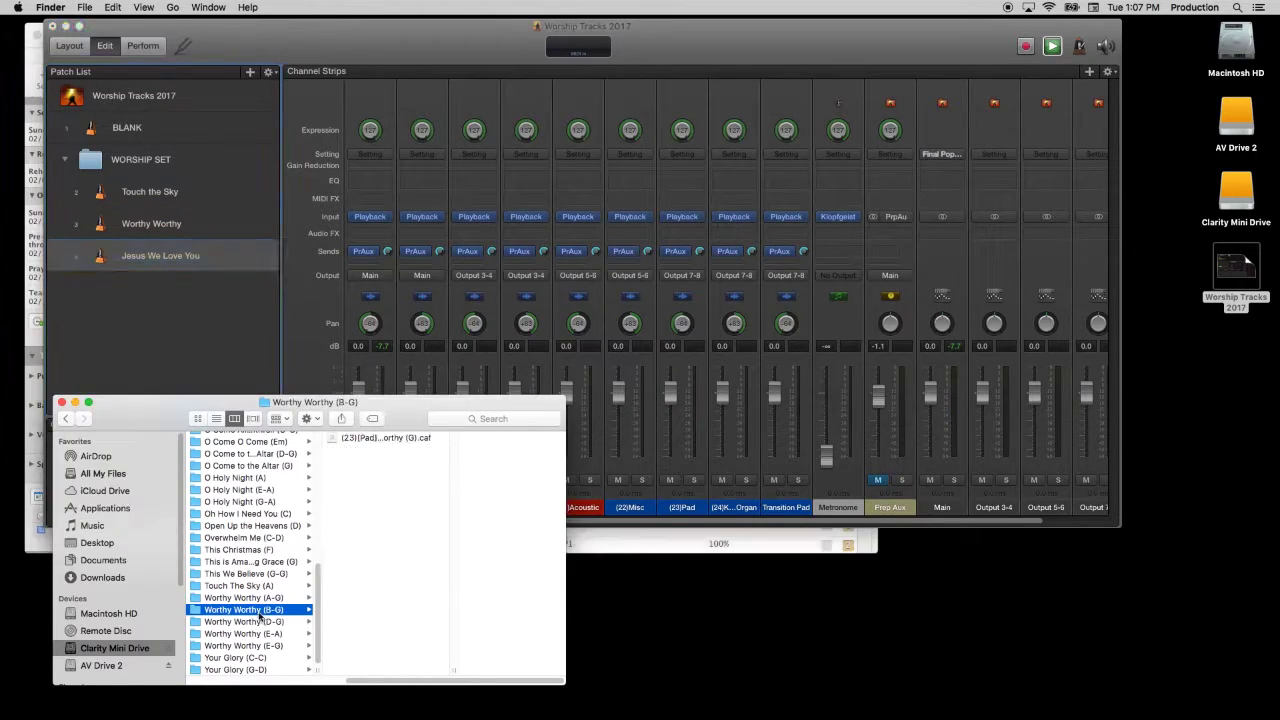
{"action": "scroll", "coordinate": [253, 594], "scroll_direction": "up", "scroll_amount": 5}
{"action": "scroll", "coordinate": [253, 594], "scroll_direction": "down", "scroll_amount": 3}
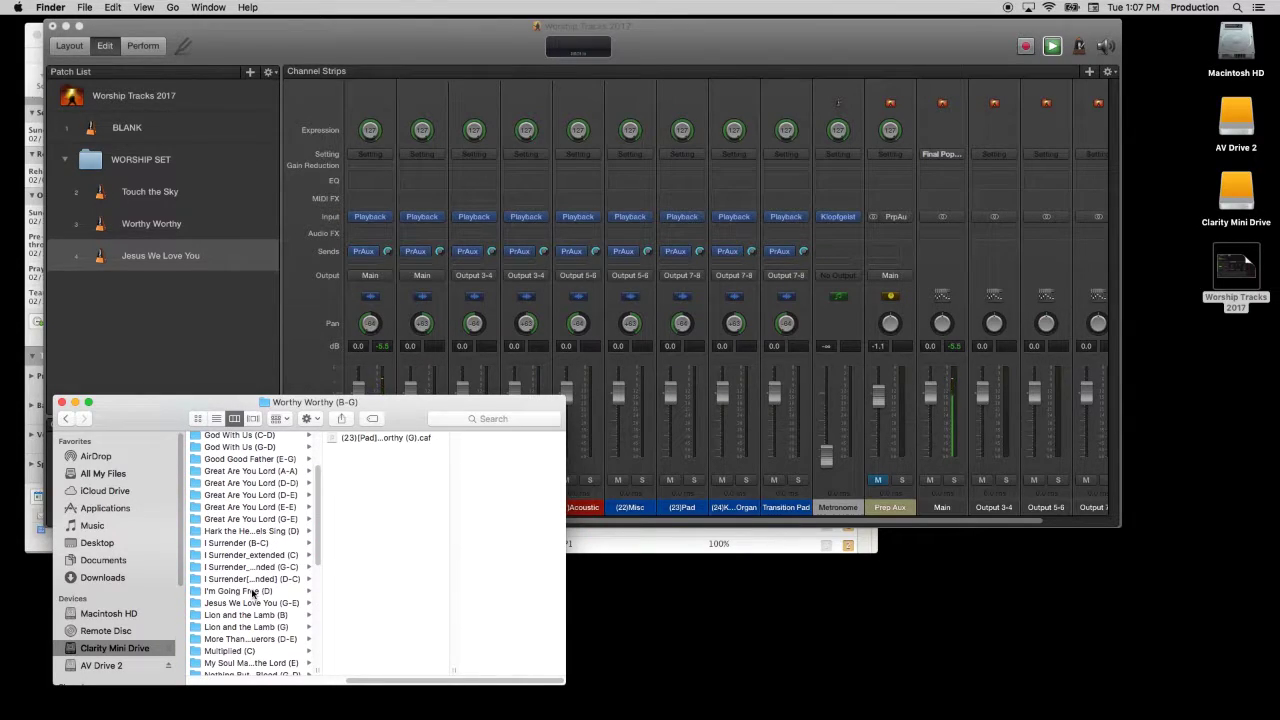
{"action": "left_click", "coordinate": [252, 603]}
- Load the Jesus We Love You audio files onto the matching channel strips of its patch and save the concert
{"action": "left_click_drag", "start_coordinate": [372, 450], "coordinate": [733, 225]}
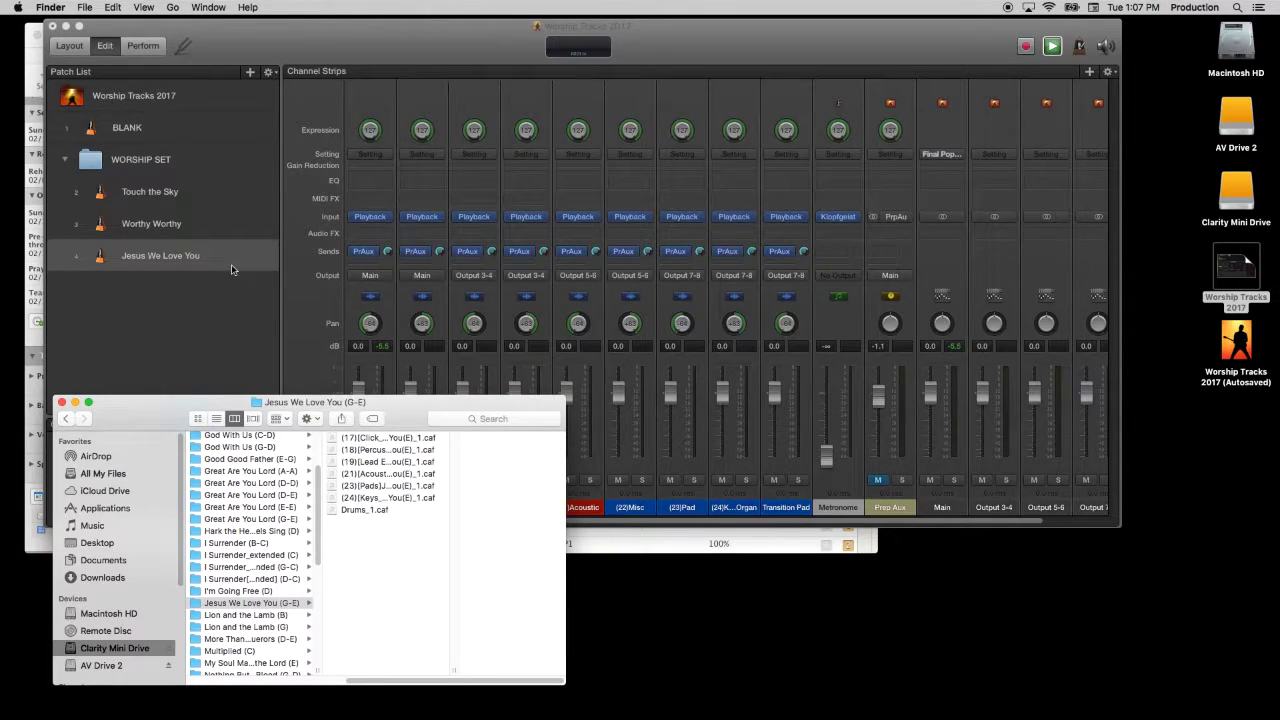
{"action": "left_click", "coordinate": [205, 313]}
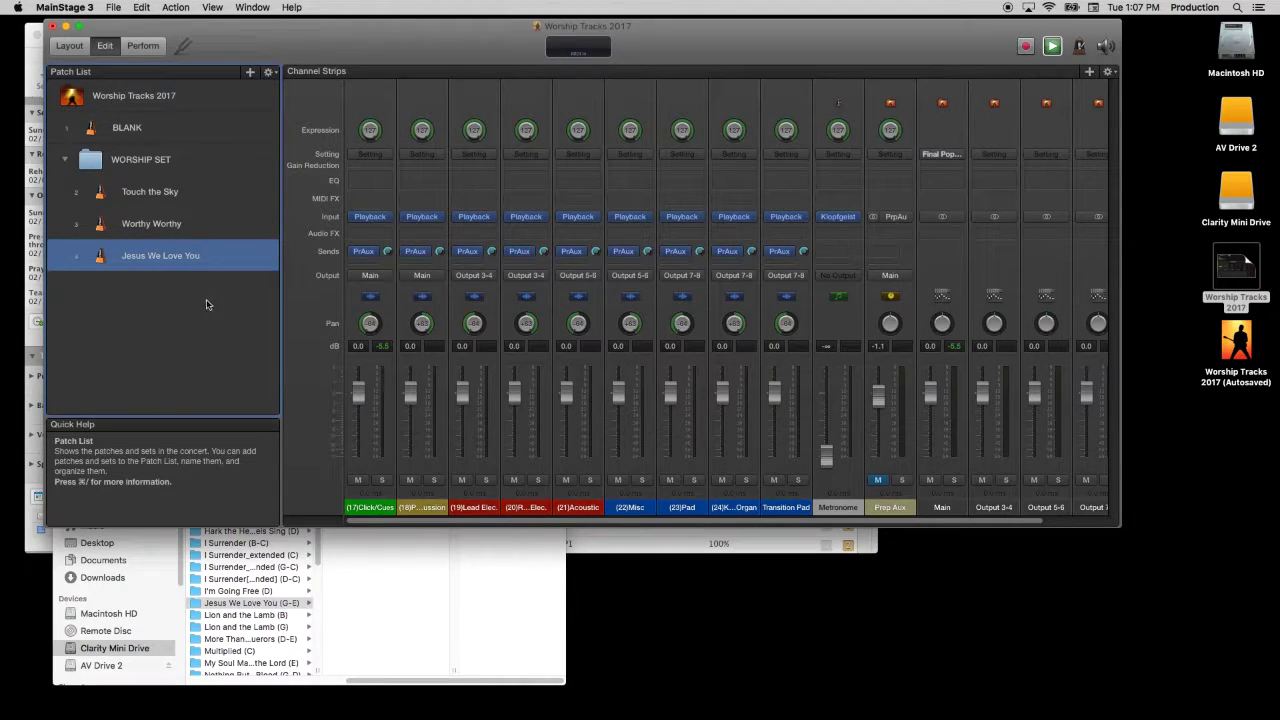
{"action": "key", "text": "super+s"}
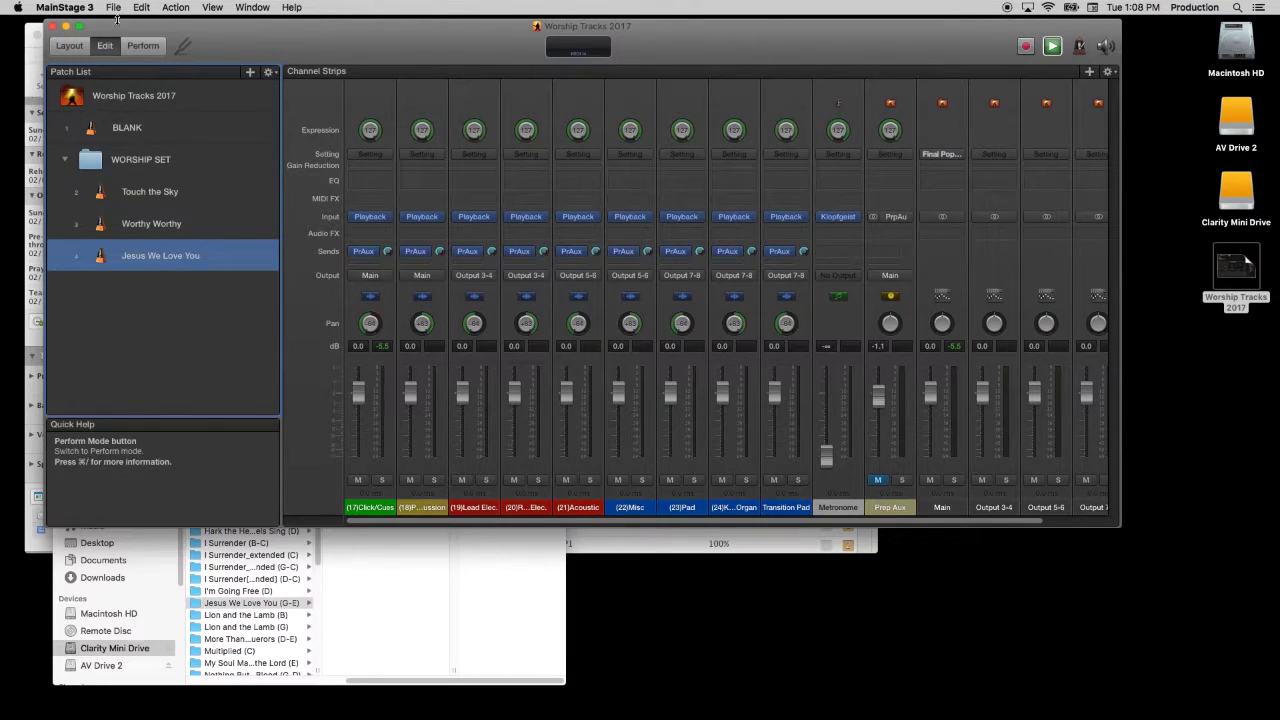
- Play the Touch the Sky patch in Perform mode with the system volume raised, and jump to its End marker
{"action": "left_click", "coordinate": [150, 191]}
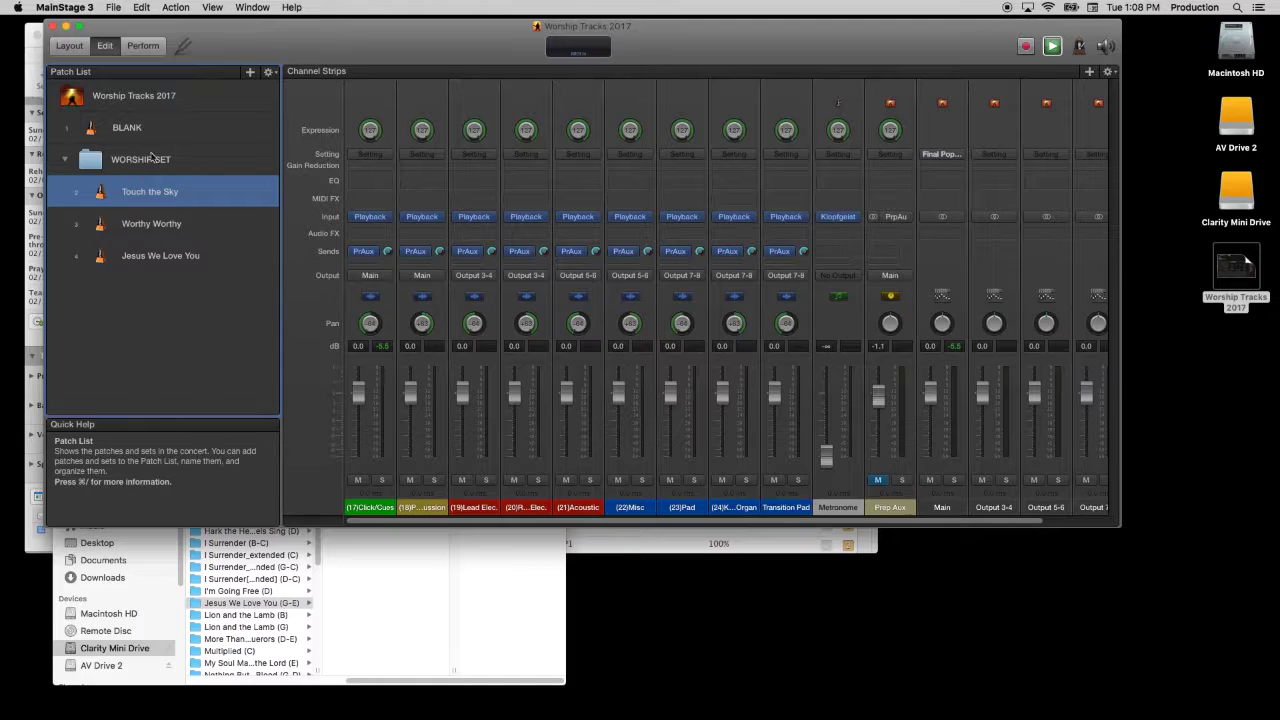
{"action": "left_click", "coordinate": [143, 46]}
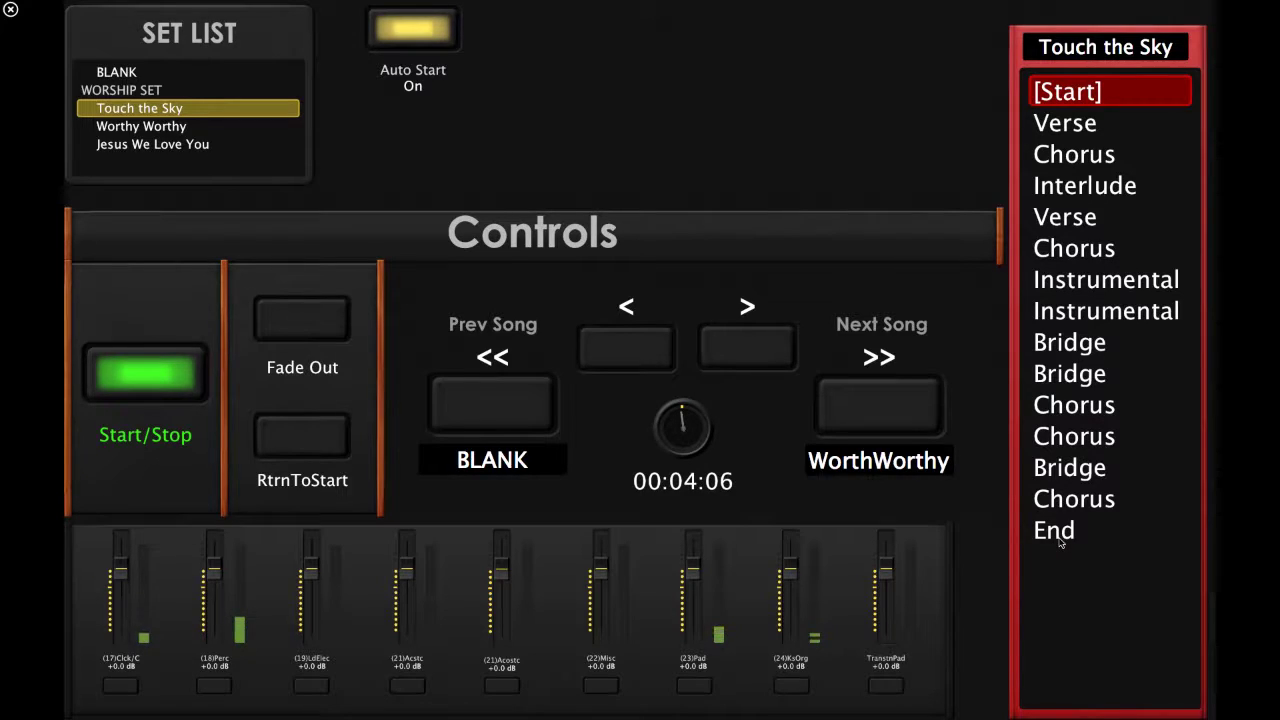
{"action": "key", "text": "XF86AudioRaiseVolume"}
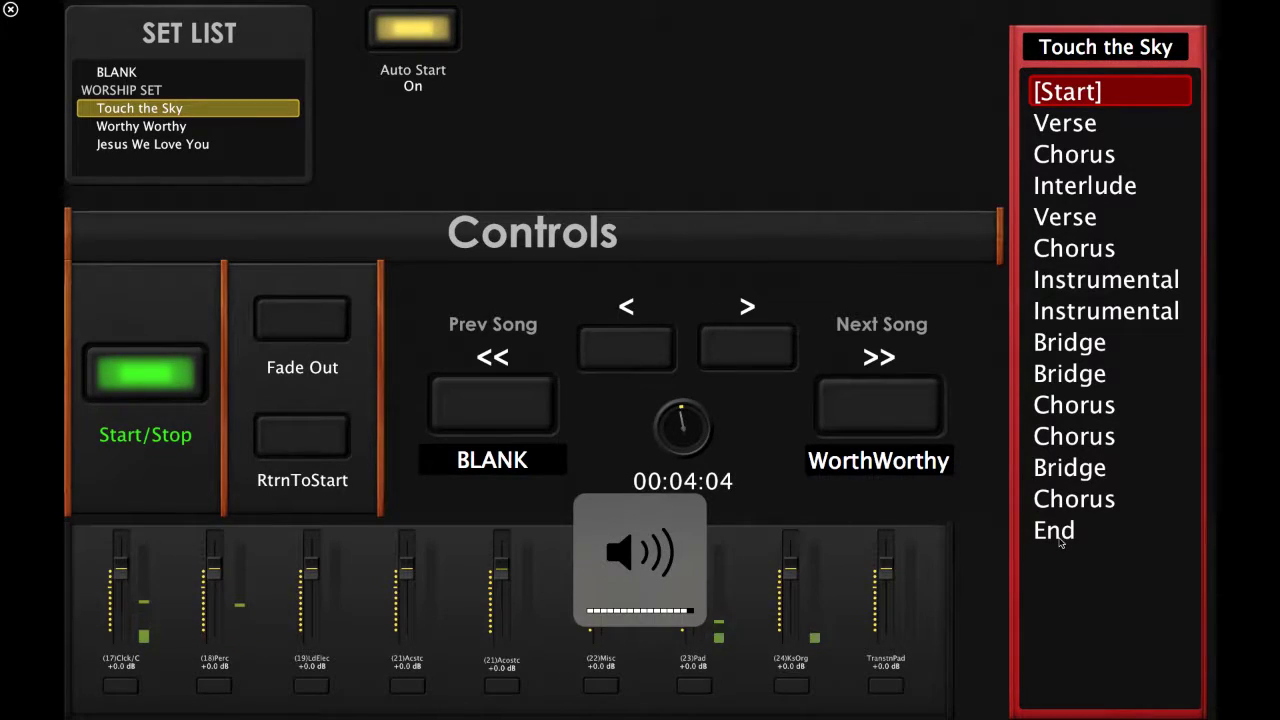
{"action": "left_click", "coordinate": [1048, 532]}
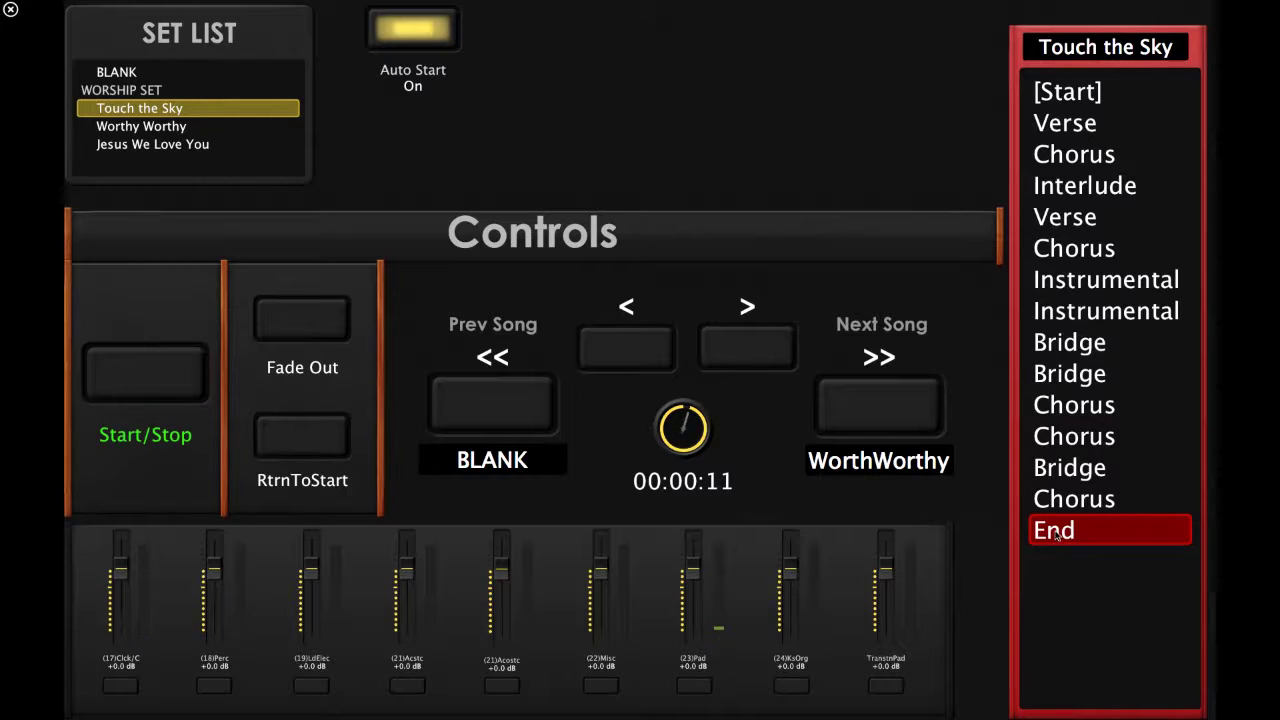
- Check the Touch the Sky patch in Edit mode and return to Perform mode
{"action": "key", "text": "super+Tab"}
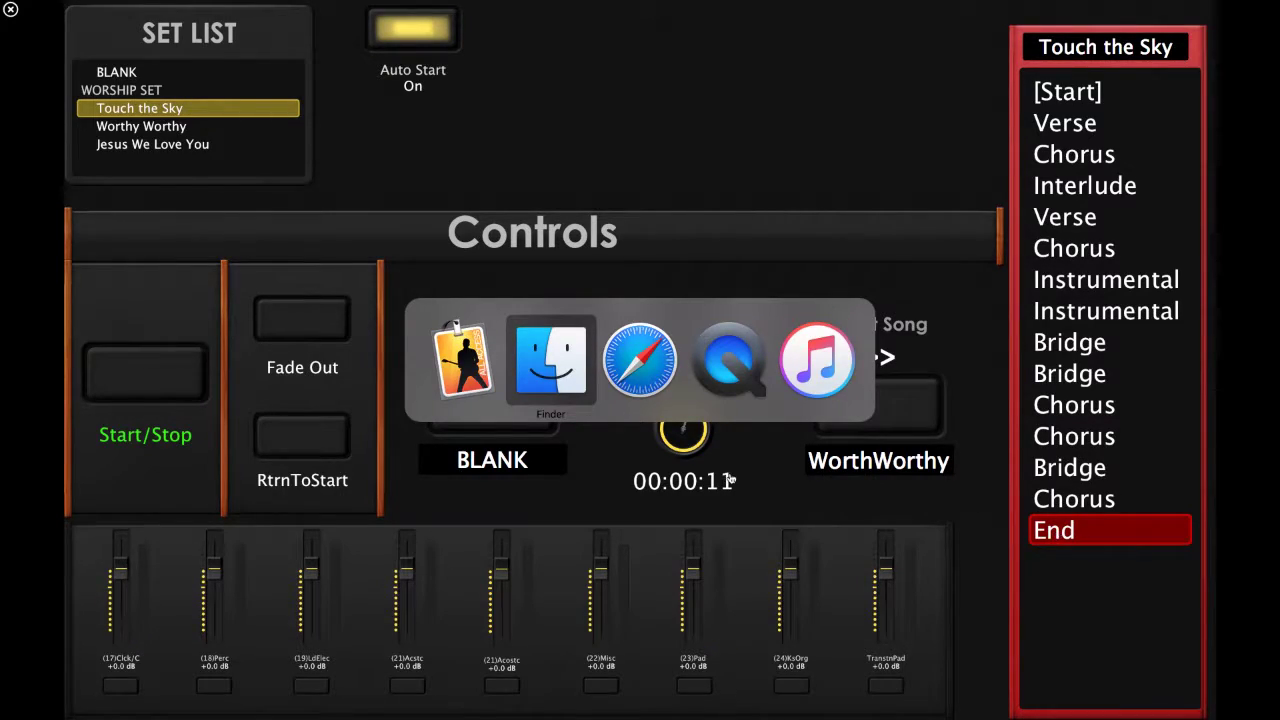
{"action": "left_click", "coordinate": [33, 33]}
{"action": "key", "text": "super+2"}
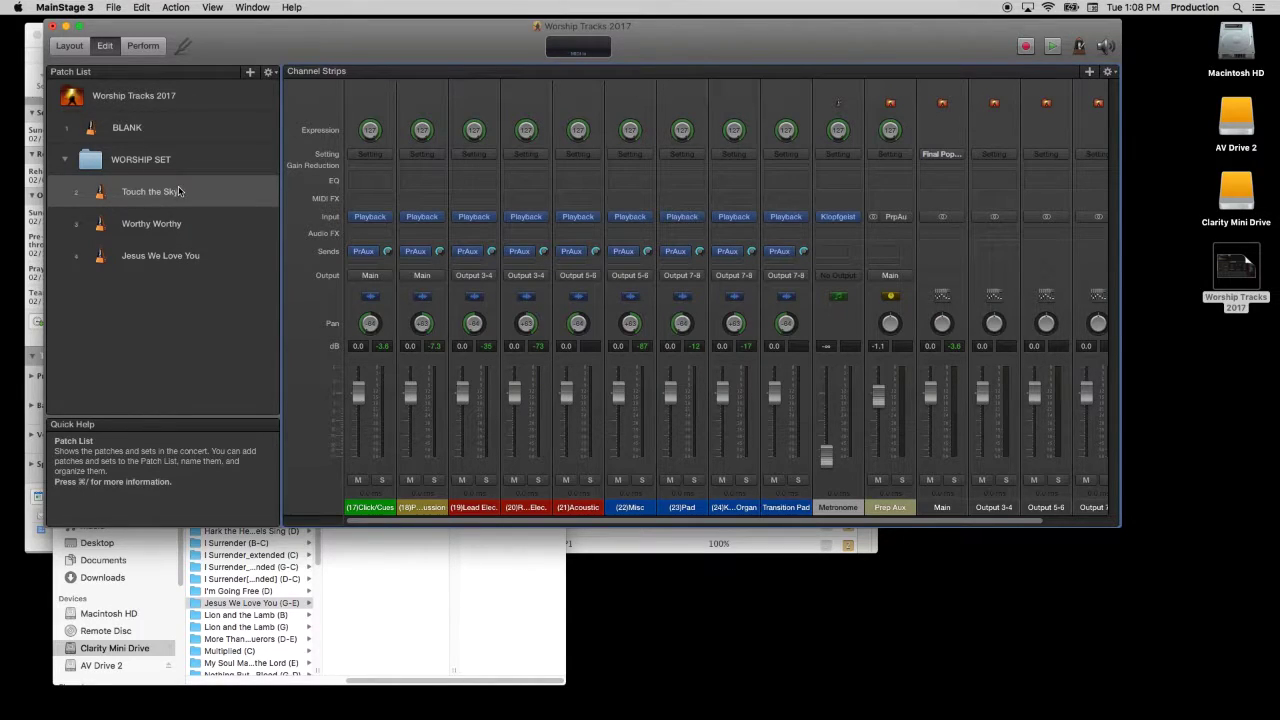
{"action": "left_click", "coordinate": [143, 45]}
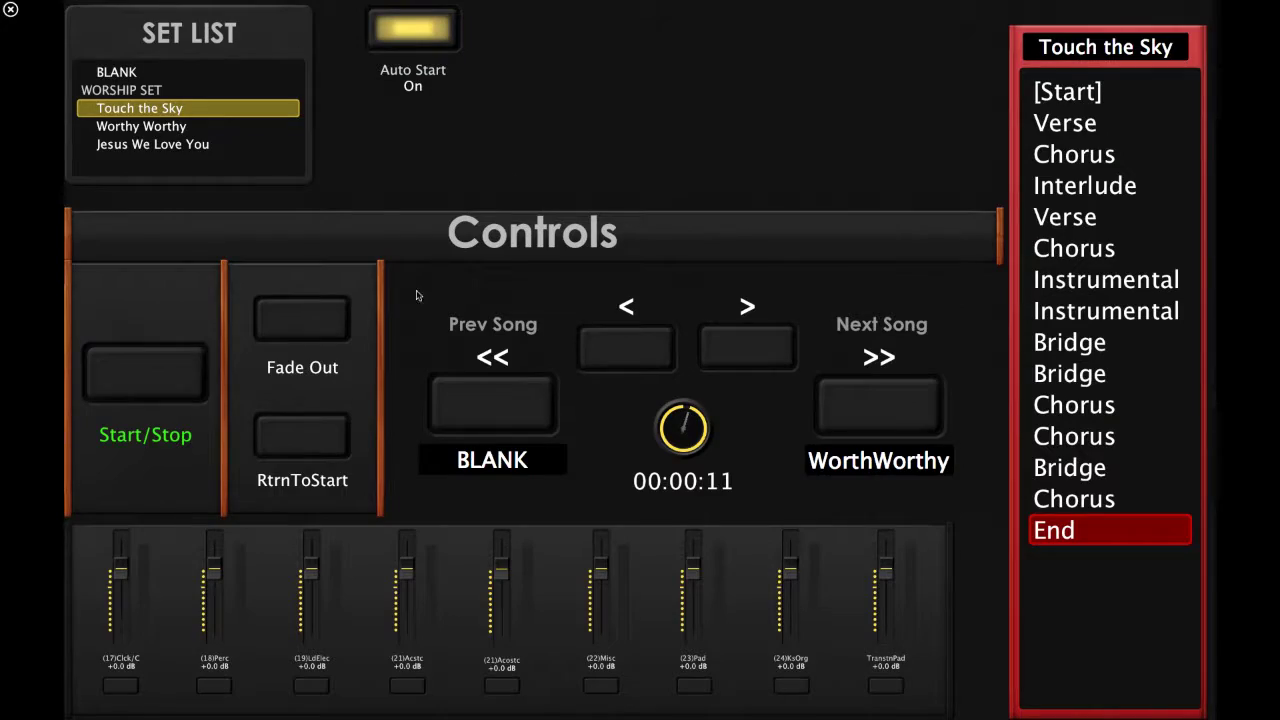
- Return Touch the Sky to its start, play it from the first Verse marker and jump to the End marker
{"action": "left_click", "coordinate": [299, 427]}
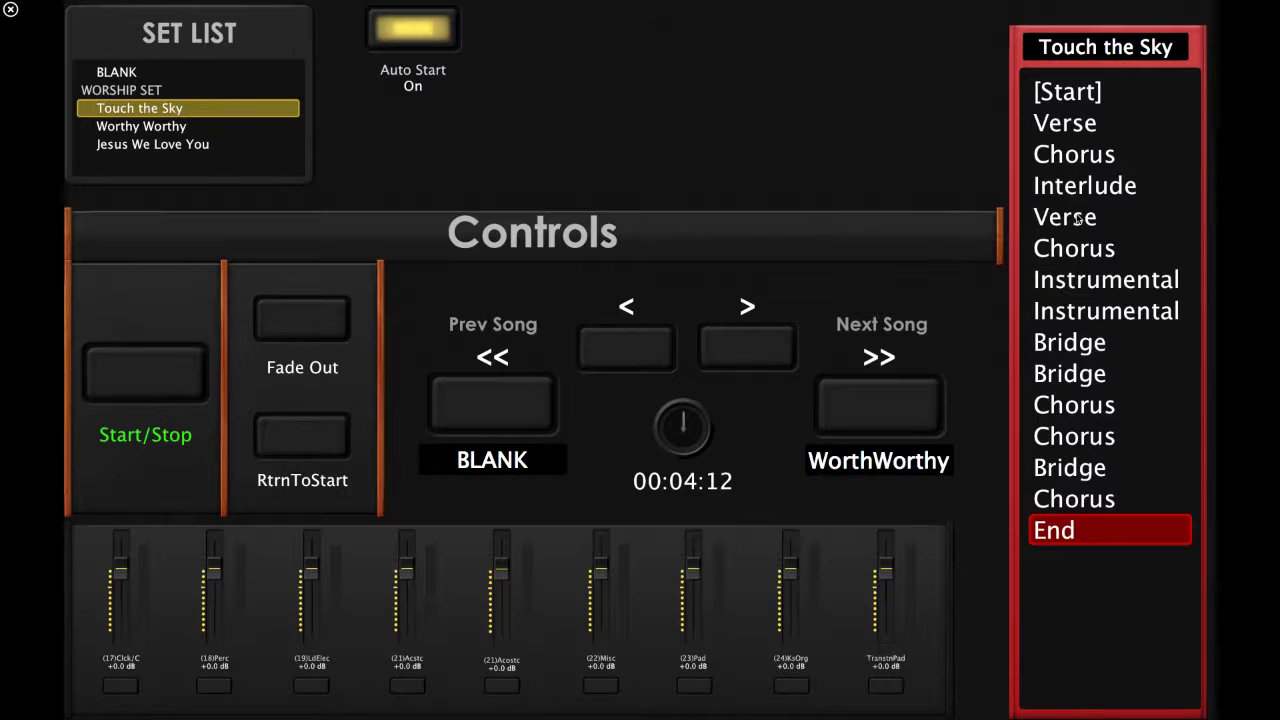
{"action": "left_click", "coordinate": [1085, 123]}
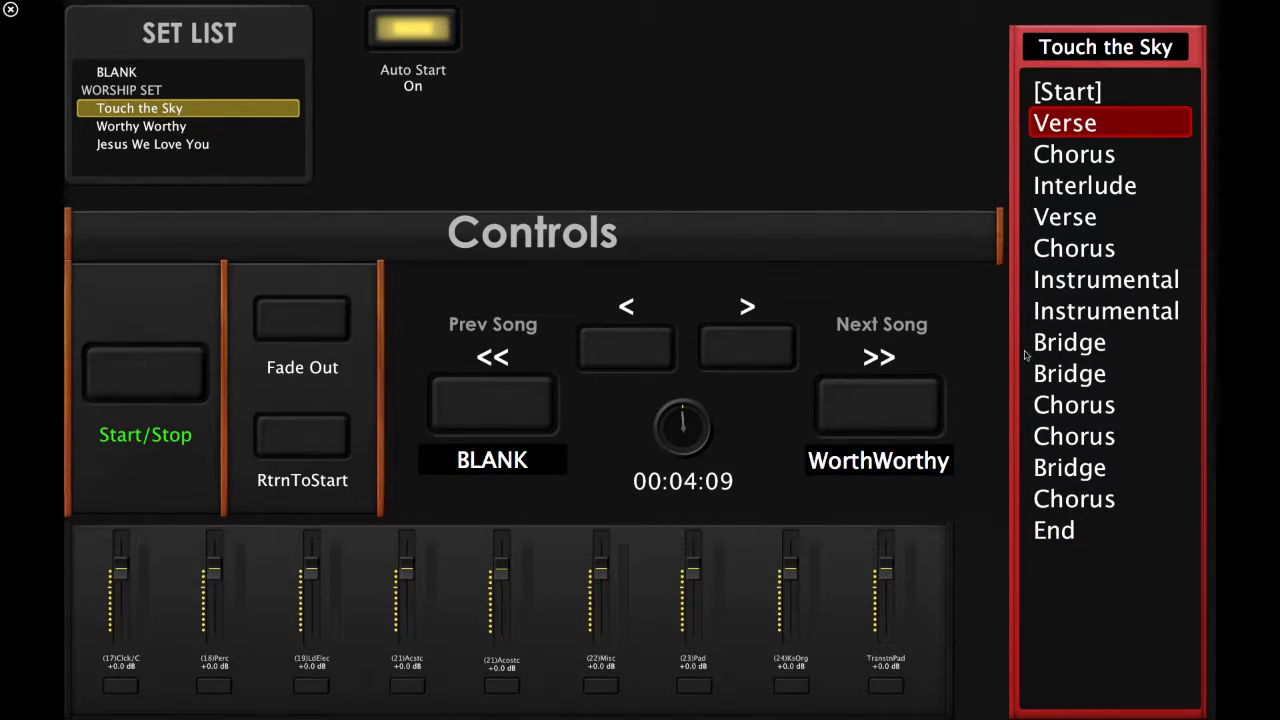
{"action": "left_click", "coordinate": [195, 397]}
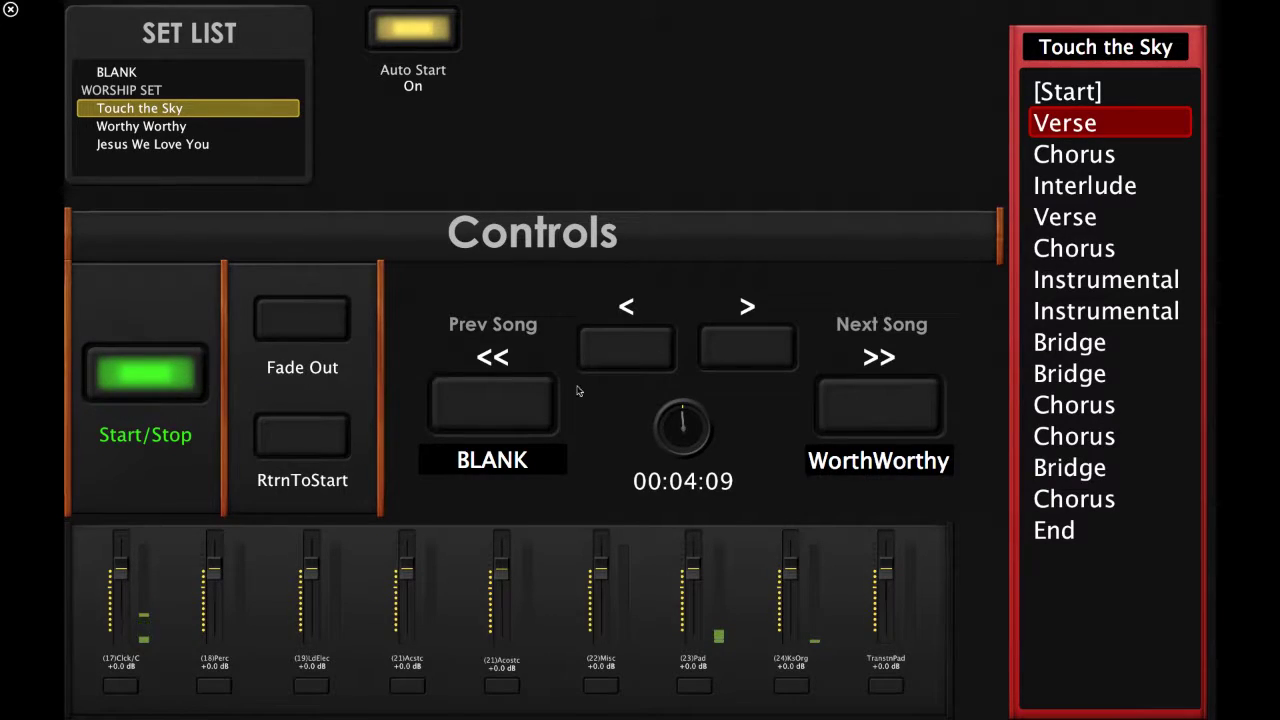
{"action": "left_click", "coordinate": [1052, 531]}
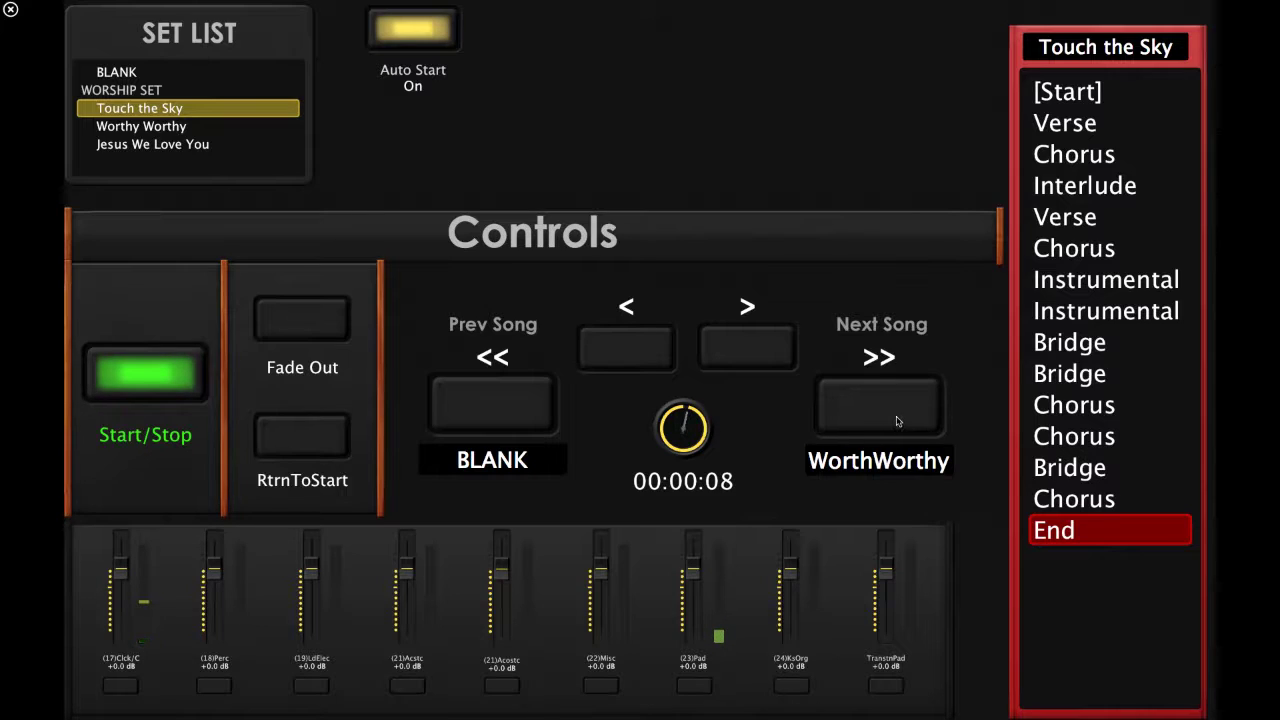
- Launch Logic Pro X and open the recent project Touch the Sky (A).logicx
{"action": "key", "text": "super+Tab"}
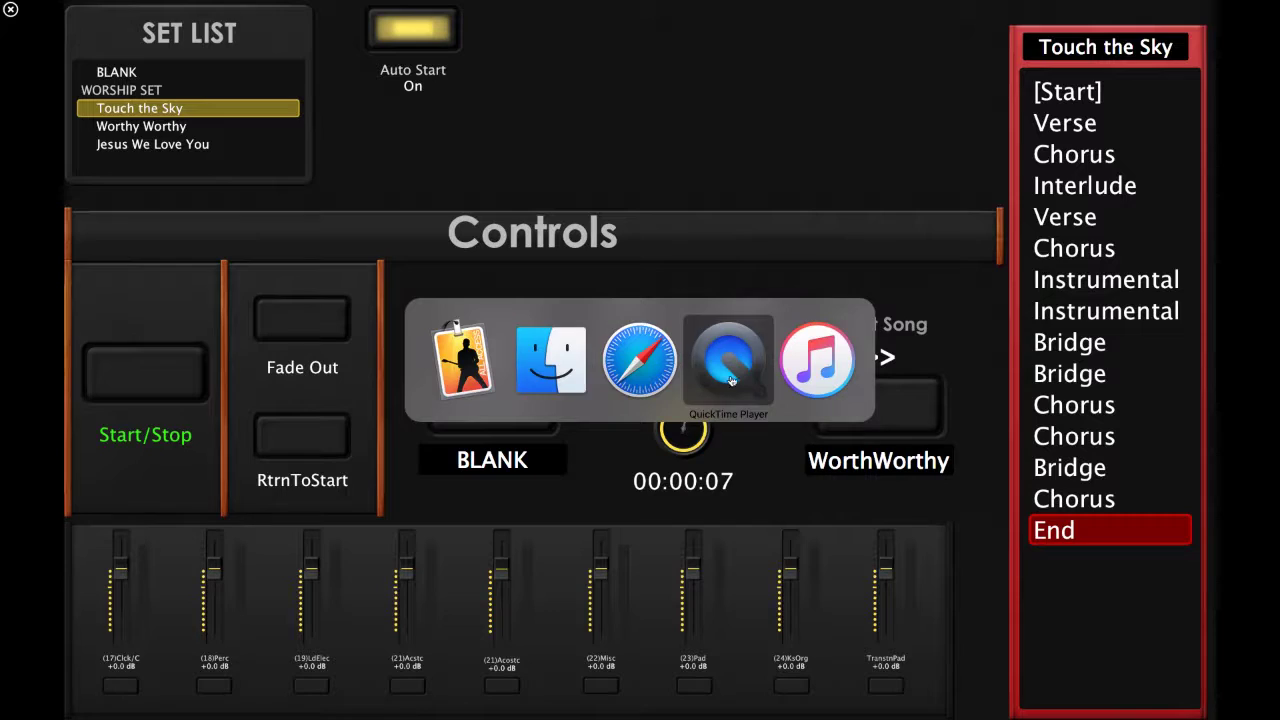
{"action": "mouse_move", "coordinate": [575, 700]}
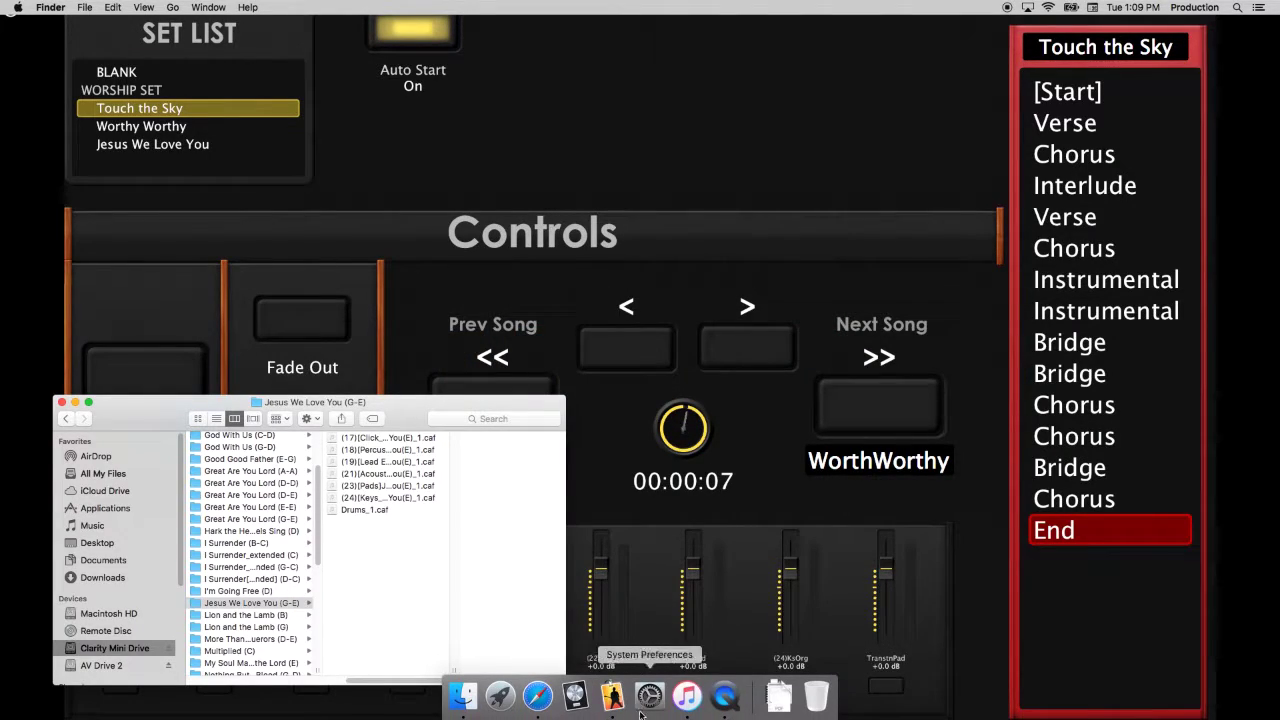
{"action": "left_click", "coordinate": [575, 695]}
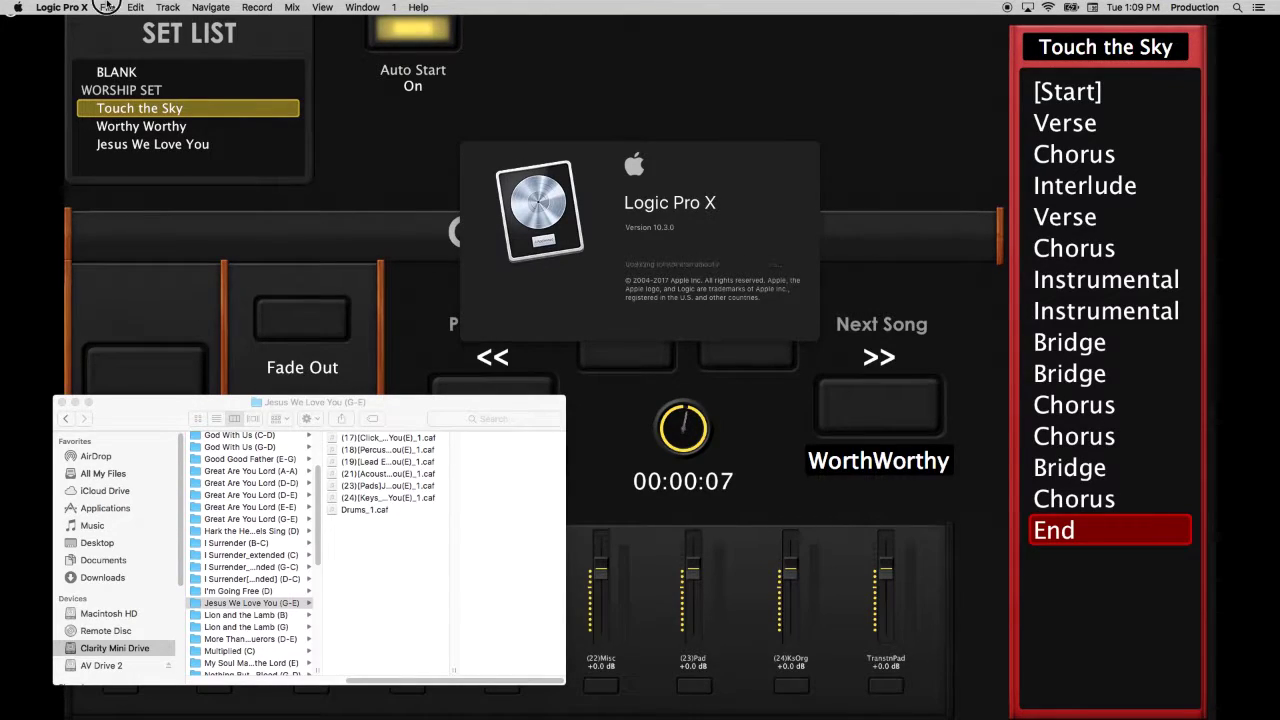
{"action": "left_click", "coordinate": [107, 7]}
{"action": "mouse_move", "coordinate": [140, 61]}
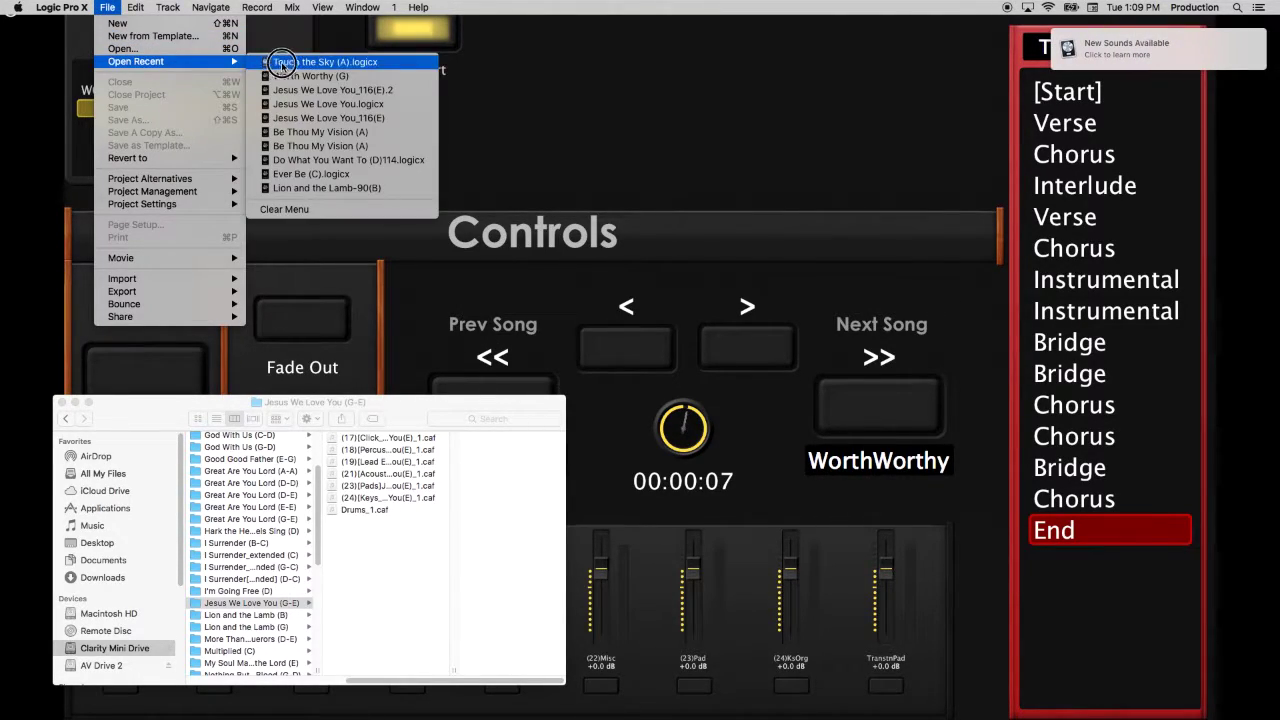
{"action": "left_click", "coordinate": [480, 60]}
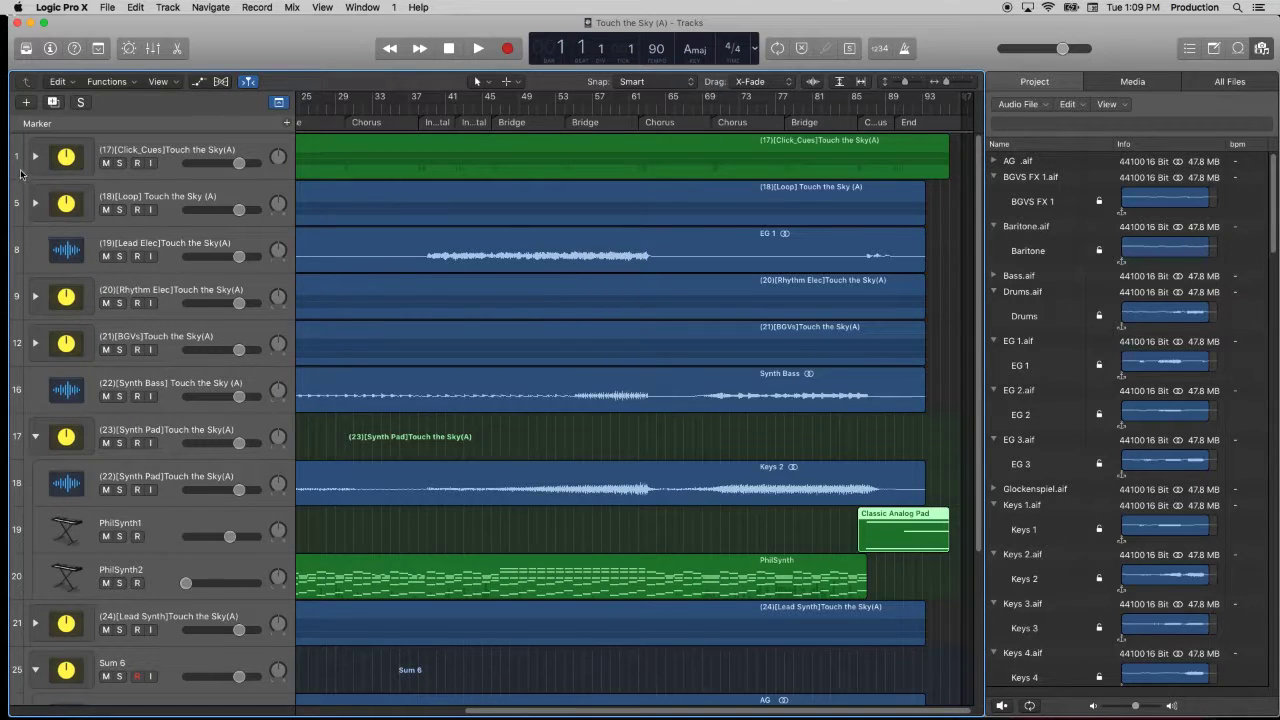
- Expand the (17)[Click_Cues] track stack, place the playhead at the End marker on bar 90 and examine the cue regions there
{"action": "left_click", "coordinate": [36, 157]}
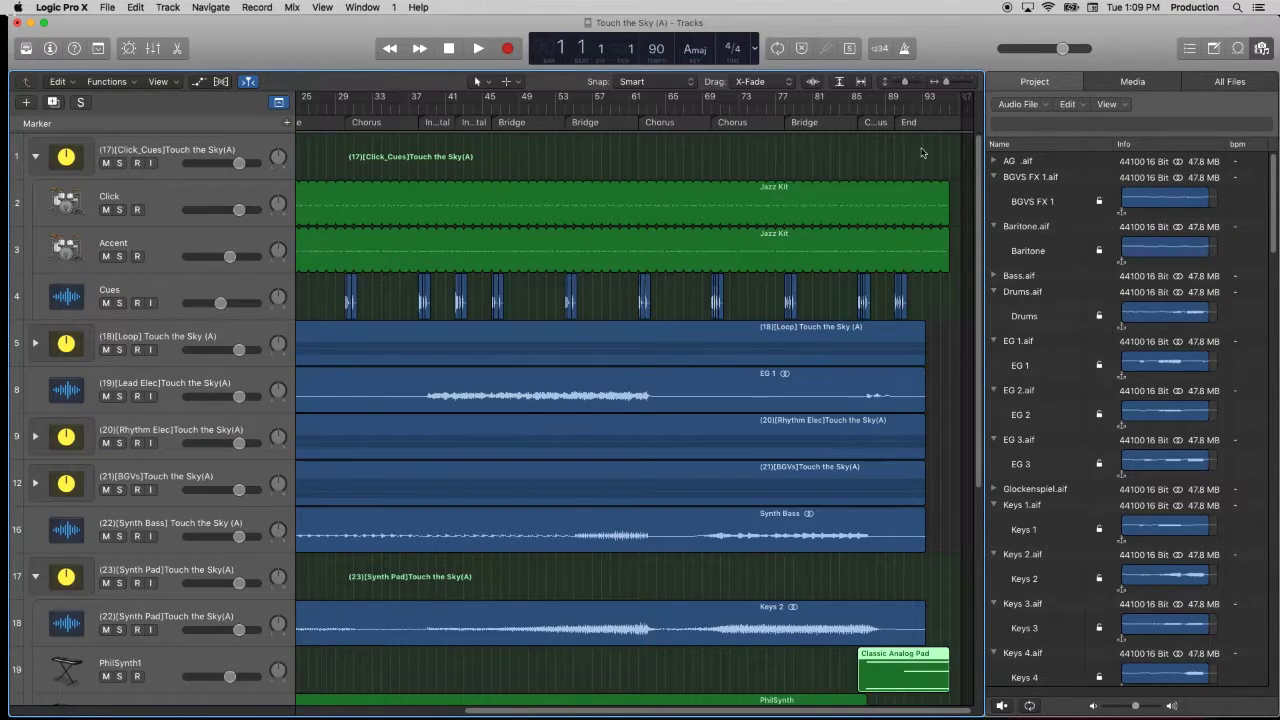
{"action": "left_click", "coordinate": [899, 118]}
{"action": "left_click", "coordinate": [897, 102]}
{"action": "left_click_drag", "start_coordinate": [943, 81], "coordinate": [953, 81]}
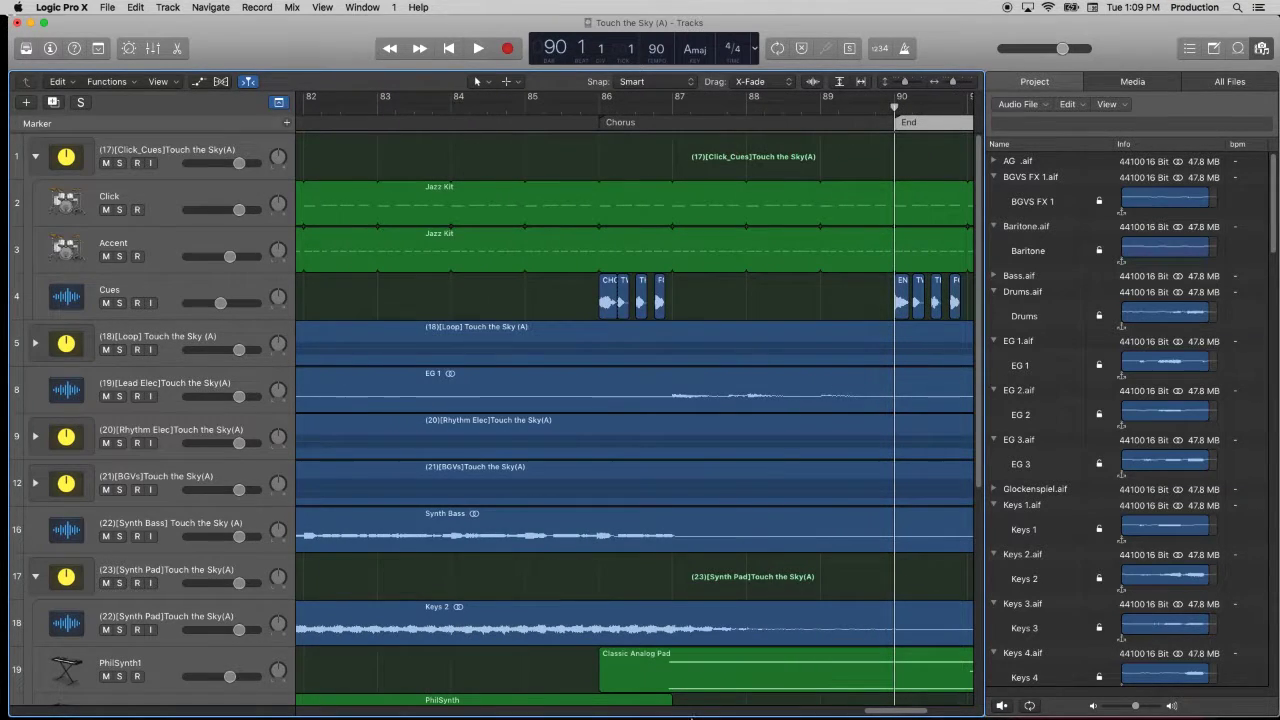
- Shorten the Click track's region so it ends at bar 91, and play the song from the End marker
{"action": "left_click_drag", "start_coordinate": [890, 713], "coordinate": [940, 713]}
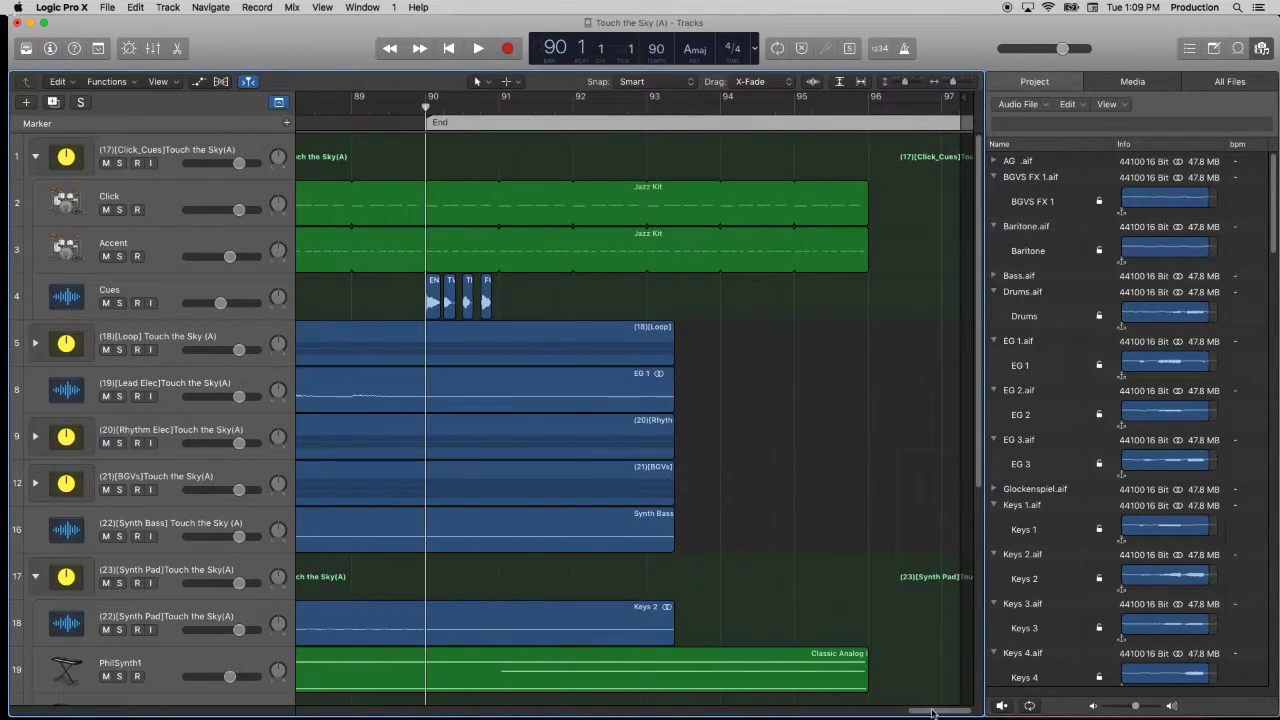
{"action": "left_click_drag", "start_coordinate": [869, 204], "coordinate": [500, 218]}
{"action": "key", "text": "space"}
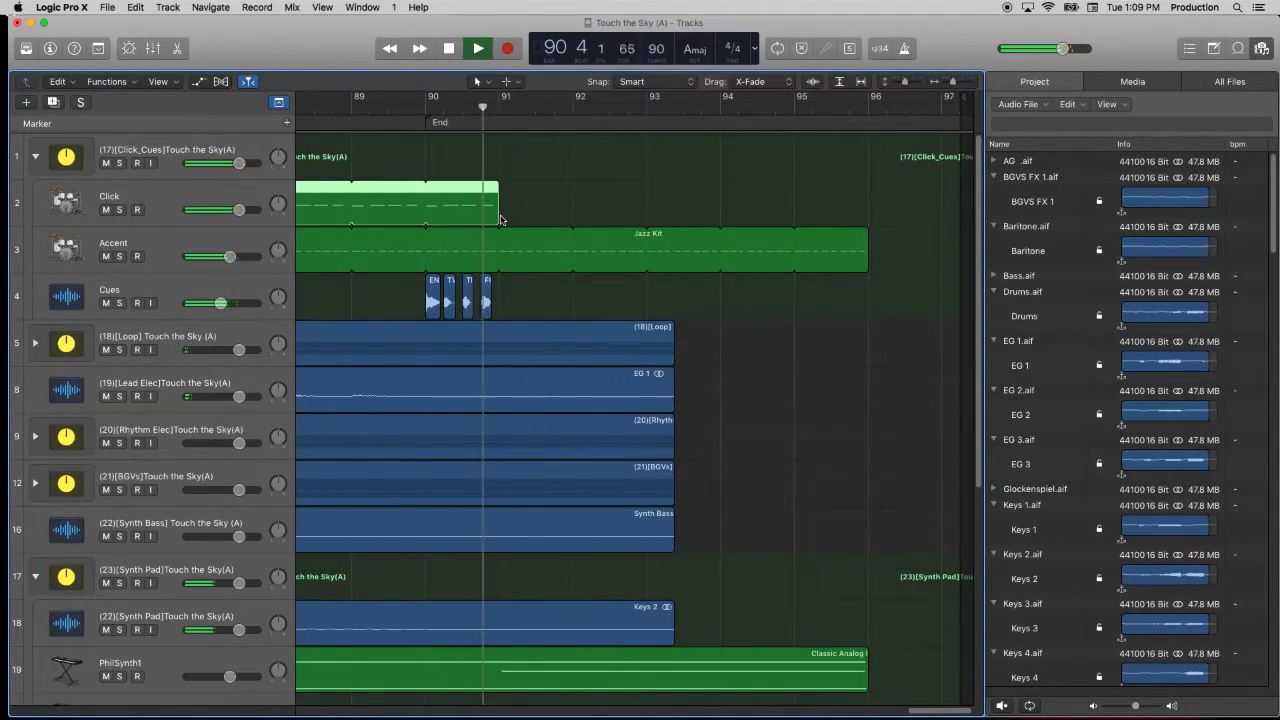
- Mute the Sum 6 track stack while the ending plays, and stop playback
{"action": "scroll", "coordinate": [450, 330], "scroll_direction": "down", "scroll_amount": 3}
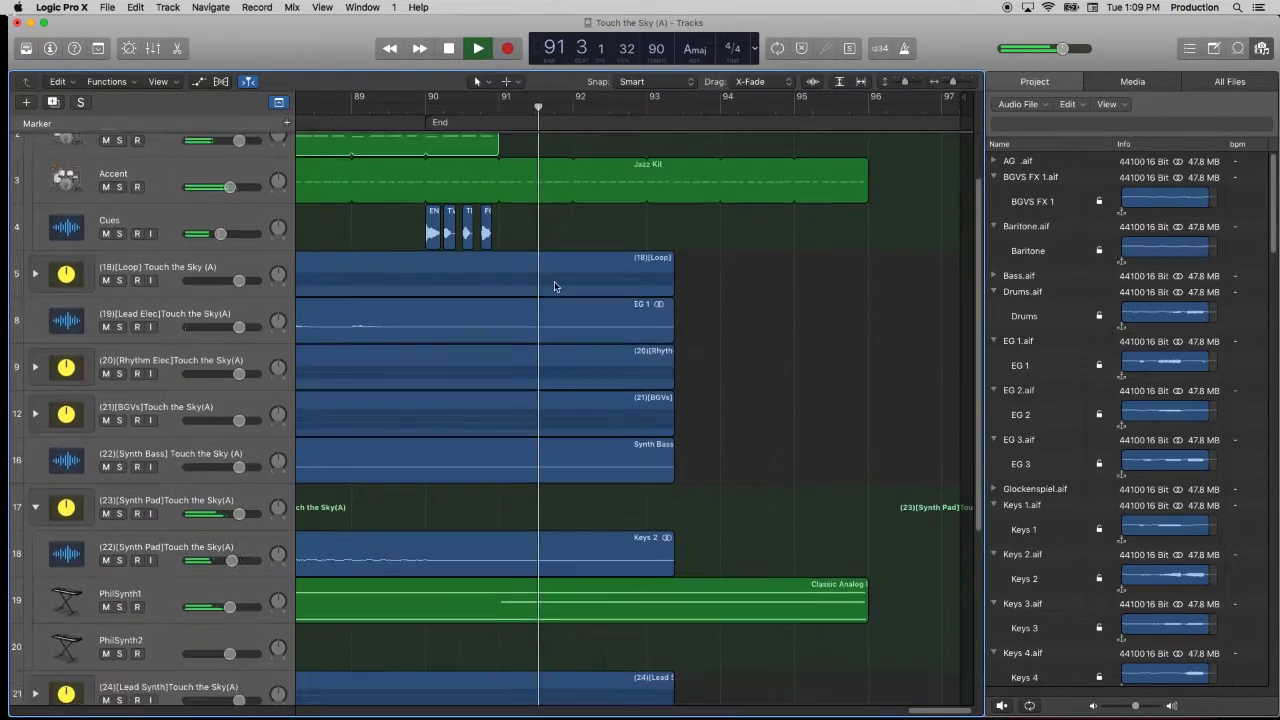
{"action": "scroll", "coordinate": [118, 452], "scroll_direction": "down", "scroll_amount": 4}
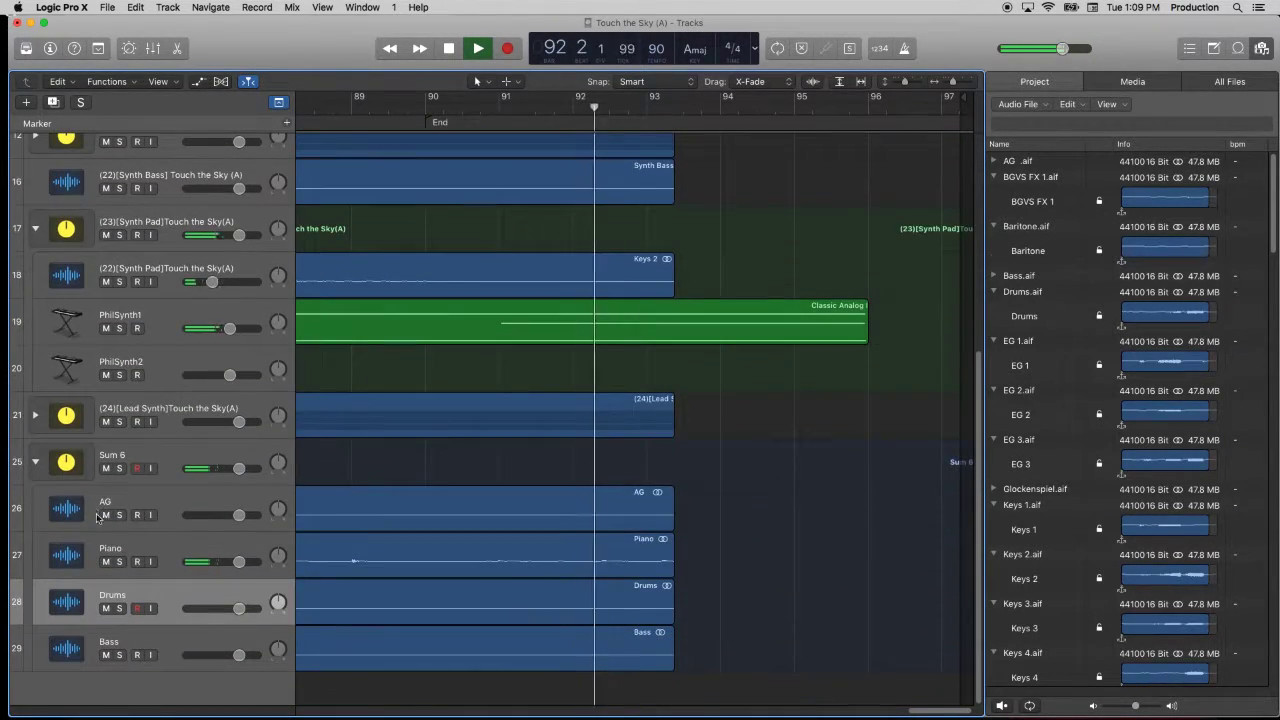
{"action": "left_click", "coordinate": [106, 468]}
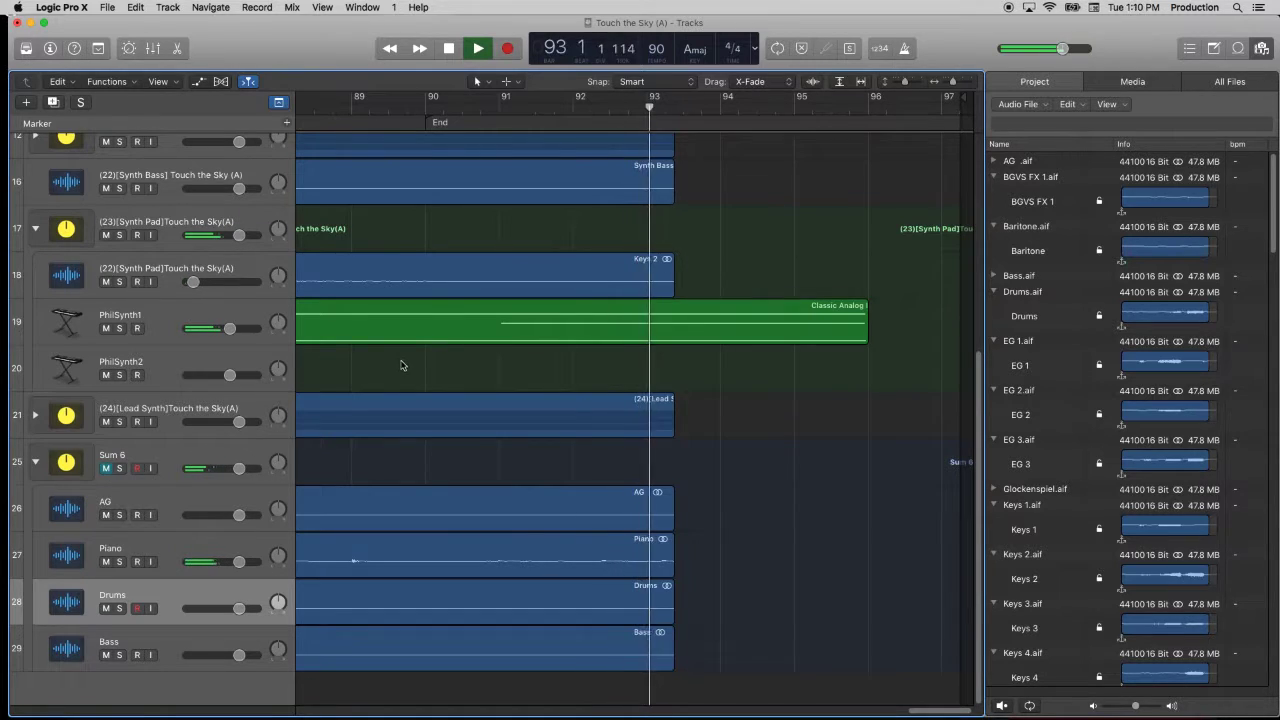
{"action": "scroll", "coordinate": [543, 326], "scroll_direction": "up", "scroll_amount": 1}
{"action": "key", "text": "space"}
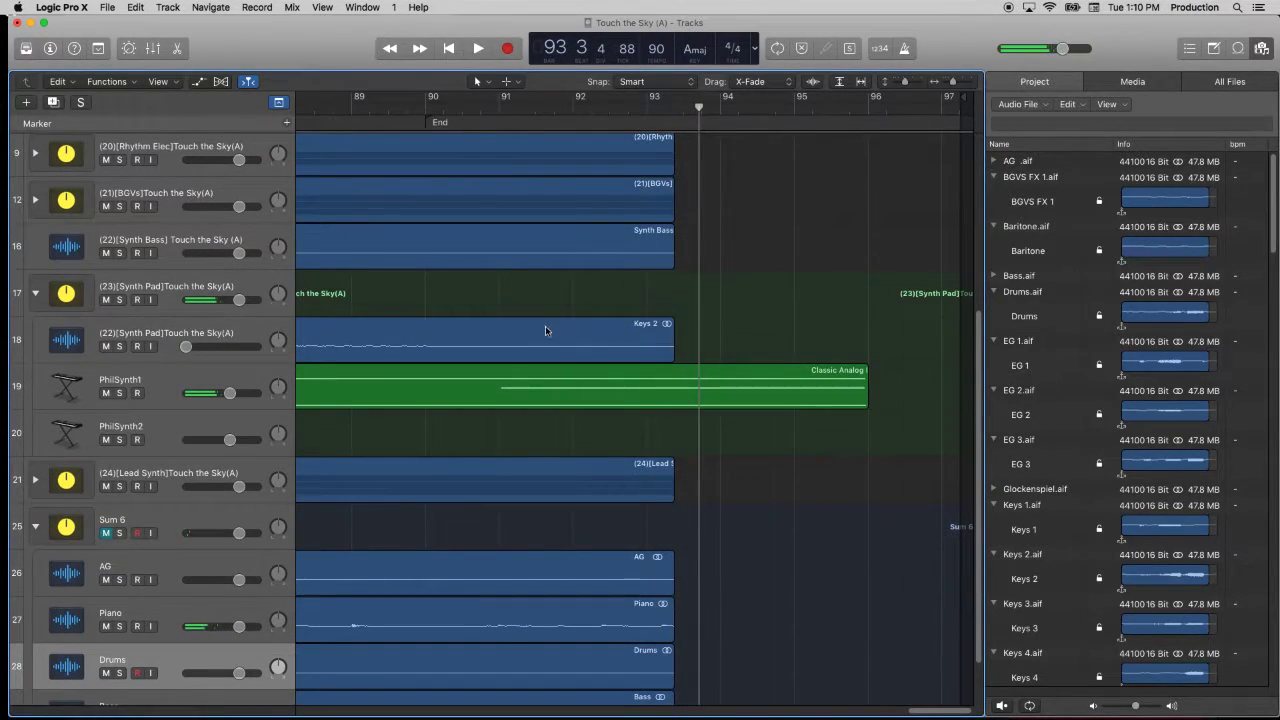
- Select and collapse the (17)[Click_Cues] track stack and open the export settings for that track
{"action": "scroll", "coordinate": [548, 332], "scroll_direction": "up", "scroll_amount": 4}
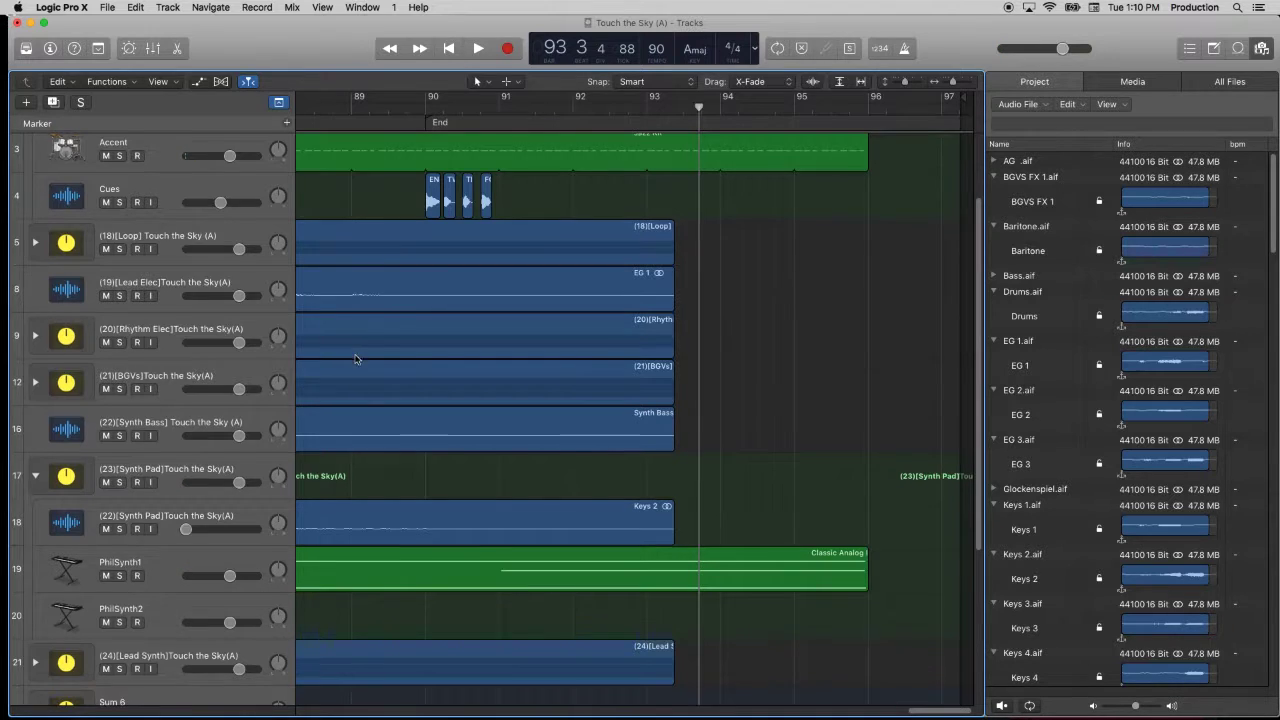
{"action": "scroll", "coordinate": [201, 166], "scroll_direction": "up", "scroll_amount": 1}
{"action": "left_click", "coordinate": [74, 166]}
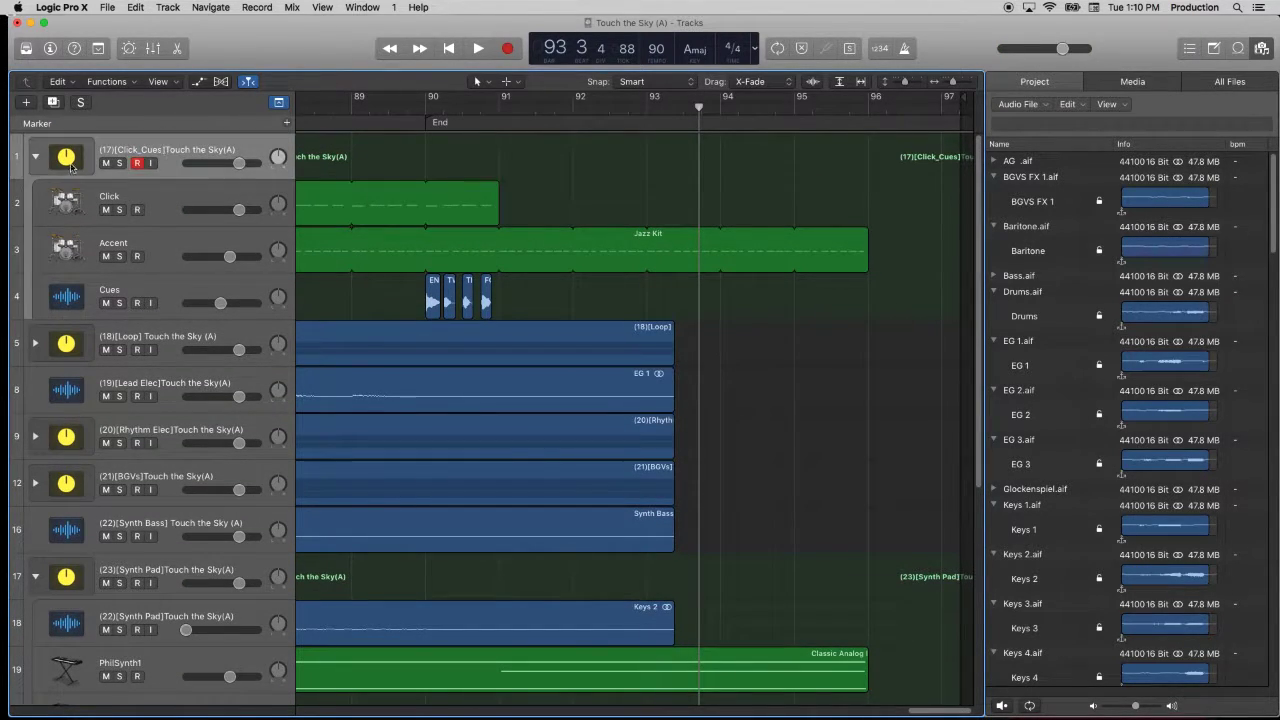
{"action": "left_click", "coordinate": [37, 157]}
{"action": "key", "text": "super+s"}
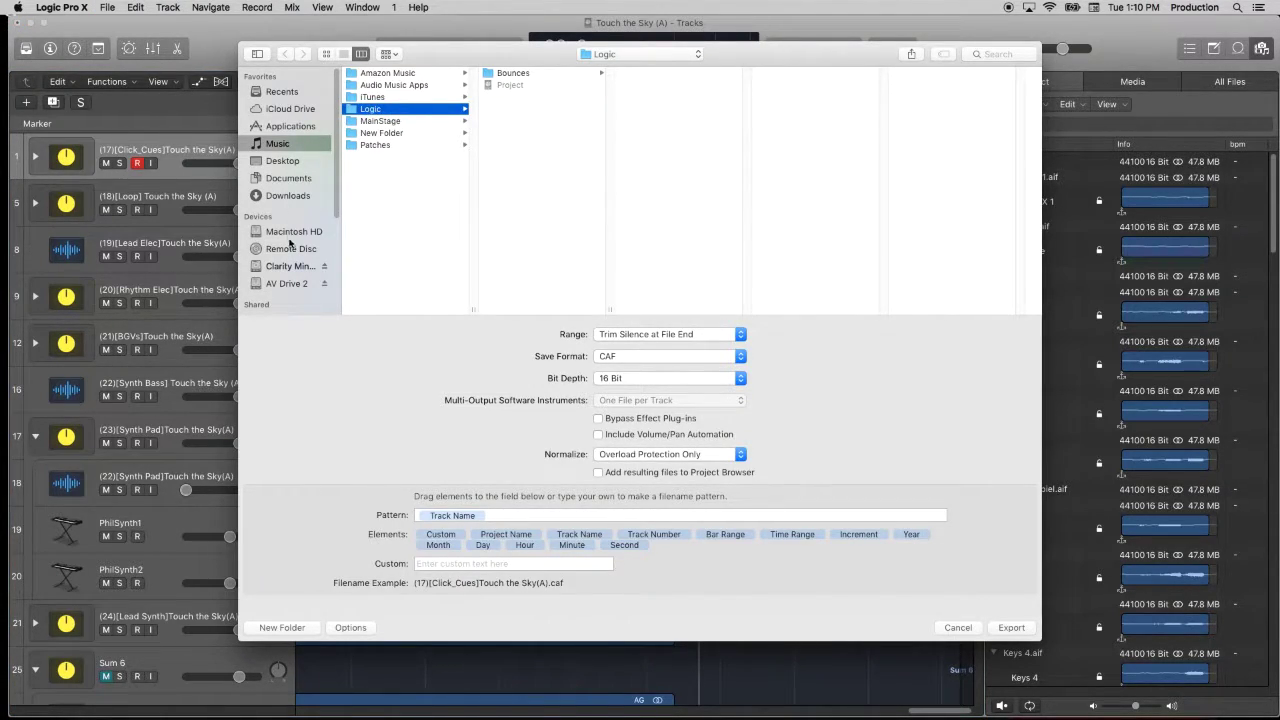
- Export the track as a 16-bit CAF into 04 Mainstage > 01 Songs > Touch The Sky (A) on the Clarity Mini Drive
{"action": "left_click", "coordinate": [291, 266]}
{"action": "left_click", "coordinate": [405, 121]}
{"action": "key", "text": "Right"}
{"action": "scroll", "coordinate": [700, 240], "scroll_direction": "down", "scroll_amount": 10}
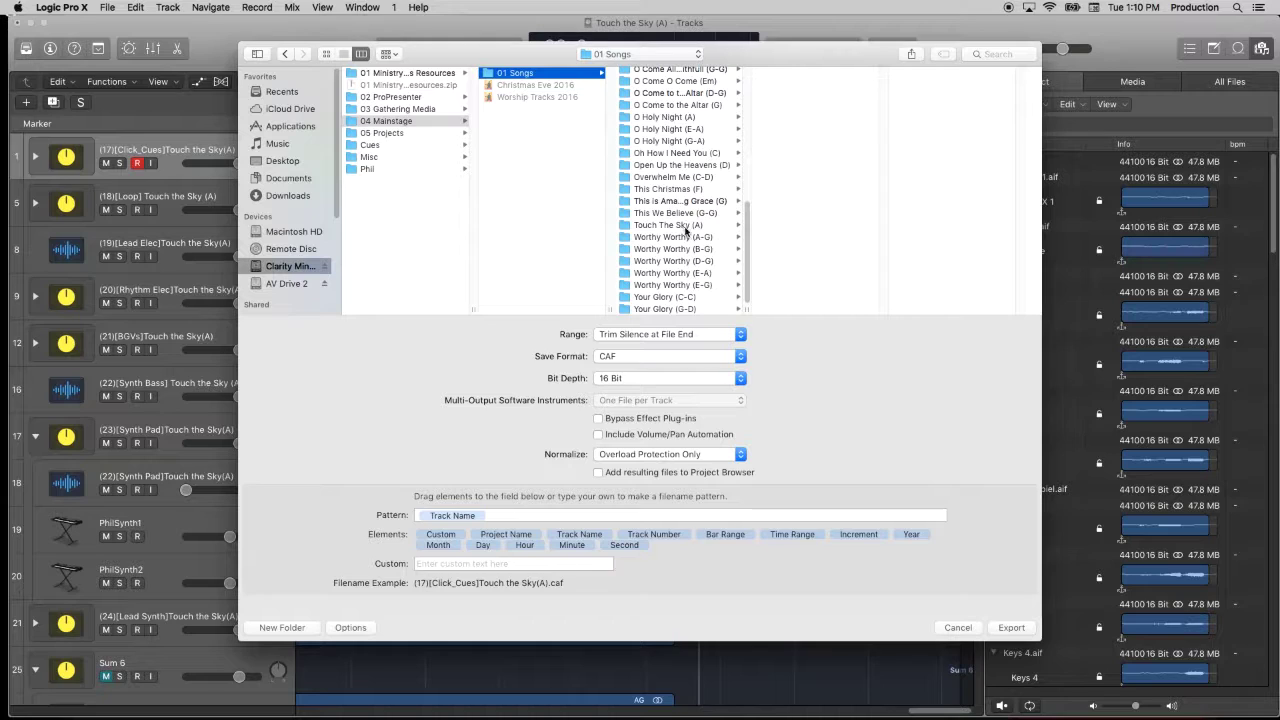
{"action": "left_click", "coordinate": [668, 225]}
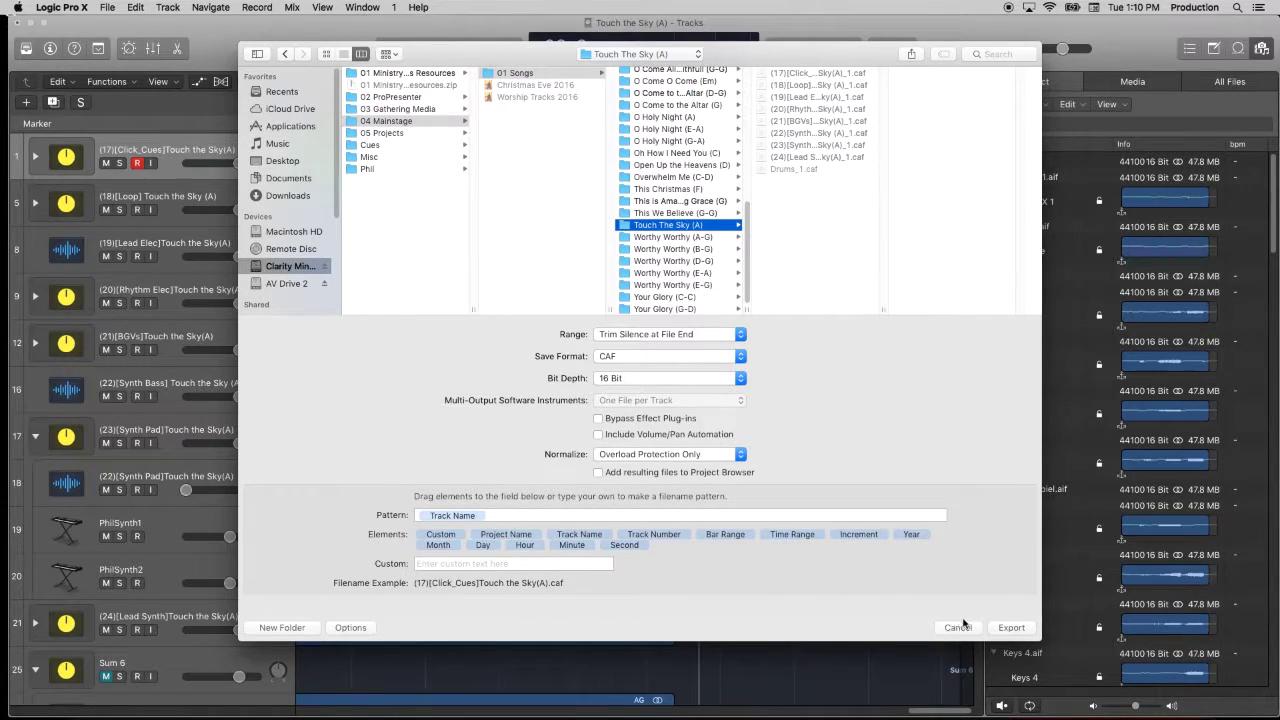
{"action": "left_click", "coordinate": [1006, 629]}
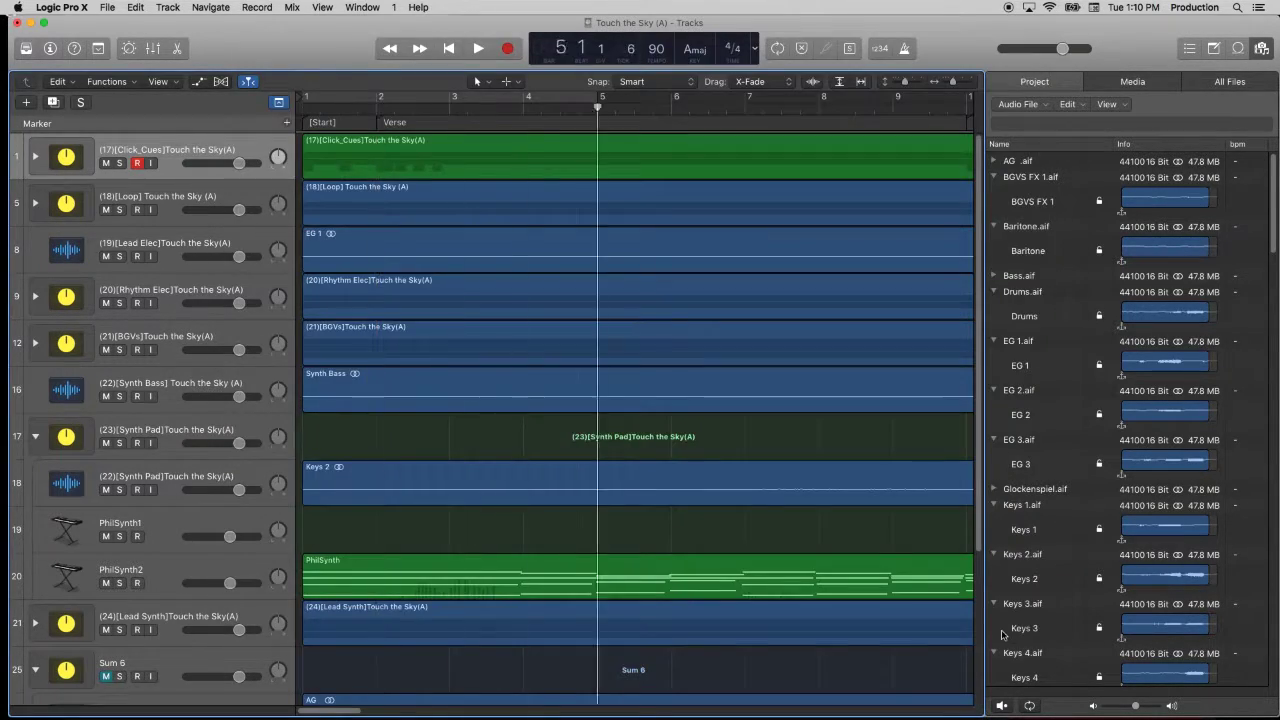
- Switch to Finder and select the newly exported (17)[Click_Cues]Touch the Sky(A)_2.caf in the Touch The Sky (A) folder
{"action": "key", "text": "super+Tab"}
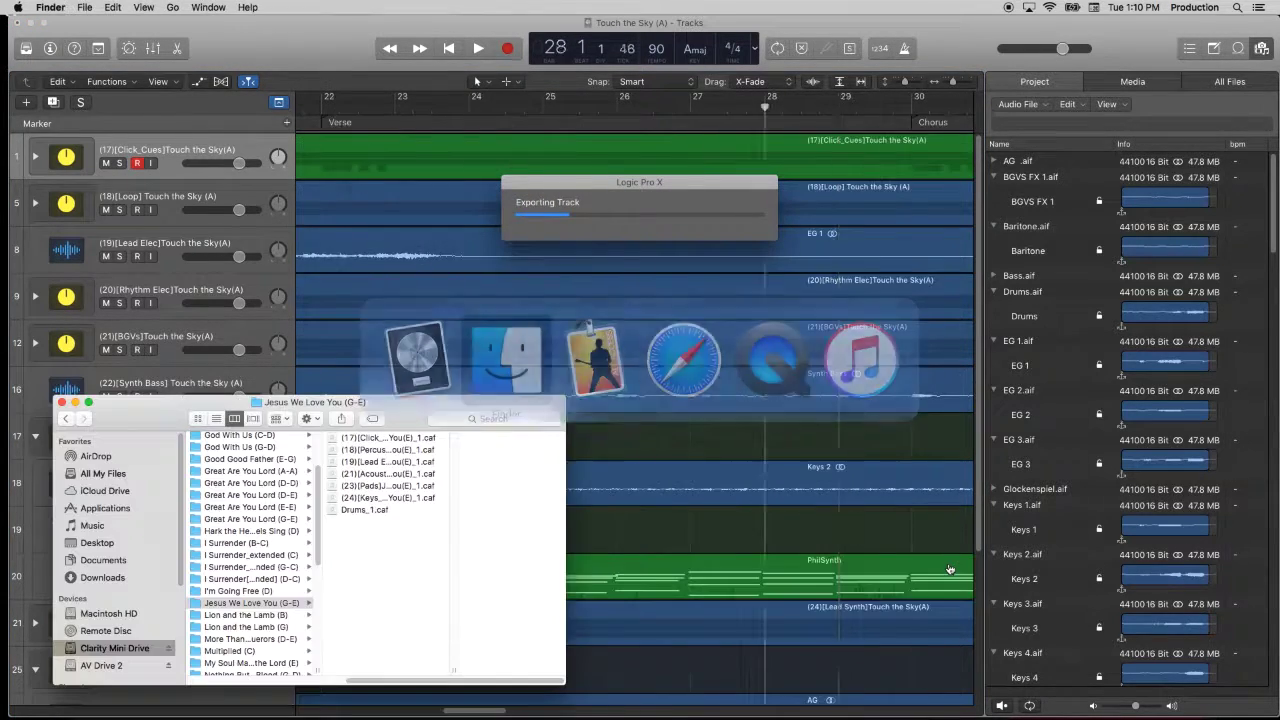
{"action": "scroll", "coordinate": [240, 598], "scroll_direction": "down", "scroll_amount": 10}
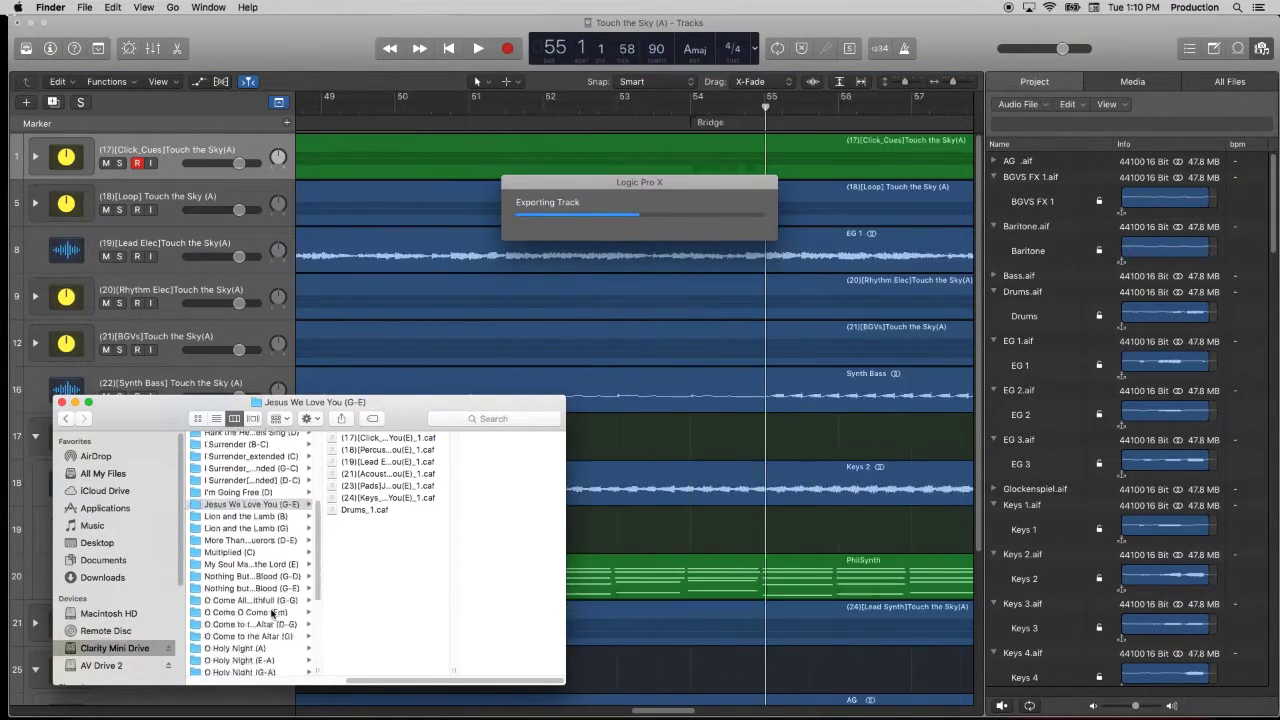
{"action": "left_click", "coordinate": [238, 585]}
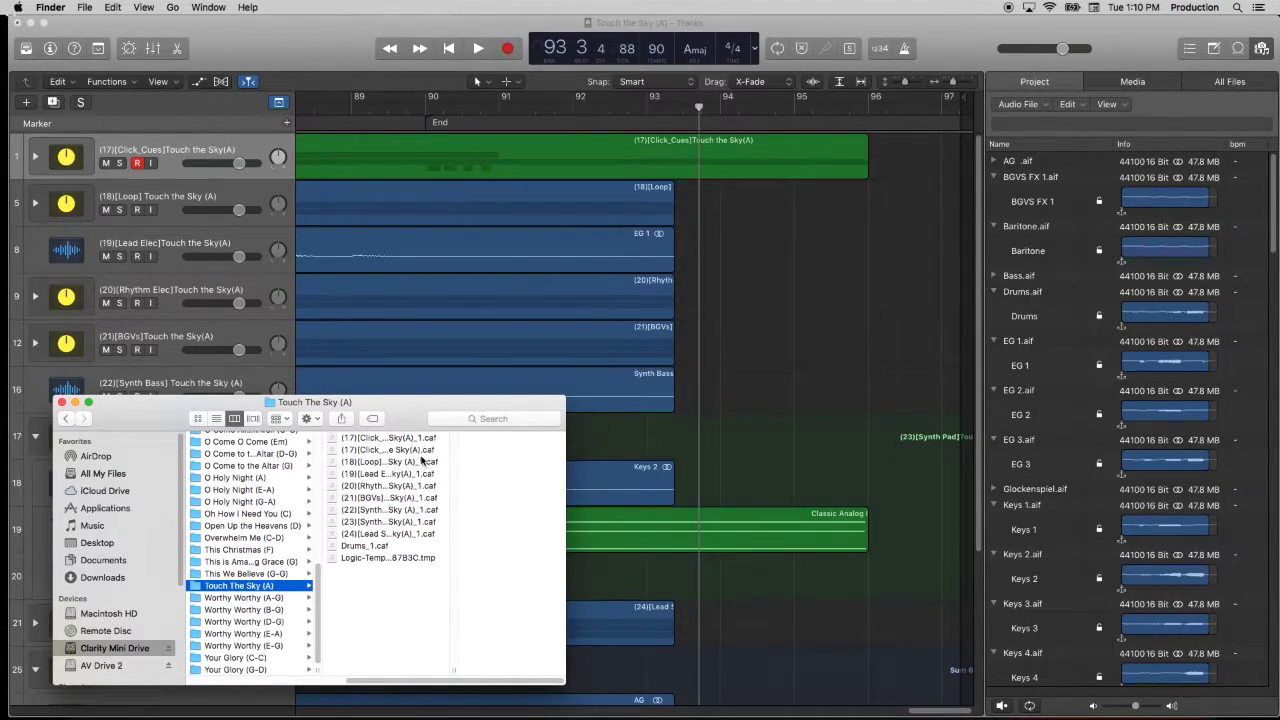
{"action": "left_click", "coordinate": [411, 452]}
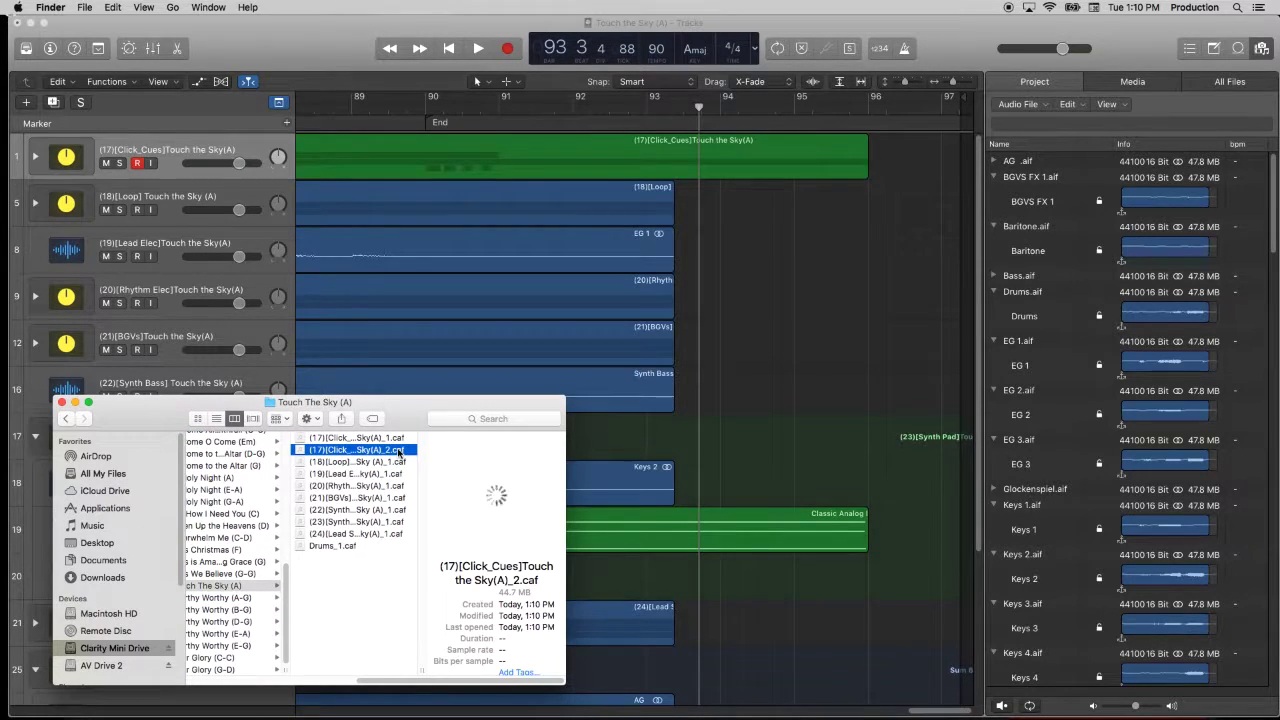
- Load (17)[Click_Cues]Touch the Sky(A)_2.caf into the (17)Click/Cues channel of MainStage's Touch the Sky patch and save the concert
{"action": "key", "text": "super+Tab"}
{"action": "key", "text": "super+Tab"}
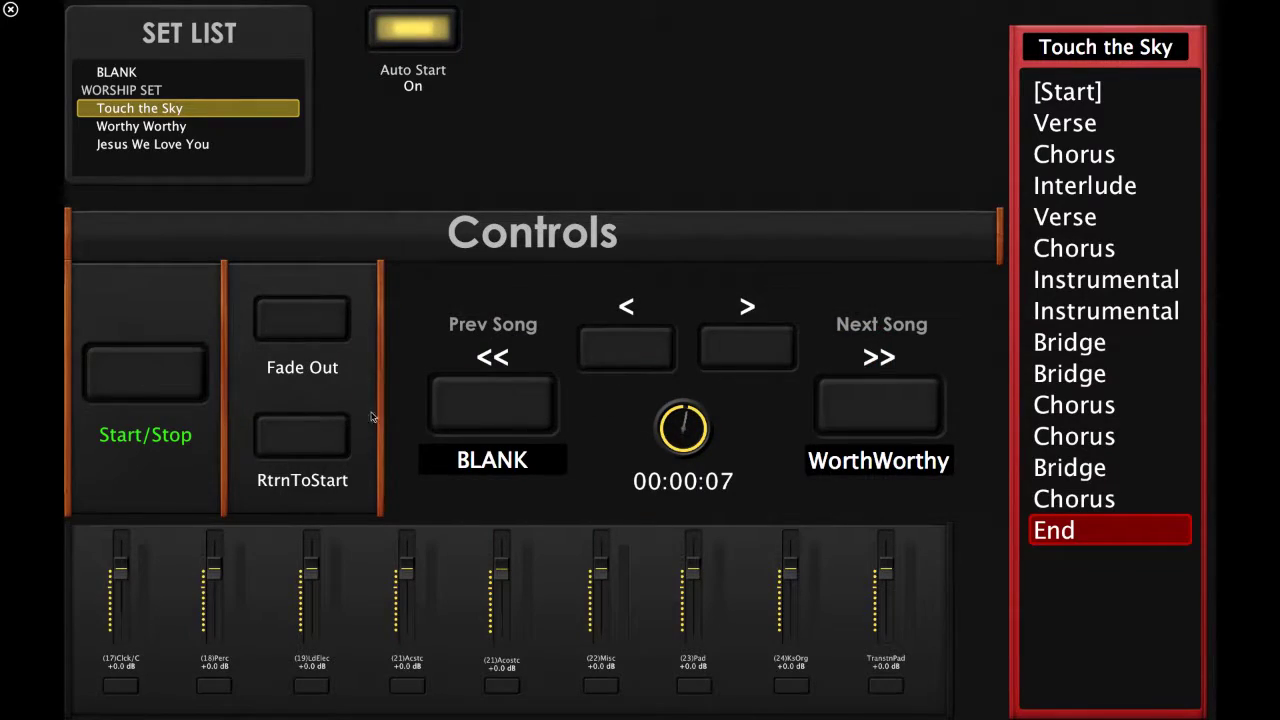
{"action": "key", "text": "super+Tab"}
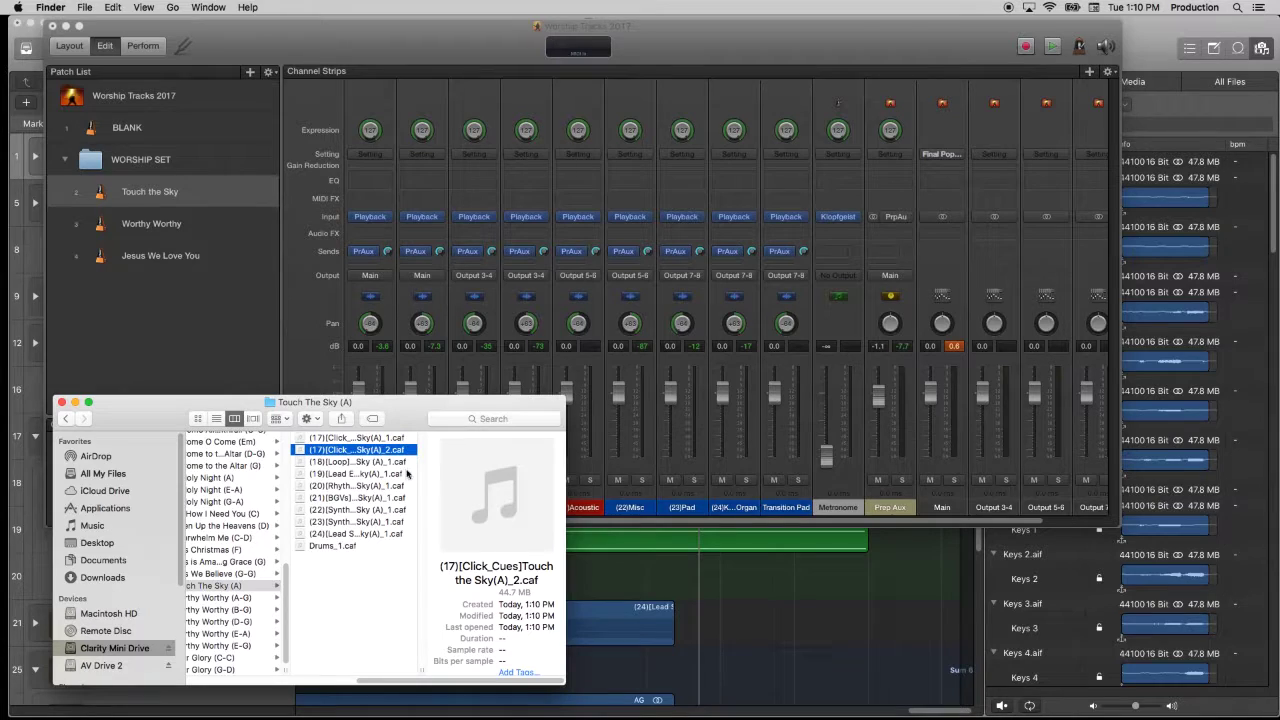
{"action": "left_click_drag", "start_coordinate": [375, 452], "coordinate": [372, 48]}
{"action": "left_click", "coordinate": [373, 47]}
{"action": "key", "text": "super+s"}
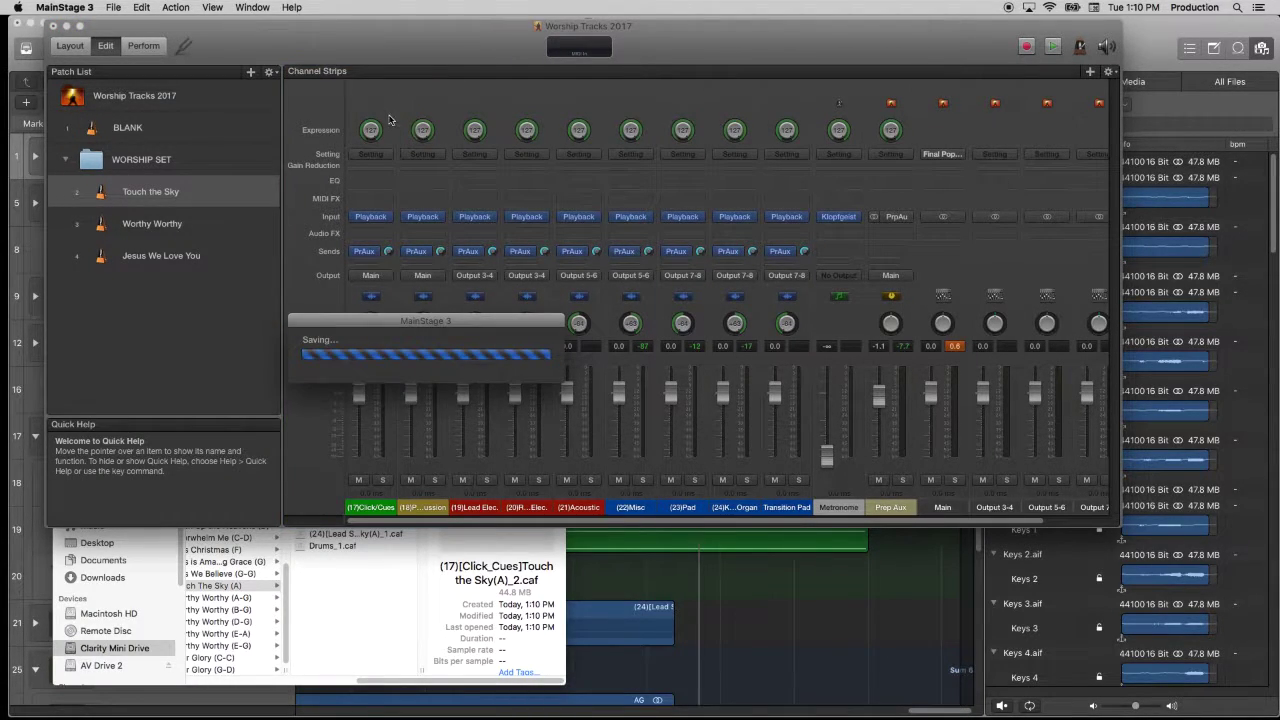
- Switch to Perform mode, start Touch the Sky and play it from the last Chorus marker and the End marker
{"action": "left_click", "coordinate": [143, 46]}
{"action": "left_click", "coordinate": [189, 396]}
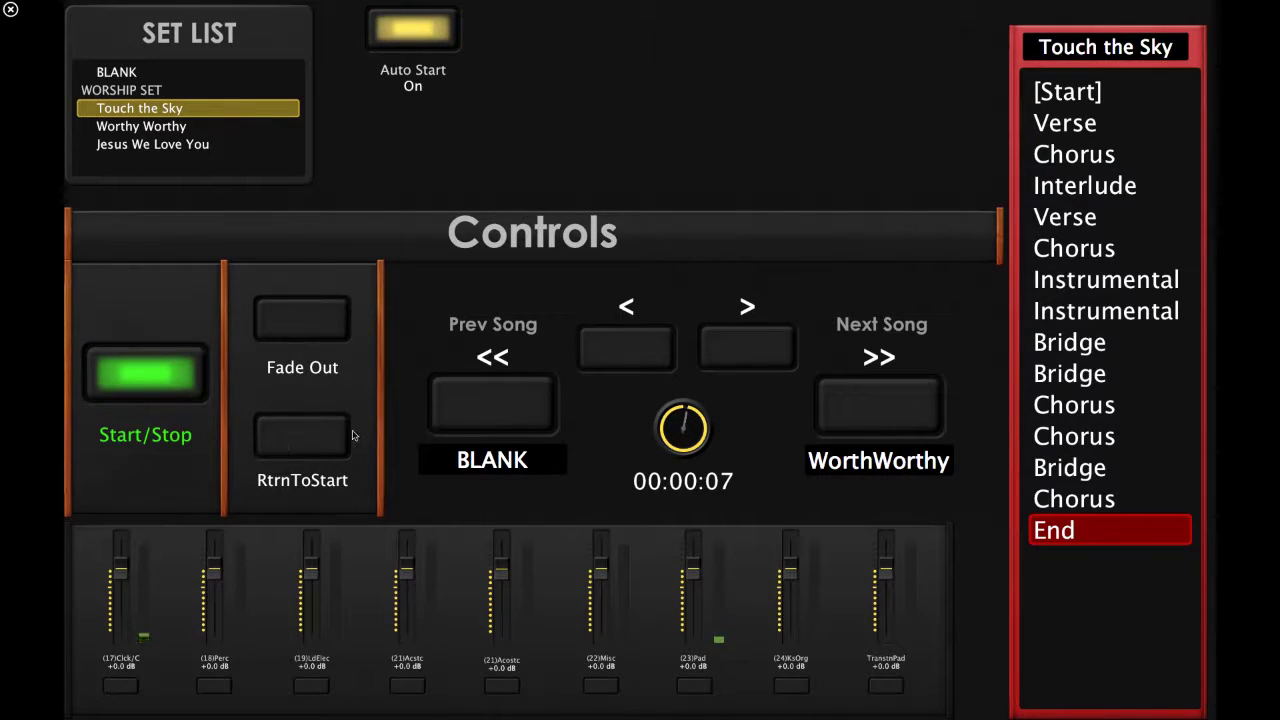
{"action": "left_click", "coordinate": [1094, 503]}
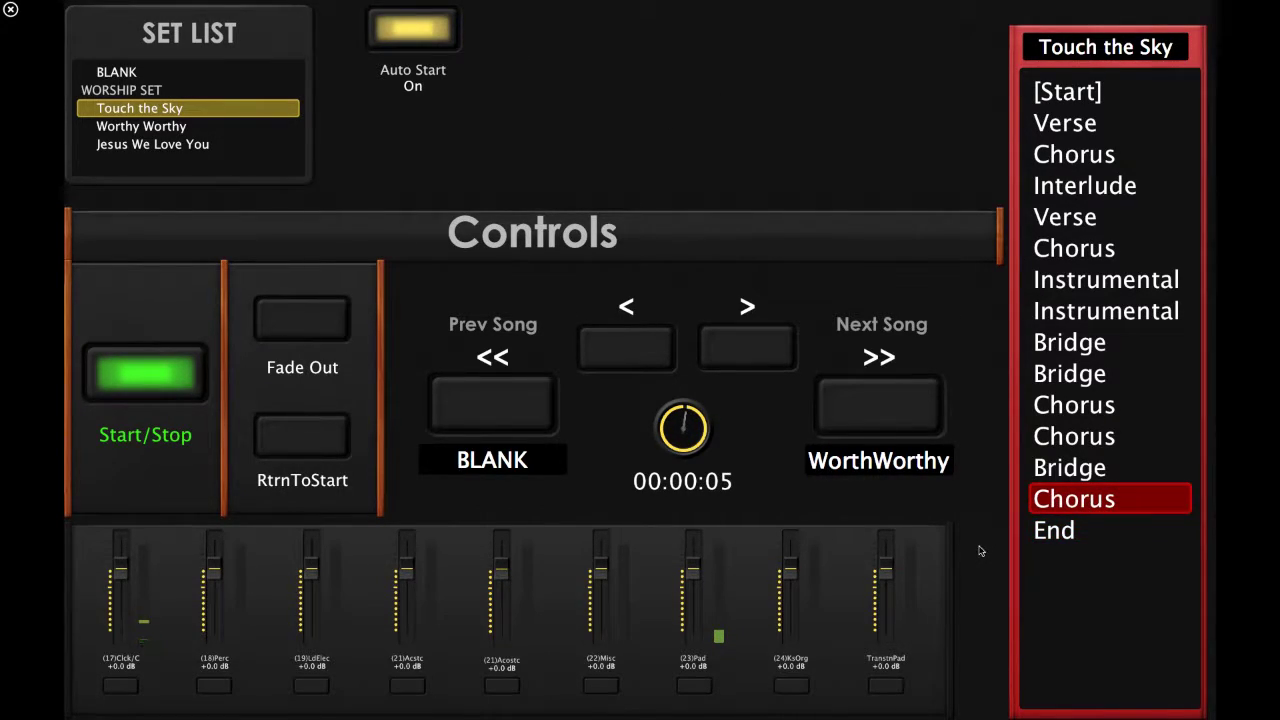
{"action": "left_click", "coordinate": [1075, 530]}
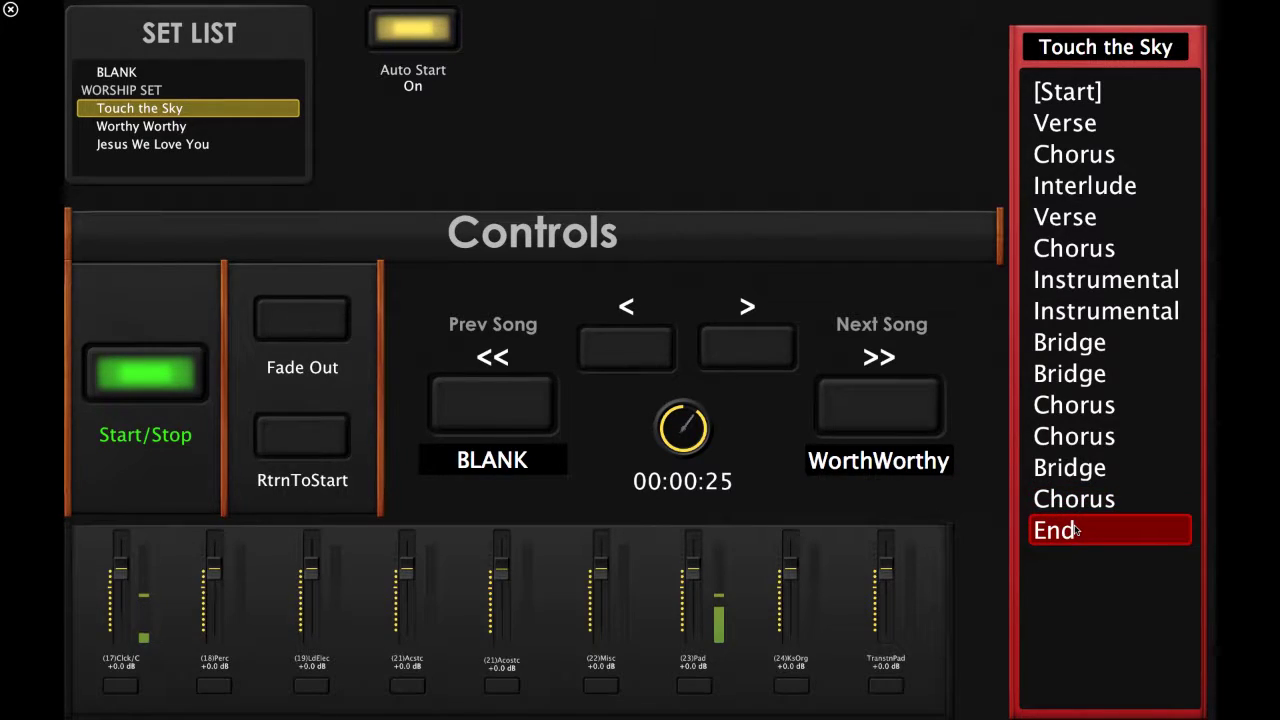
{"action": "key", "text": "XF86AudioLowerVolume"}
{"action": "key", "text": "XF86AudioRaiseVolume"}
- Advance to Worthy Worthy, select its End marker to test the ending, and move on to Jesus We Love You
{"action": "left_click", "coordinate": [837, 427]}
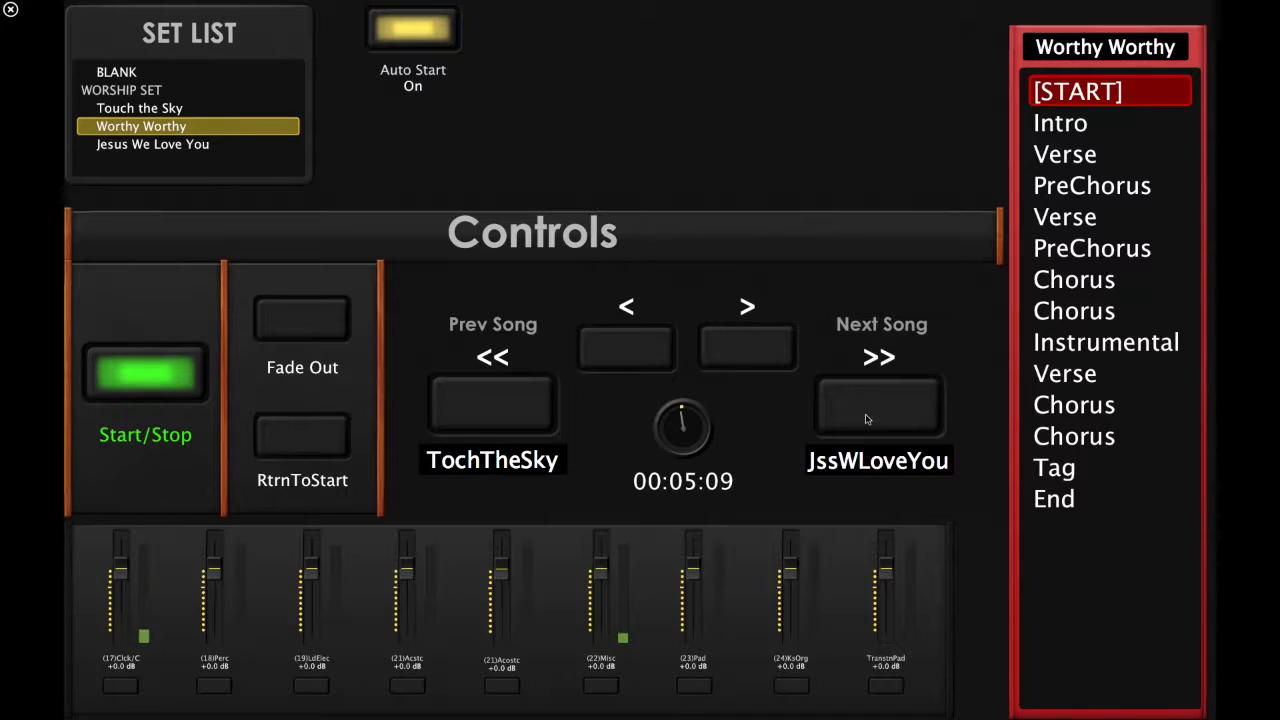
{"action": "left_click", "coordinate": [1040, 502]}
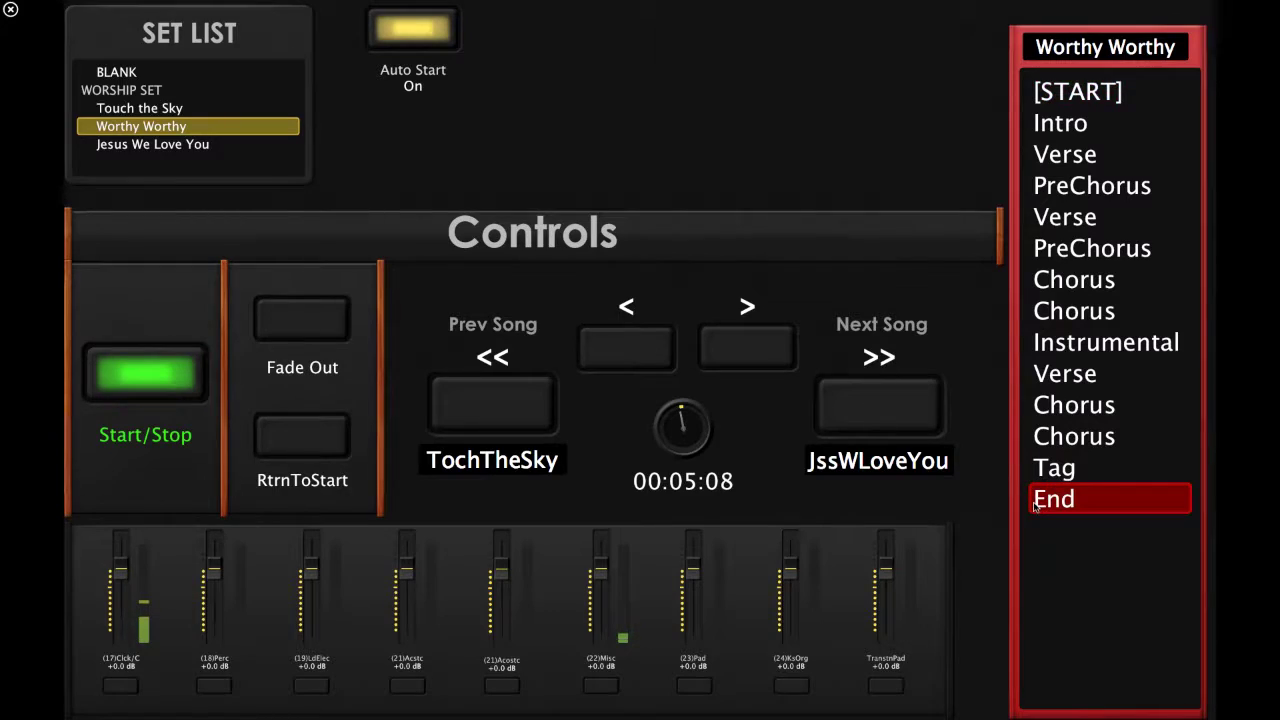
{"action": "left_click", "coordinate": [889, 423]}
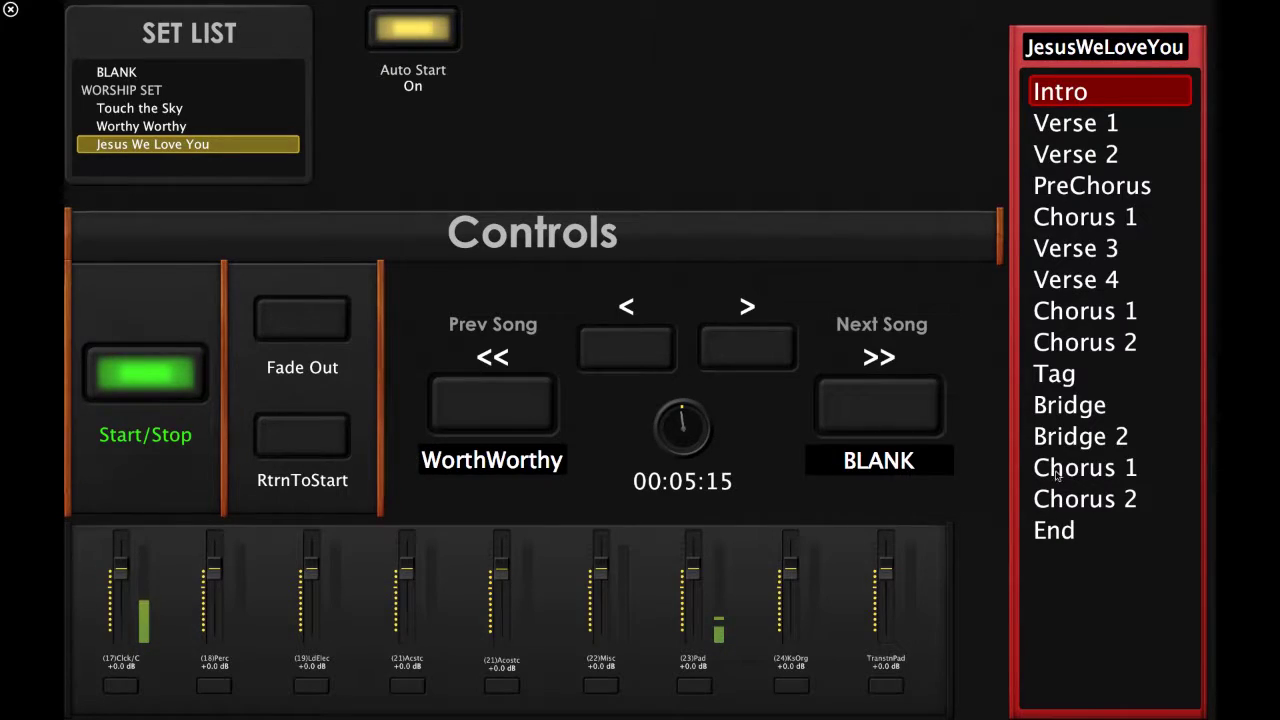
{"action": "left_click", "coordinate": [1058, 530]}
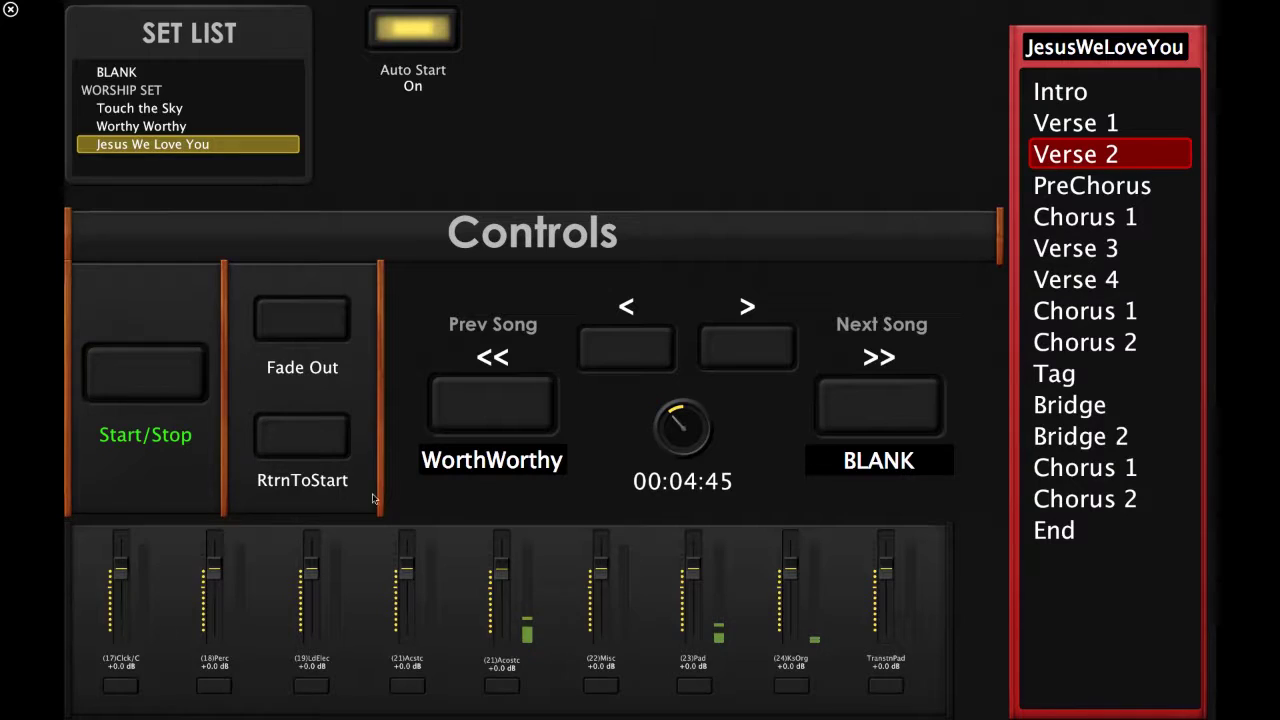
- Return Jesus We Love You to its start, play it and test jumping to the Intro and Verse 1 markers
{"action": "left_click", "coordinate": [299, 437]}
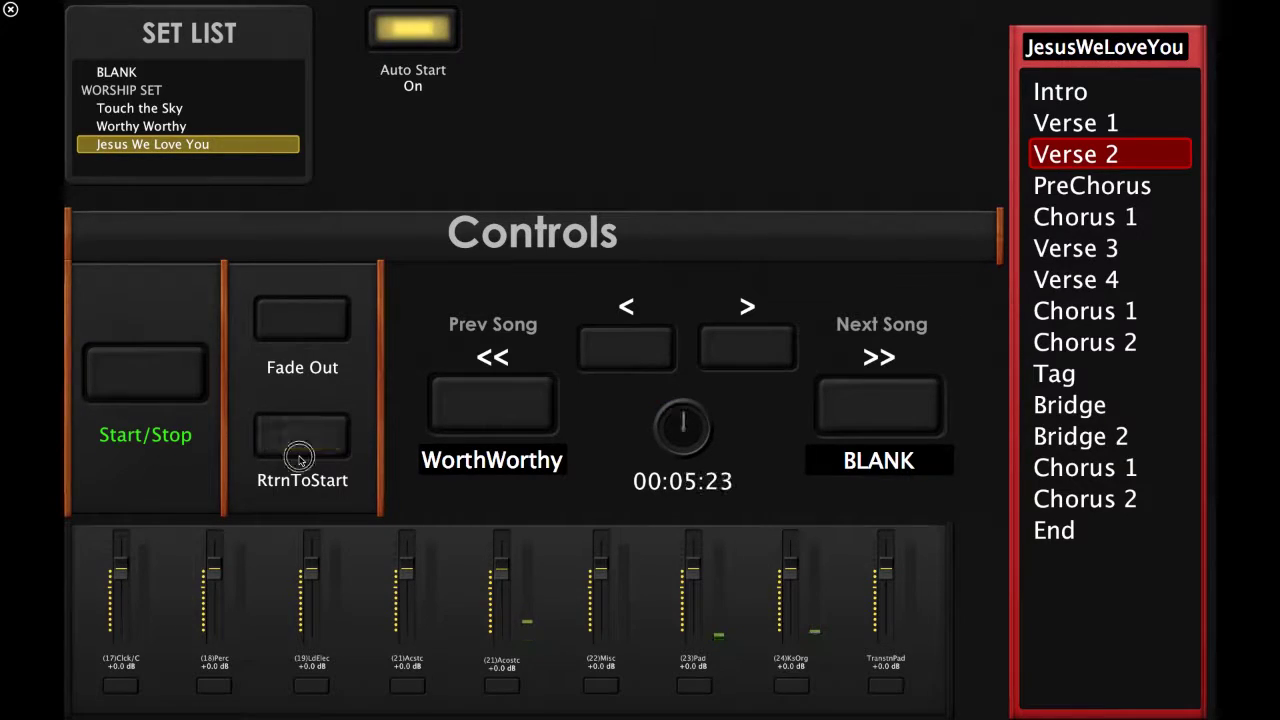
{"action": "left_click", "coordinate": [115, 385]}
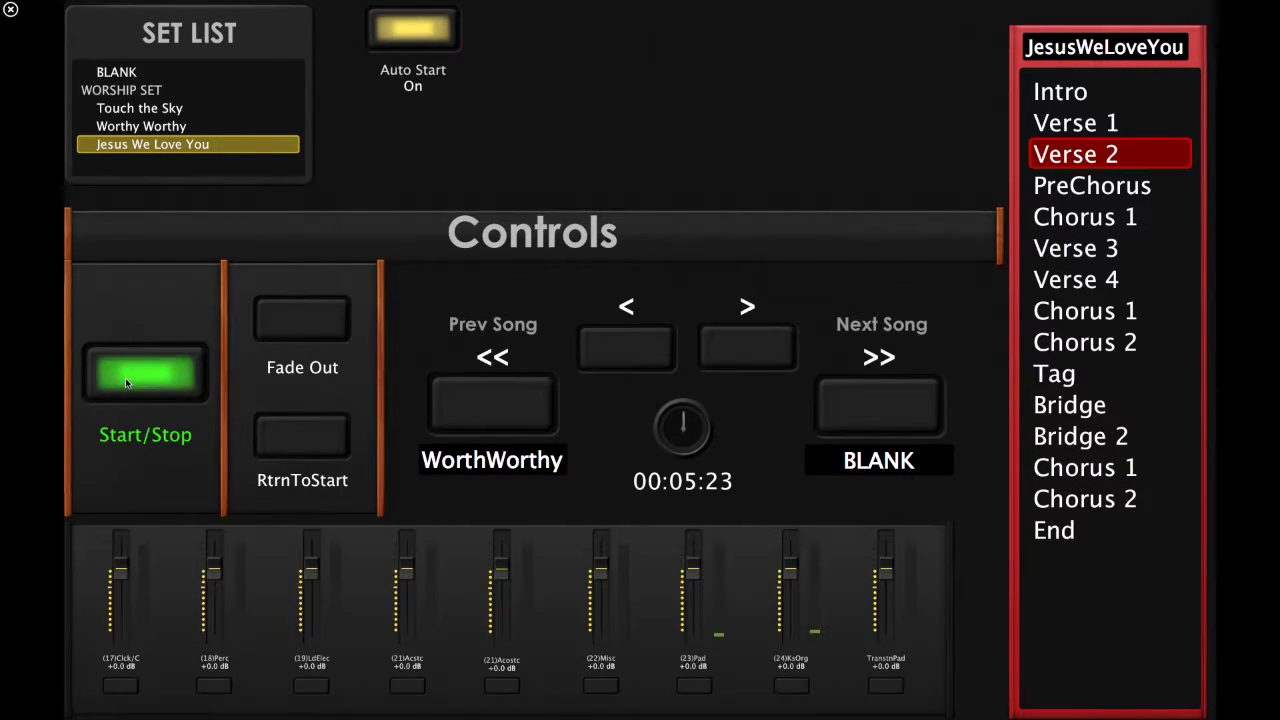
{"action": "left_click", "coordinate": [1055, 98]}
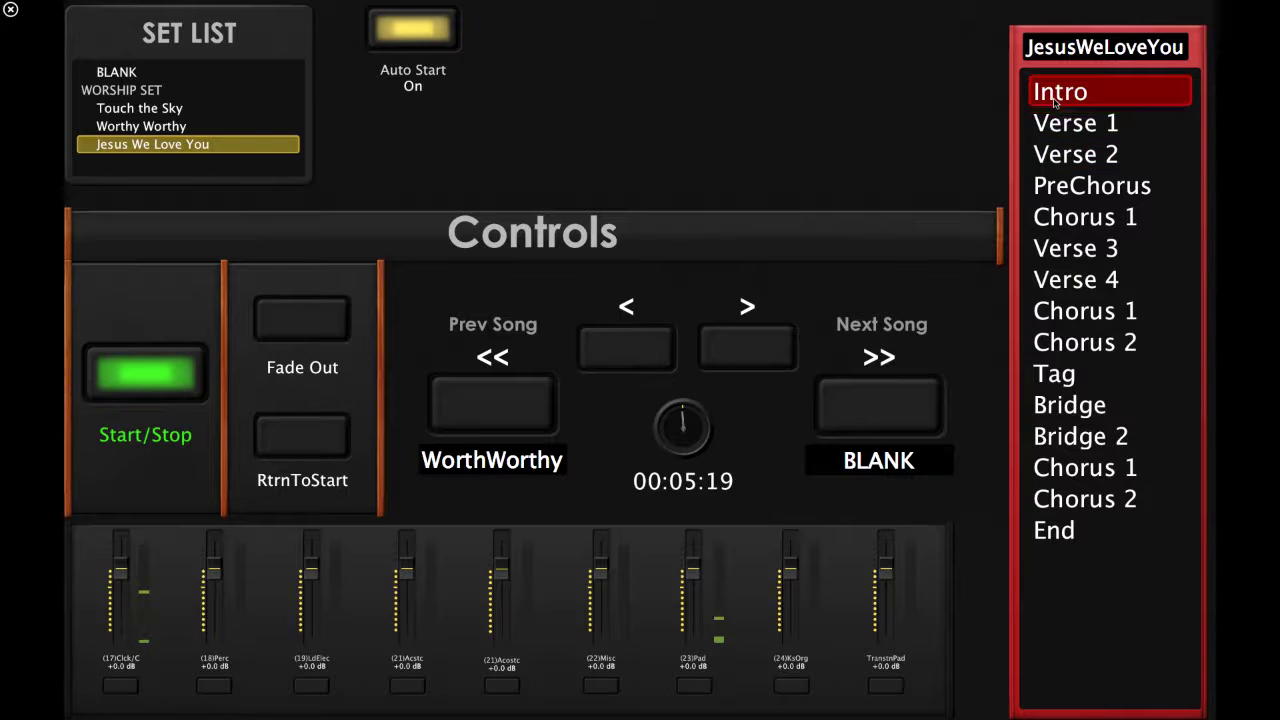
{"action": "left_click", "coordinate": [160, 388]}
{"action": "left_click", "coordinate": [1094, 124]}
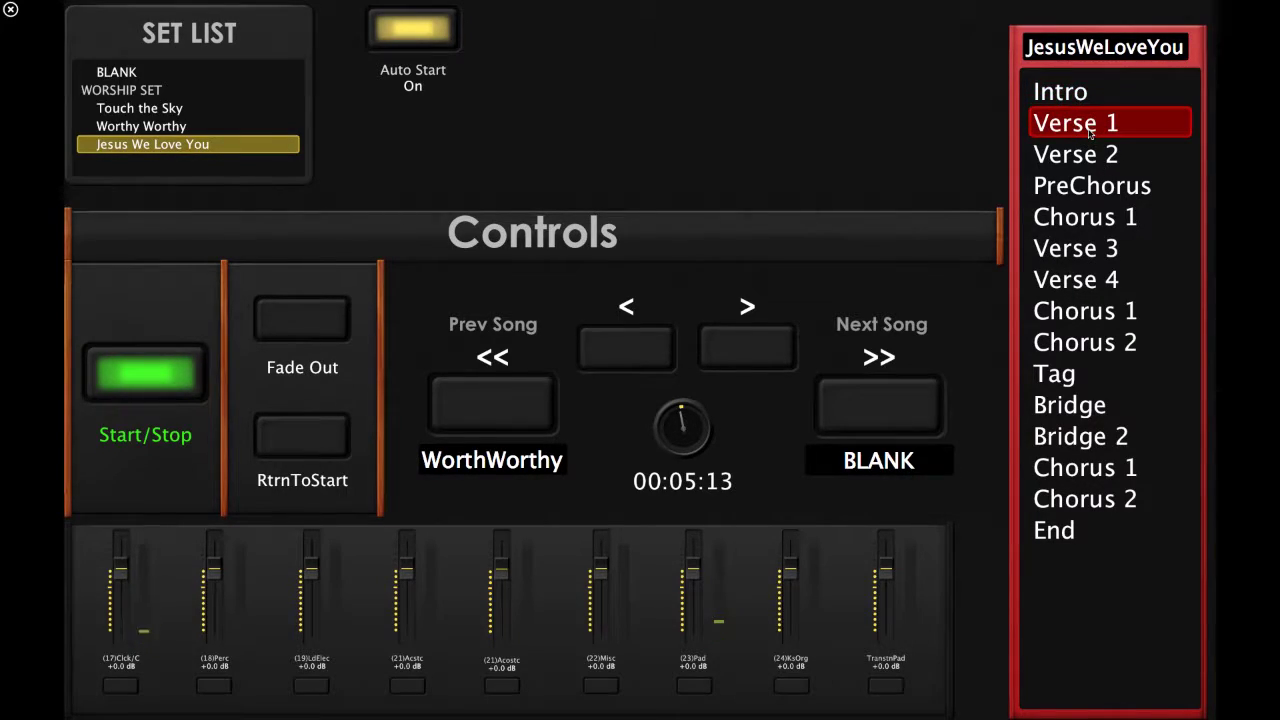
- Return to Edit mode and set the Jesus We Love You patch's time signature to 4/4
{"action": "left_click", "coordinate": [10, 12]}
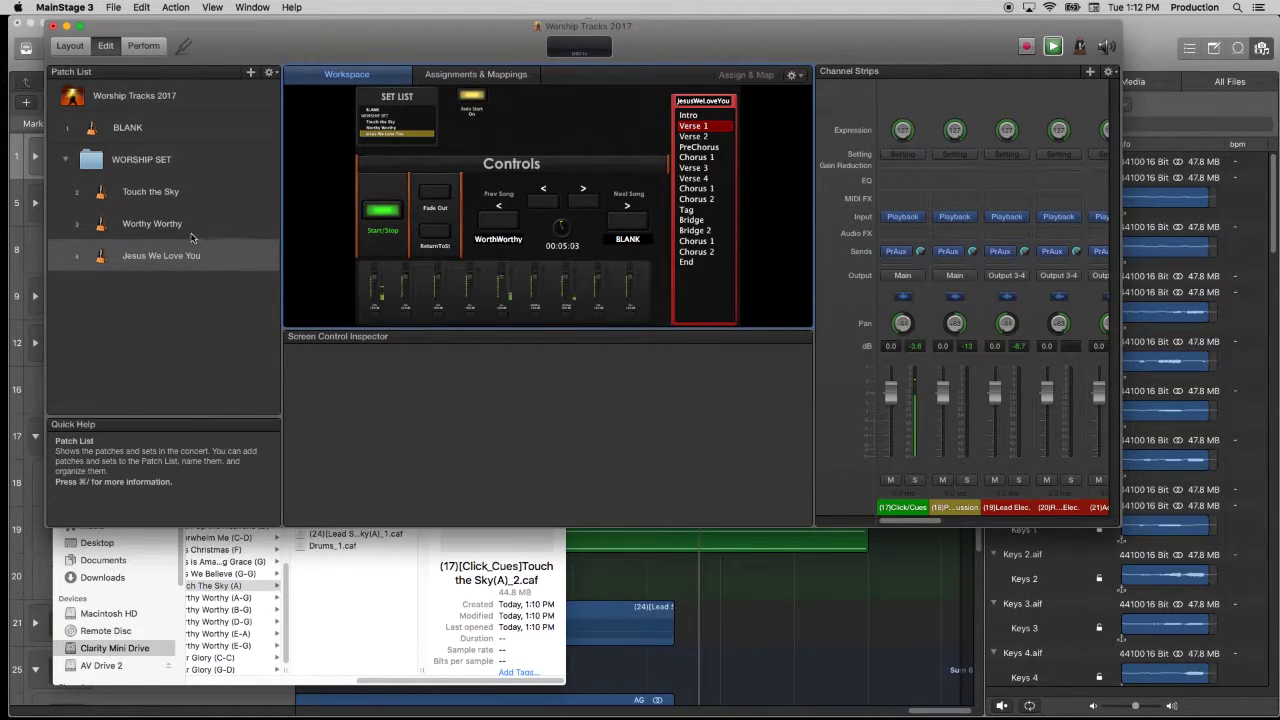
{"action": "key", "text": "Up"}
{"action": "key", "text": "Down"}
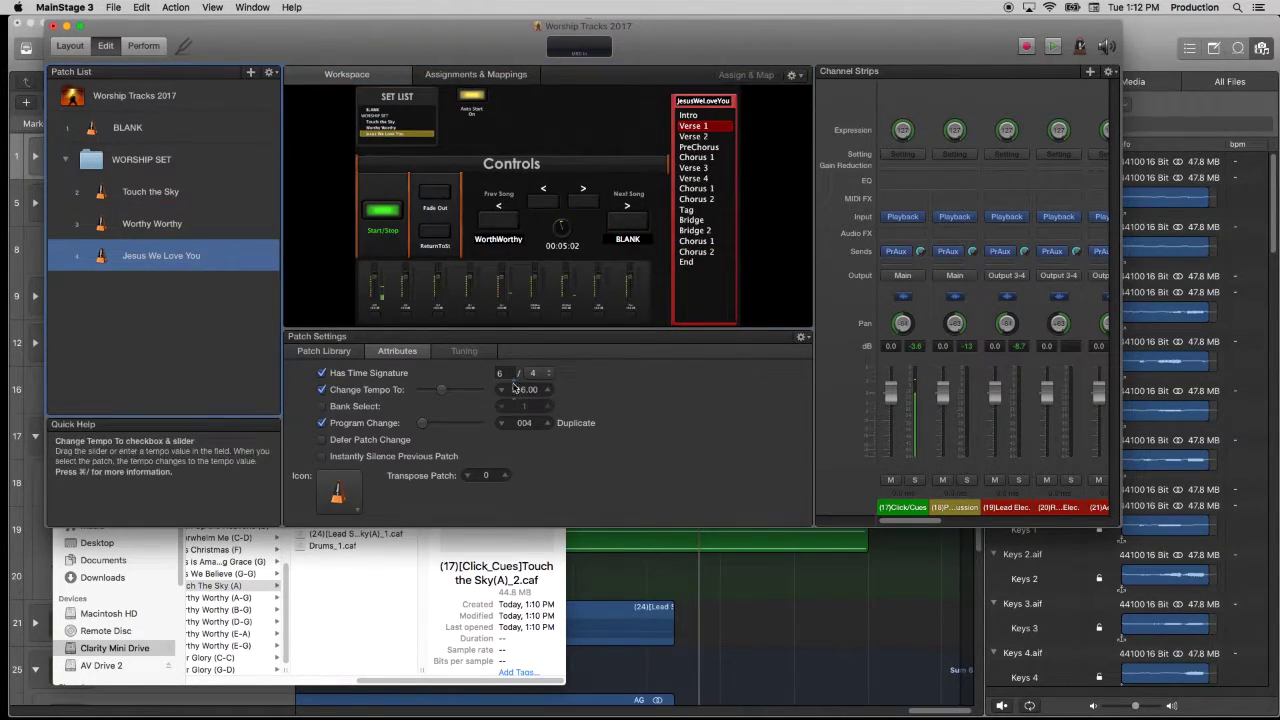
{"action": "left_click", "coordinate": [505, 372]}
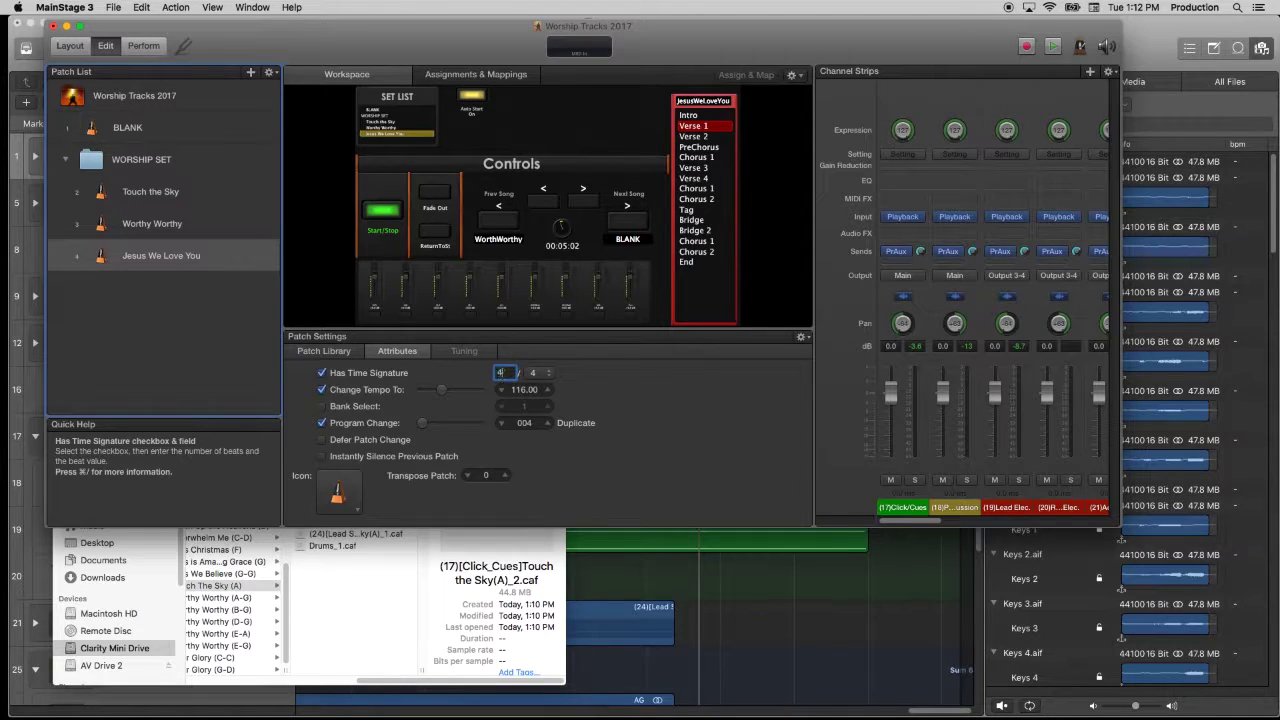
{"action": "key", "text": "BackSpace"}
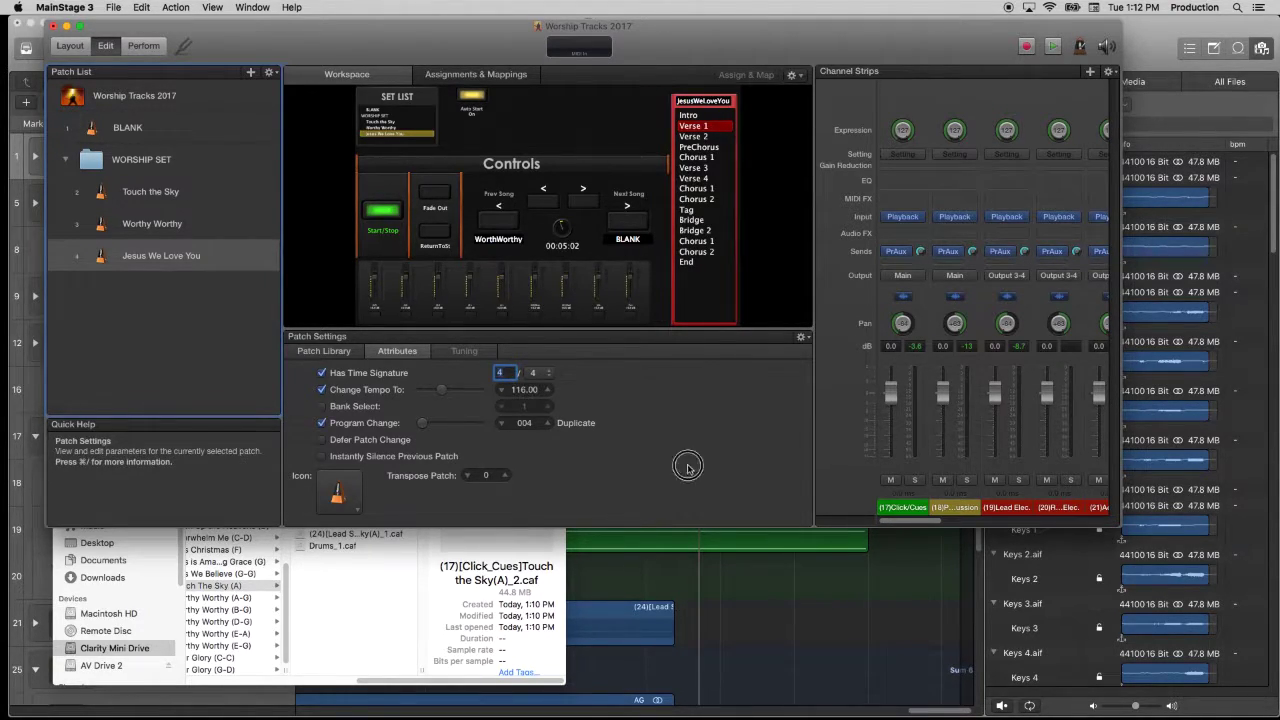
- Check the Click/Cues Playback instrument, close it, and restart Jesus We Love You from its beginning
{"action": "left_click", "coordinate": [903, 218]}
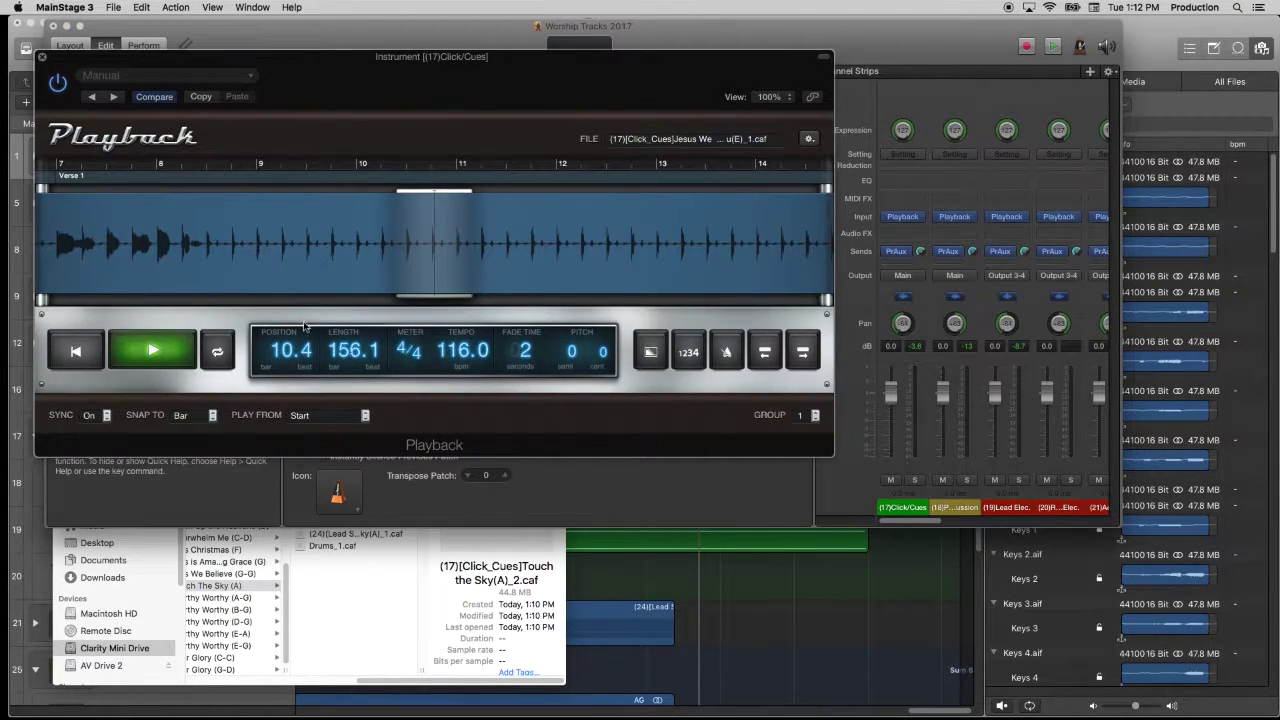
{"action": "left_click", "coordinate": [42, 57]}
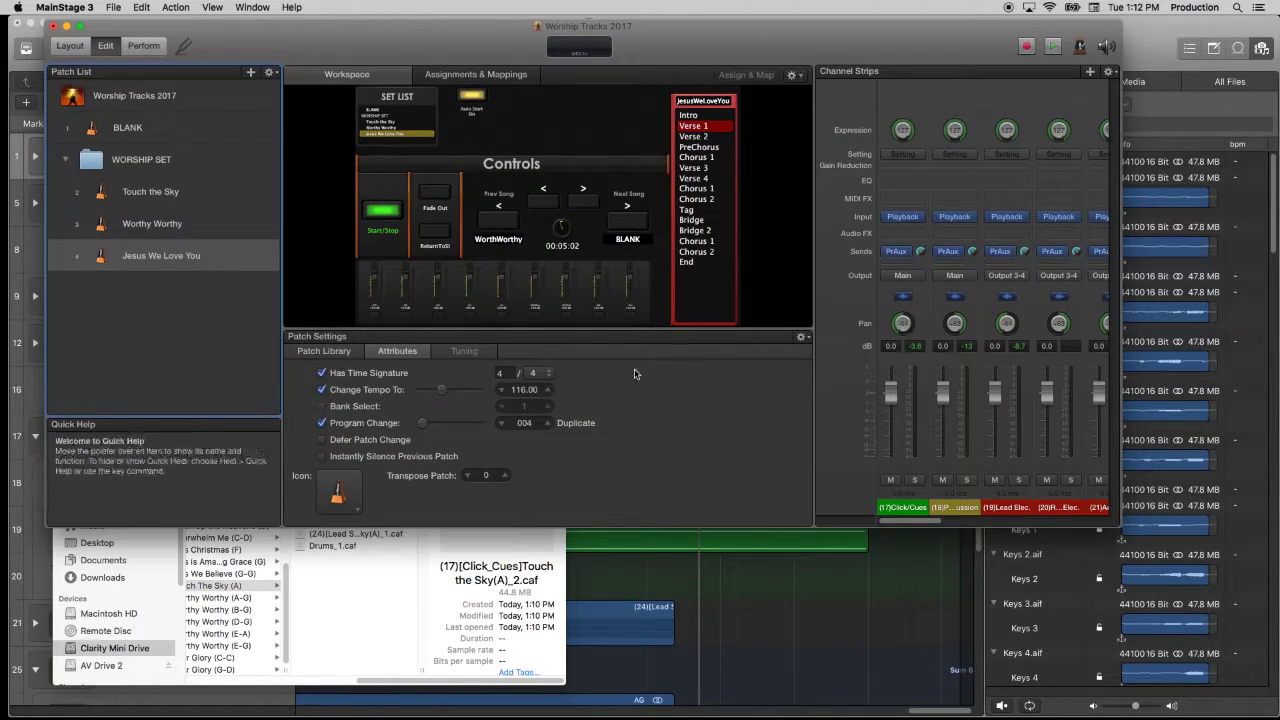
{"action": "left_click", "coordinate": [427, 237]}
{"action": "left_click", "coordinate": [384, 213]}
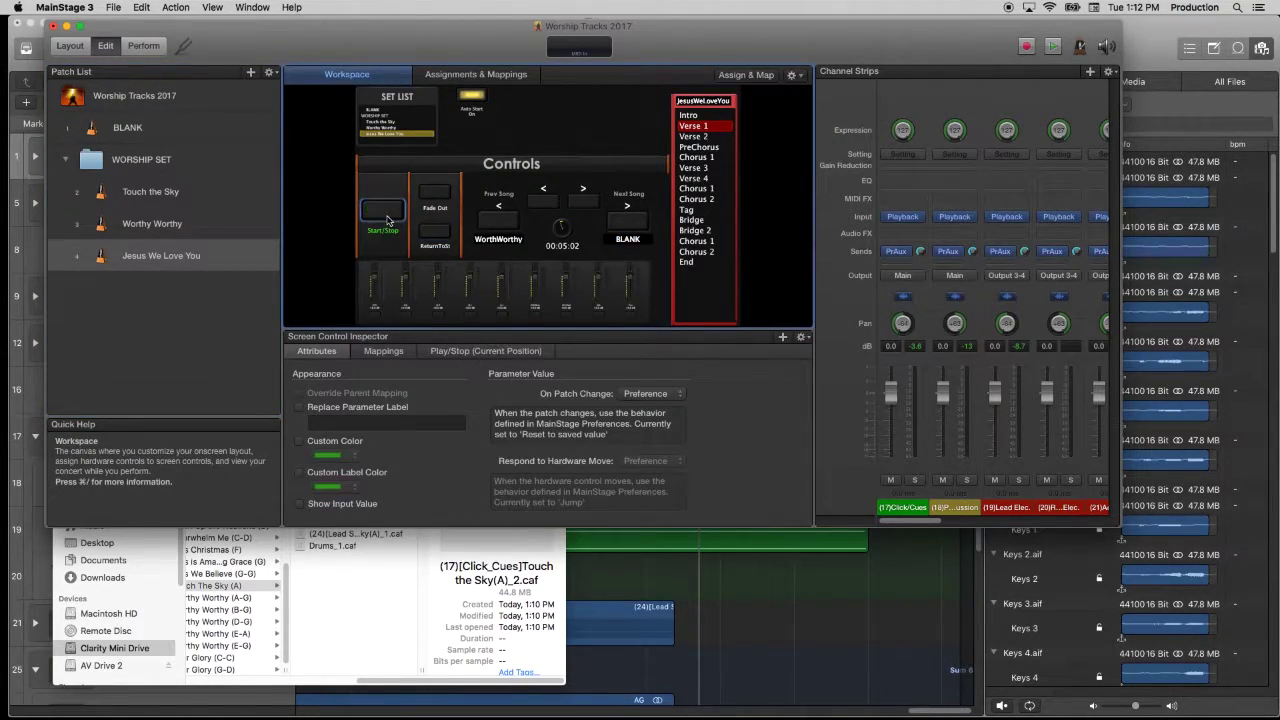
{"action": "left_click", "coordinate": [402, 213]}
{"action": "left_click", "coordinate": [443, 232]}
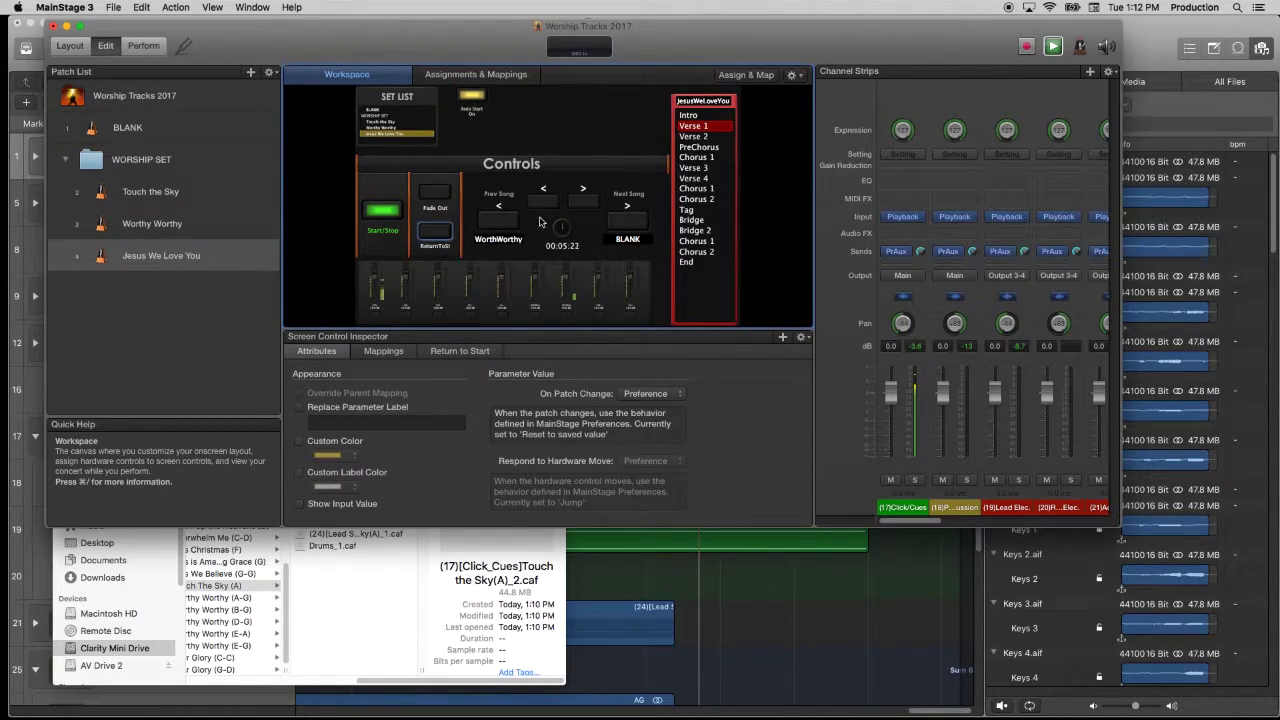
- Test jumping to the PreChorus, first Chorus 1, Bridge and second Chorus 1 markers, and stop playback
{"action": "left_click", "coordinate": [690, 150]}
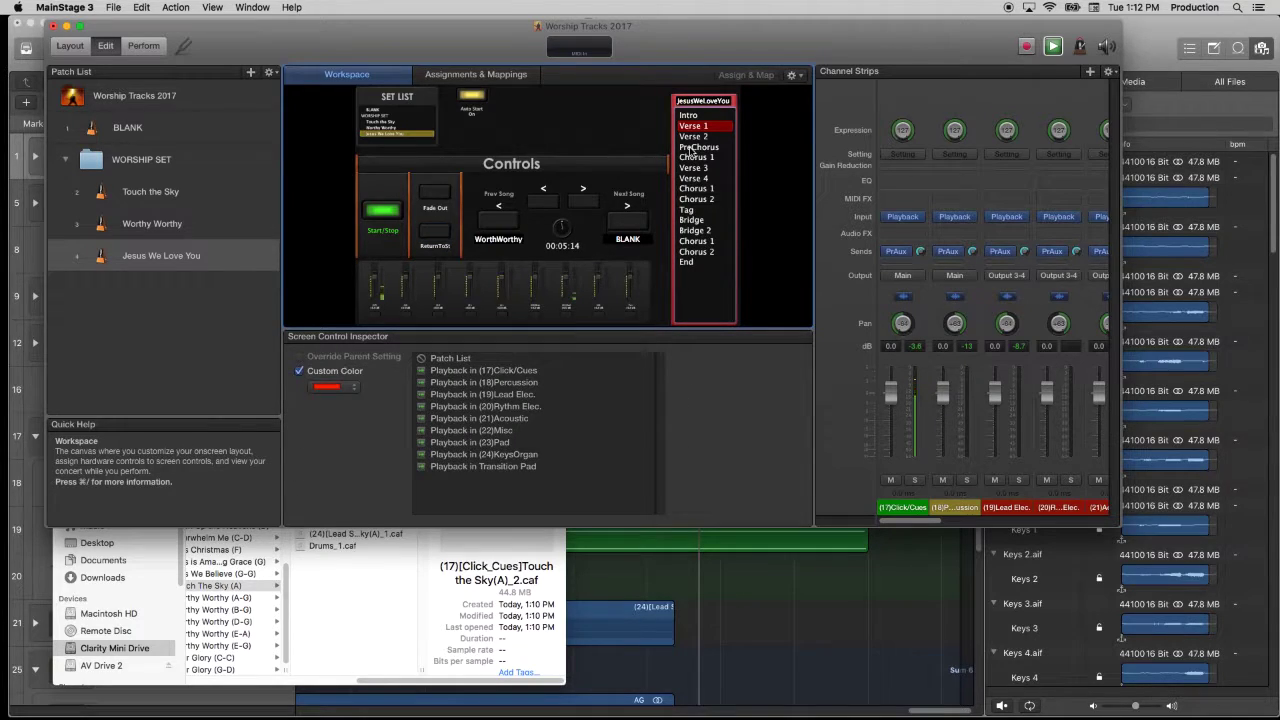
{"action": "left_click", "coordinate": [690, 149]}
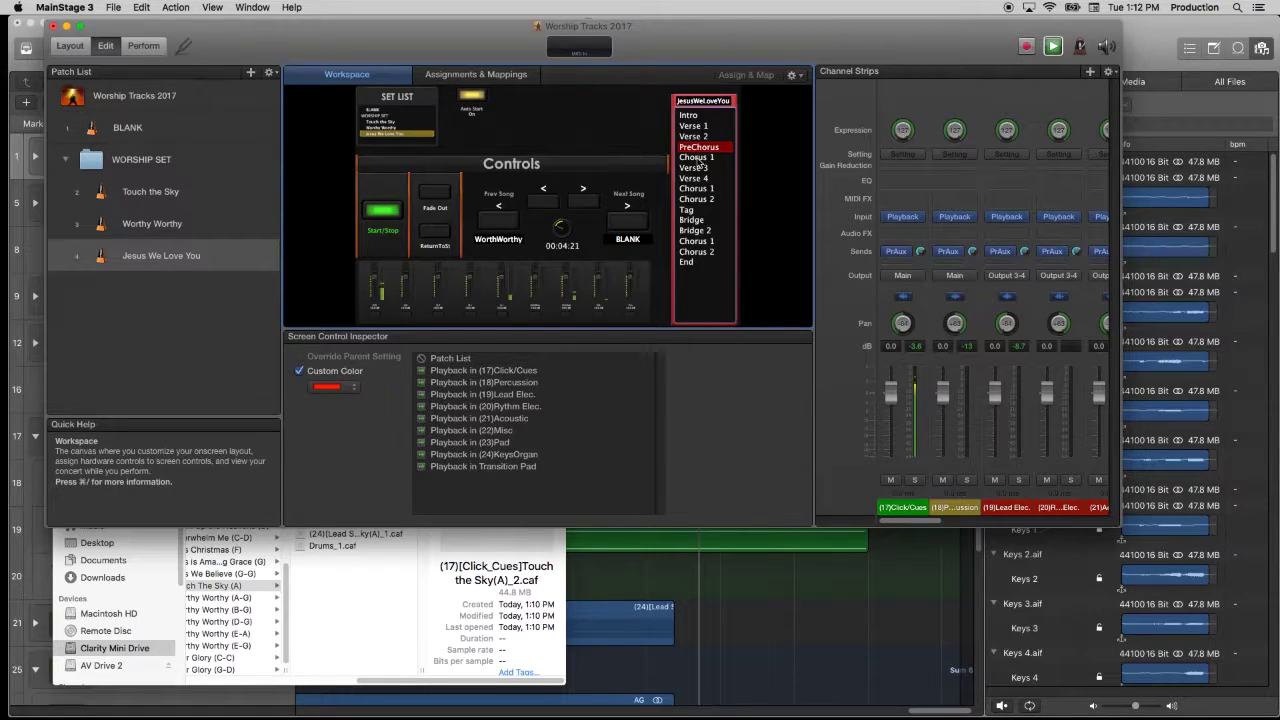
{"action": "left_click", "coordinate": [698, 158]}
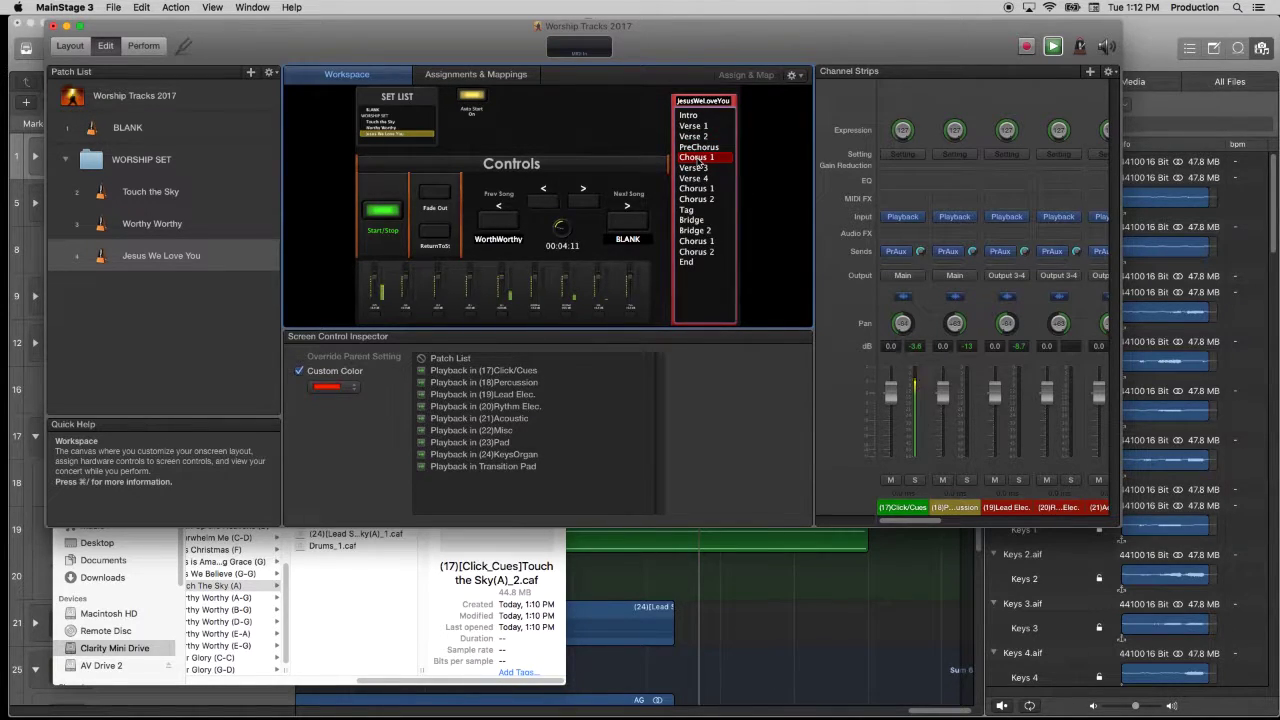
{"action": "left_click", "coordinate": [690, 220]}
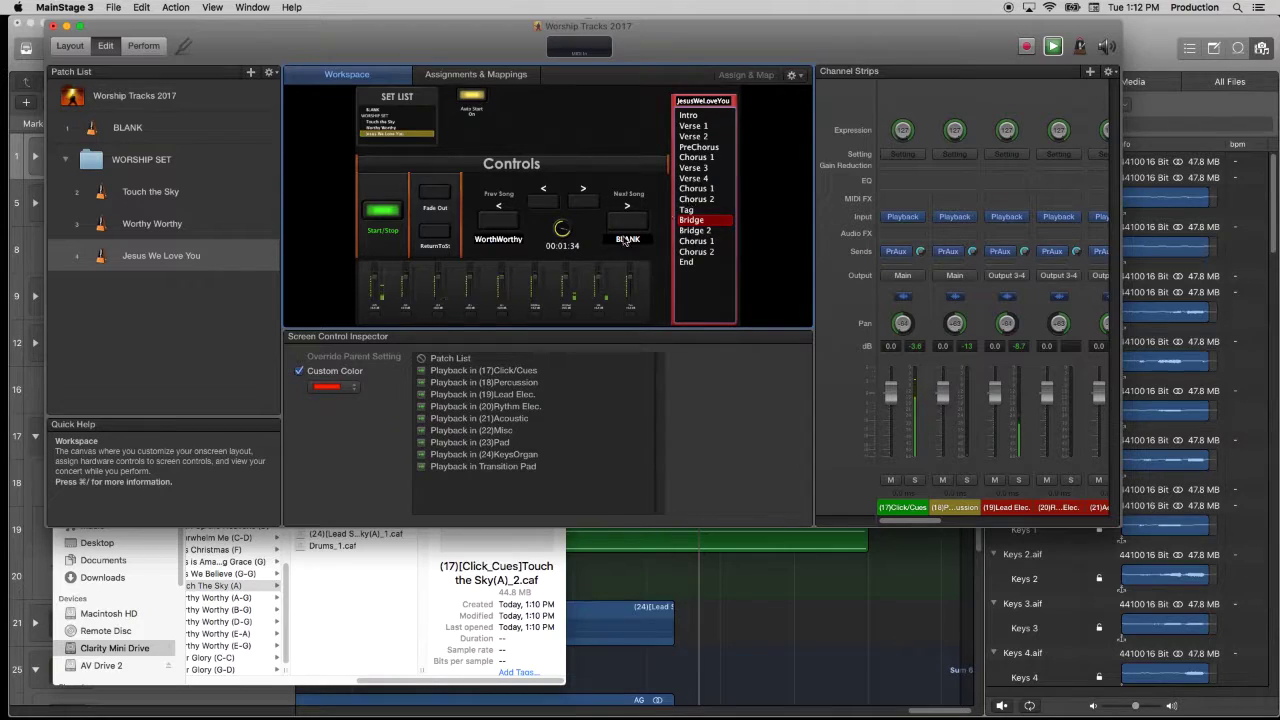
{"action": "left_click", "coordinate": [692, 188]}
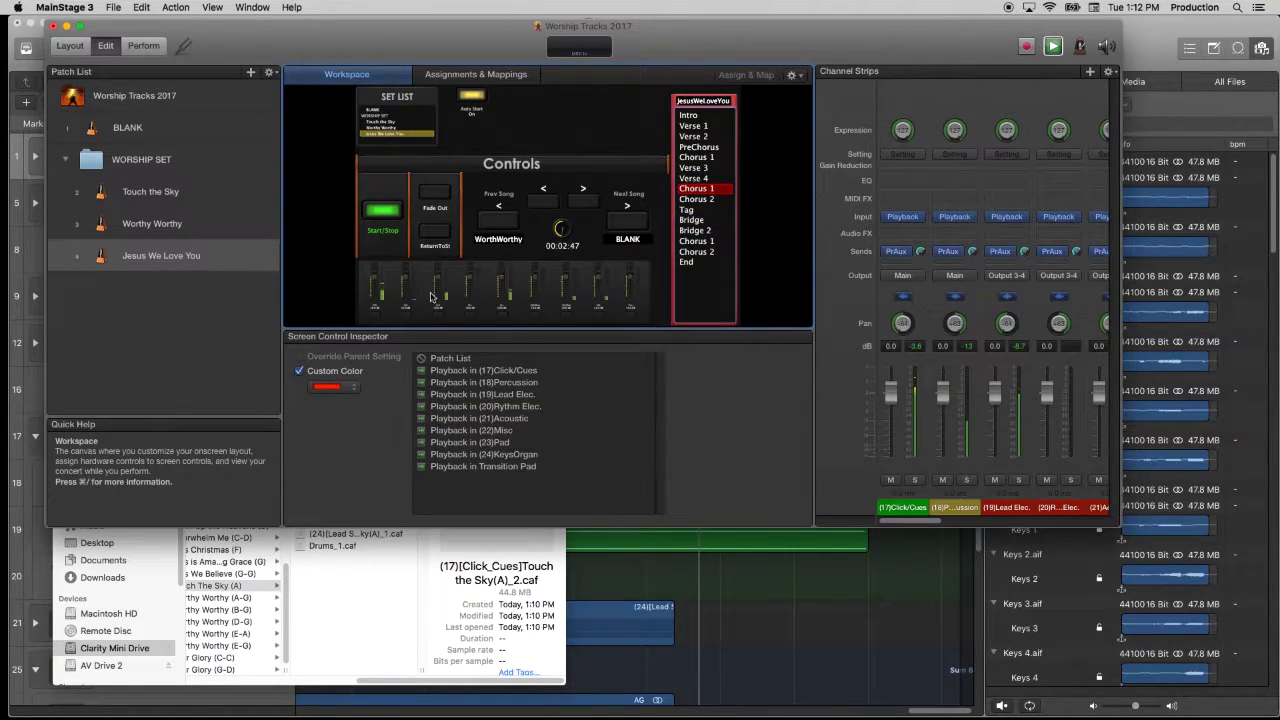
{"action": "key", "text": "space"}
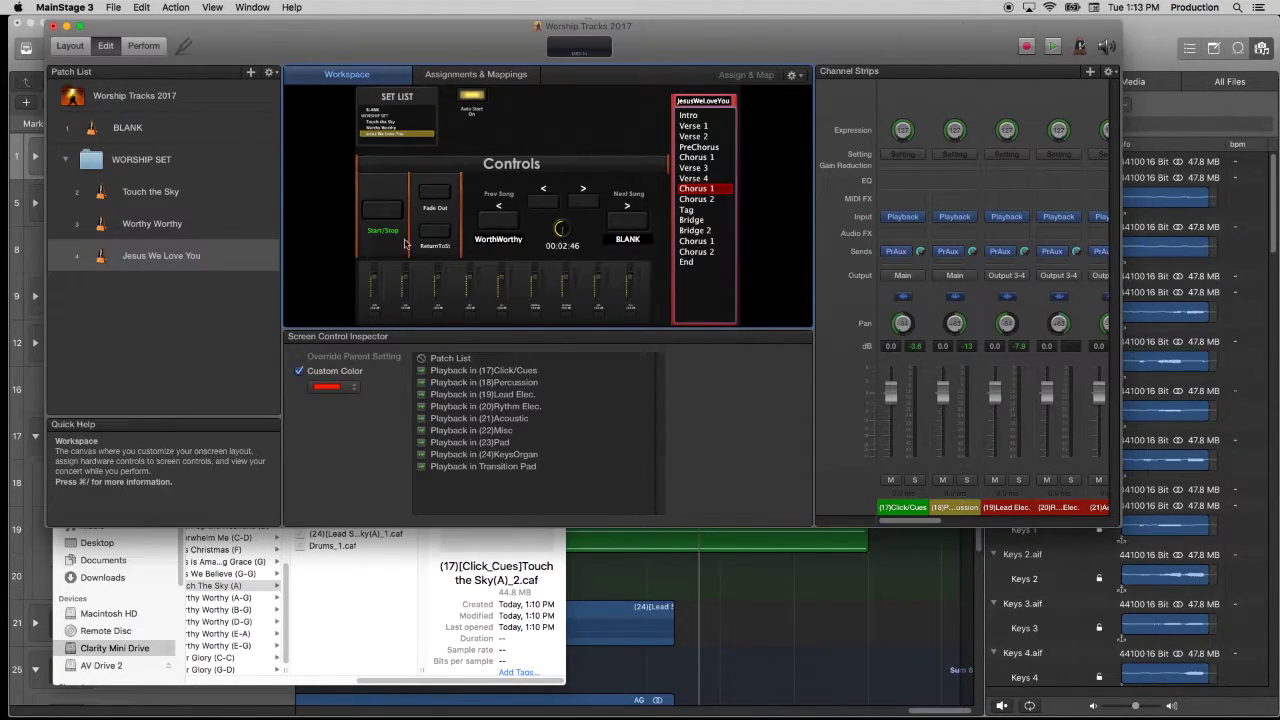
- Set the Jesus We Love You patch's time signature to 3/4
{"action": "left_click", "coordinate": [163, 256]}
{"action": "left_click", "coordinate": [503, 372]}
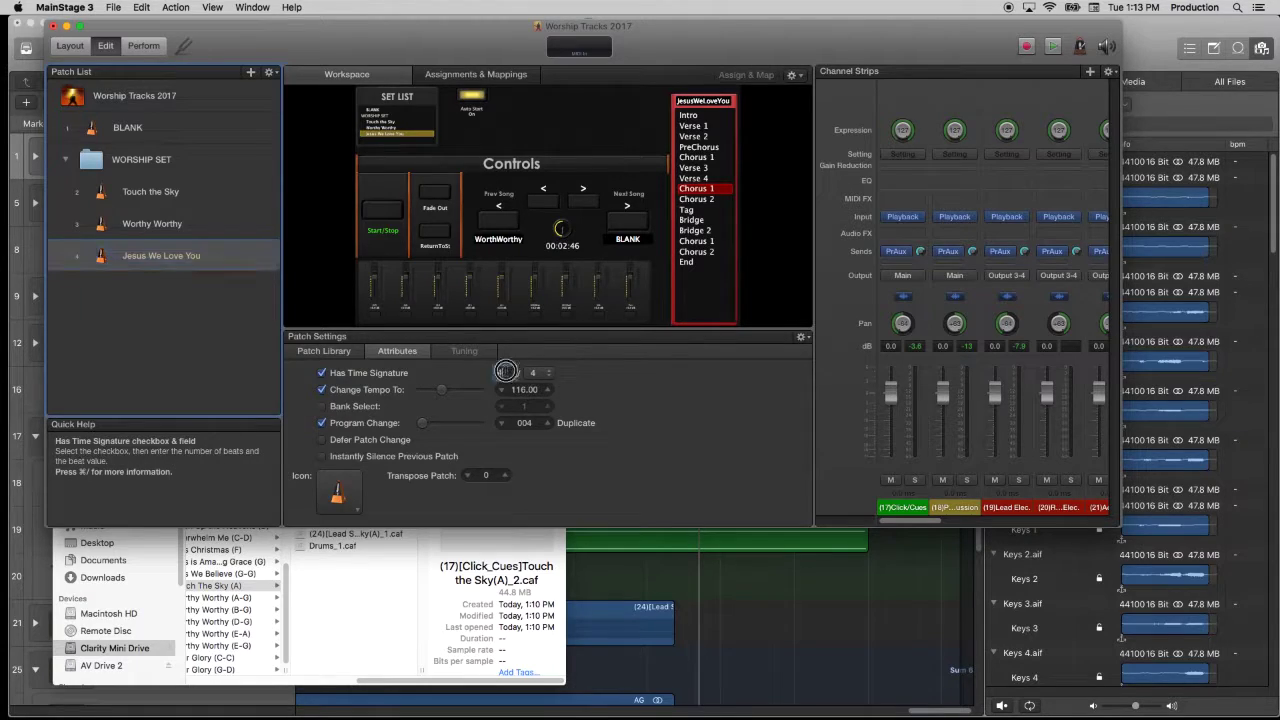
{"action": "type", "text": "3"}
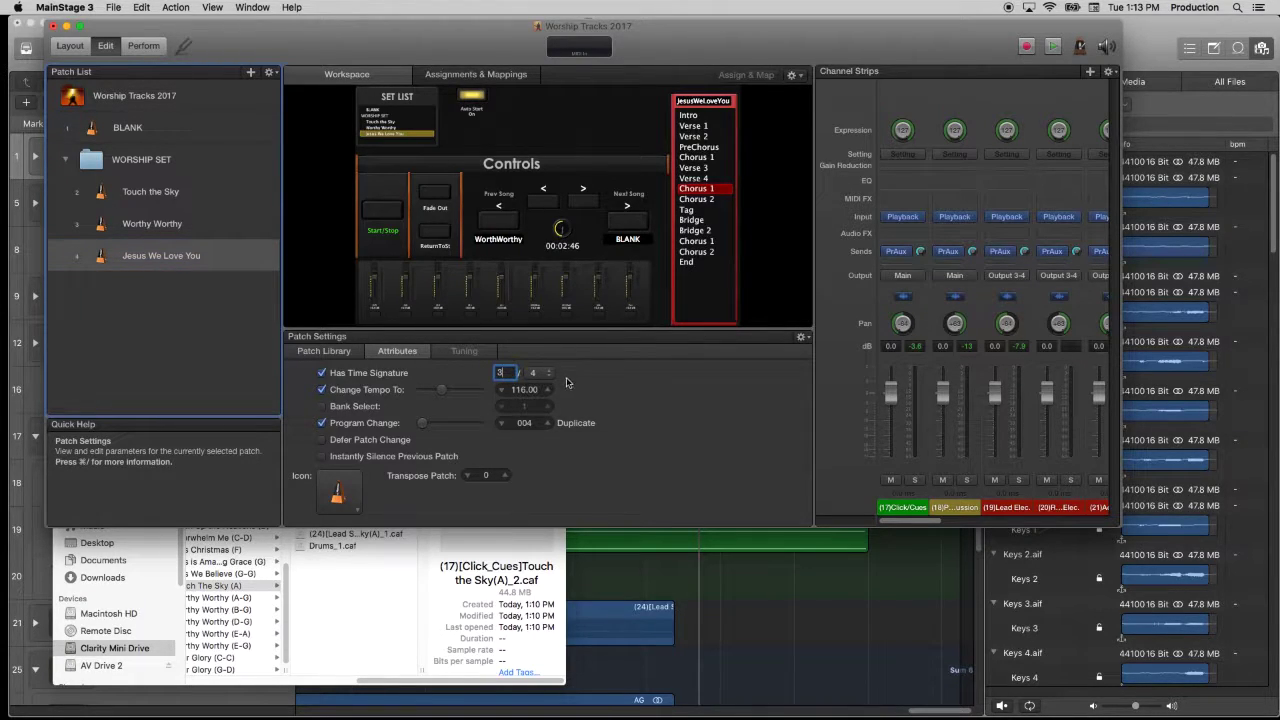
{"action": "key", "text": "Return"}
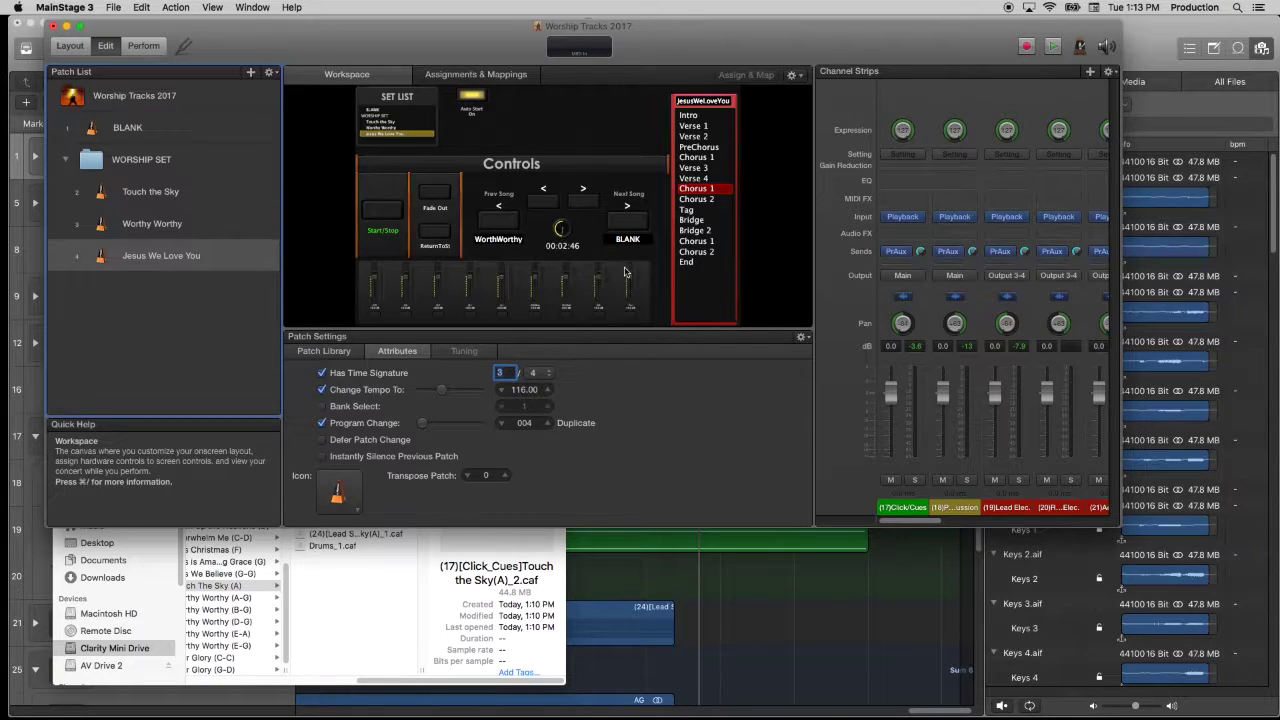
- Play Jesus We Love You from its start and test jumping to the Verse 1, Verse 2 and Bridge 2 markers
{"action": "left_click", "coordinate": [704, 254]}
{"action": "left_click", "coordinate": [393, 219]}
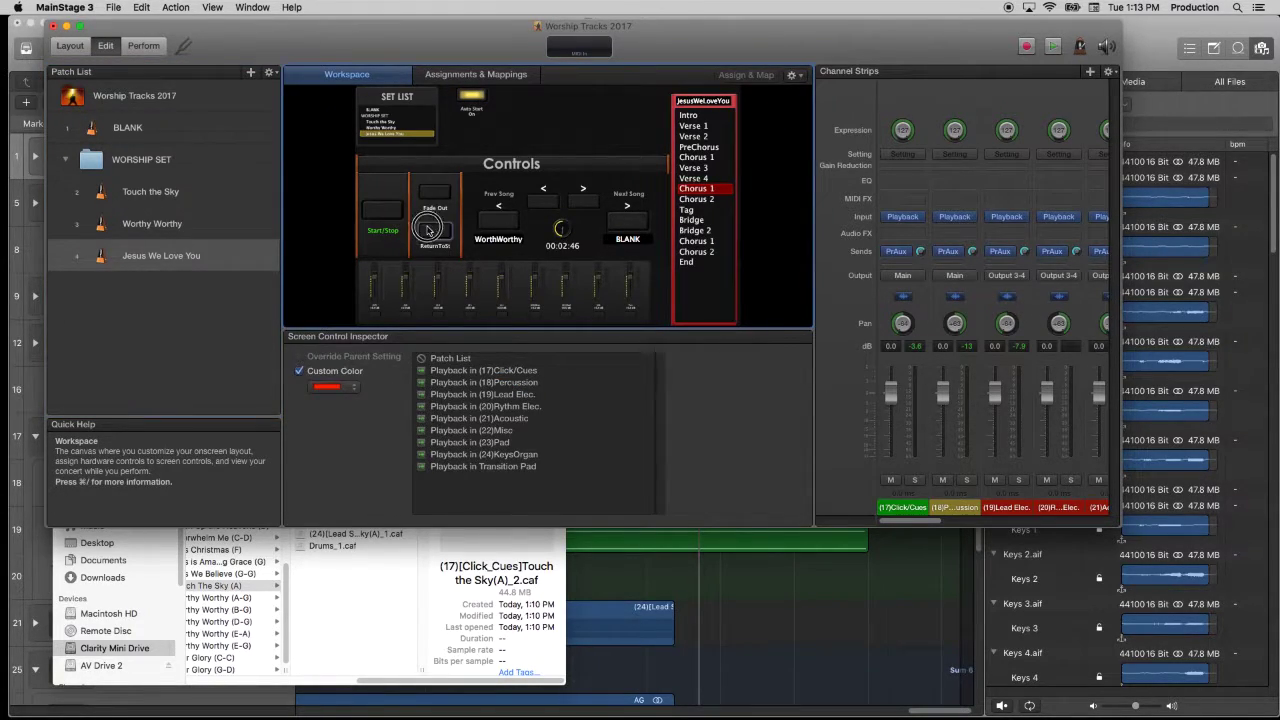
{"action": "left_click", "coordinate": [393, 219]}
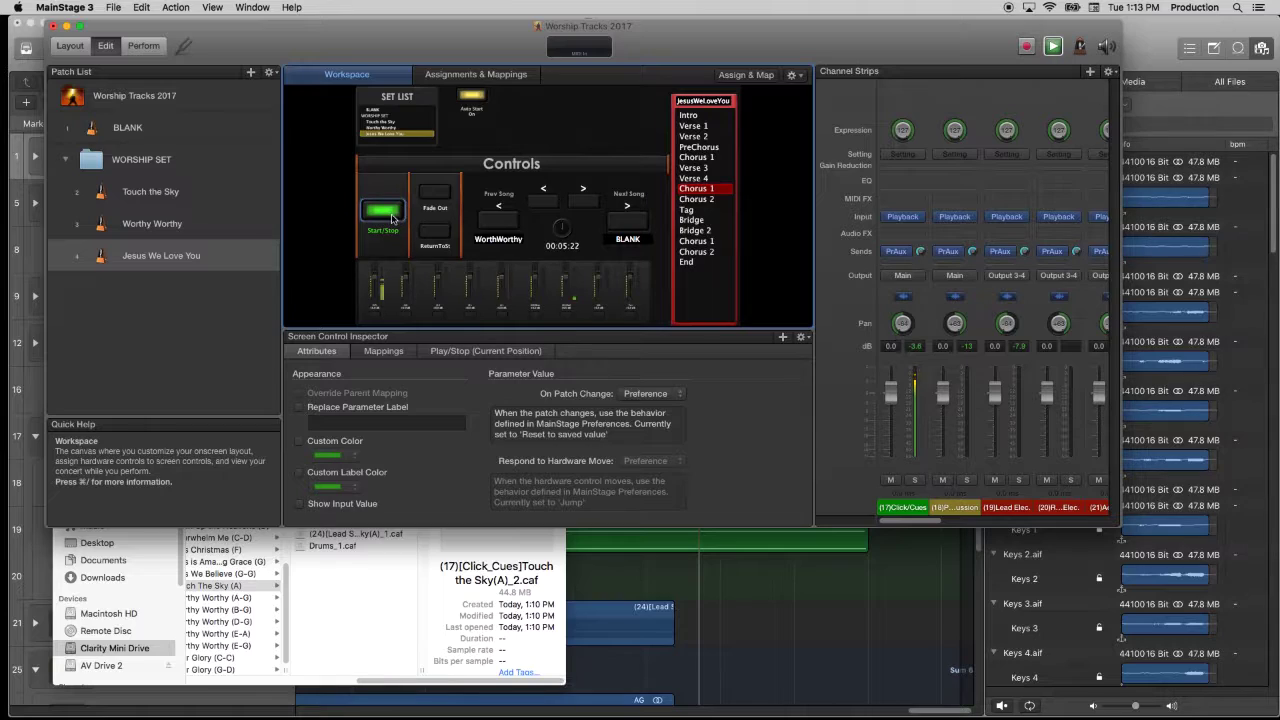
{"action": "left_click", "coordinate": [698, 128]}
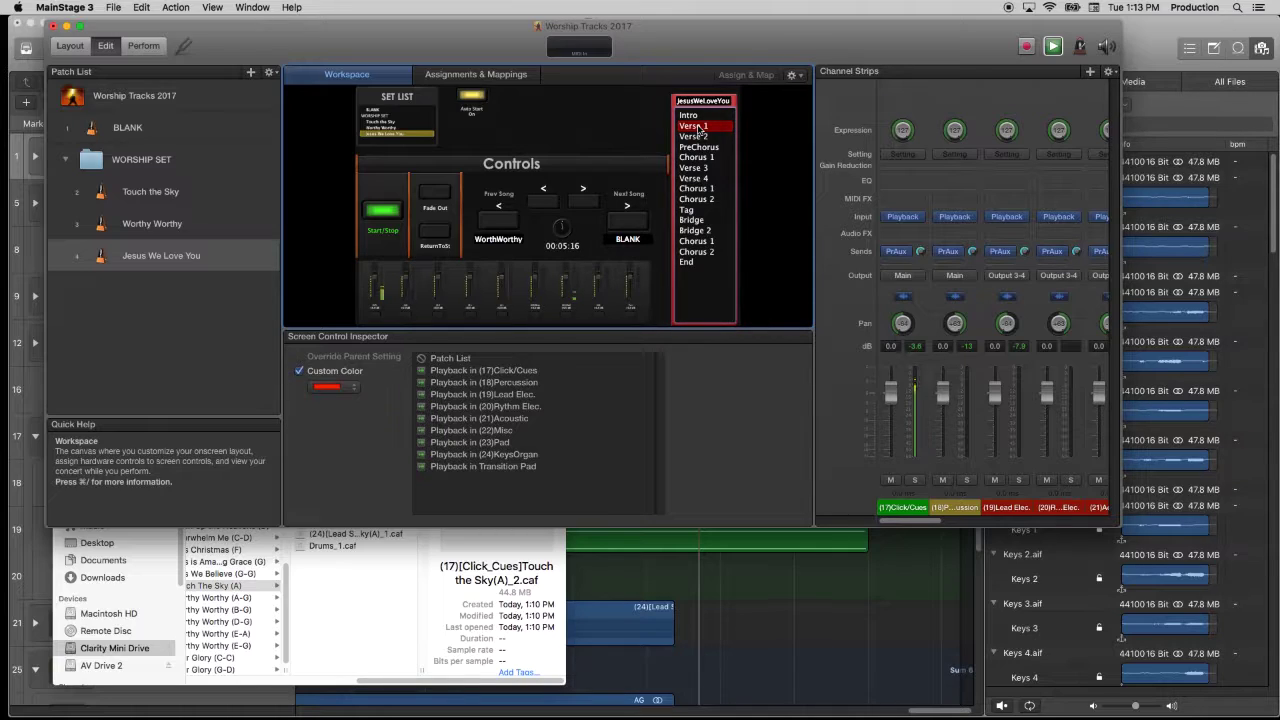
{"action": "left_click", "coordinate": [703, 137]}
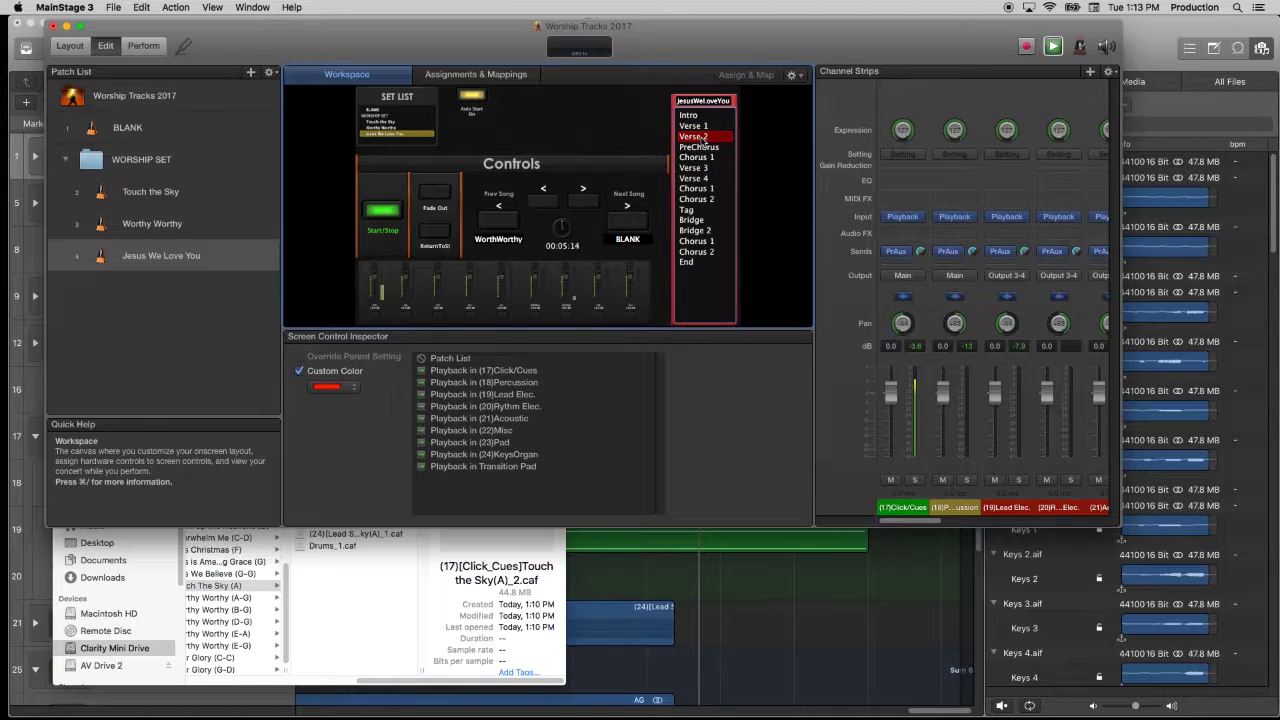
{"action": "left_click", "coordinate": [695, 231]}
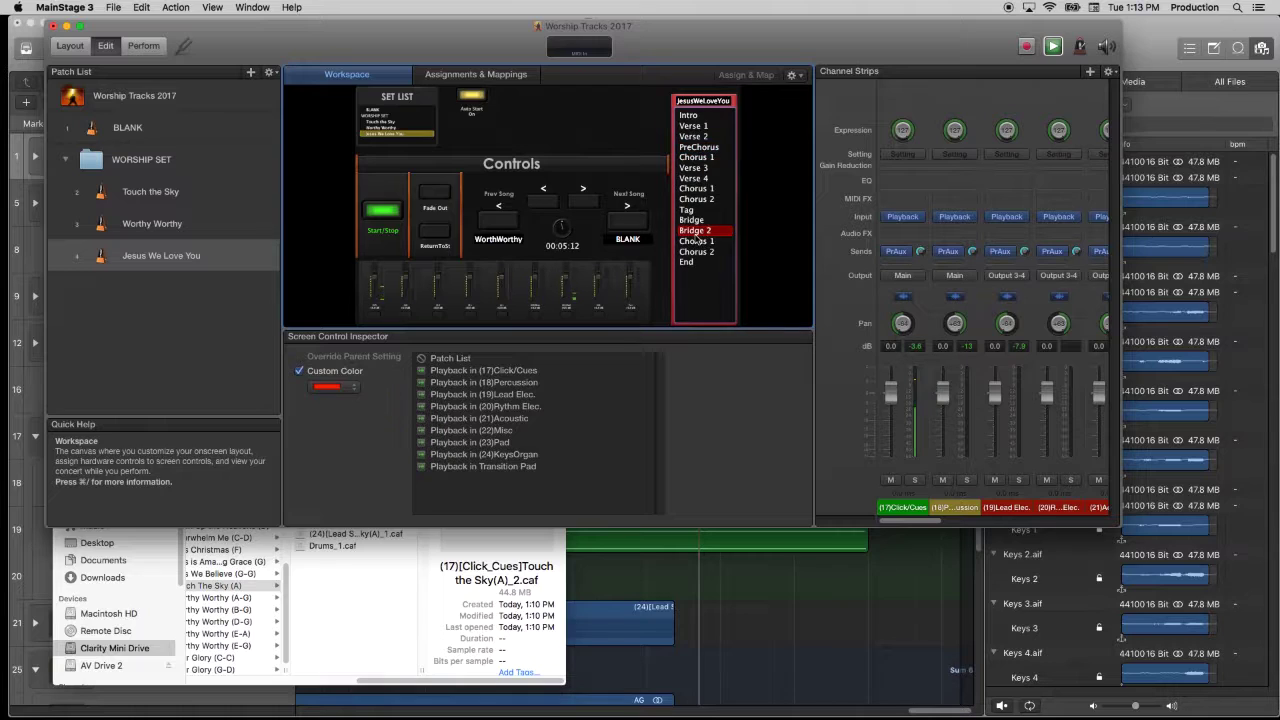
- Set the Jesus We Love You patch's time signature to 6/4 while the song plays
{"action": "left_click", "coordinate": [340, 290]}
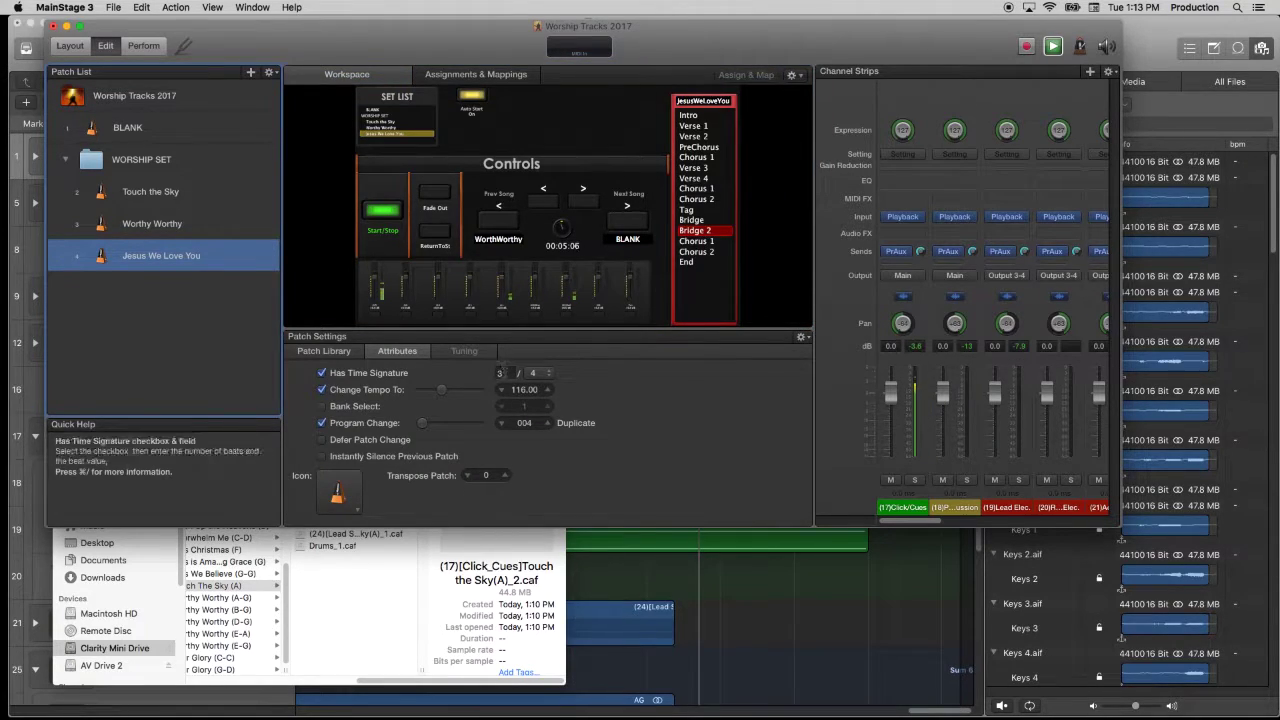
{"action": "left_click", "coordinate": [497, 374]}
{"action": "type", "text": "6"}
{"action": "key", "text": "Return"}
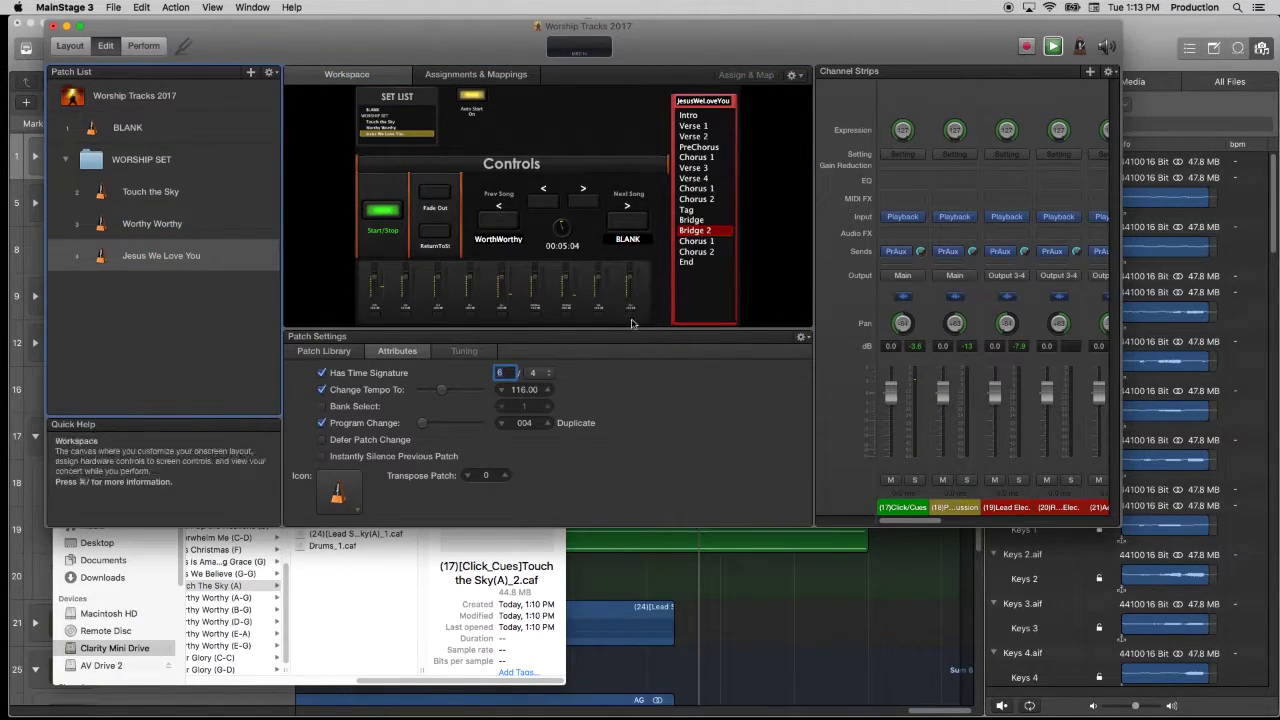
- Test jumping to the last Chorus 1 marker and back to the middle Chorus 1, and stop playback
{"action": "left_click", "coordinate": [698, 246]}
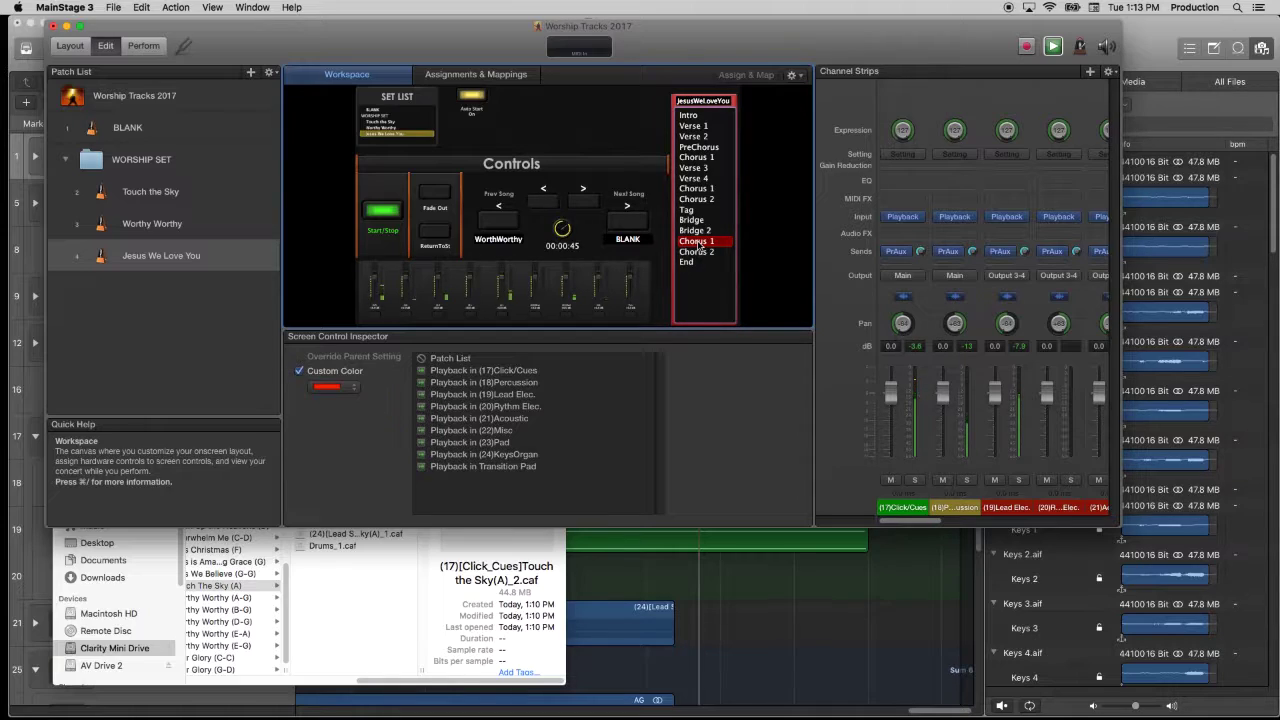
{"action": "left_click", "coordinate": [697, 188]}
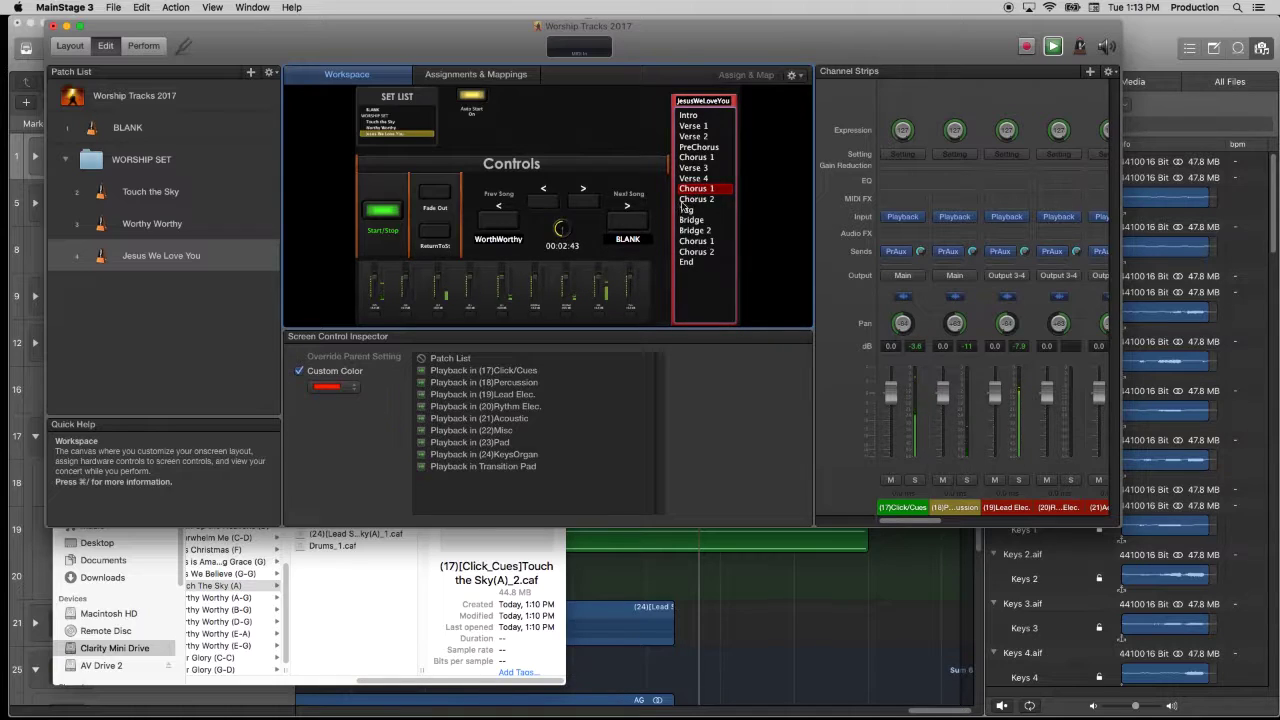
{"action": "key", "text": "space"}
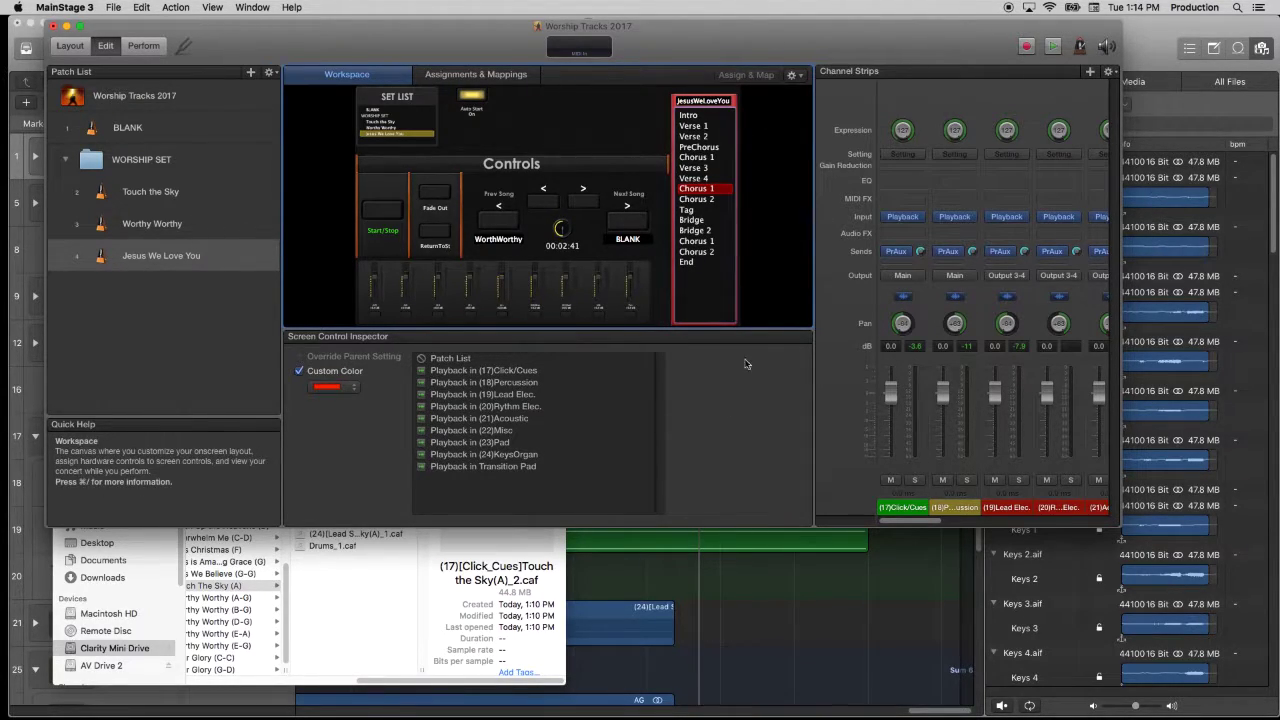
- Set the Jesus We Love You patch's time signature to 4/4 and enable Defer Patch Change
{"action": "left_click", "coordinate": [209, 257]}
{"action": "left_click", "coordinate": [505, 372]}
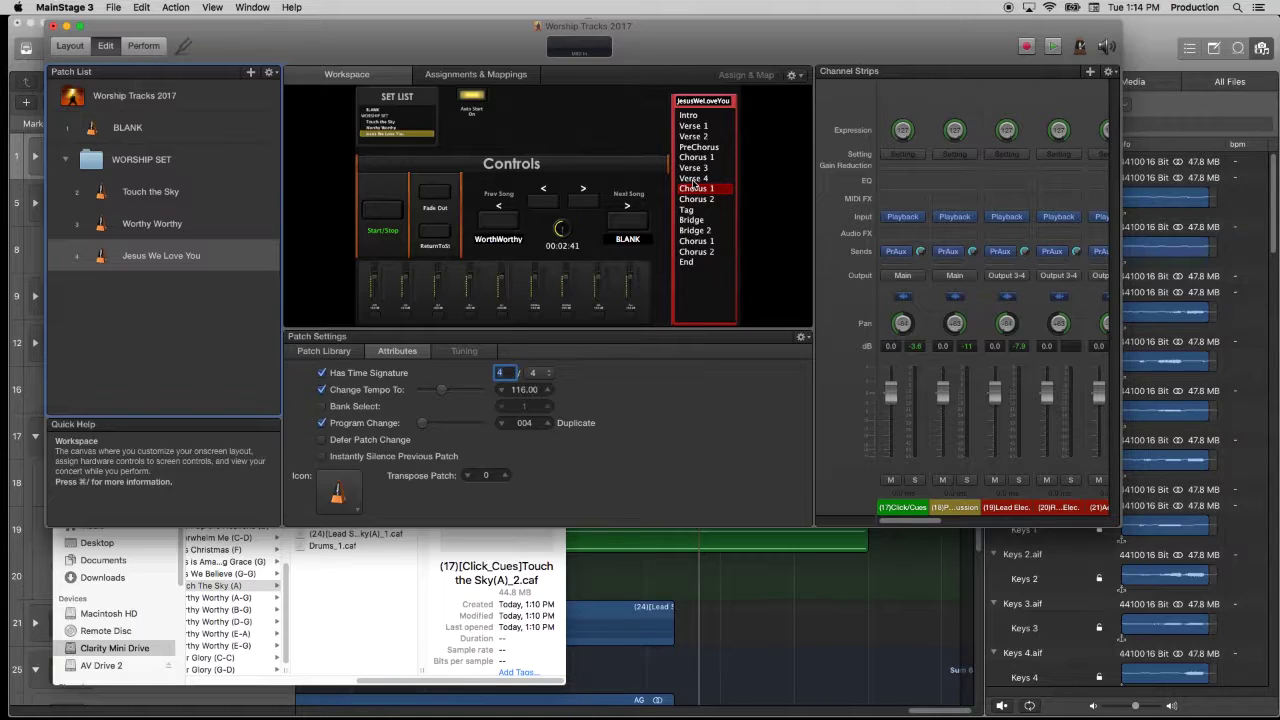
{"action": "left_click", "coordinate": [322, 441]}
- Play the song and test jumping to the Intro, Verse 1, Verse 2, Bridge, middle Chorus 1 and first Chorus 1 markers
{"action": "left_click", "coordinate": [378, 216]}
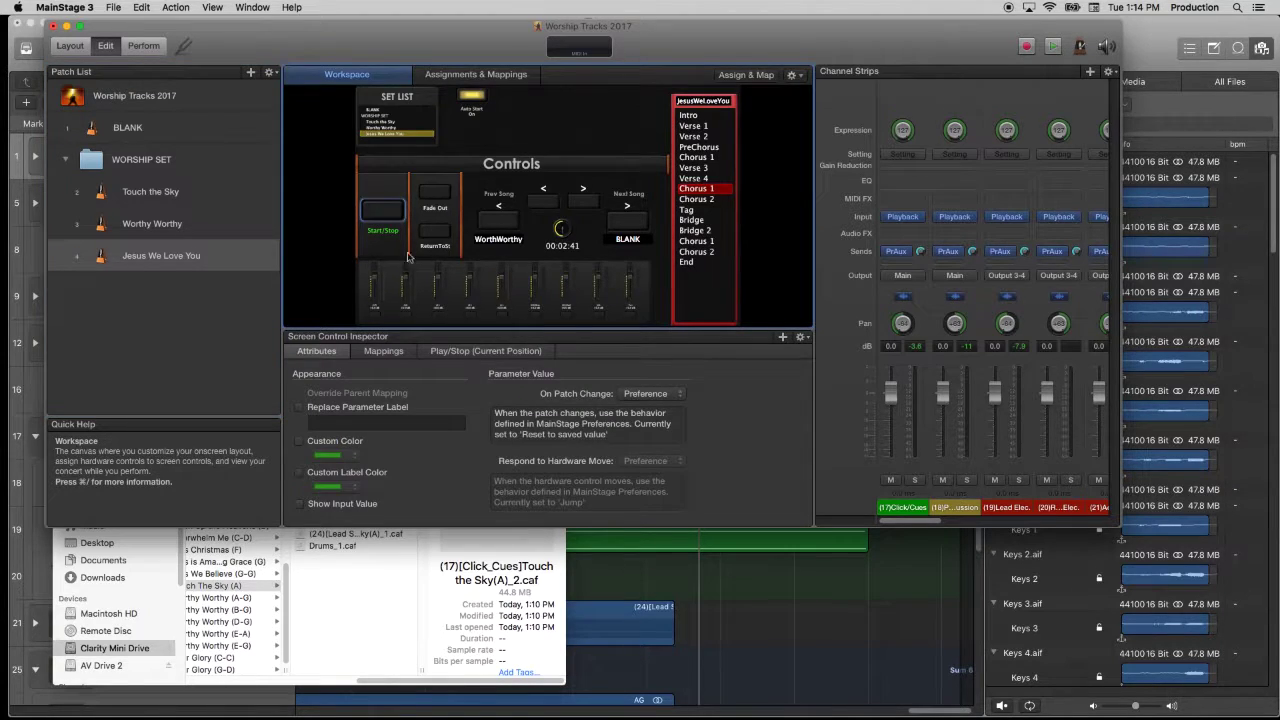
{"action": "left_click", "coordinate": [687, 118]}
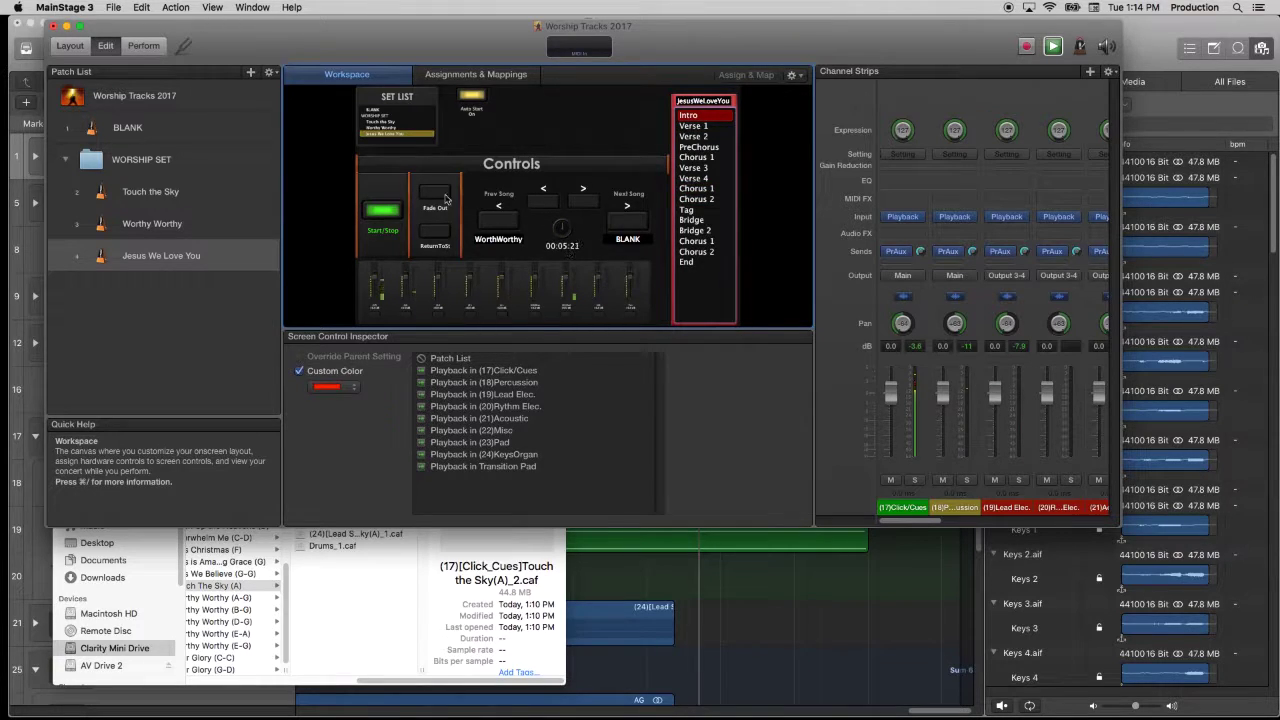
{"action": "left_click", "coordinate": [695, 128]}
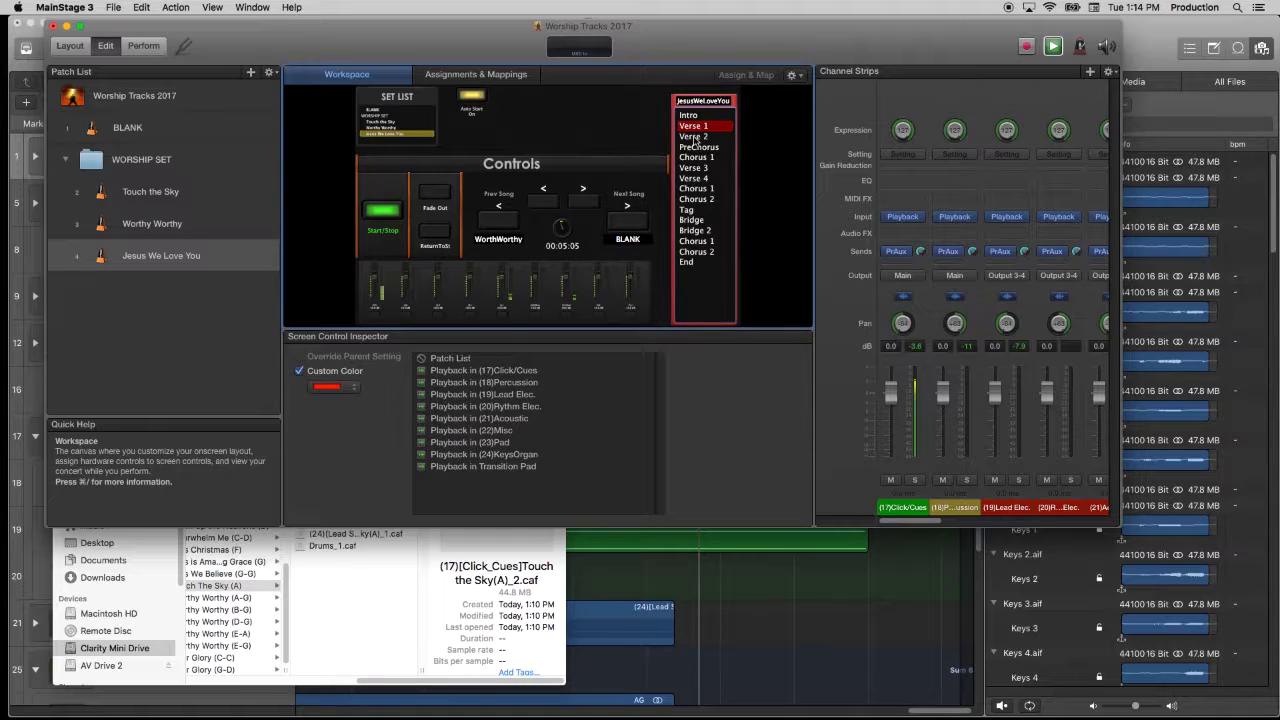
{"action": "left_click", "coordinate": [695, 137]}
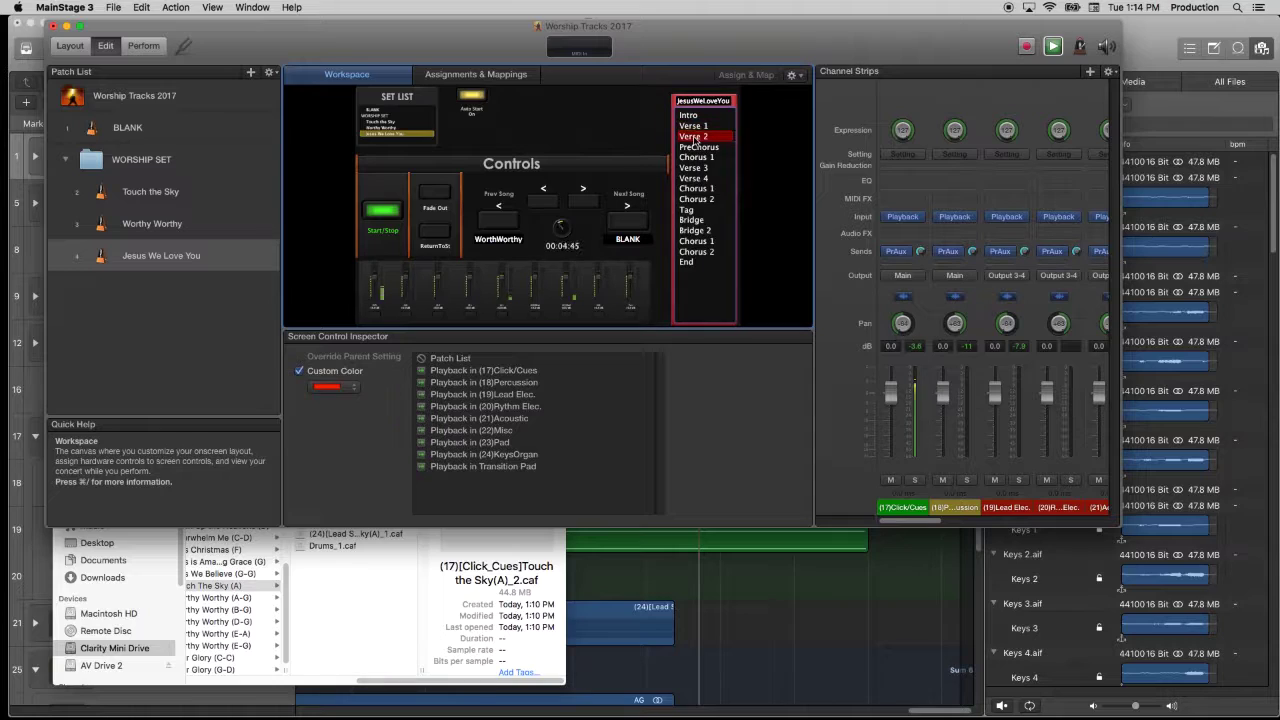
{"action": "left_click", "coordinate": [689, 220]}
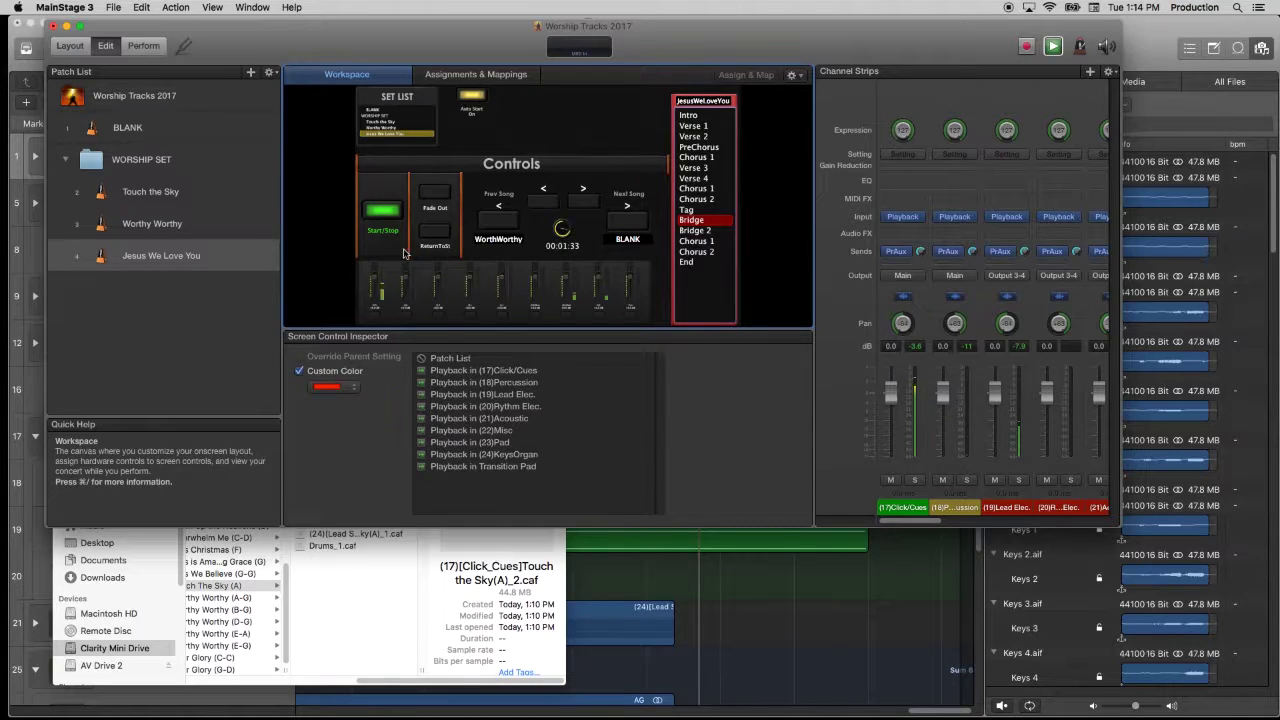
{"action": "left_click", "coordinate": [697, 189]}
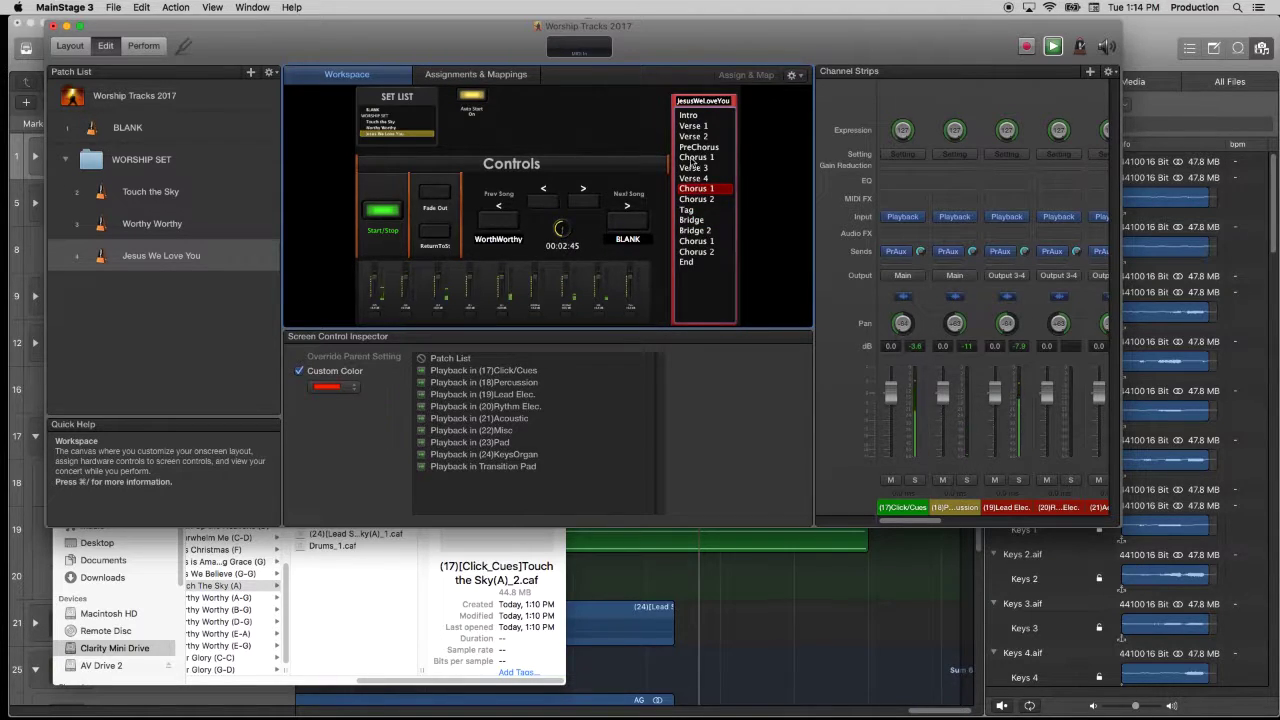
{"action": "left_click", "coordinate": [696, 158]}
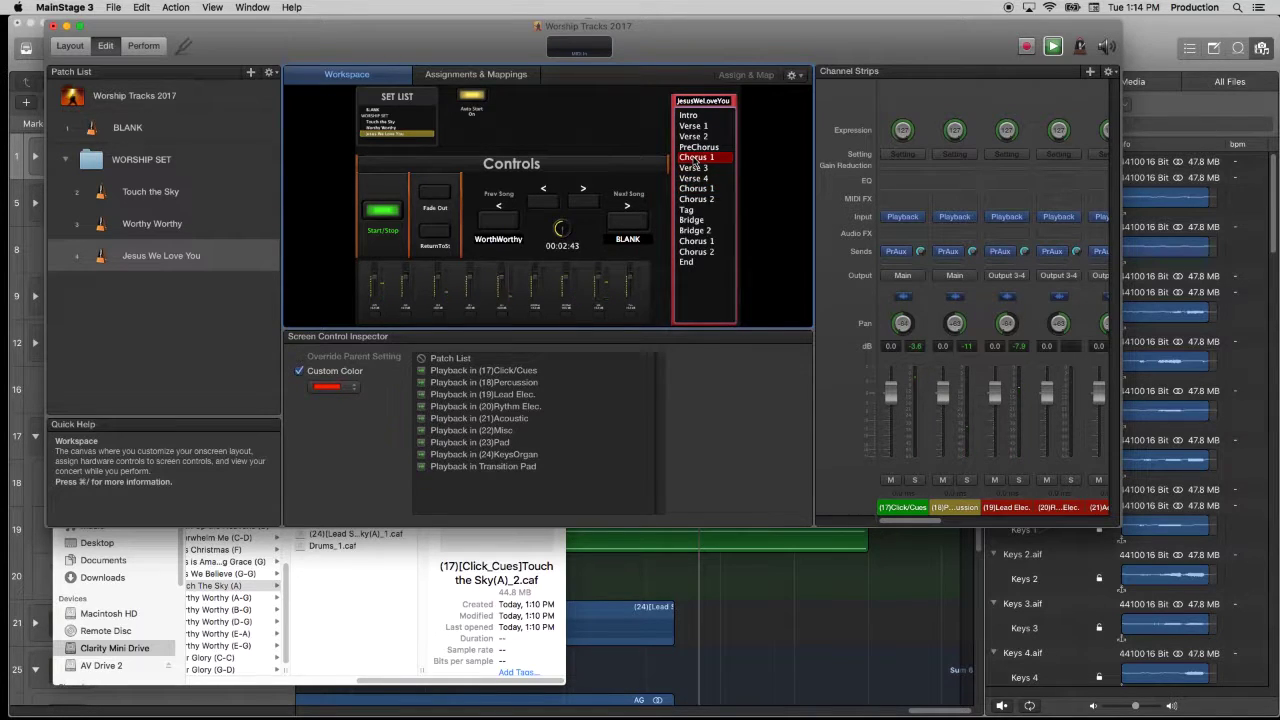
- Set the Jesus We Love You patch's time signature to 6/4
{"action": "left_click", "coordinate": [229, 258]}
{"action": "left_click", "coordinate": [505, 373]}
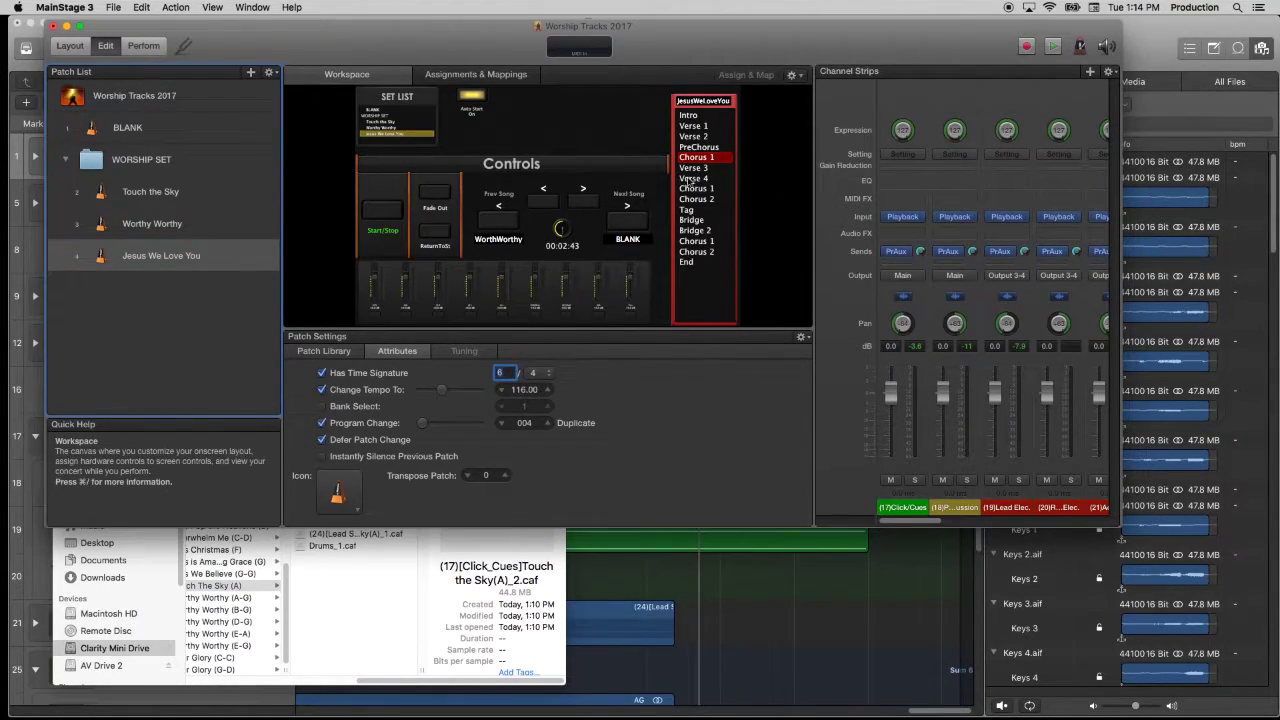
- Play Jesus We Love You, test jumping to the Verse 2 and PreChorus markers, and stop playback
{"action": "left_click", "coordinate": [690, 137]}
{"action": "left_click", "coordinate": [692, 137]}
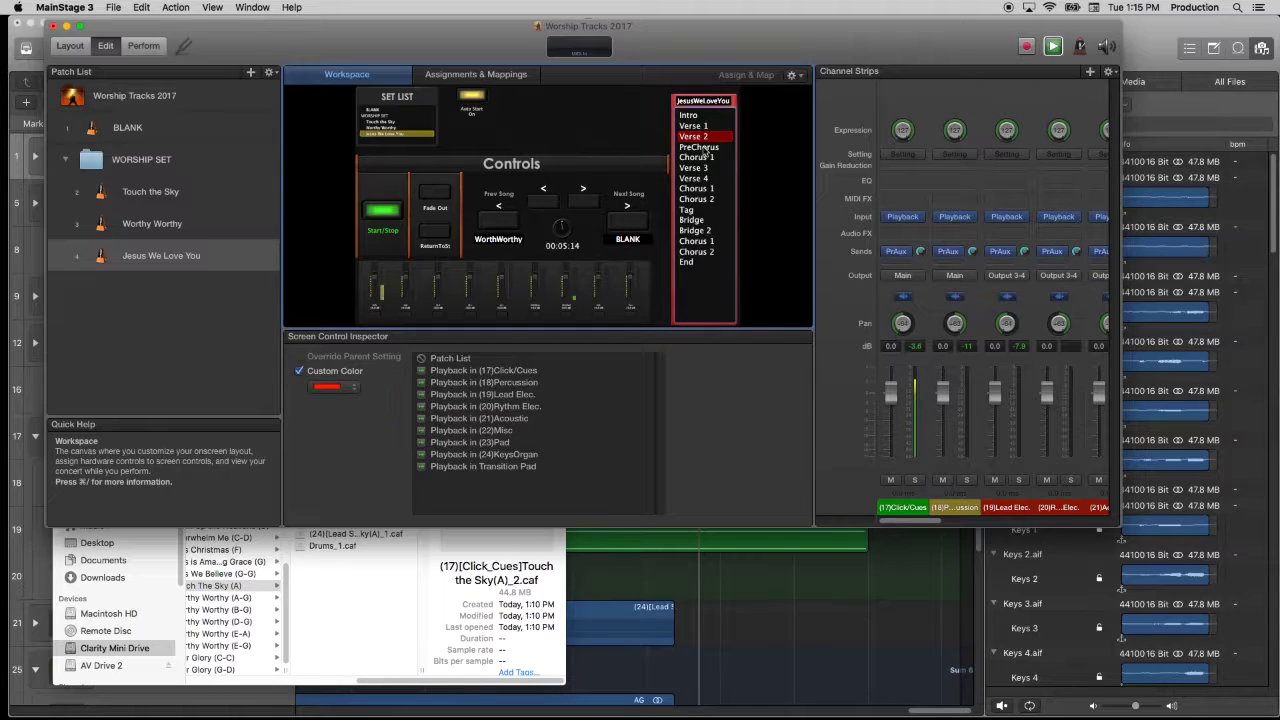
{"action": "left_click", "coordinate": [706, 147]}
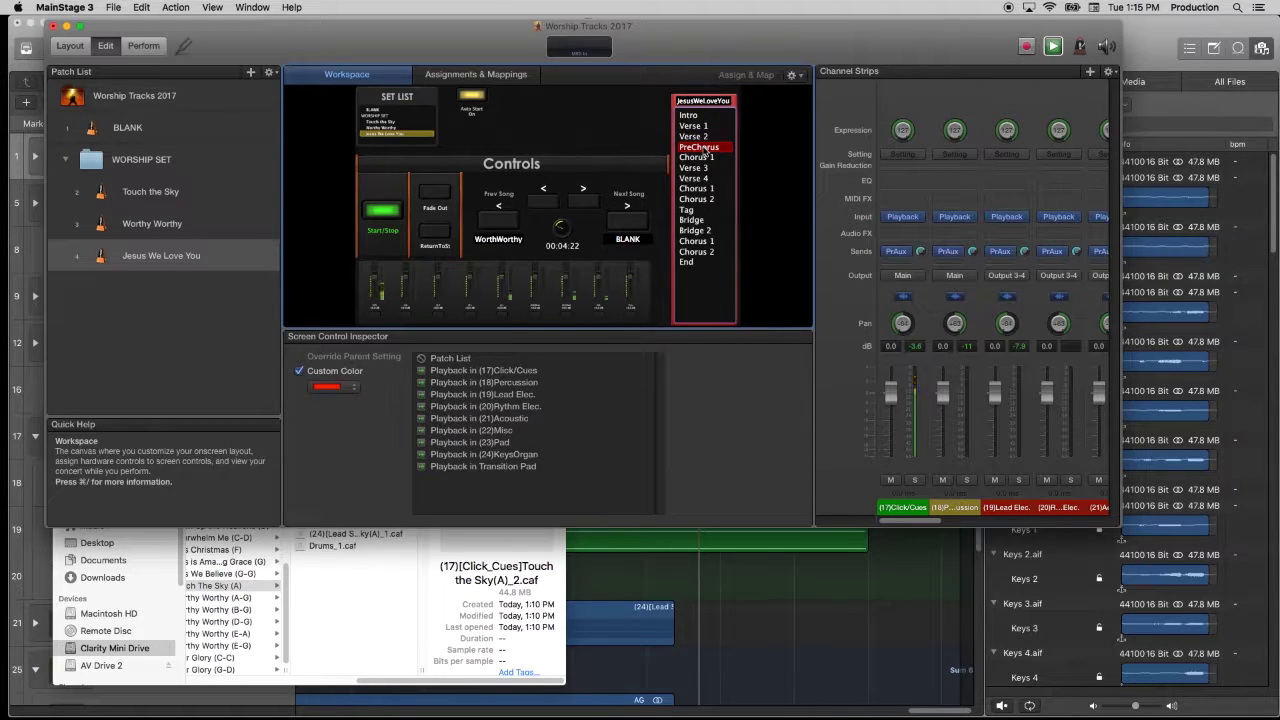
{"action": "key", "text": "space"}
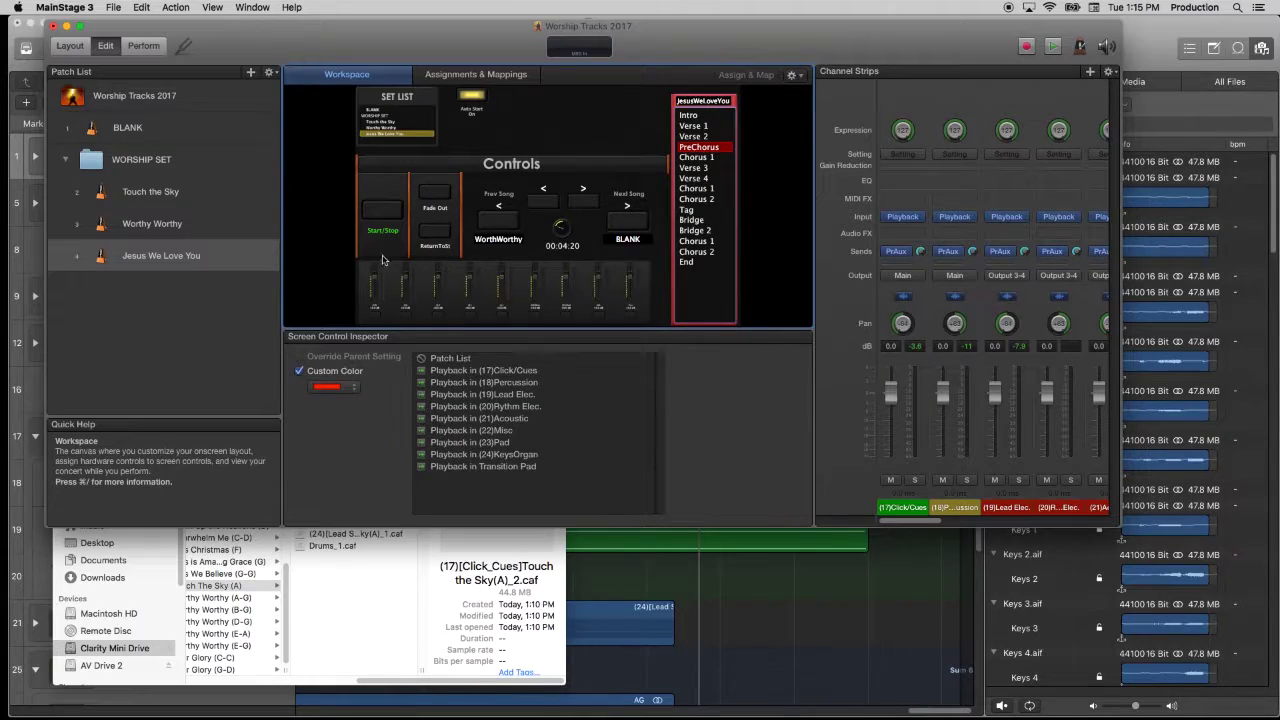
- Set the program change numbers to 003 for Jesus We Love You and 001 for Touch the Sky, and lower Worthy Worthy's number
{"action": "left_click", "coordinate": [204, 244]}
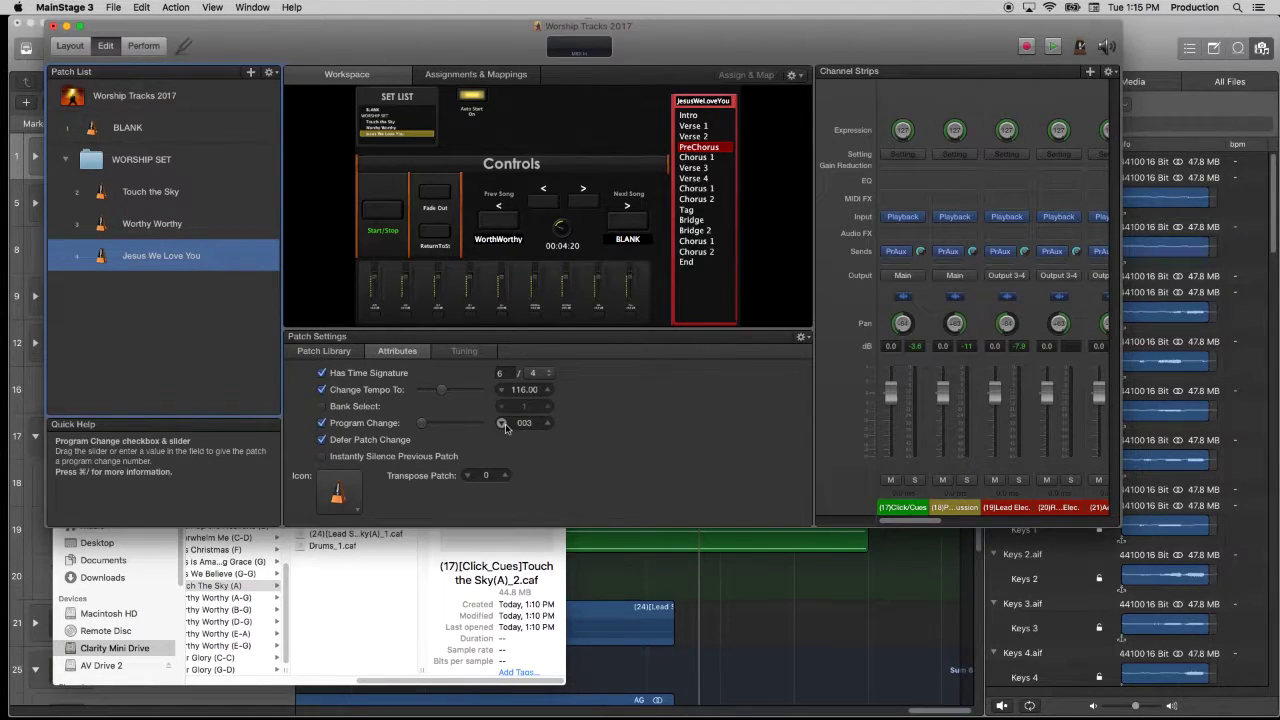
{"action": "key", "text": "Up"}
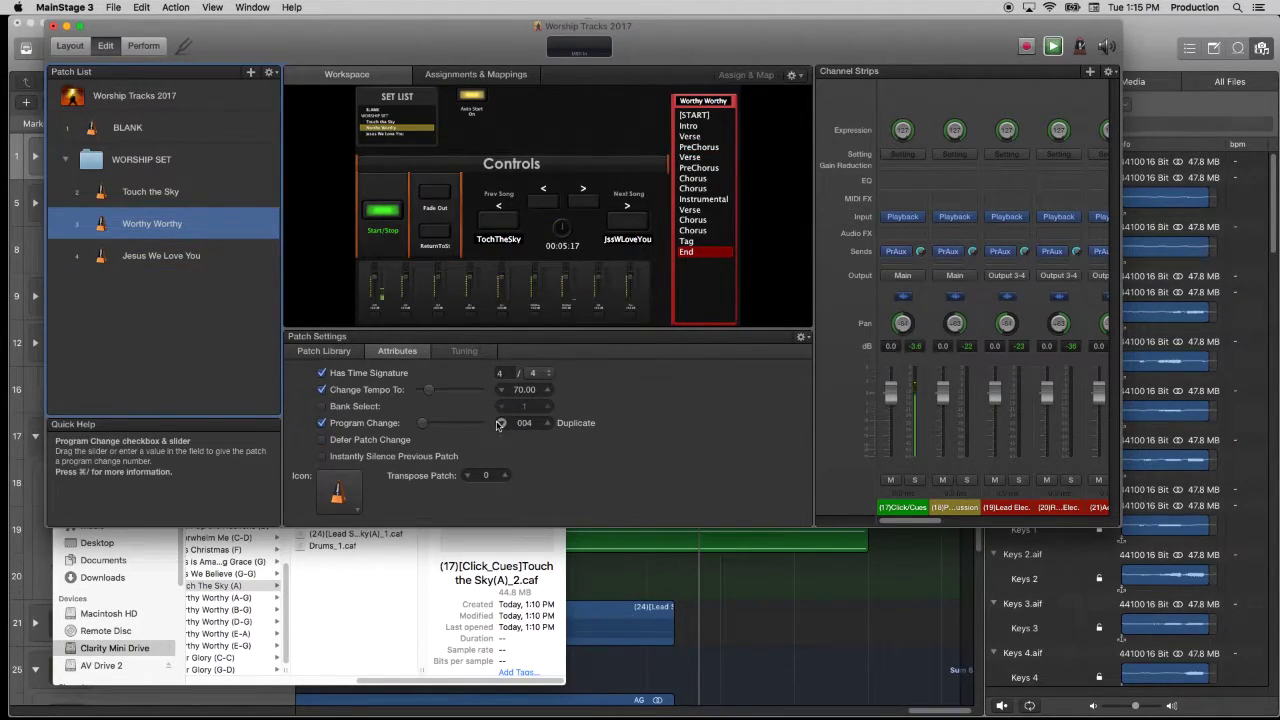
{"action": "left_click", "coordinate": [213, 194]}
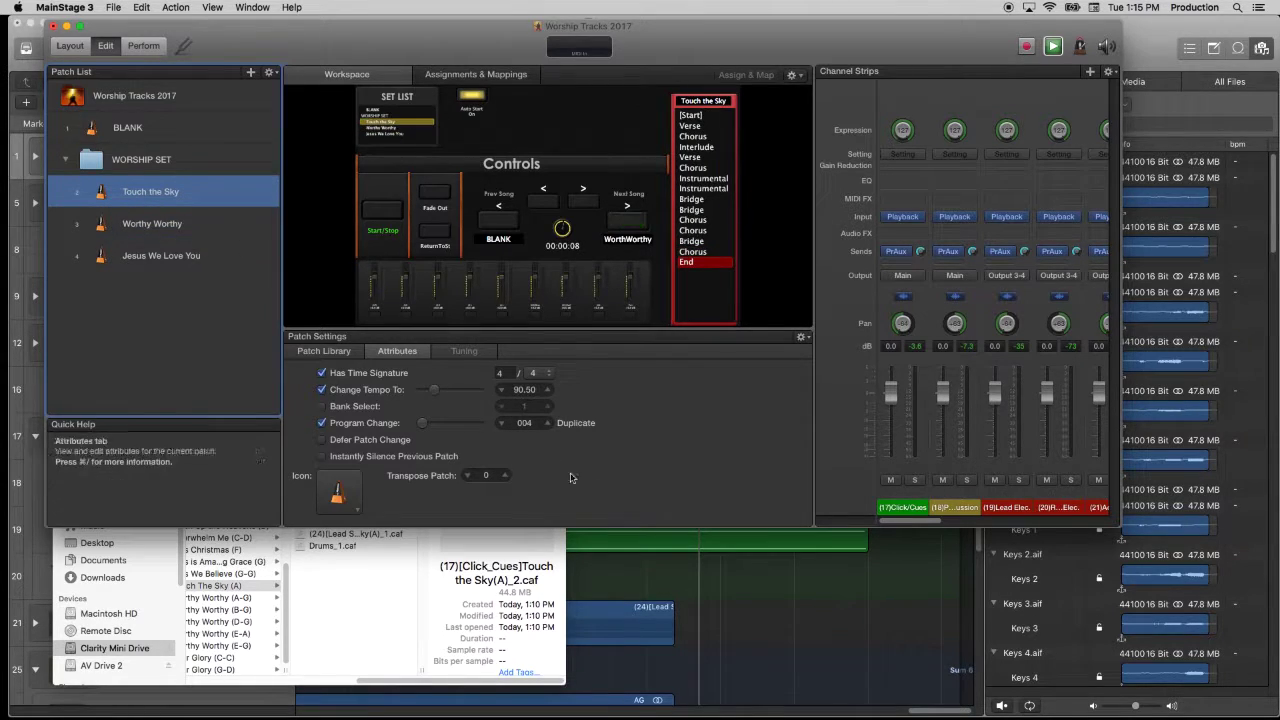
{"action": "left_click", "coordinate": [198, 262]}
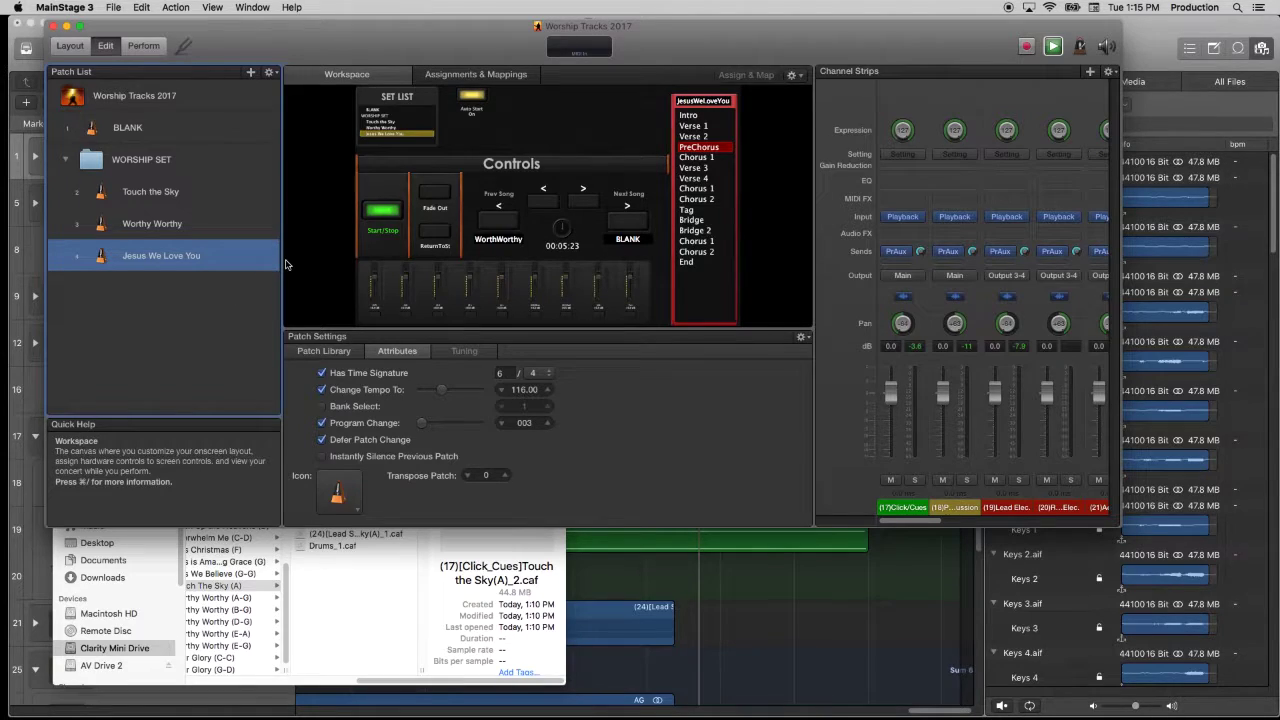
- Select the WORSHIP SET folder and run the Clean Up command on the concert
{"action": "left_click", "coordinate": [191, 163]}
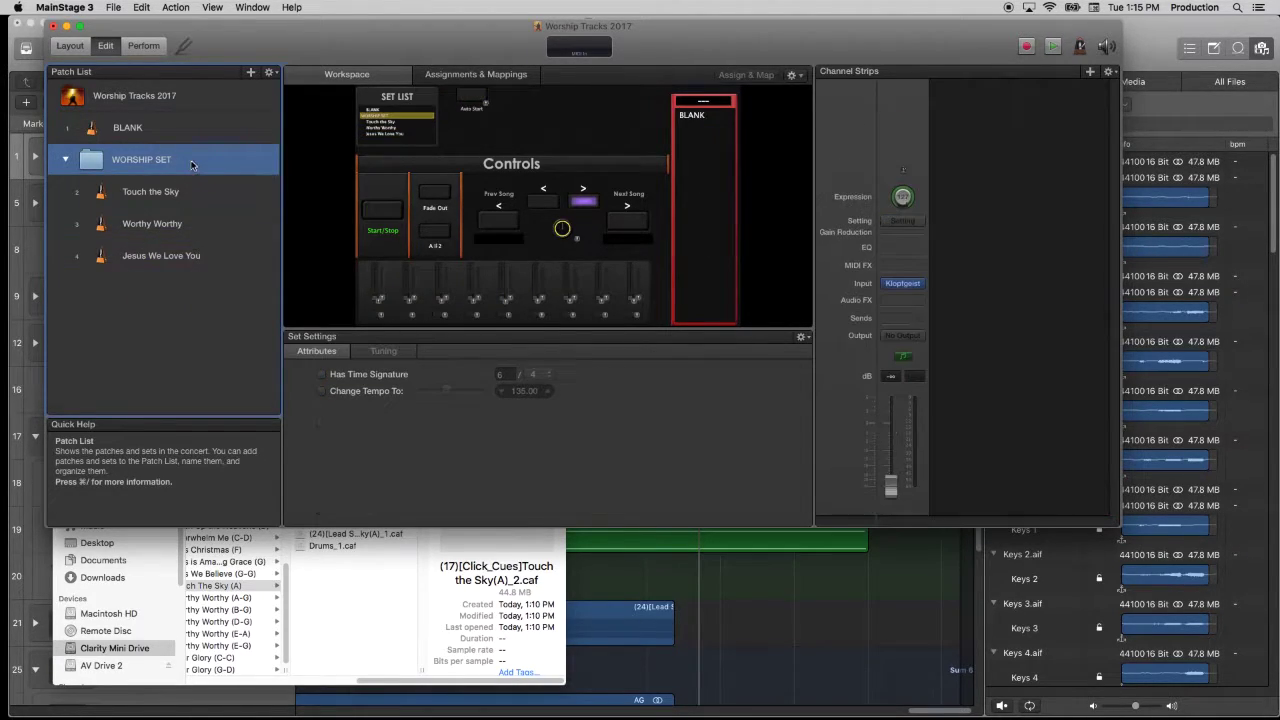
{"action": "left_click", "coordinate": [113, 7]}
{"action": "mouse_move", "coordinate": [178, 128]}
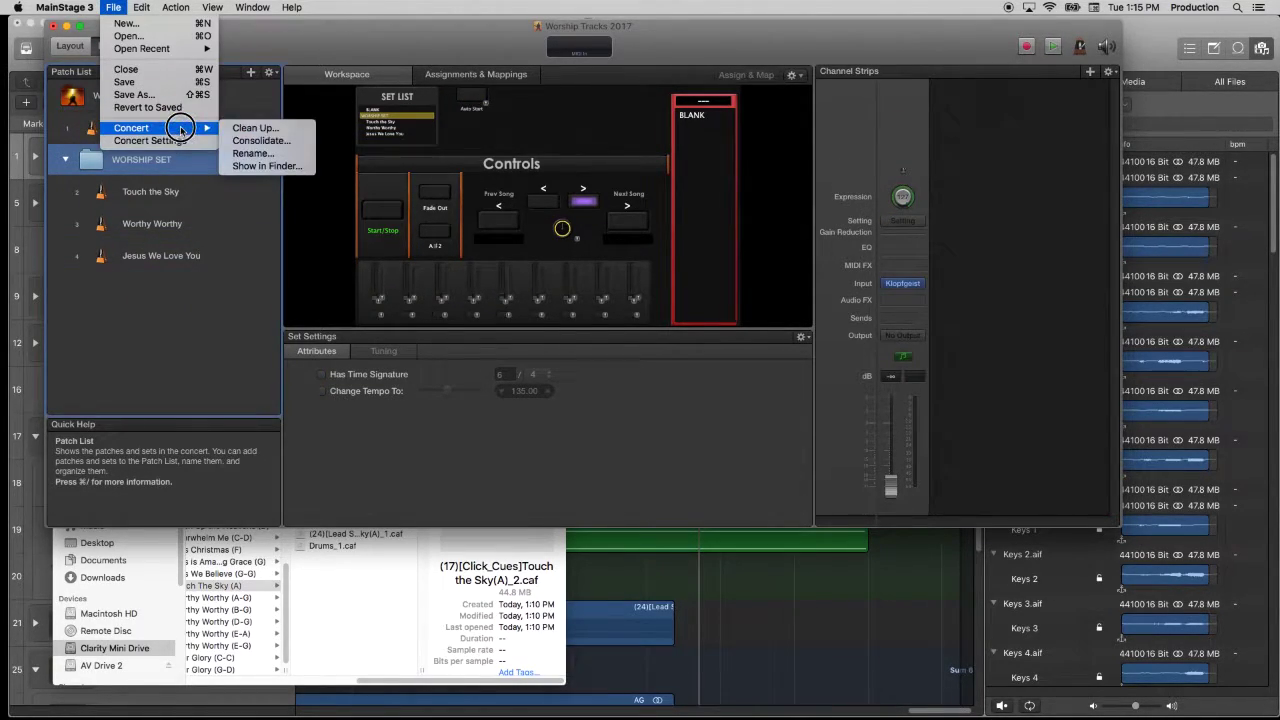
{"action": "left_click", "coordinate": [286, 129]}
{"action": "key", "text": "Return"}
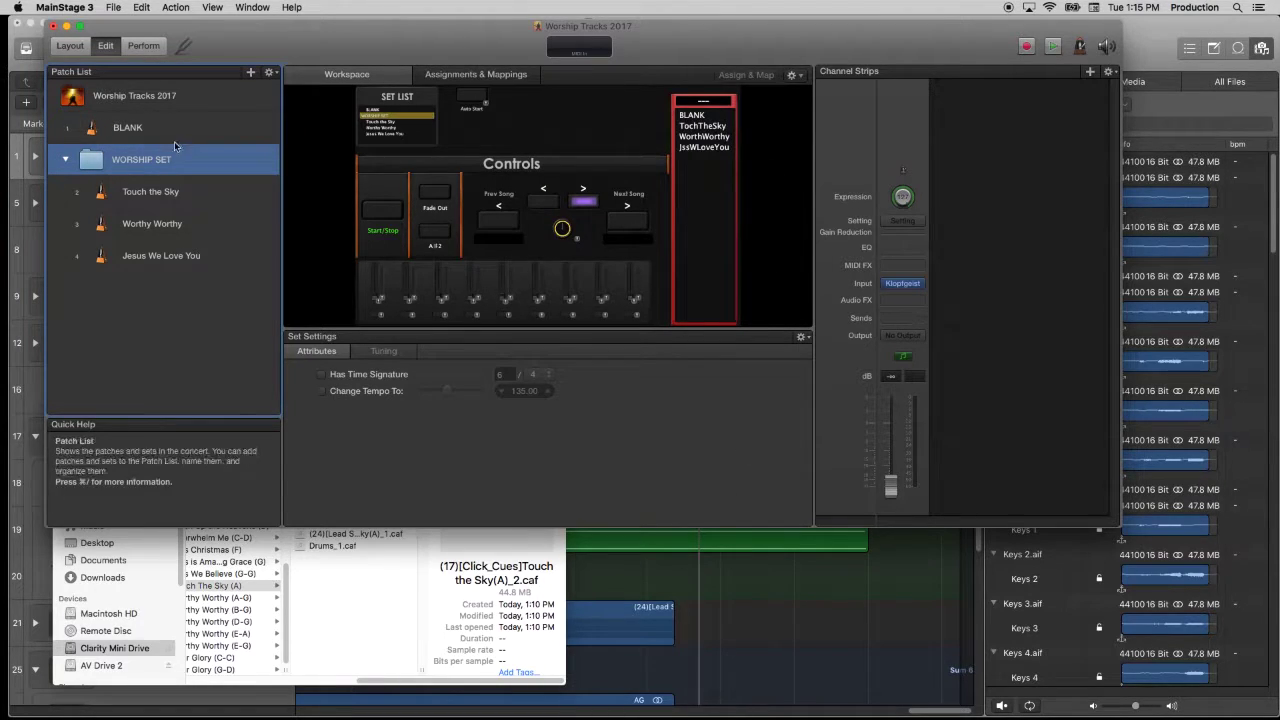
- Consolidate the assets into the Worship Tracks 2017 concert with all sampler, Ultrabeat, impulse response, Playback, Alchemy and Apple library copy options enabled
{"action": "left_click", "coordinate": [113, 7]}
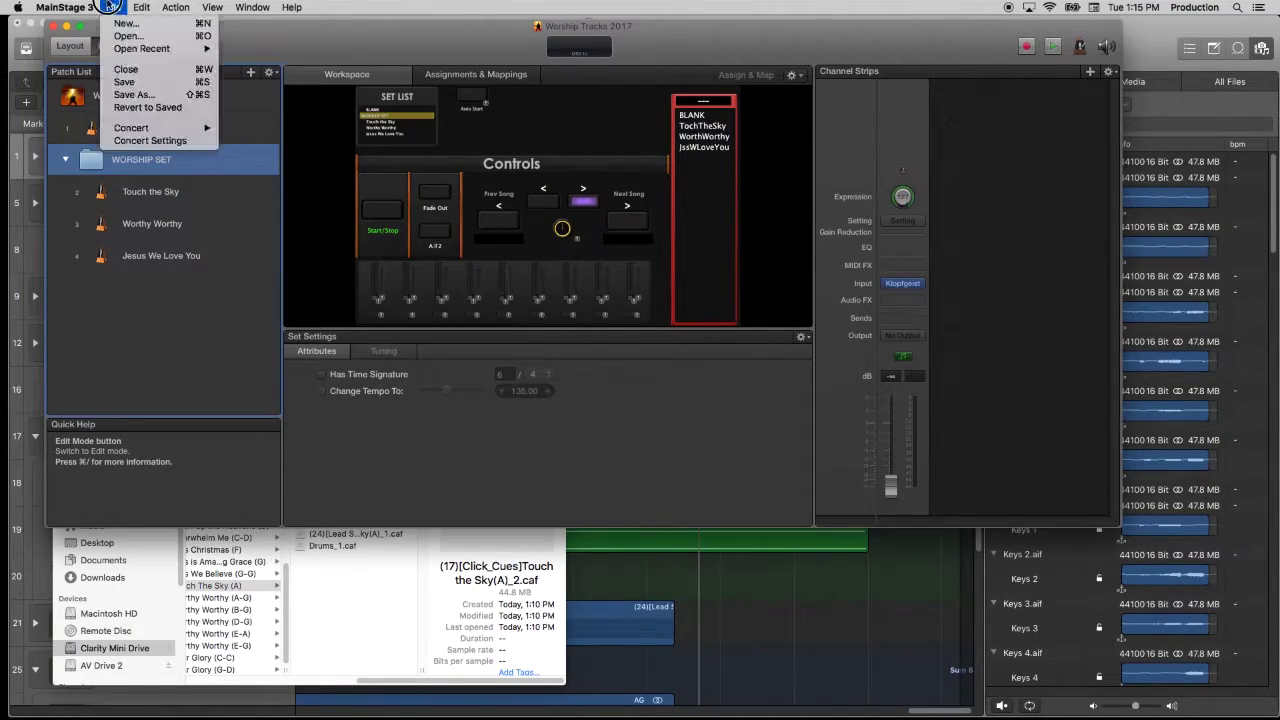
{"action": "mouse_move", "coordinate": [187, 127]}
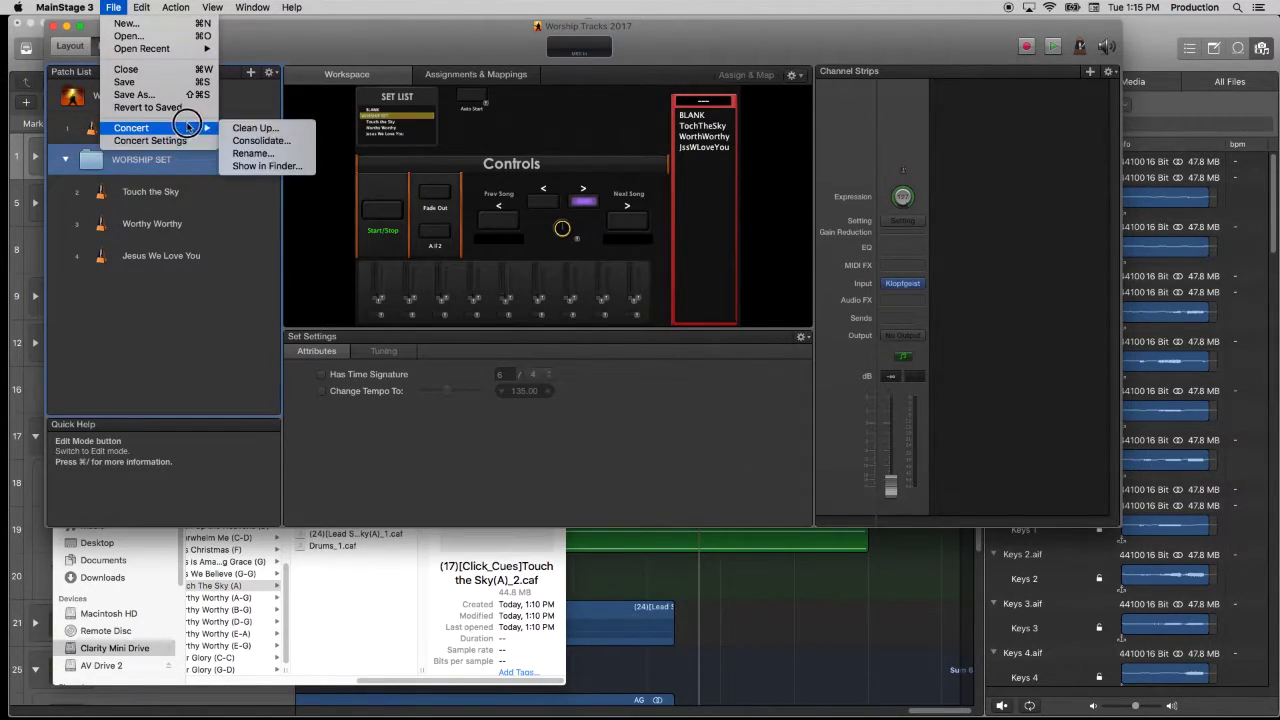
{"action": "left_click", "coordinate": [277, 142]}
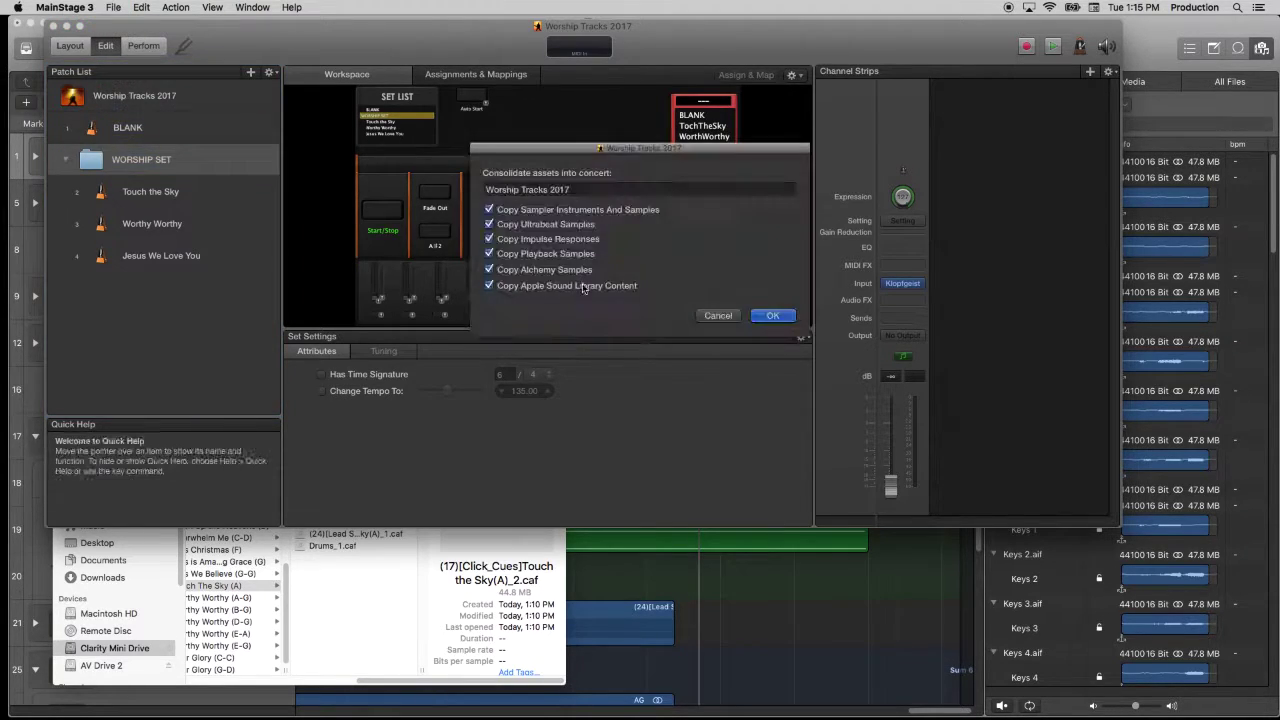
{"action": "left_click", "coordinate": [771, 316]}
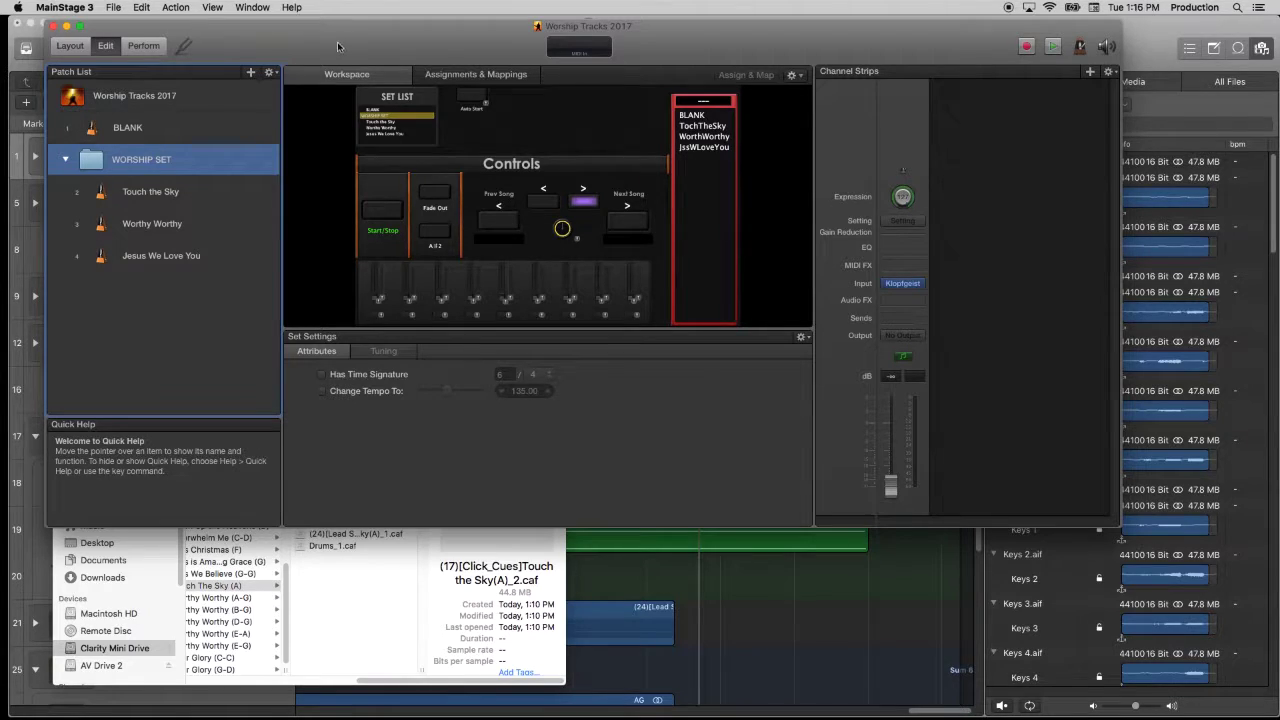
- Select the BLANK patch and save the concert to the Desktop as Rehearsal Worship Tracks 2017 with all copy-into-concert options enabled
{"action": "left_click", "coordinate": [163, 136]}
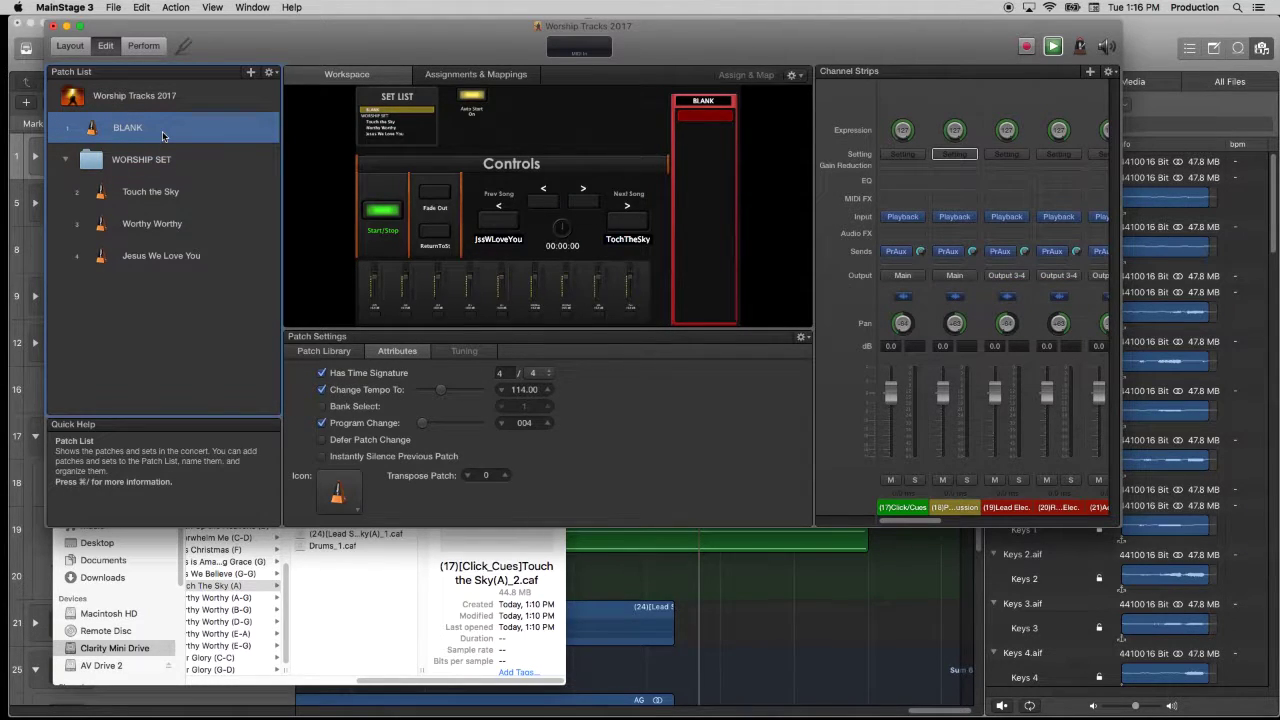
{"action": "left_click_drag", "start_coordinate": [1115, 527], "coordinate": [1198, 560]}
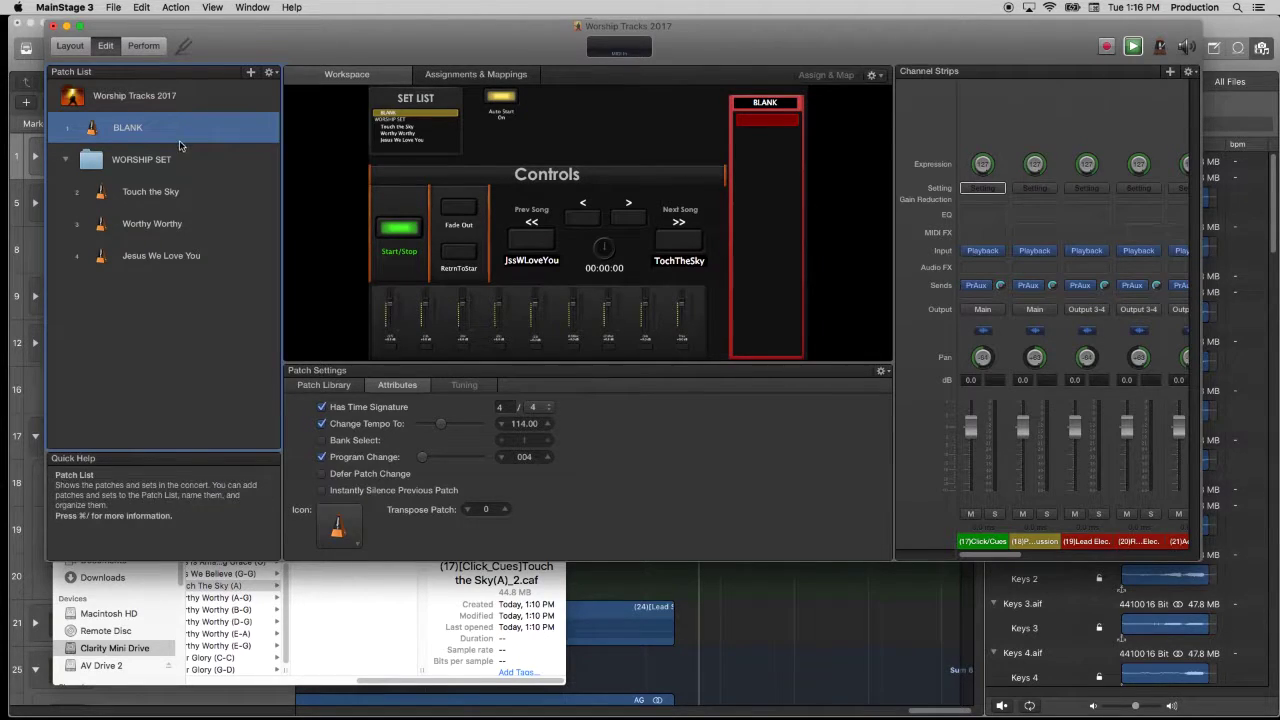
{"action": "left_click", "coordinate": [66, 6]}
{"action": "mouse_move", "coordinate": [113, 7]}
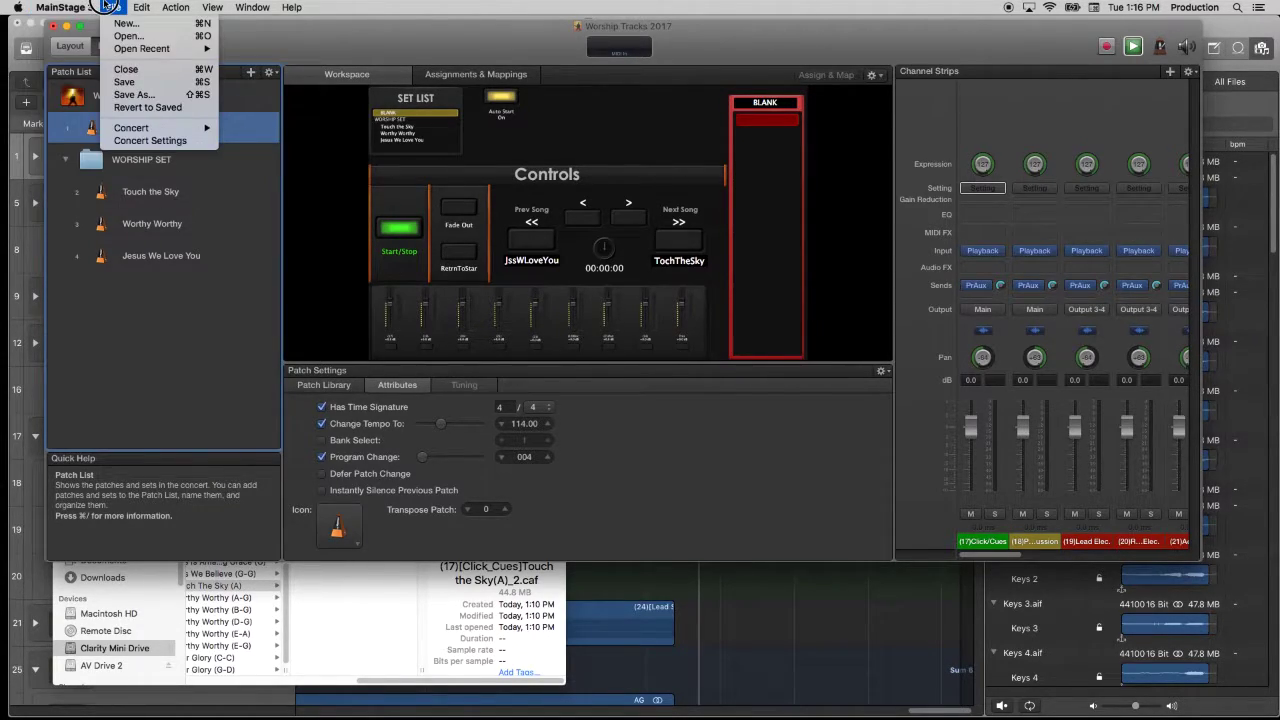
{"action": "left_click", "coordinate": [131, 81]}
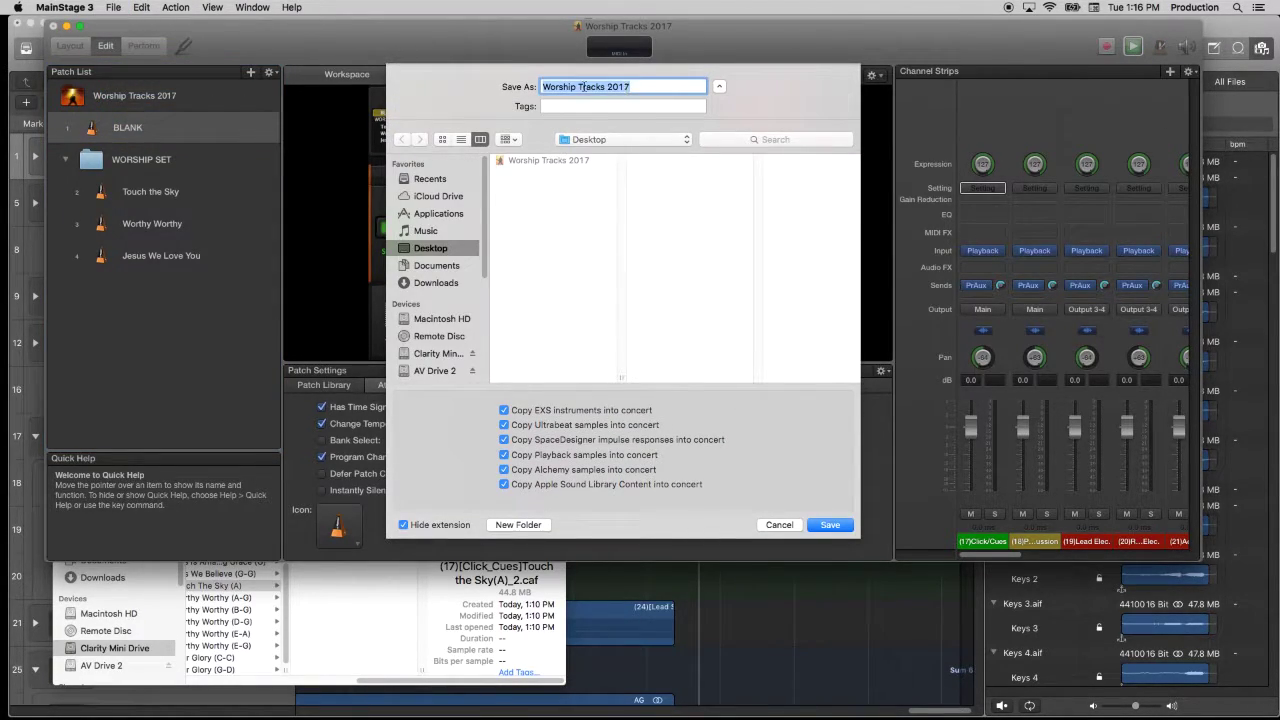
{"action": "left_click", "coordinate": [542, 87]}
{"action": "type", "text": "Rehearsal"}
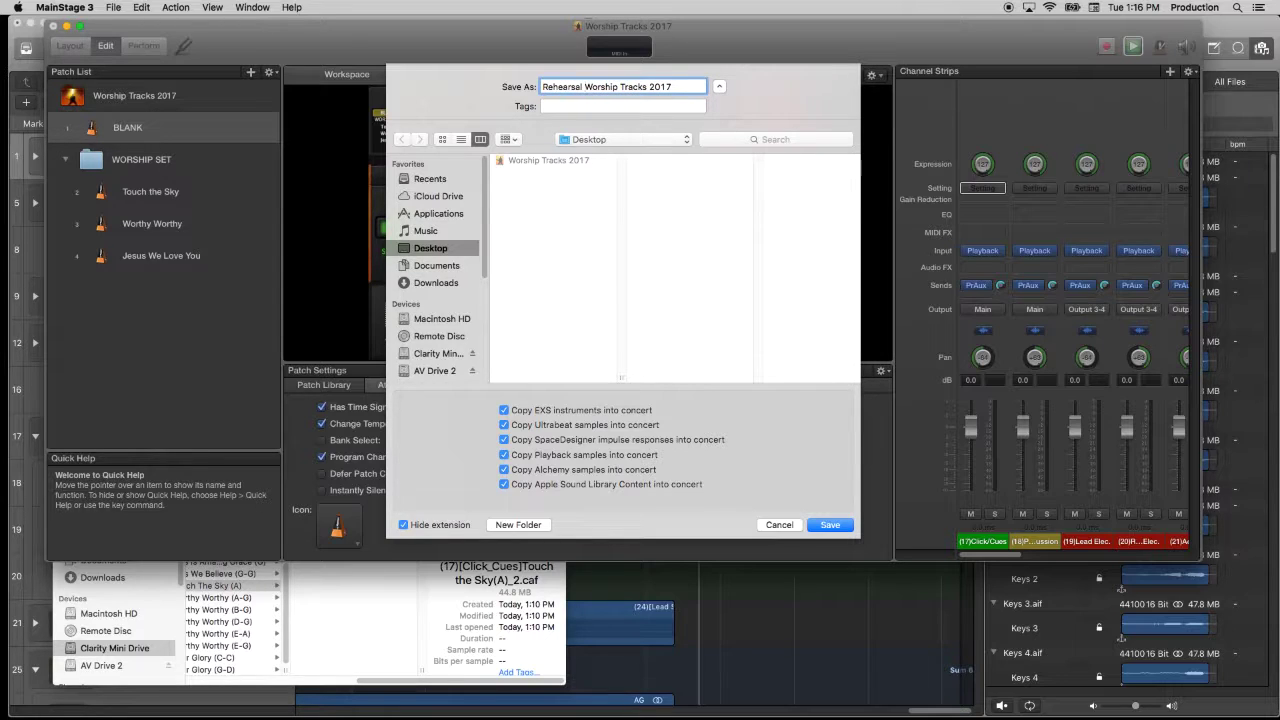
{"action": "key", "text": "Return"}
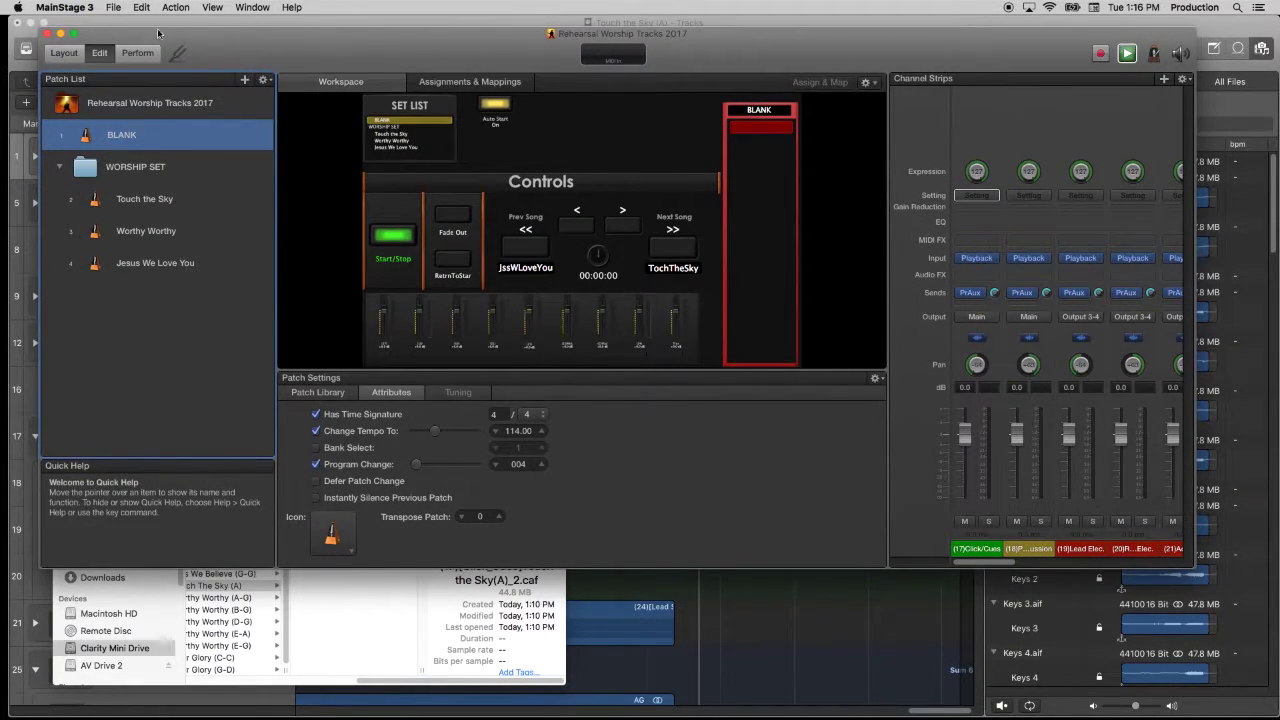
- Create one instrument channel strip at the WORSHIP SET level with Keyboard as MIDI input and Main as output
{"action": "left_click", "coordinate": [166, 168]}
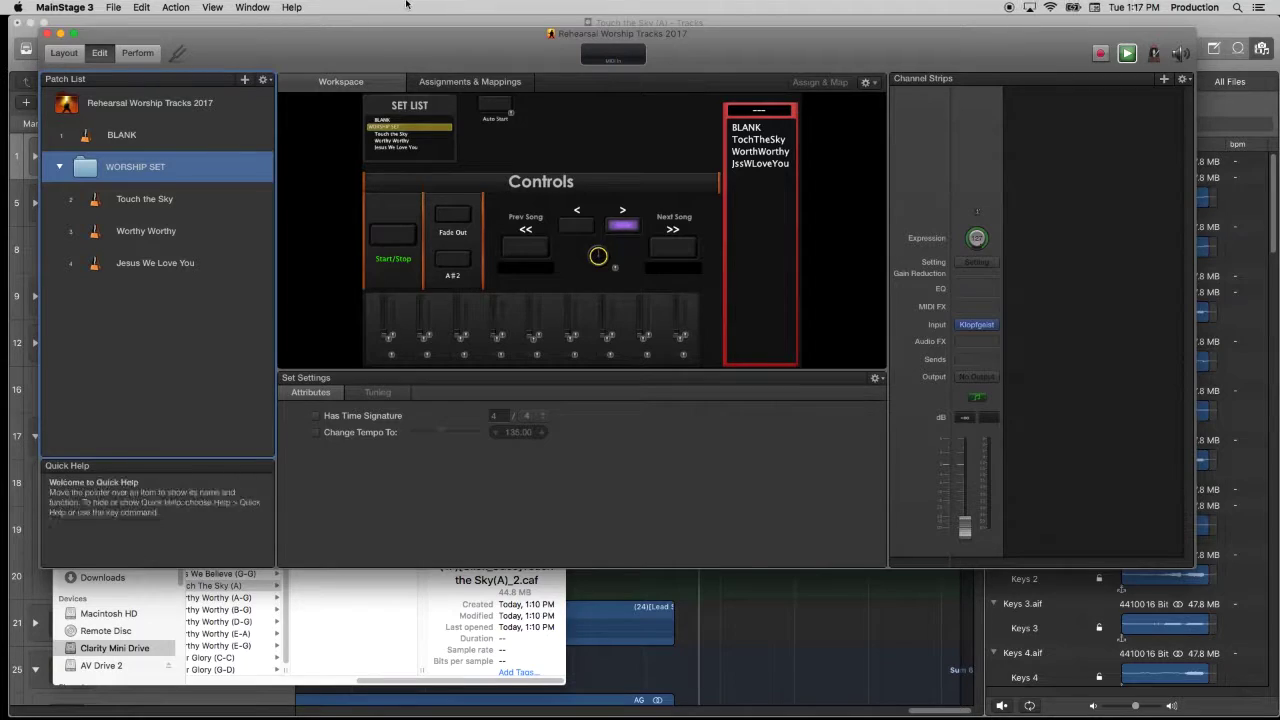
{"action": "left_click", "coordinate": [1163, 78]}
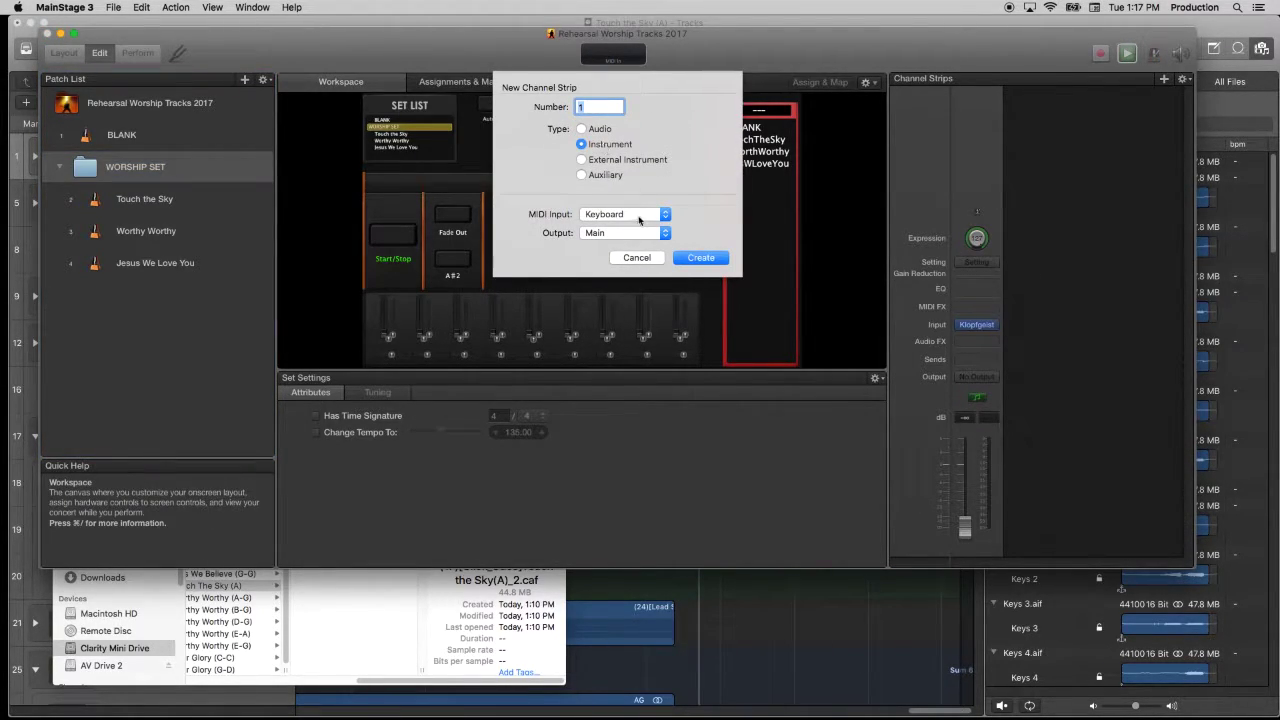
{"action": "left_click", "coordinate": [697, 261]}
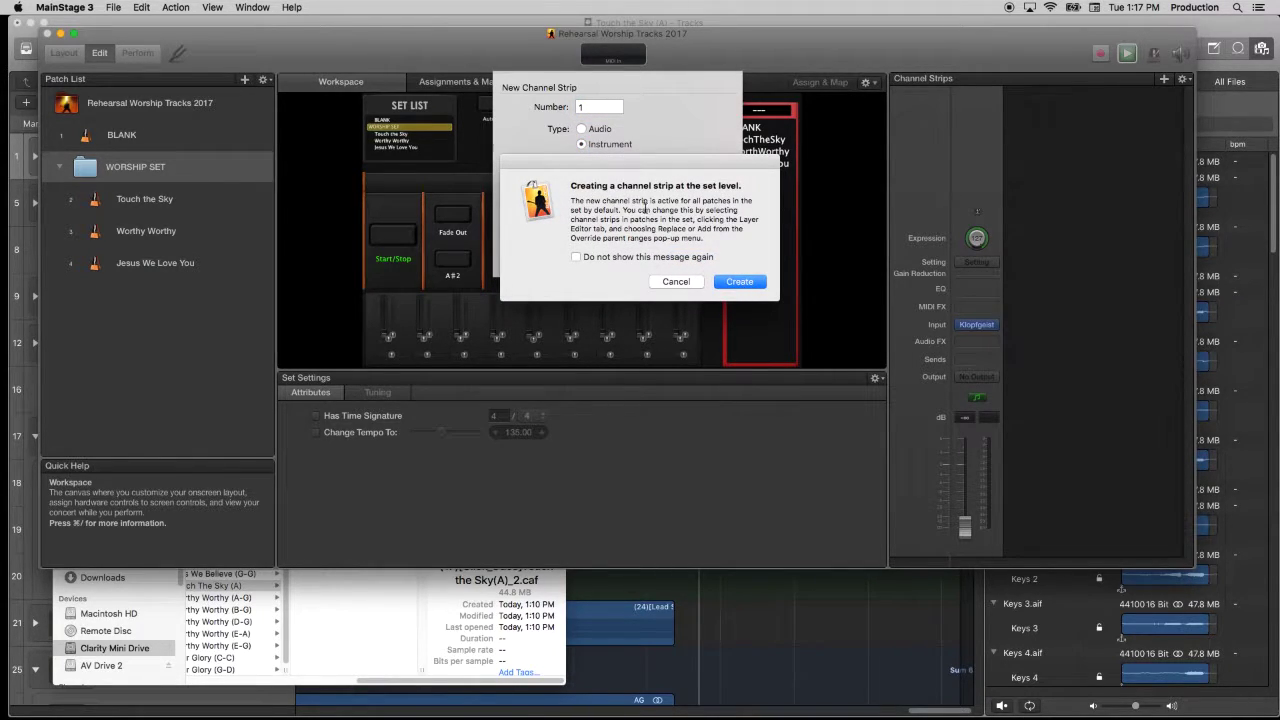
{"action": "left_click", "coordinate": [740, 281]}
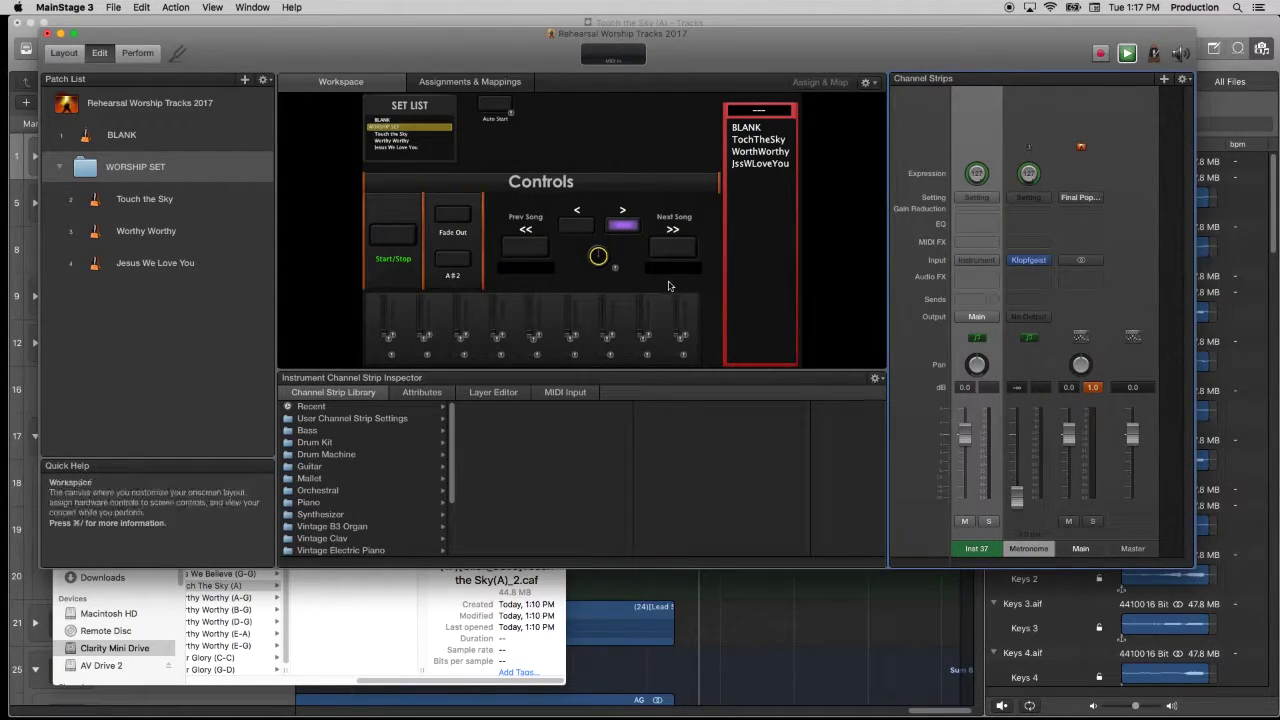
- Select Touch the Sky, stop playback and widen the channel strips area to examine whether the set-level instrument strip is included
{"action": "left_click", "coordinate": [143, 203]}
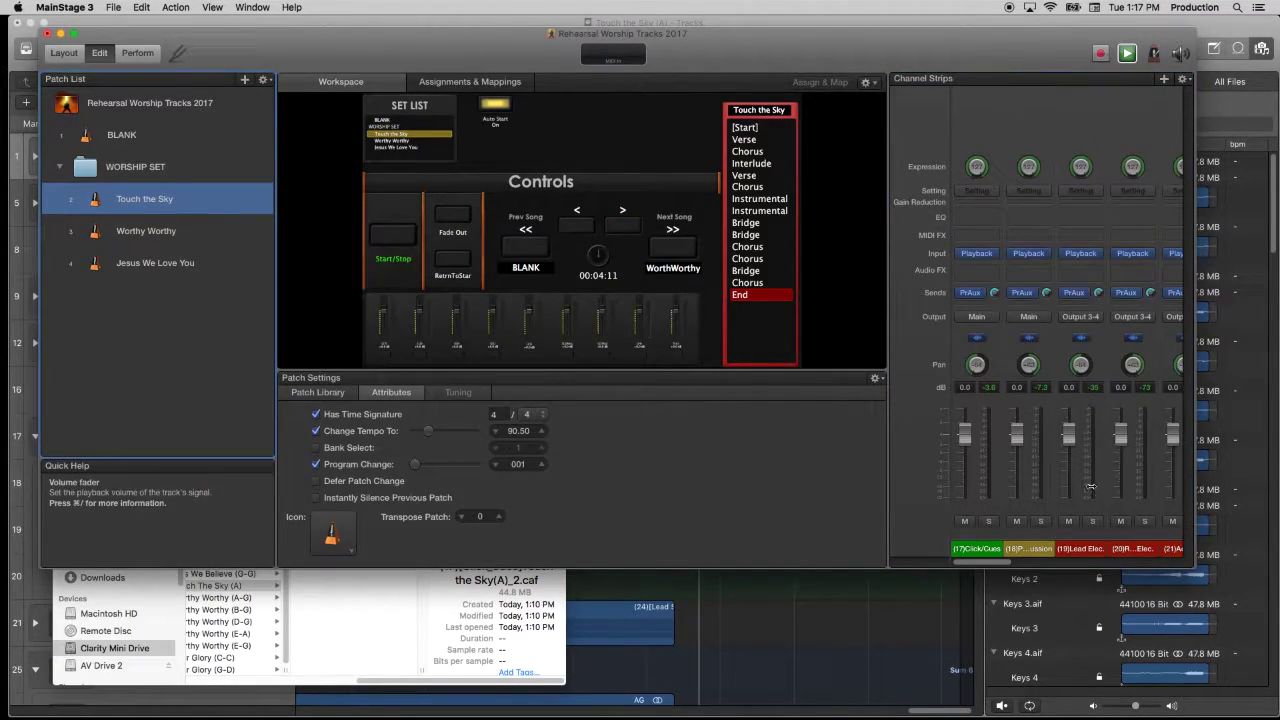
{"action": "key", "text": "space"}
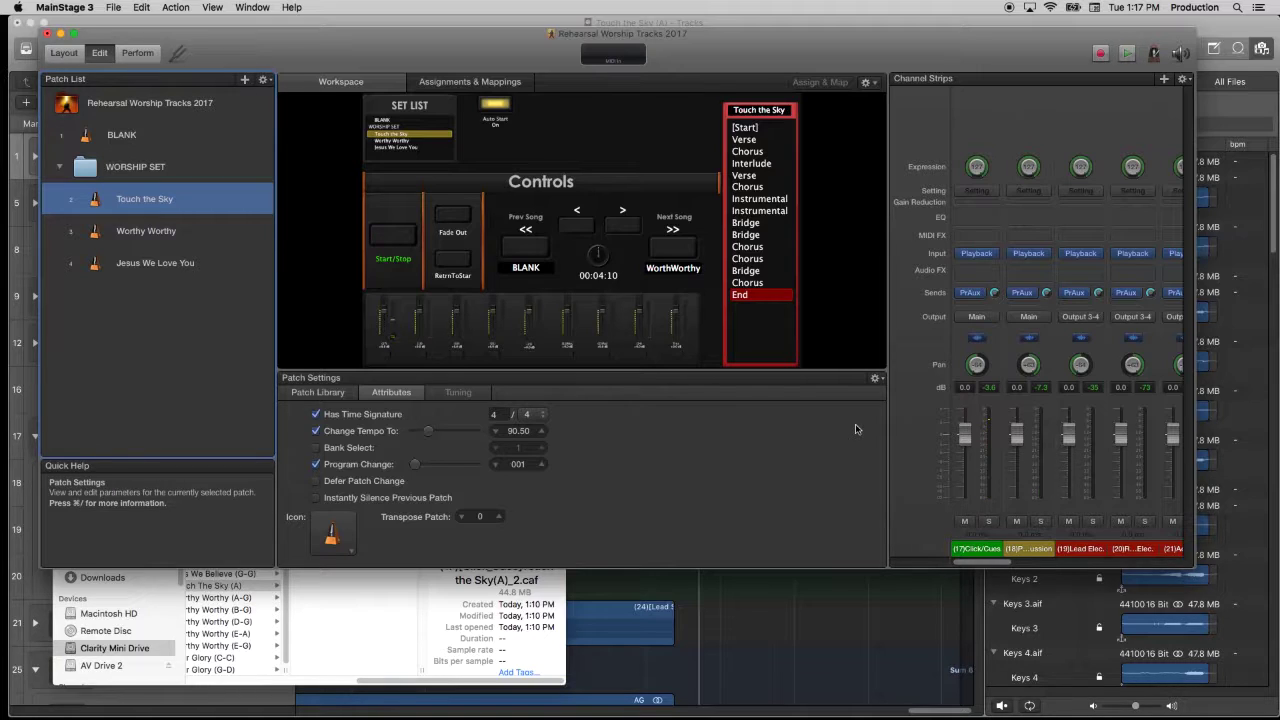
{"action": "left_click_drag", "start_coordinate": [877, 457], "coordinate": [281, 305]}
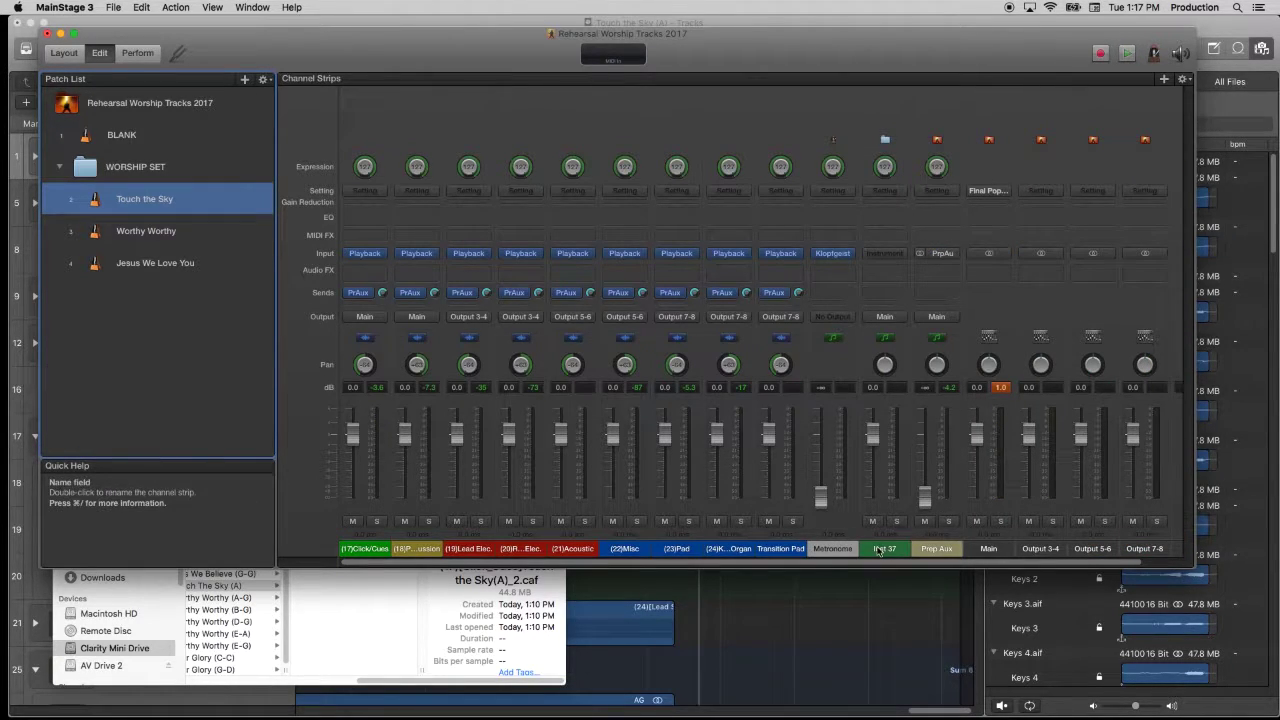
- Insert the EXS24 sampler on the WORSHIP SET's new instrument channel strip
{"action": "left_click", "coordinate": [200, 167]}
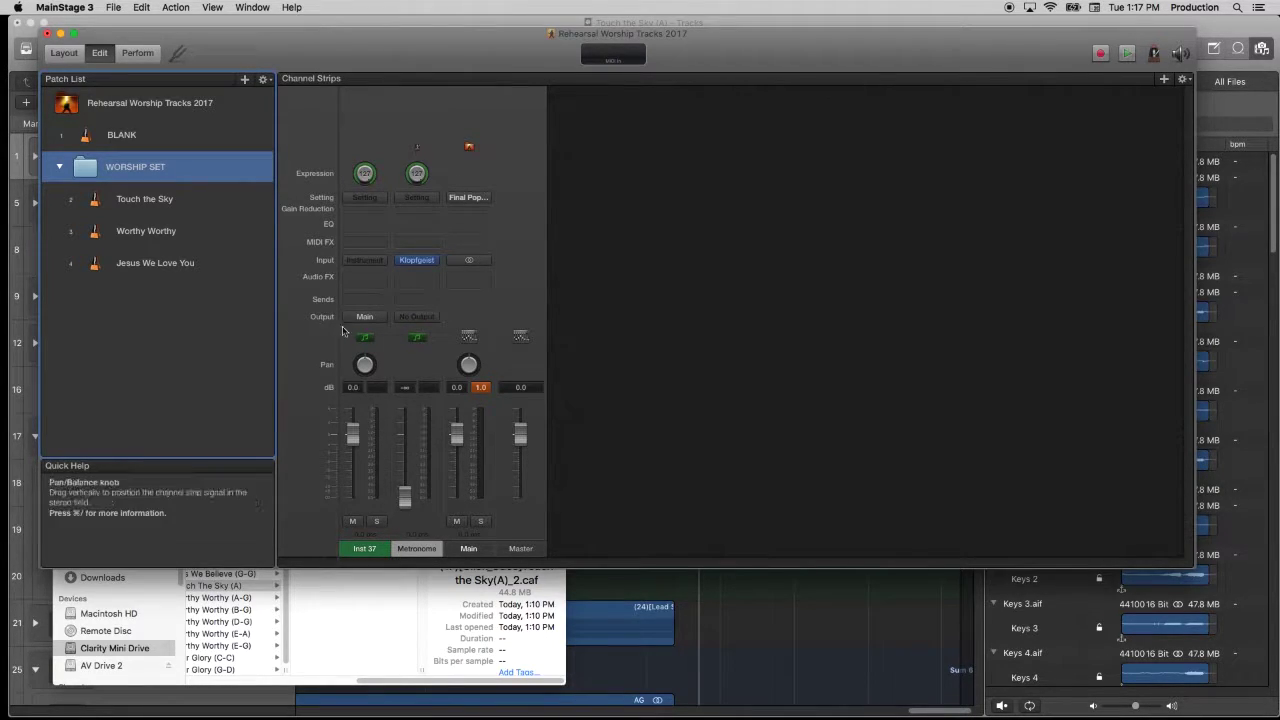
{"action": "left_click", "coordinate": [368, 269]}
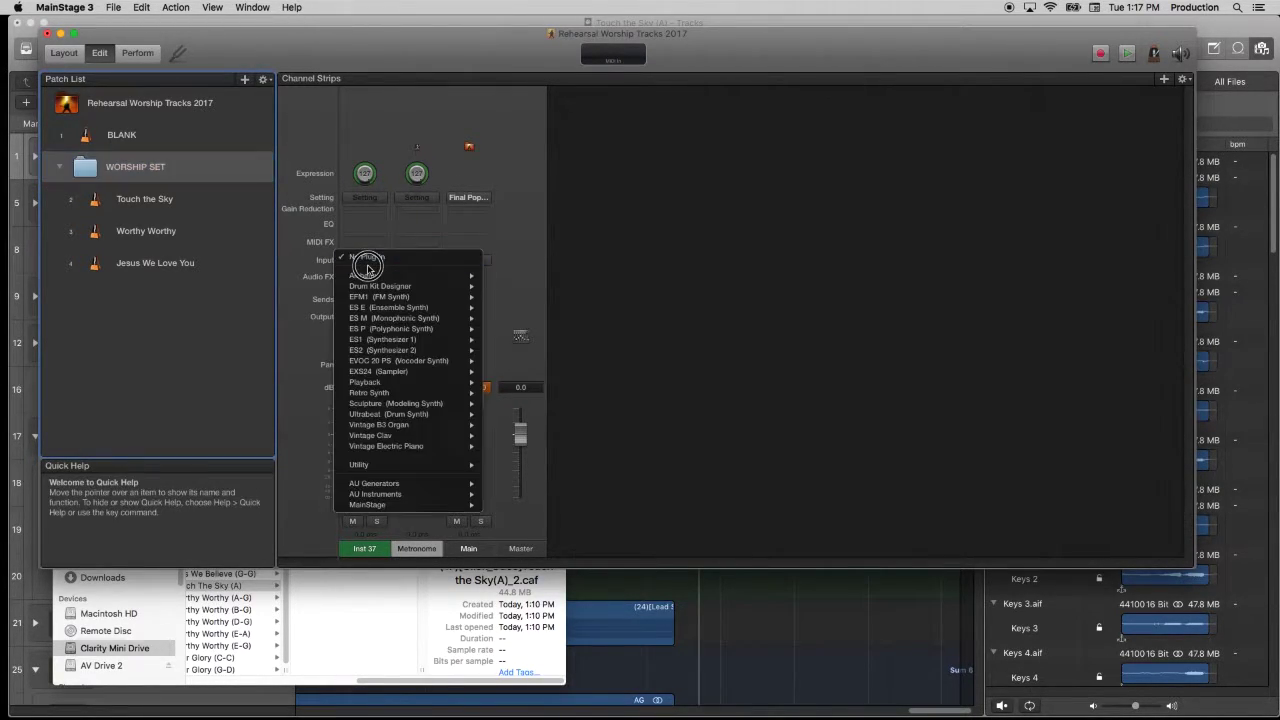
{"action": "mouse_move", "coordinate": [409, 374]}
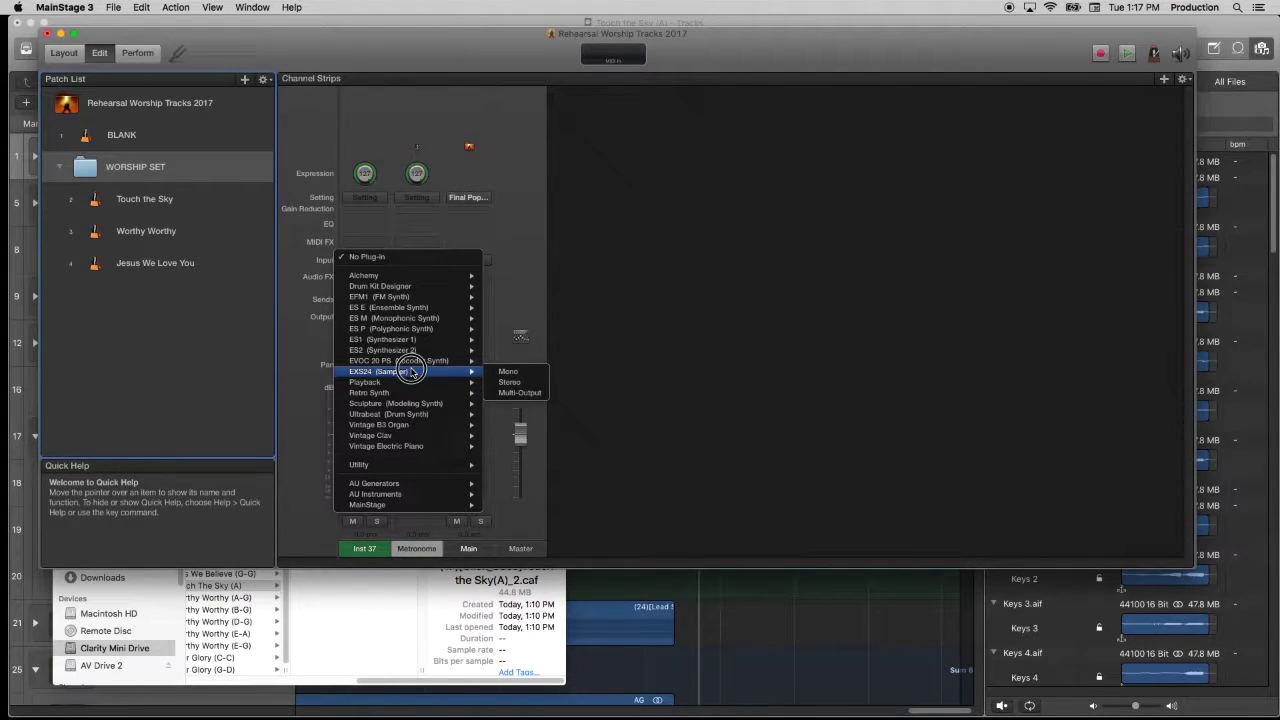
{"action": "left_click", "coordinate": [411, 372]}
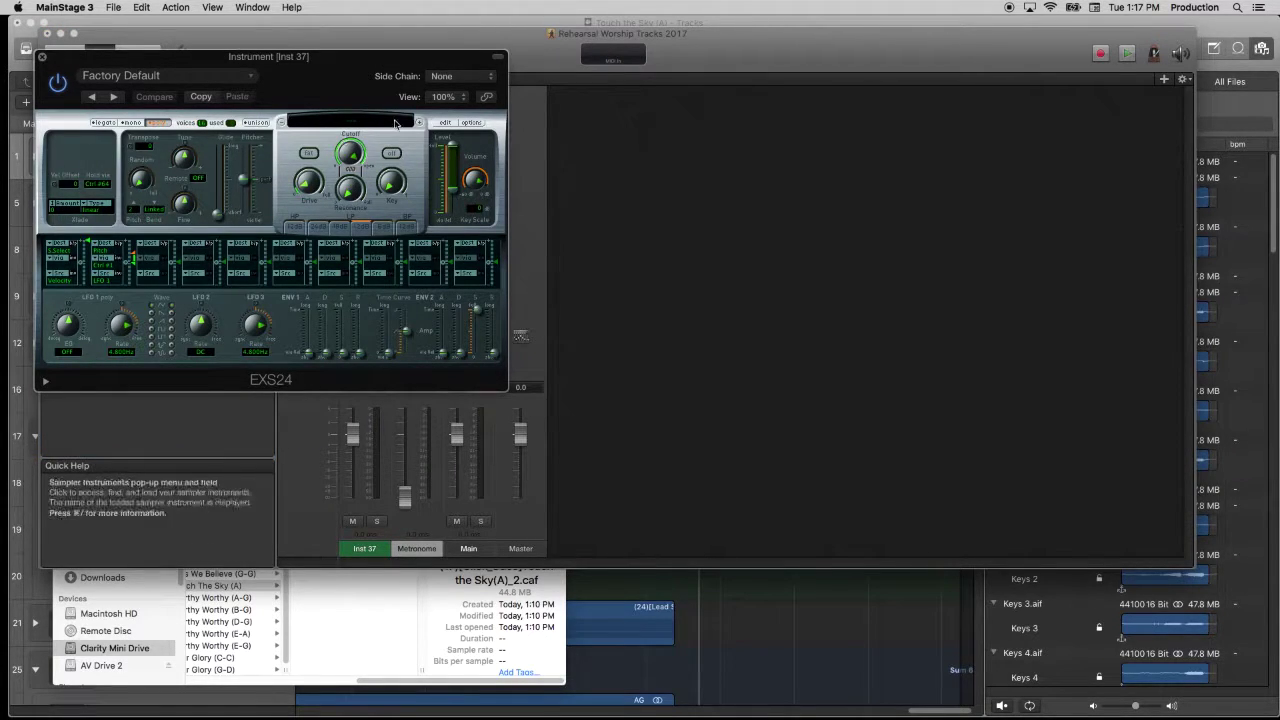
- Load the factory acoustic piano Steinway Piano 2 into the EXS24 and set its channel strip volume to 6.0 dB
{"action": "left_click", "coordinate": [392, 121]}
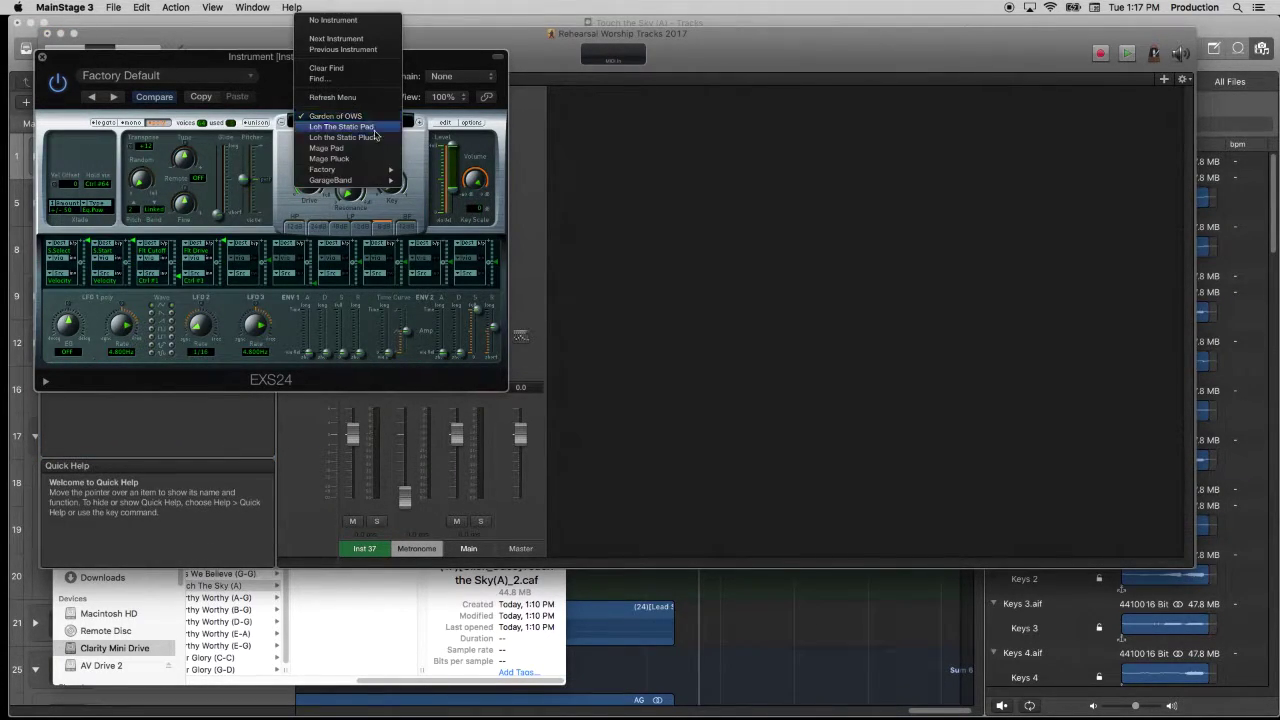
{"action": "mouse_move", "coordinate": [366, 172]}
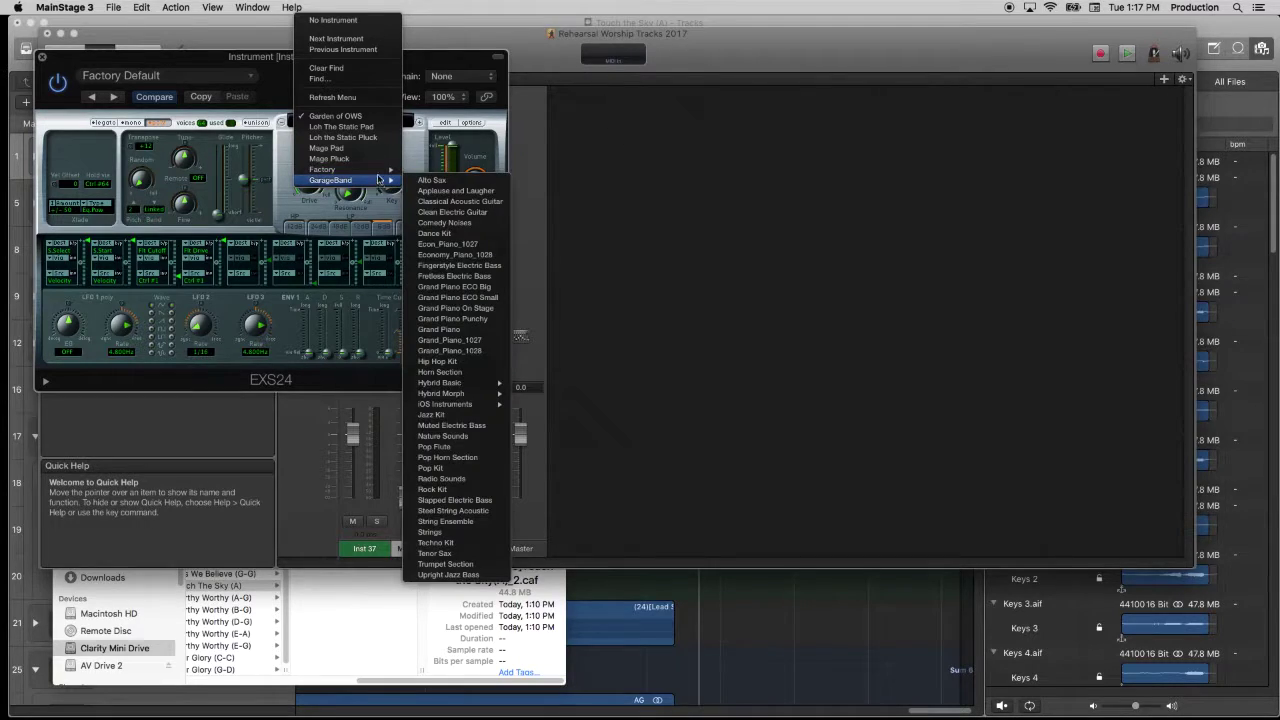
{"action": "mouse_move", "coordinate": [432, 175]}
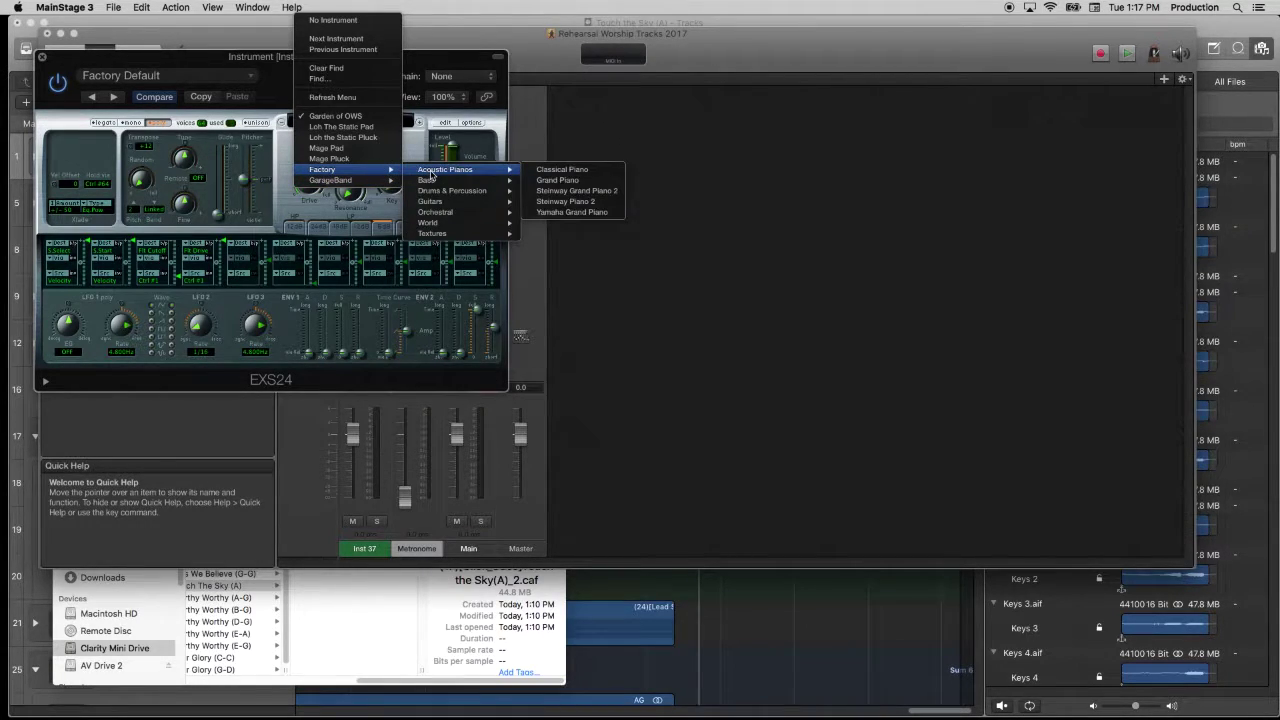
{"action": "left_click", "coordinate": [595, 204]}
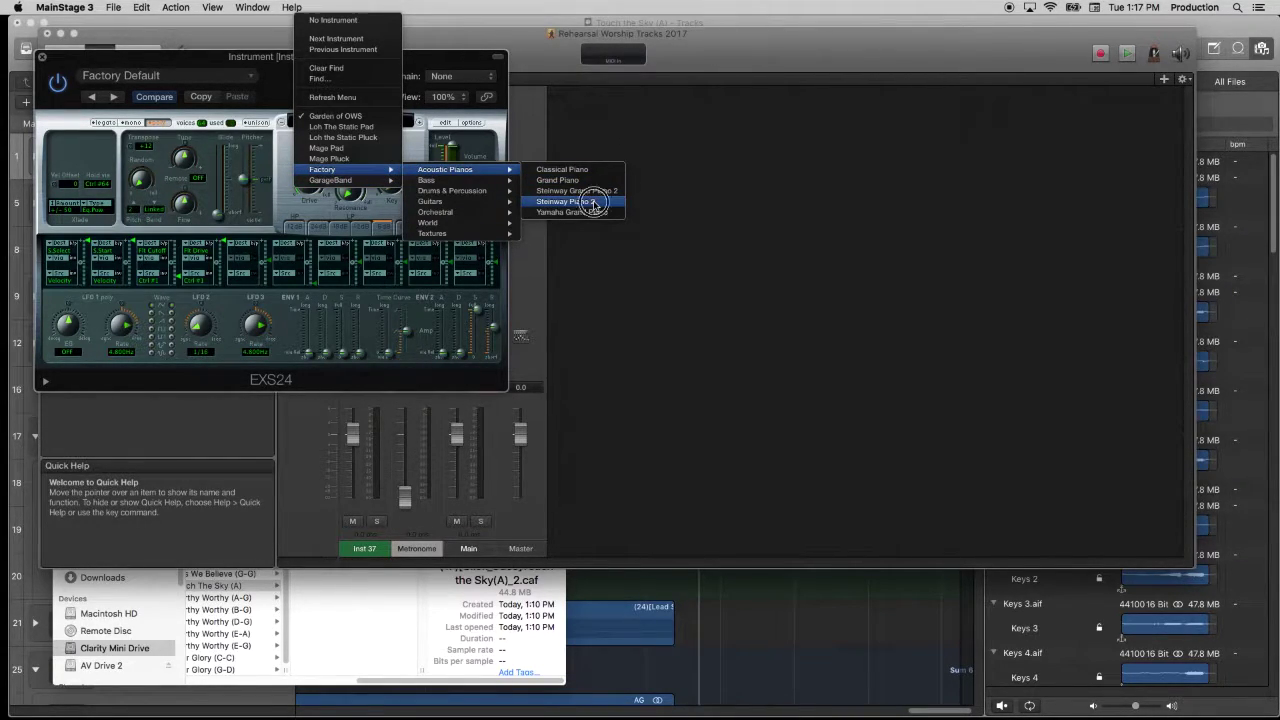
{"action": "left_click", "coordinate": [40, 57]}
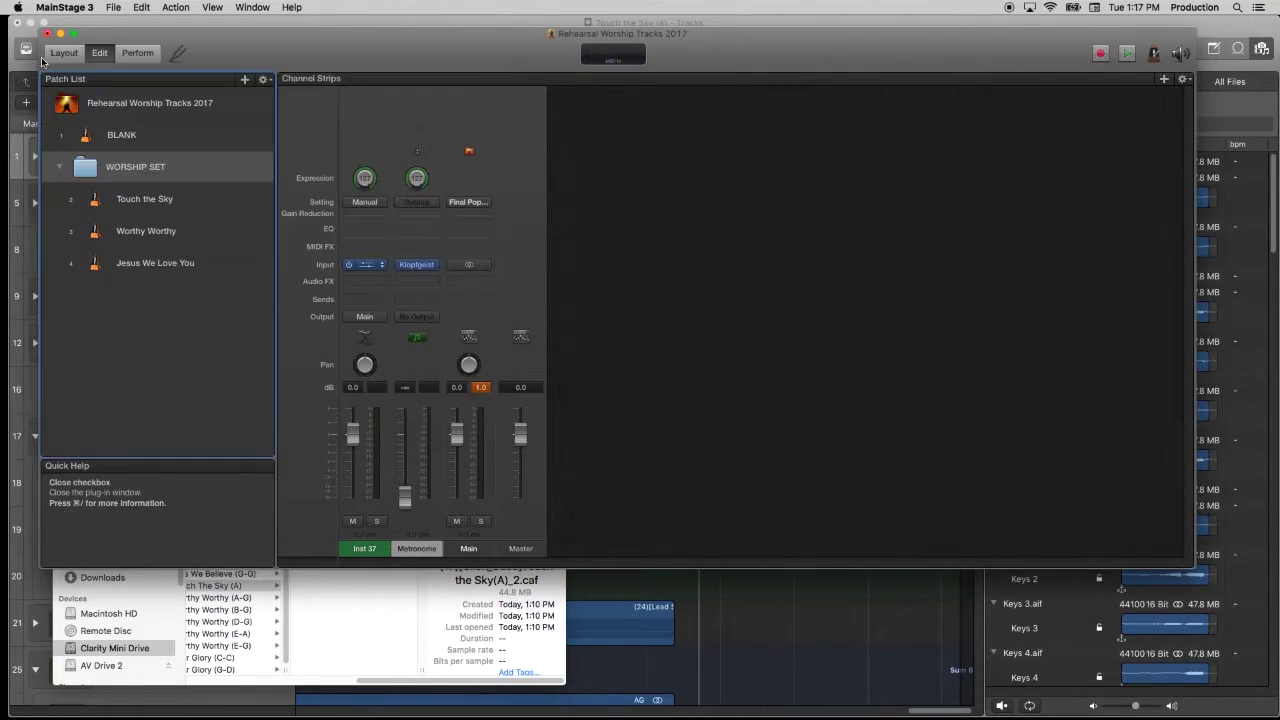
{"action": "left_click_drag", "start_coordinate": [360, 439], "coordinate": [360, 413]}
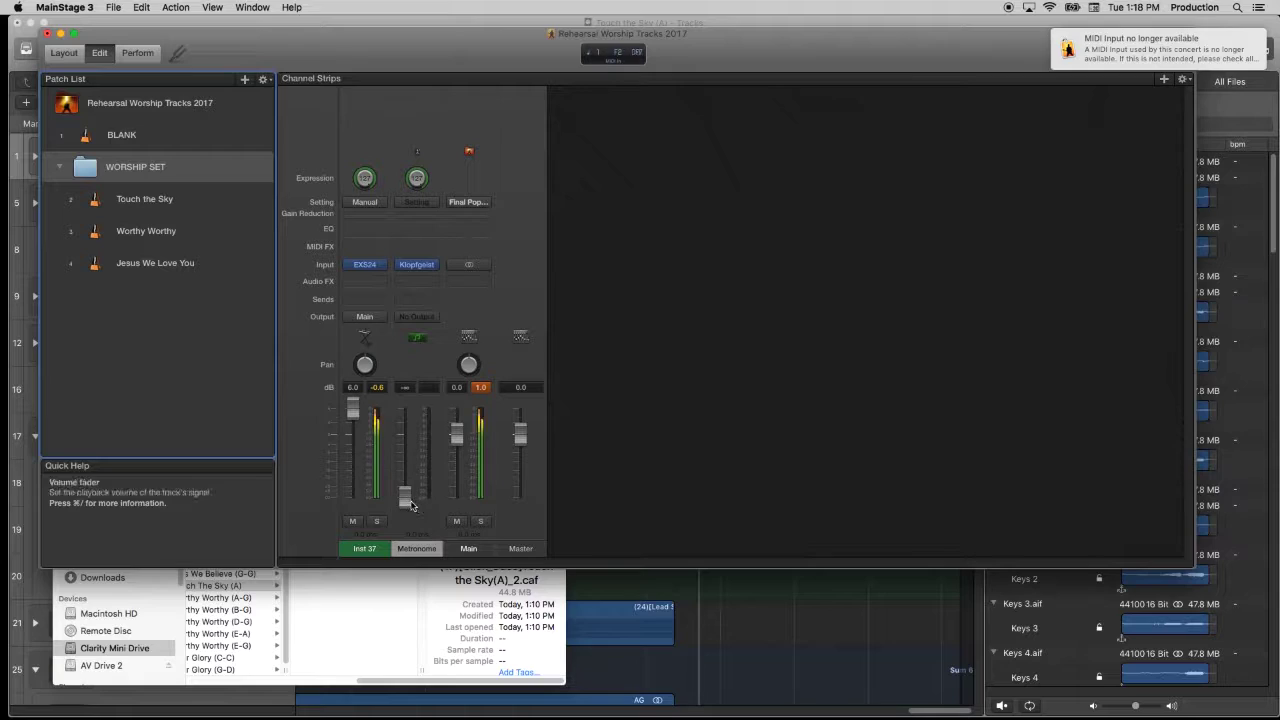
- Quit Logic Pro X, saving the changes to Touch the Sky (A), and select the Touch the Sky patch in MainStage
{"action": "left_click", "coordinate": [774, 640]}
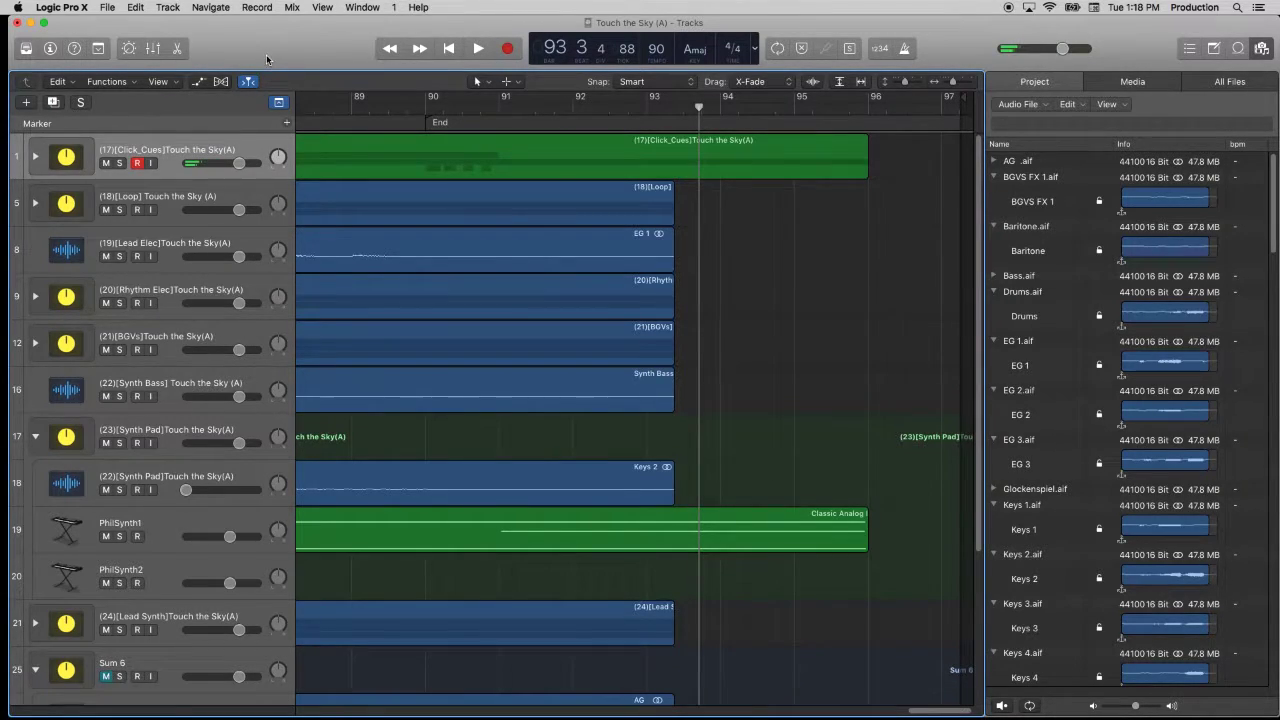
{"action": "key", "text": "super+q"}
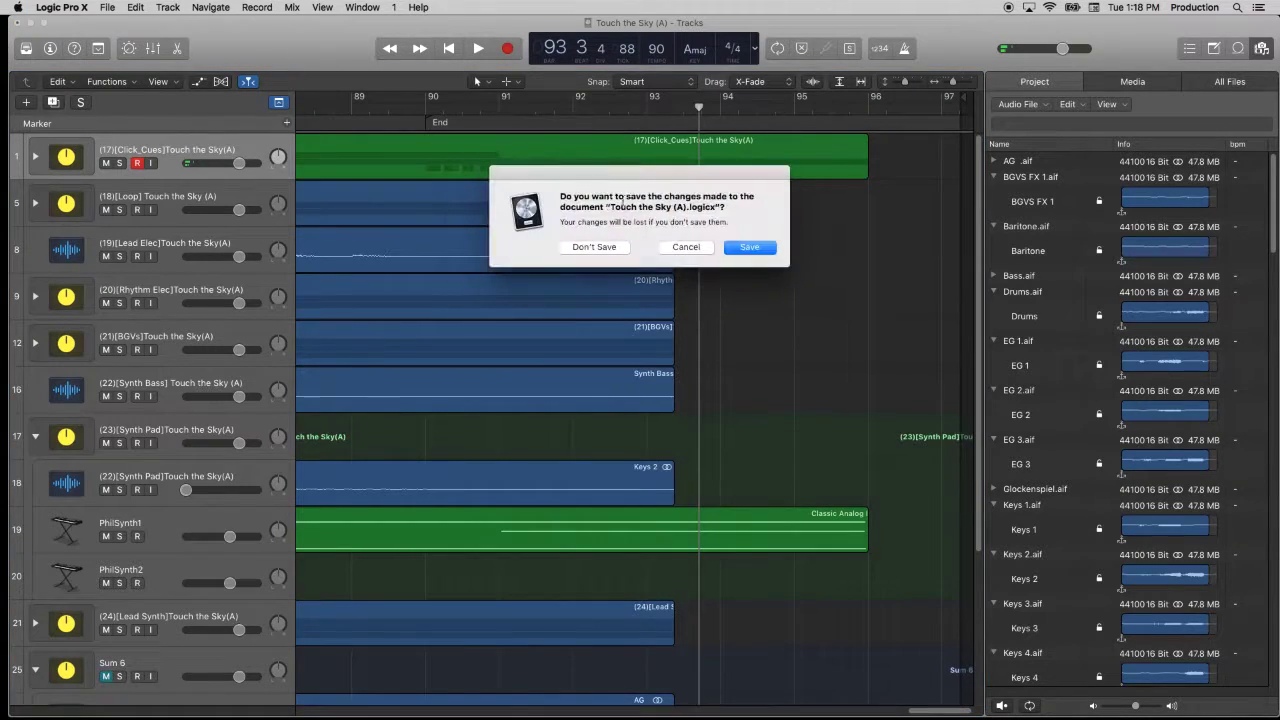
{"action": "left_click", "coordinate": [759, 246]}
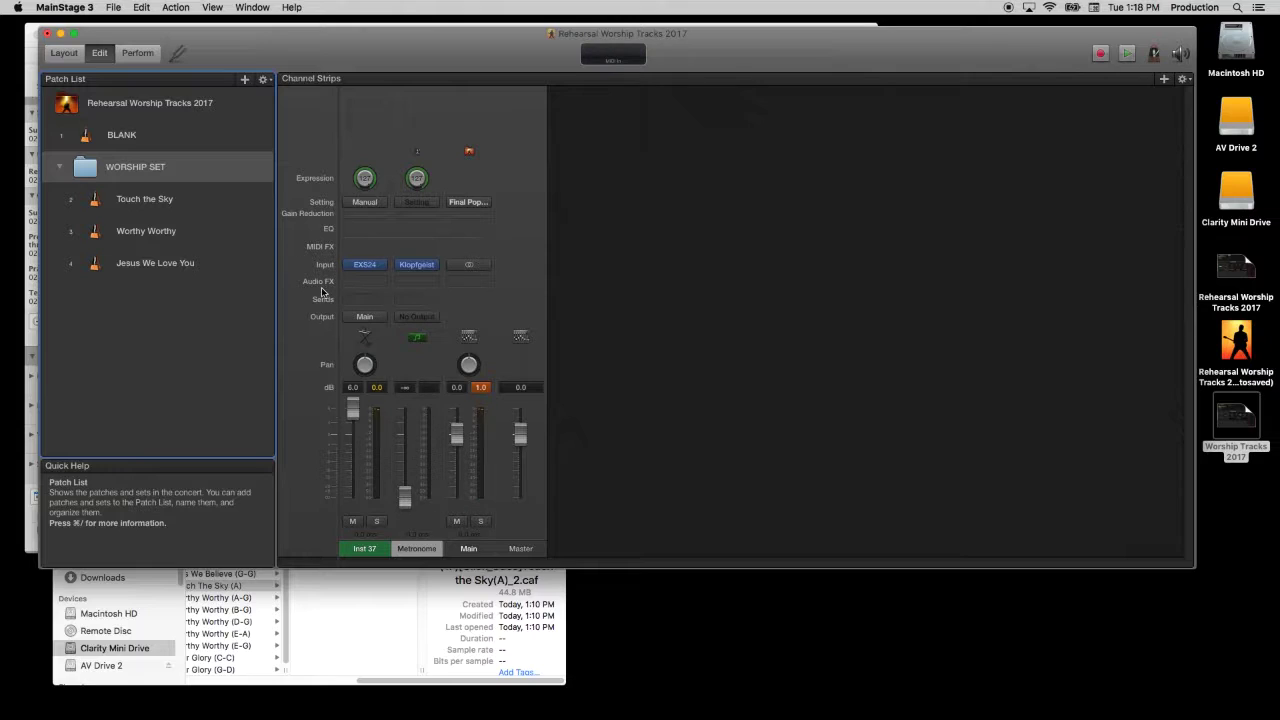
{"action": "left_click", "coordinate": [215, 201]}
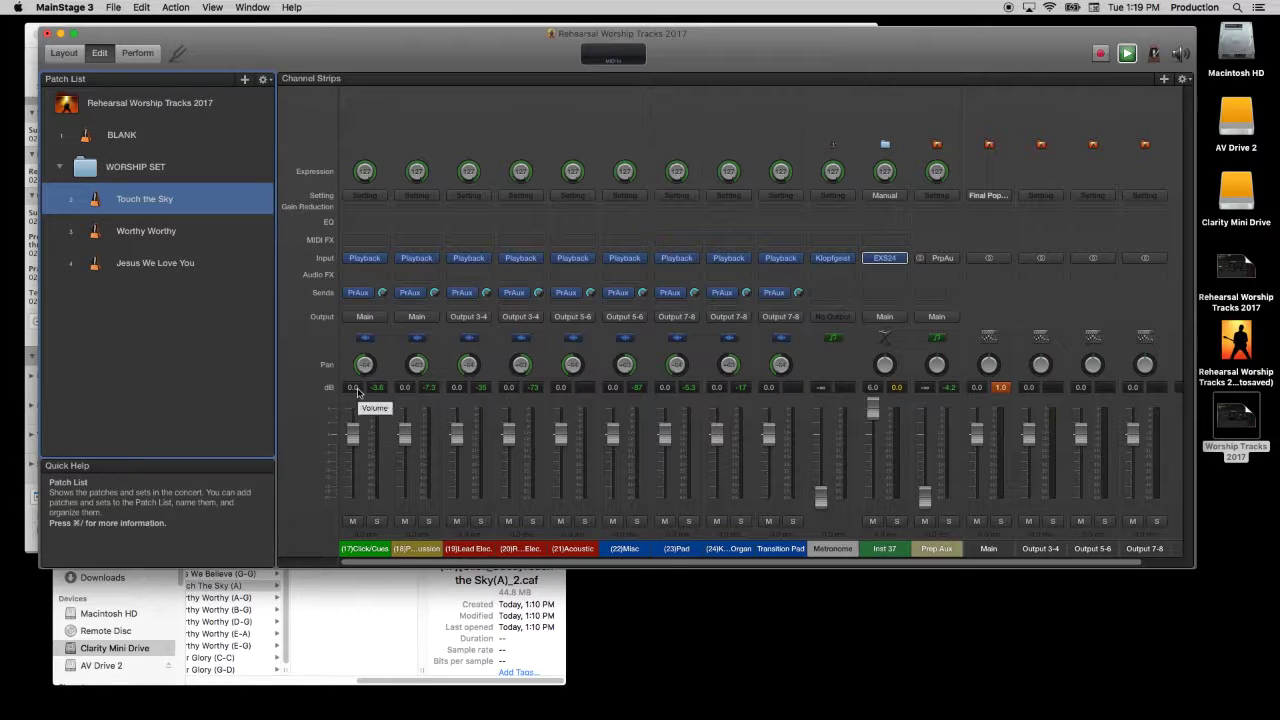
- In the concert layout, start hardware assignment for the Start/Stop button and set its MIDI note number to C-2
{"action": "left_click", "coordinate": [63, 53]}
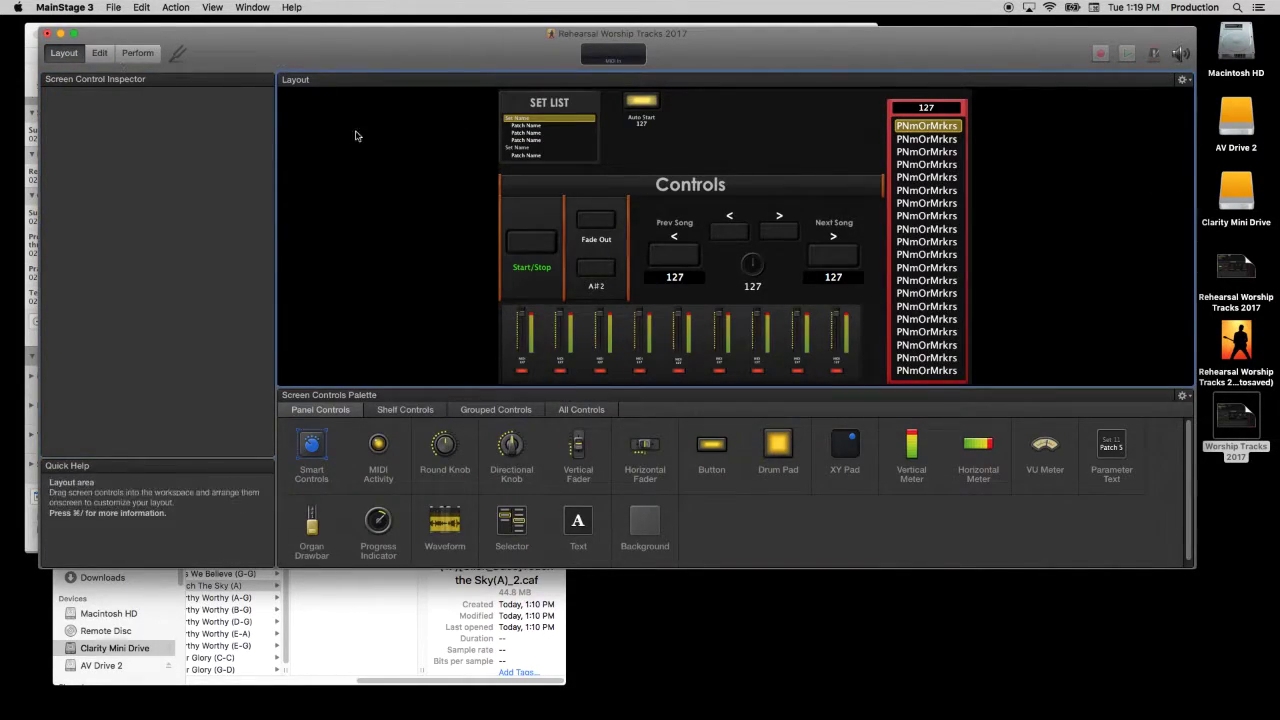
{"action": "left_click", "coordinate": [511, 251]}
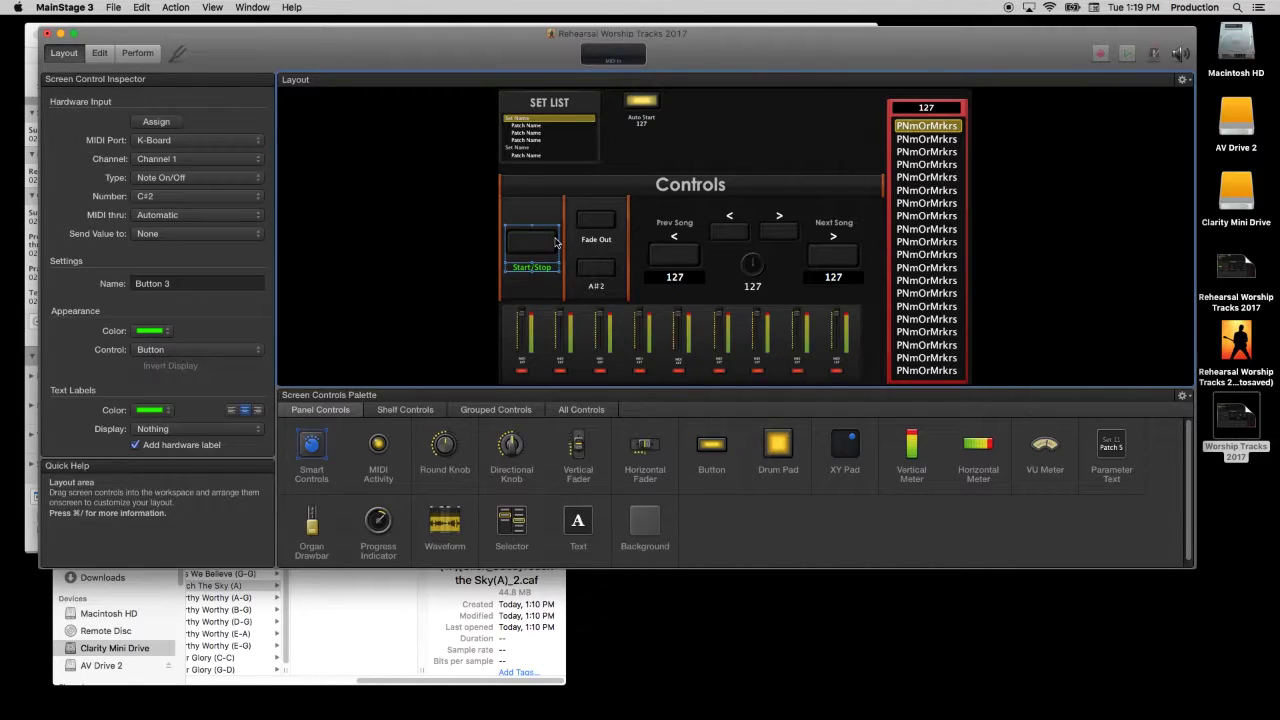
{"action": "left_click", "coordinate": [153, 122]}
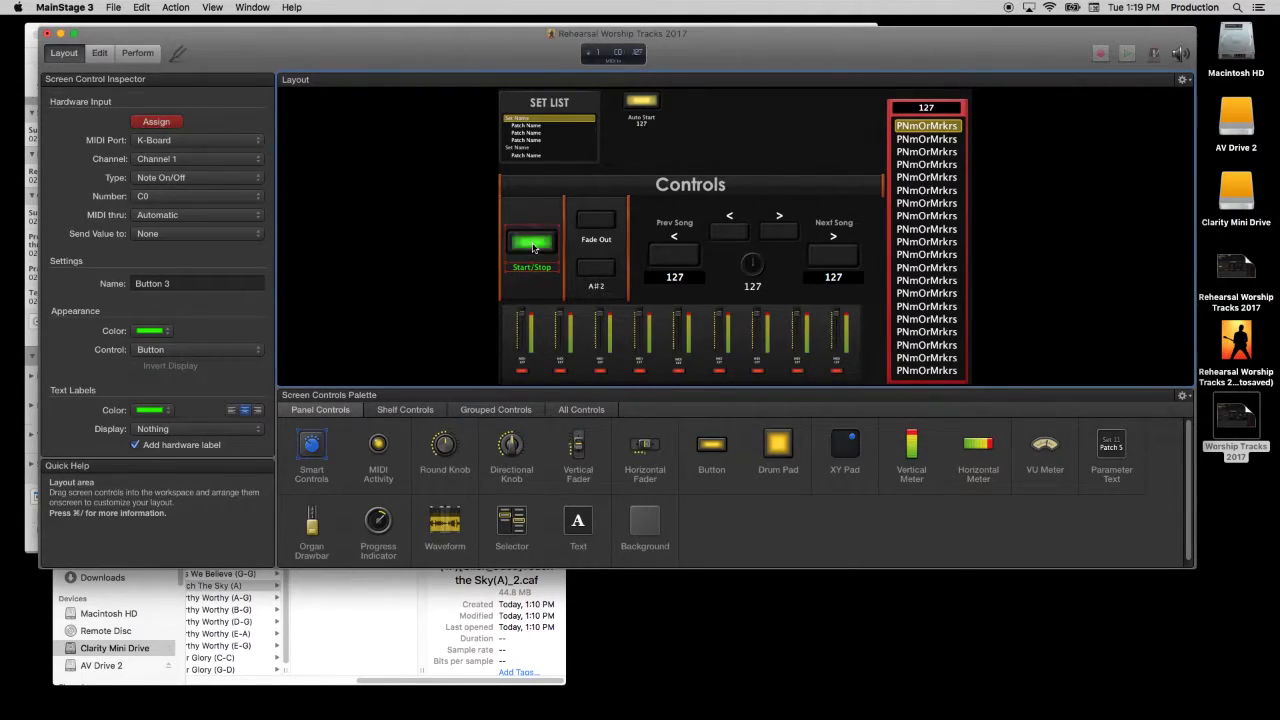
{"action": "left_click", "coordinate": [240, 197]}
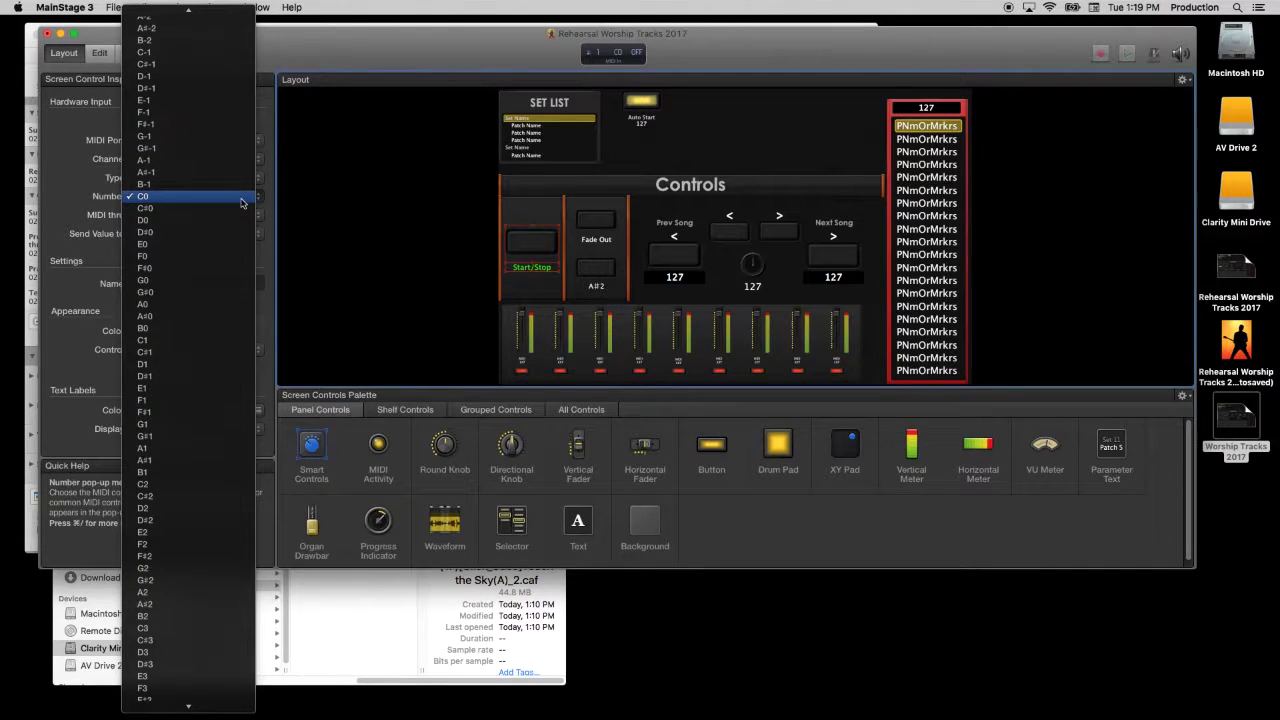
{"action": "scroll", "coordinate": [210, 122], "scroll_direction": "up", "scroll_amount": 5}
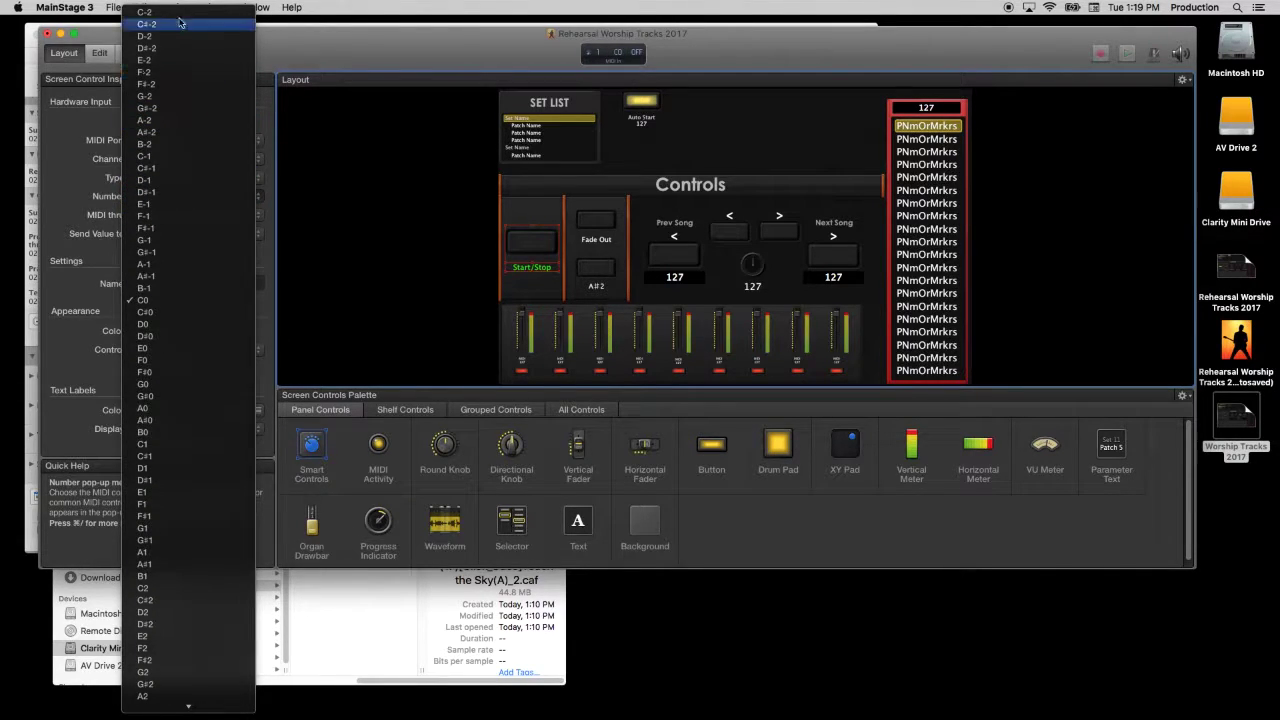
{"action": "left_click", "coordinate": [176, 12]}
- Set the MIDI note number of the Fade Out button and the button below it to C-2
{"action": "left_click", "coordinate": [604, 223]}
{"action": "left_click", "coordinate": [225, 196]}
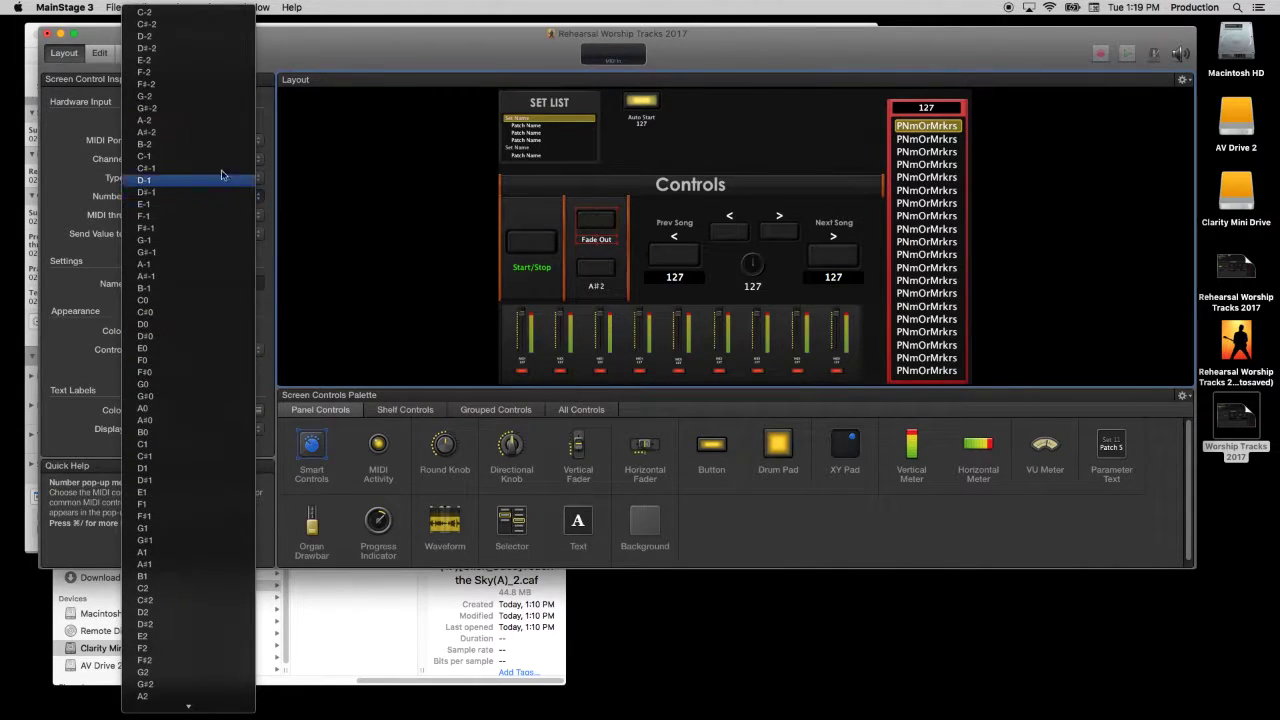
{"action": "left_click", "coordinate": [212, 12]}
{"action": "left_click", "coordinate": [601, 271]}
{"action": "left_click", "coordinate": [193, 194]}
{"action": "left_click", "coordinate": [190, 12]}
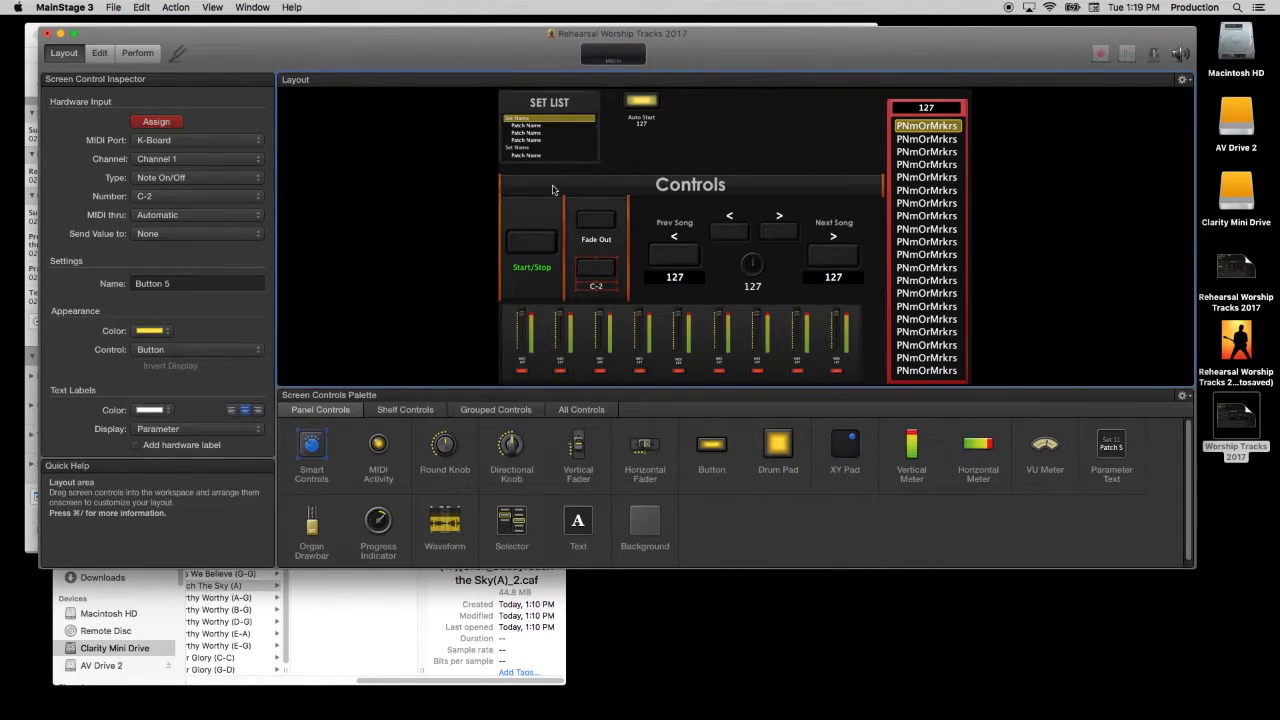
- Set the MIDI note number of the Prev Song button and the small < button to C-2
{"action": "left_click", "coordinate": [680, 257]}
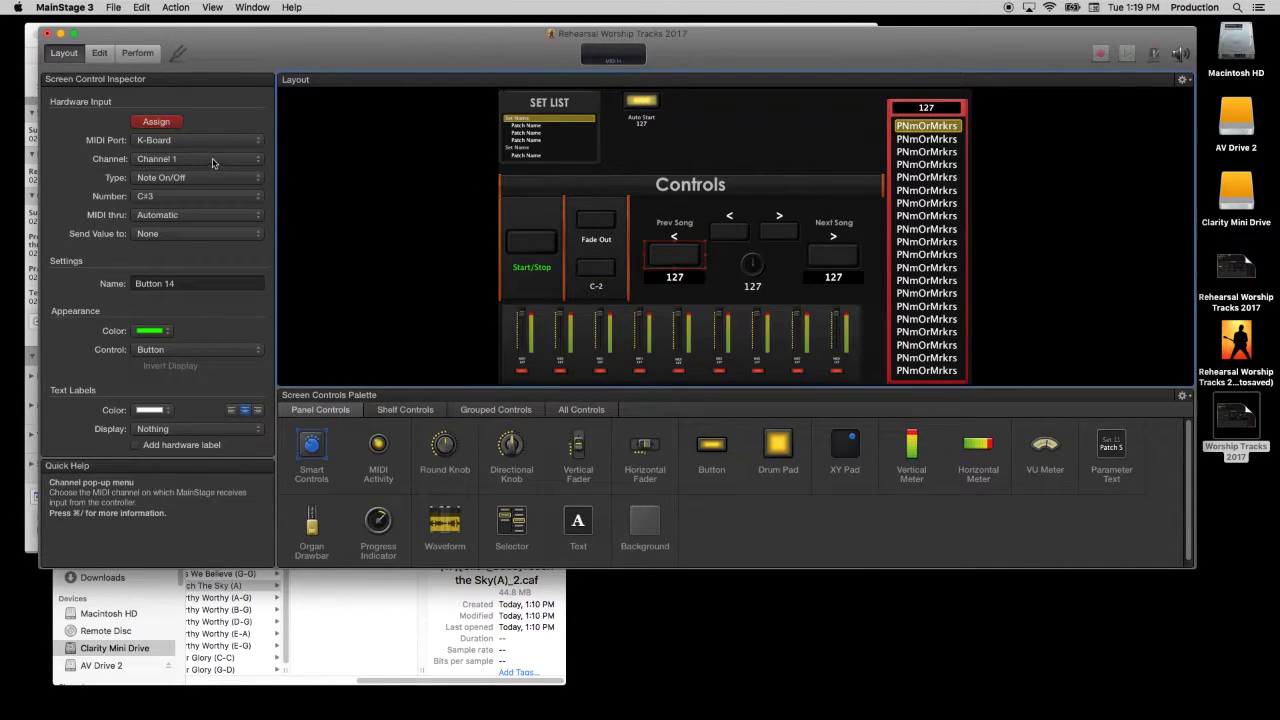
{"action": "left_click", "coordinate": [205, 200]}
{"action": "scroll", "coordinate": [186, 134], "scroll_direction": "down", "scroll_amount": 1}
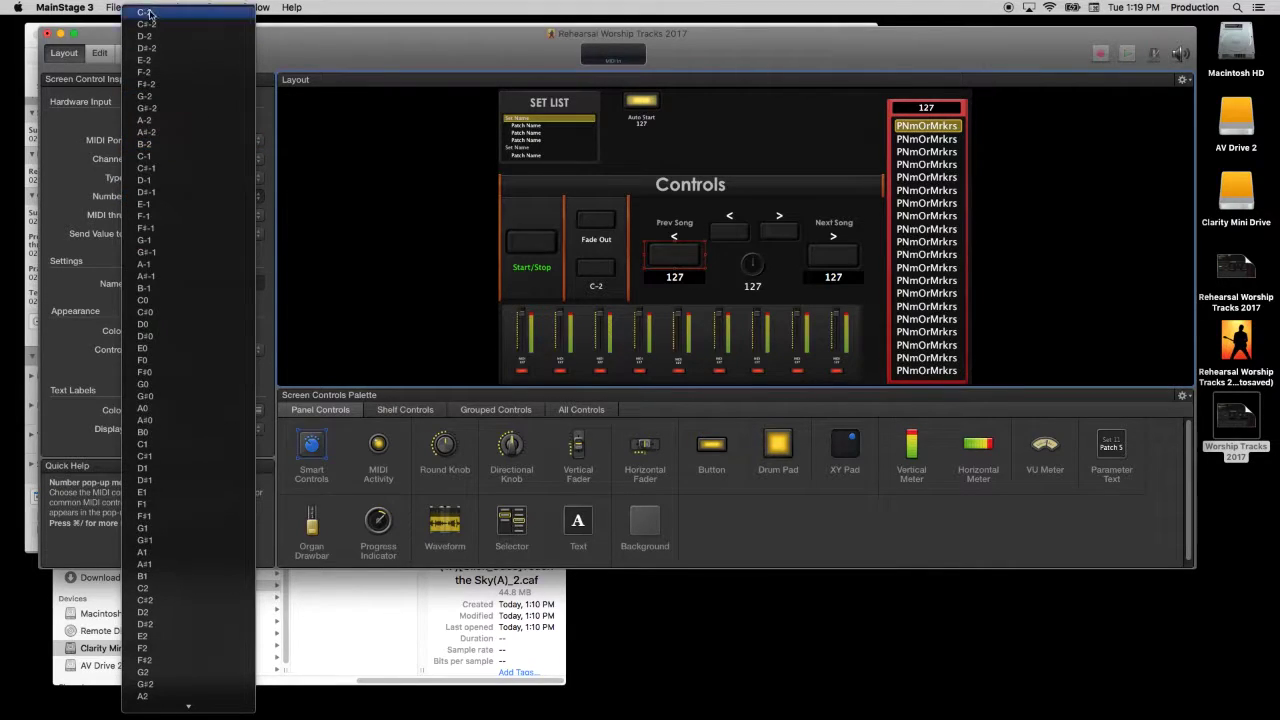
{"action": "left_click", "coordinate": [437, 200]}
{"action": "left_click", "coordinate": [730, 231]}
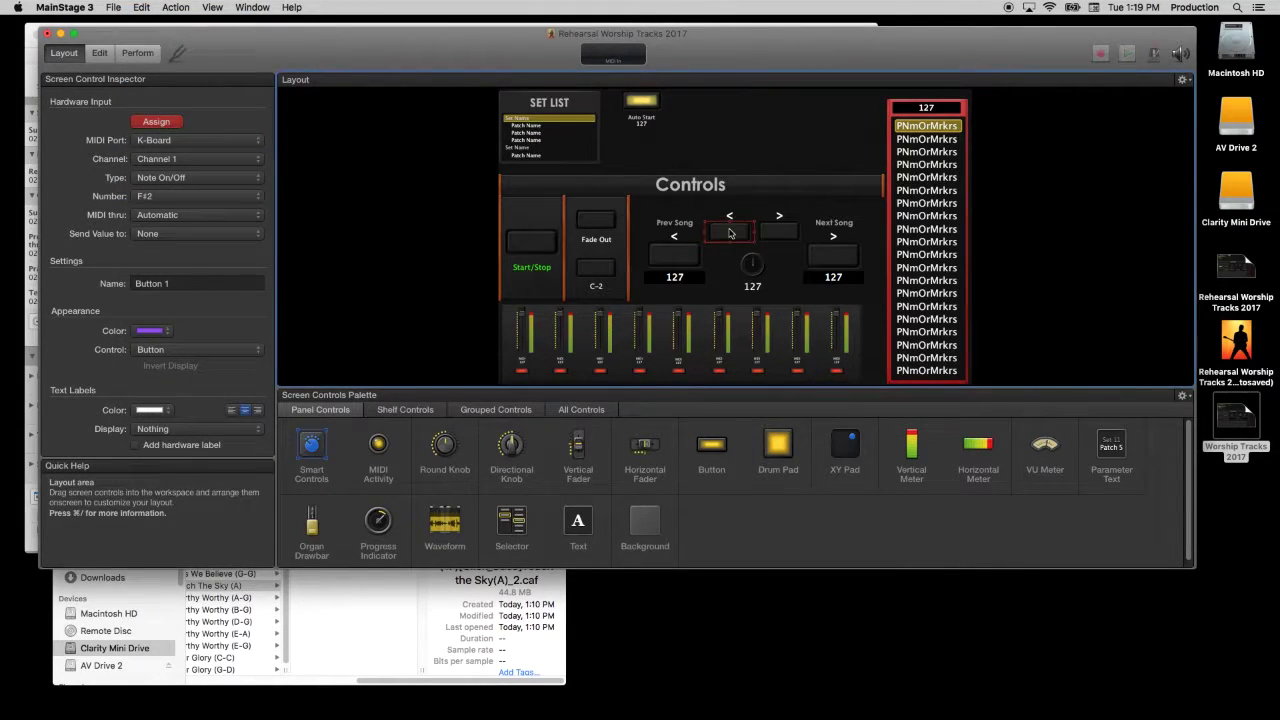
{"action": "left_click", "coordinate": [200, 196]}
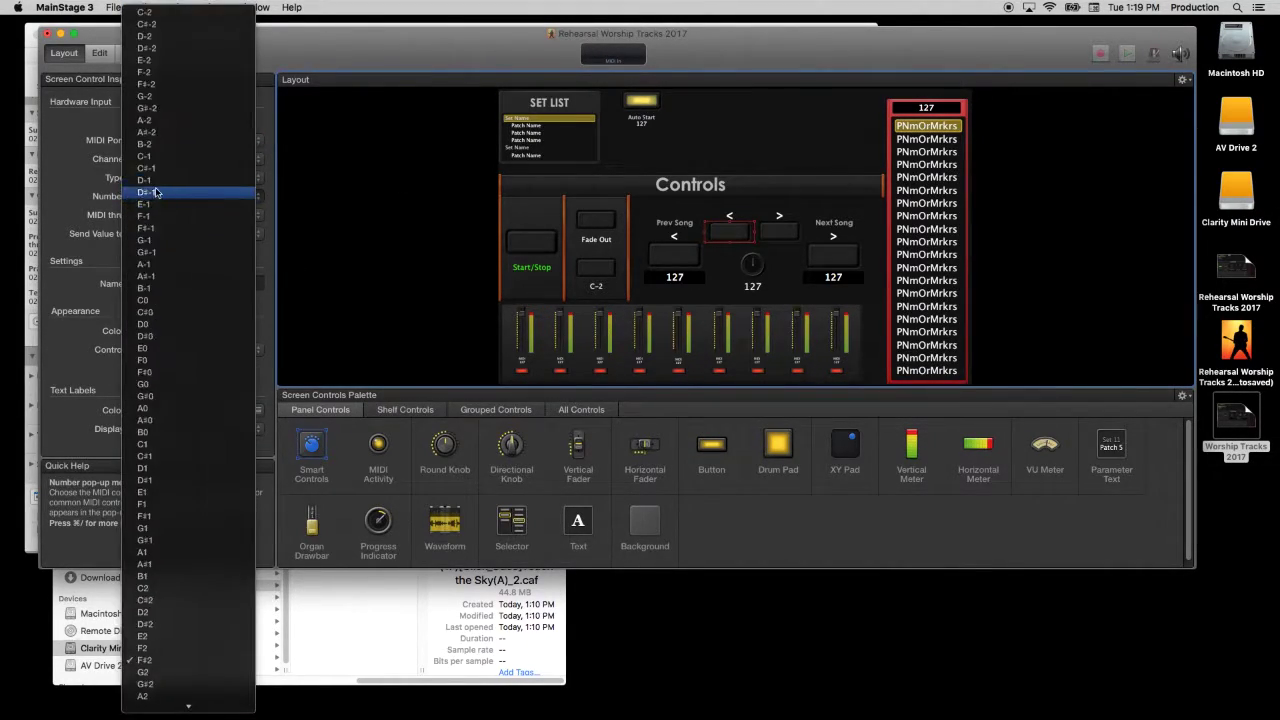
{"action": "left_click", "coordinate": [152, 10]}
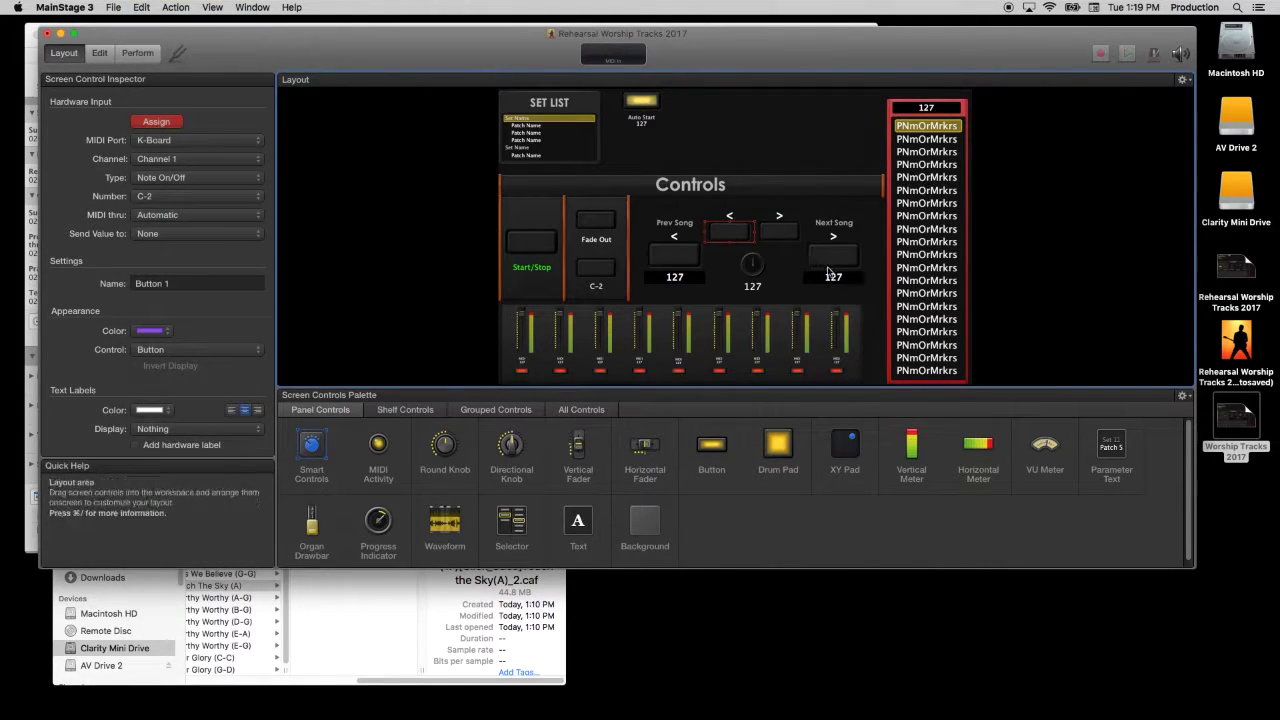
- Set the MIDI note number of the small > button and the Next Song button to C-2
{"action": "left_click", "coordinate": [782, 238]}
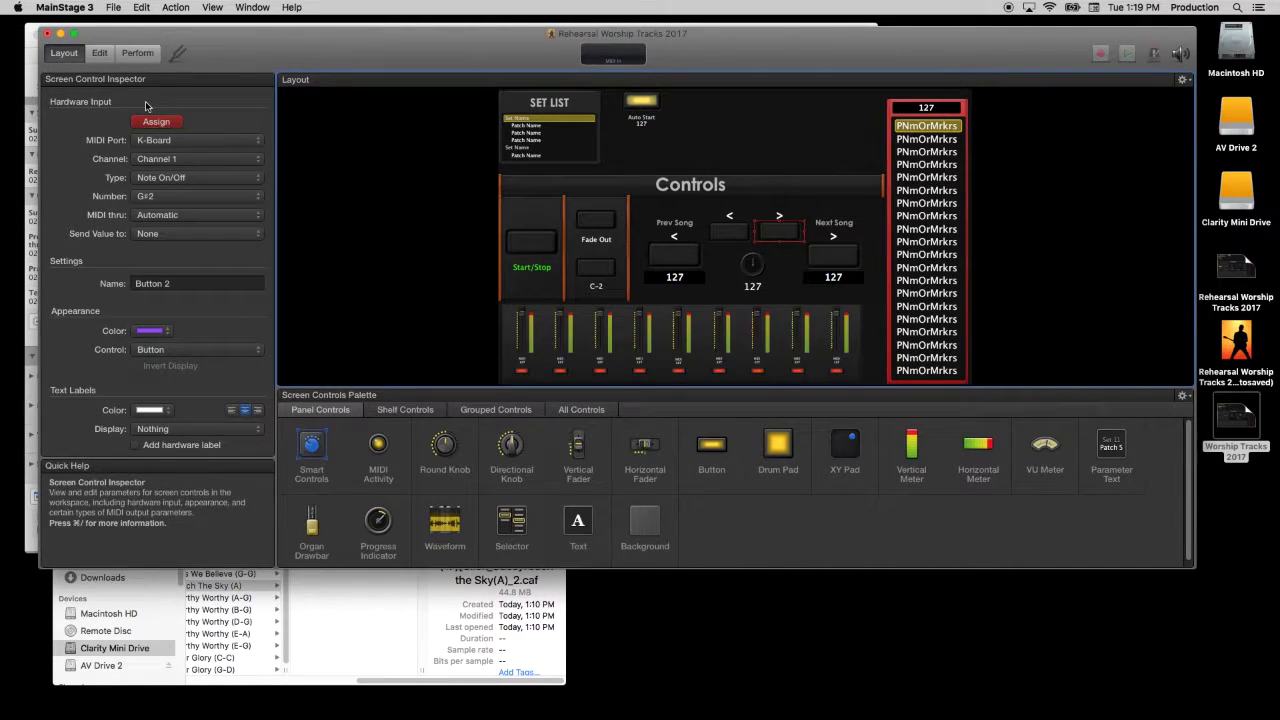
{"action": "left_click", "coordinate": [175, 196]}
{"action": "mouse_move", "coordinate": [153, 12]}
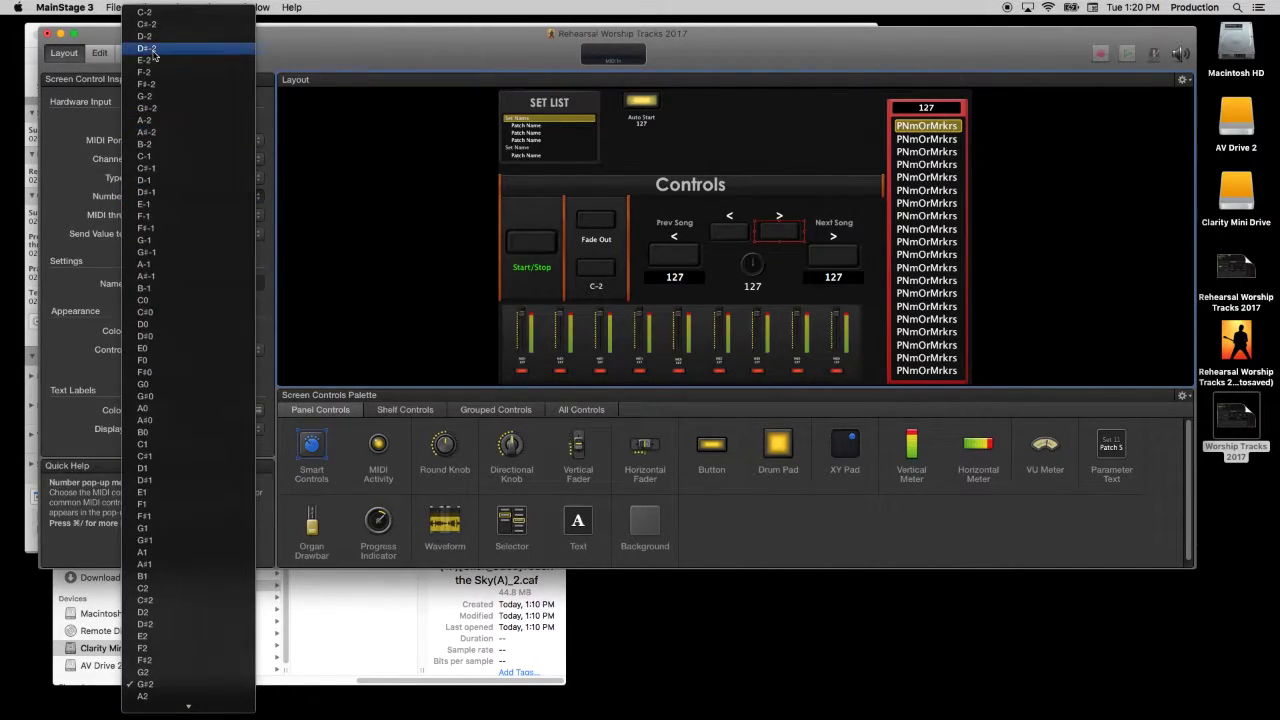
{"action": "left_click", "coordinate": [152, 13]}
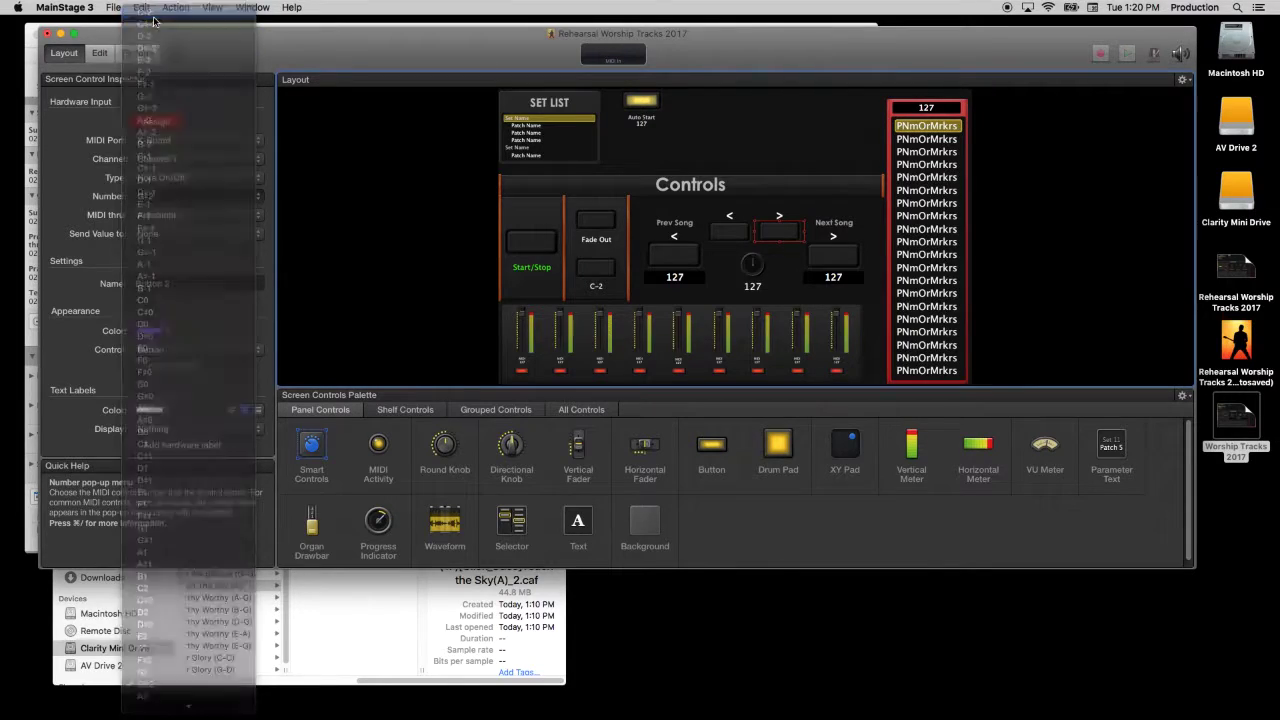
{"action": "left_click", "coordinate": [838, 263]}
{"action": "left_click", "coordinate": [180, 196]}
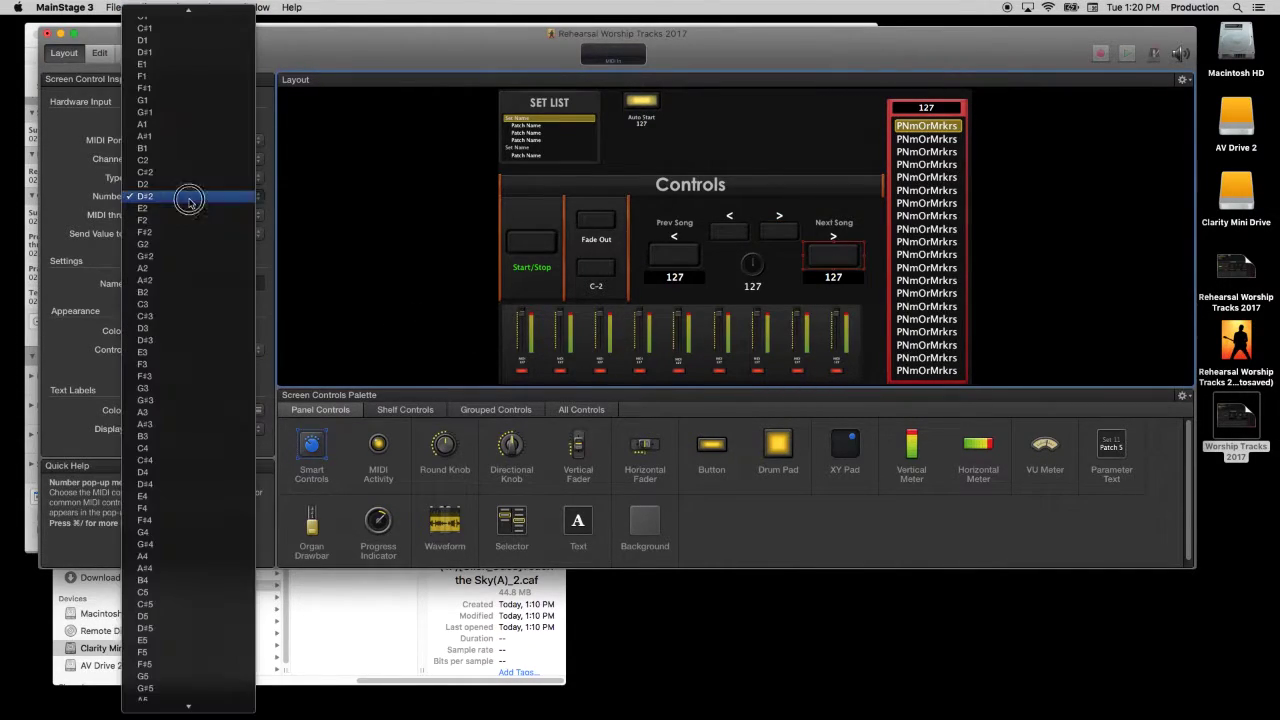
{"action": "left_click", "coordinate": [155, 12]}
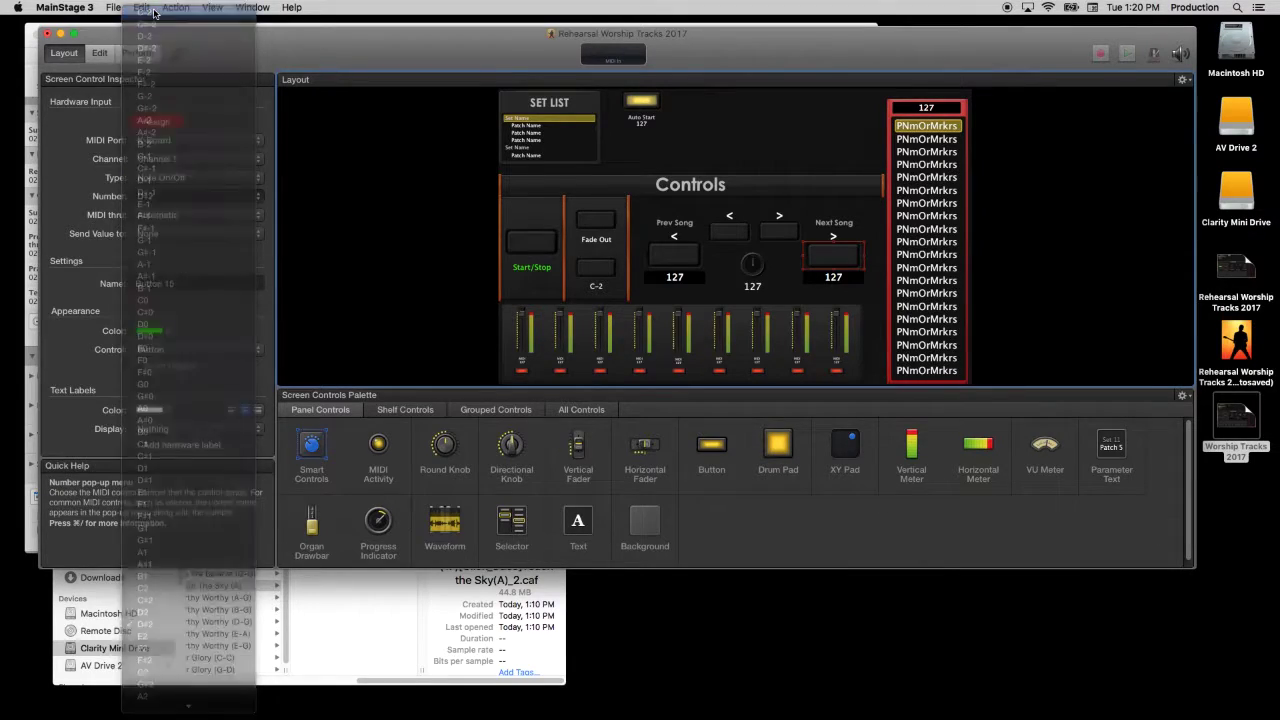